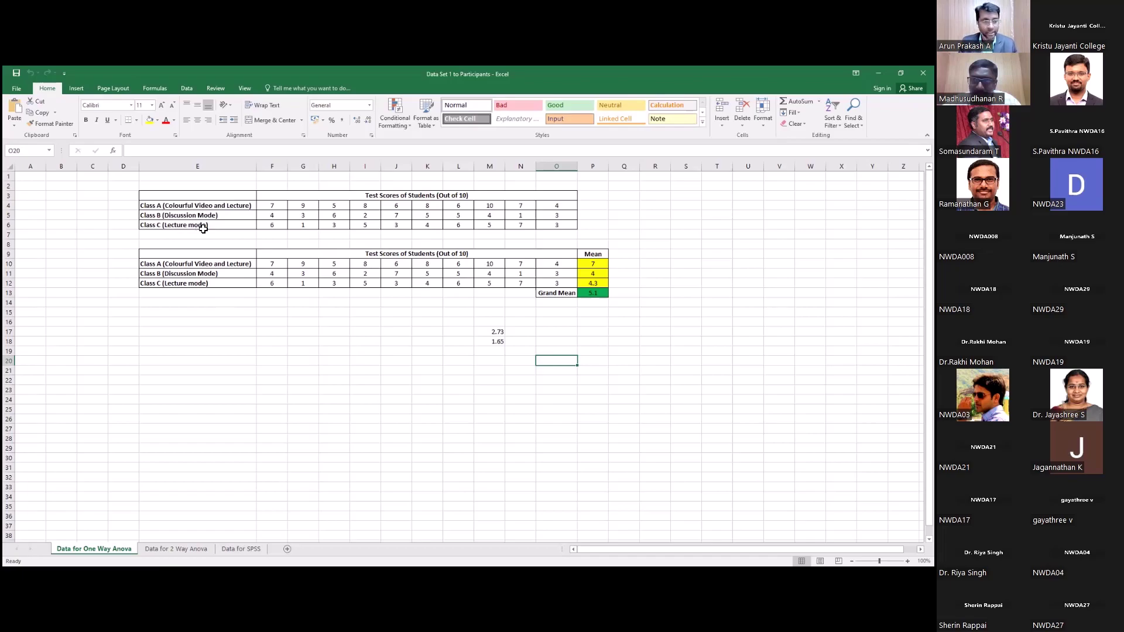
{"action": "left_click_drag", "start_coordinate": [221, 206], "coordinate": [555, 203]}
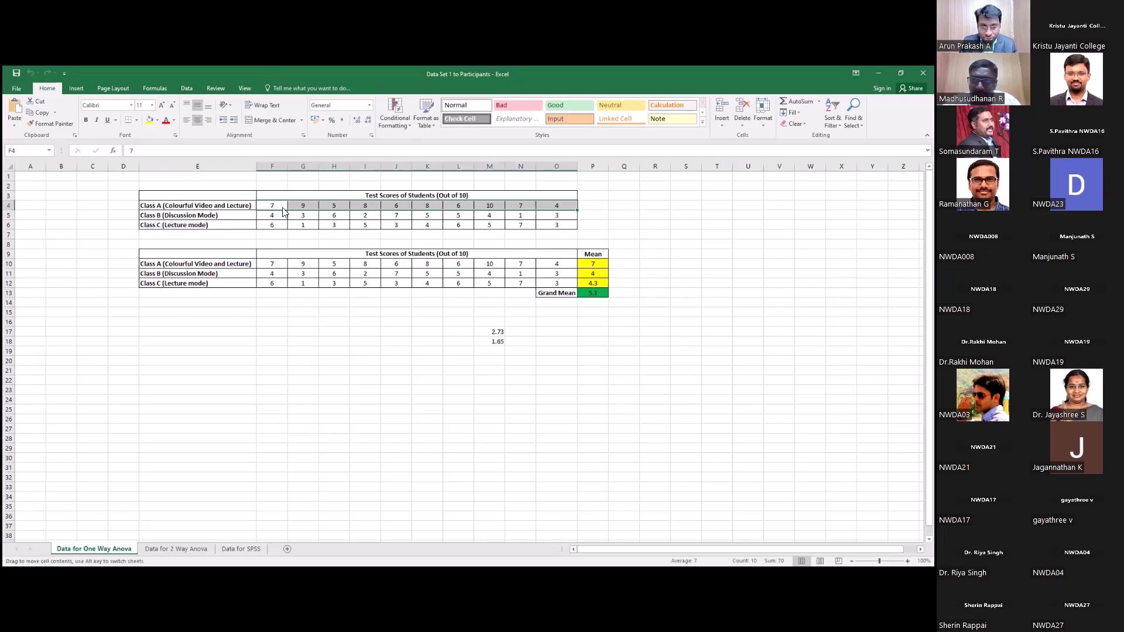
{"action": "left_click_drag", "start_coordinate": [283, 211], "coordinate": [487, 207]}
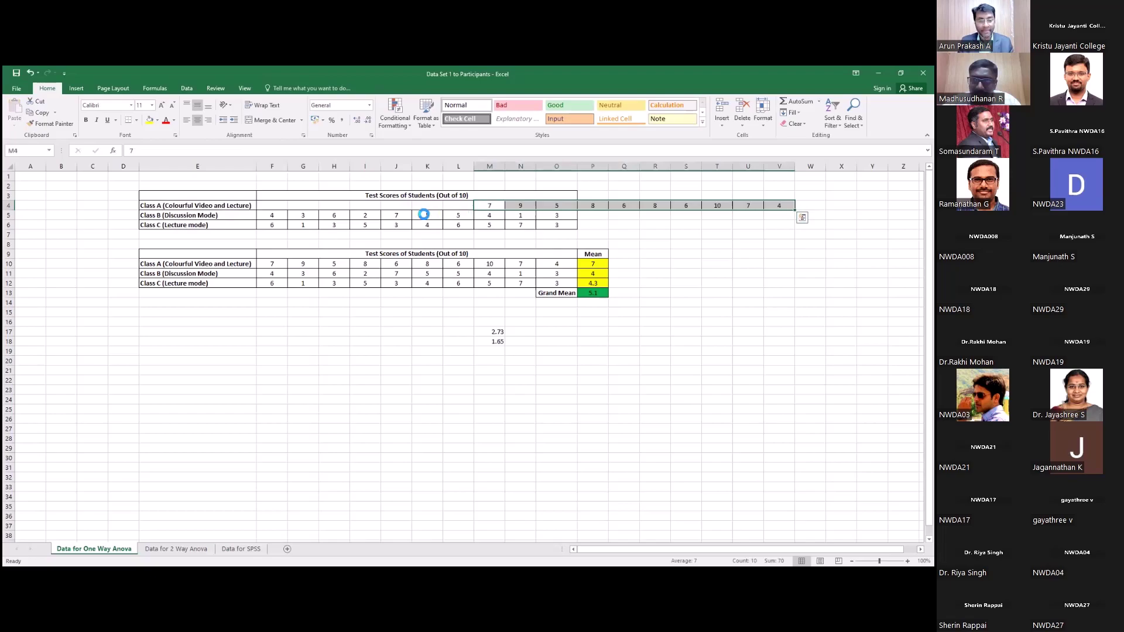
{"action": "key", "text": "ctrl+z"}
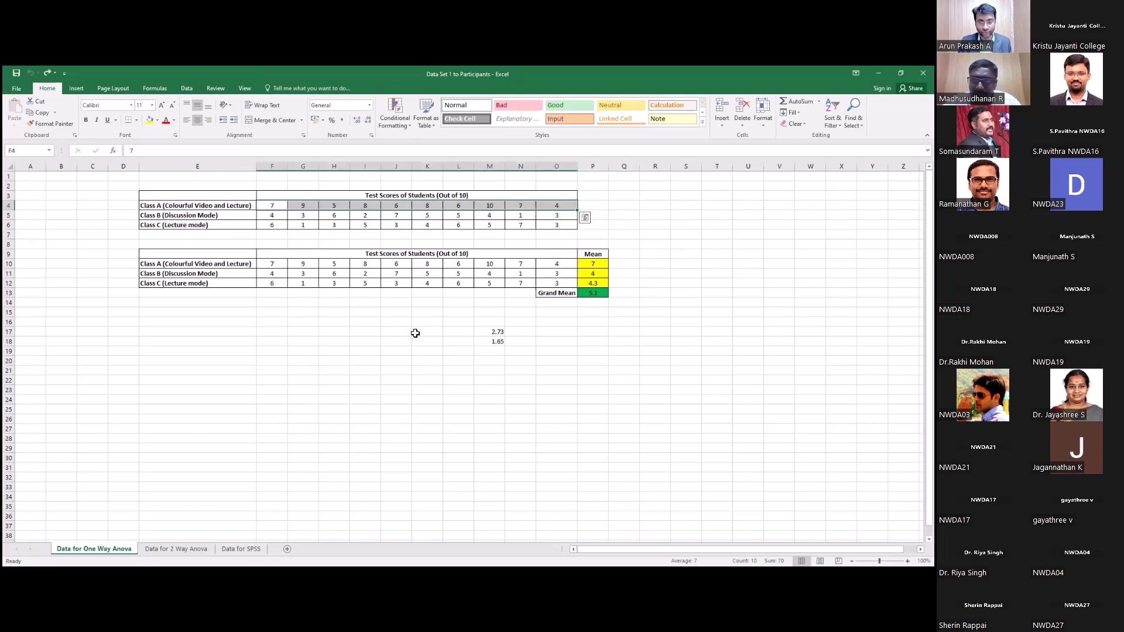
{"action": "left_click", "coordinate": [415, 333]}
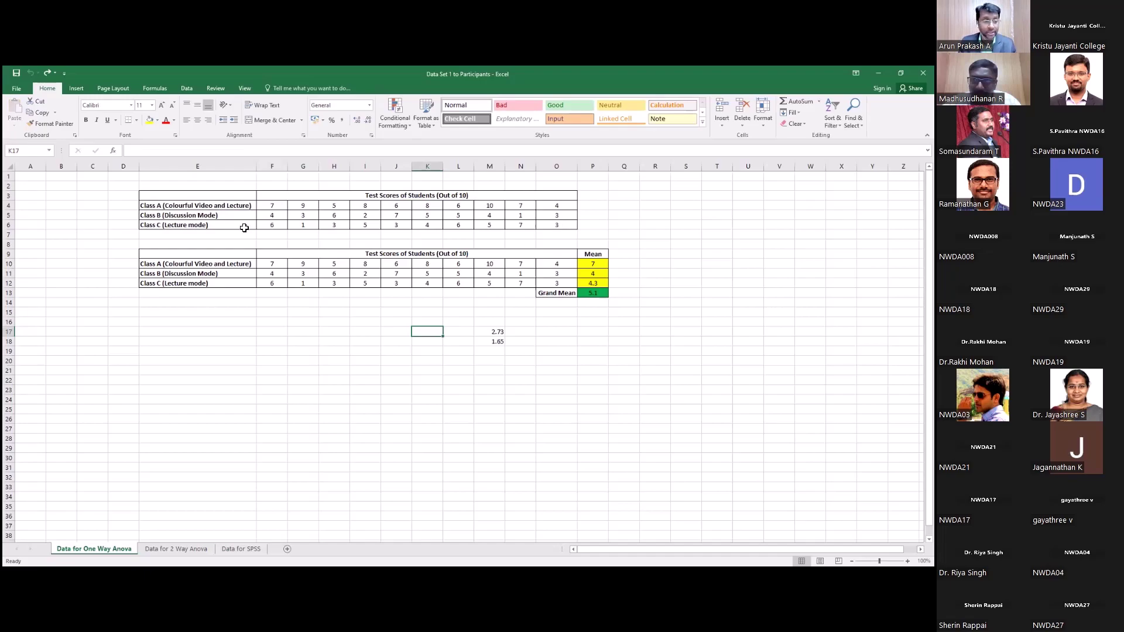
- Examine the AVERAGE formulas for Classes A, B and C in P10:P12 and the Class A scores in F10:O10
{"action": "left_click", "coordinate": [591, 264]}
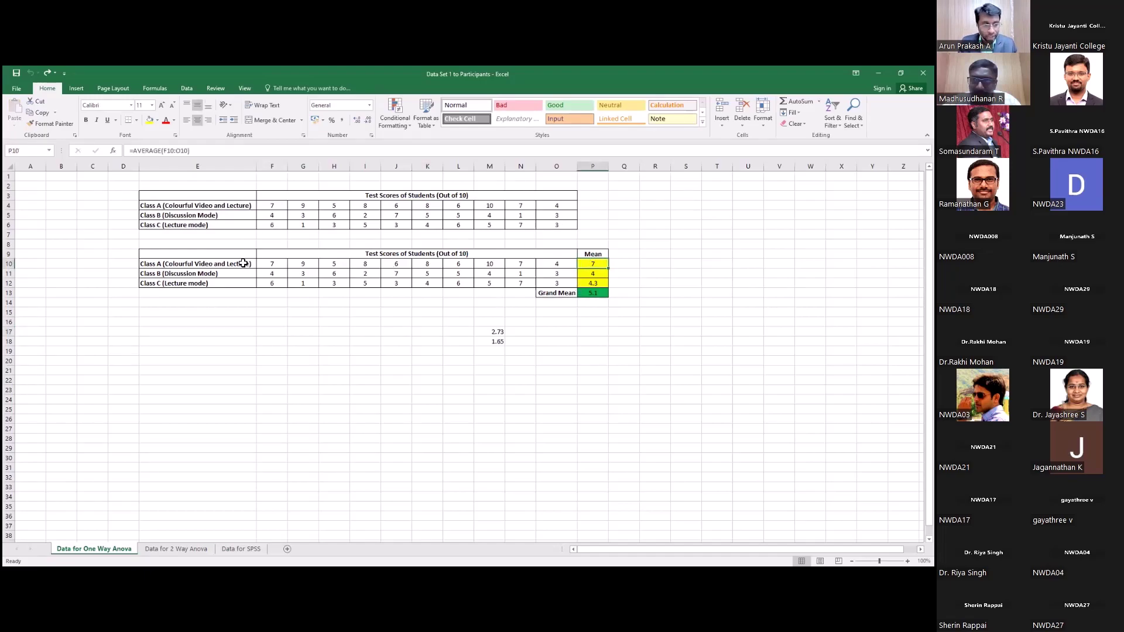
{"action": "left_click_drag", "start_coordinate": [272, 264], "coordinate": [550, 261]}
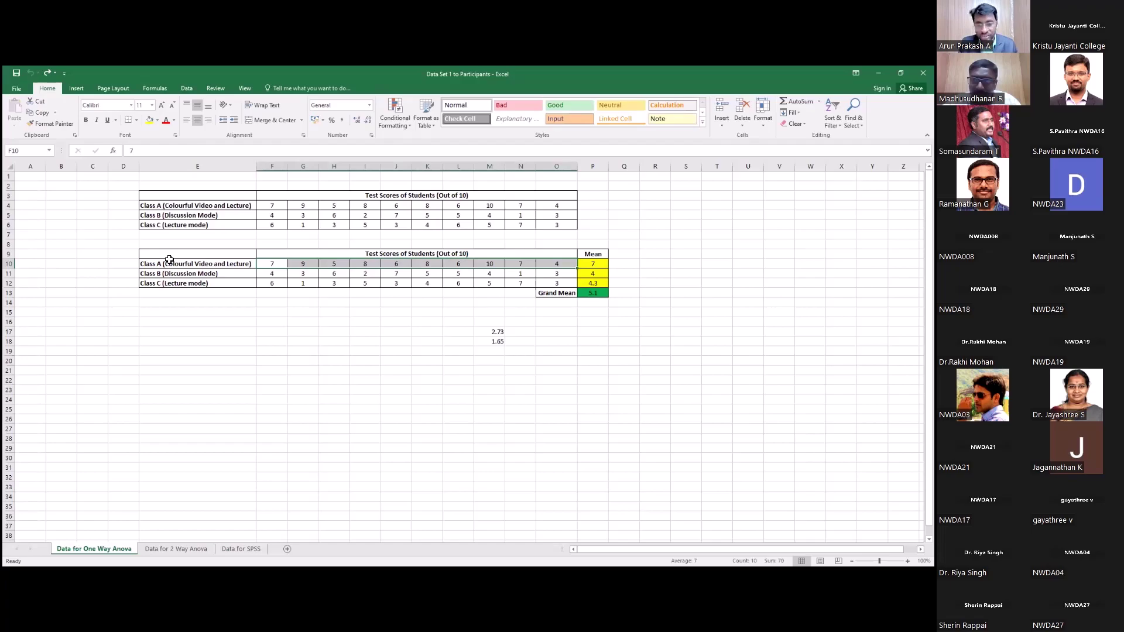
{"action": "left_click", "coordinate": [591, 264]}
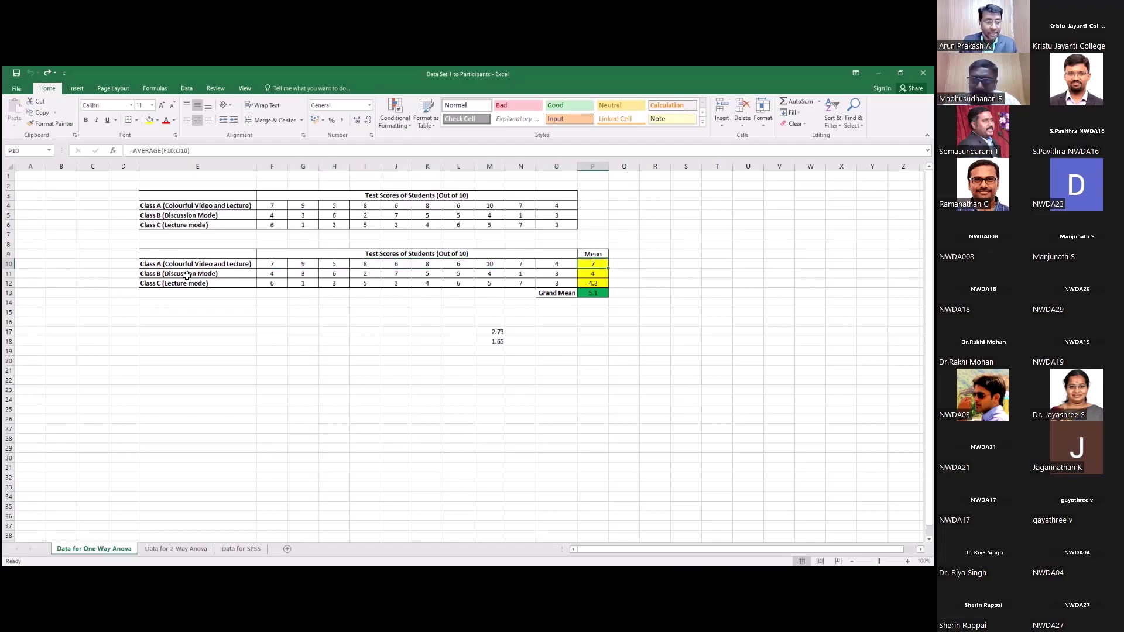
{"action": "left_click", "coordinate": [597, 273]}
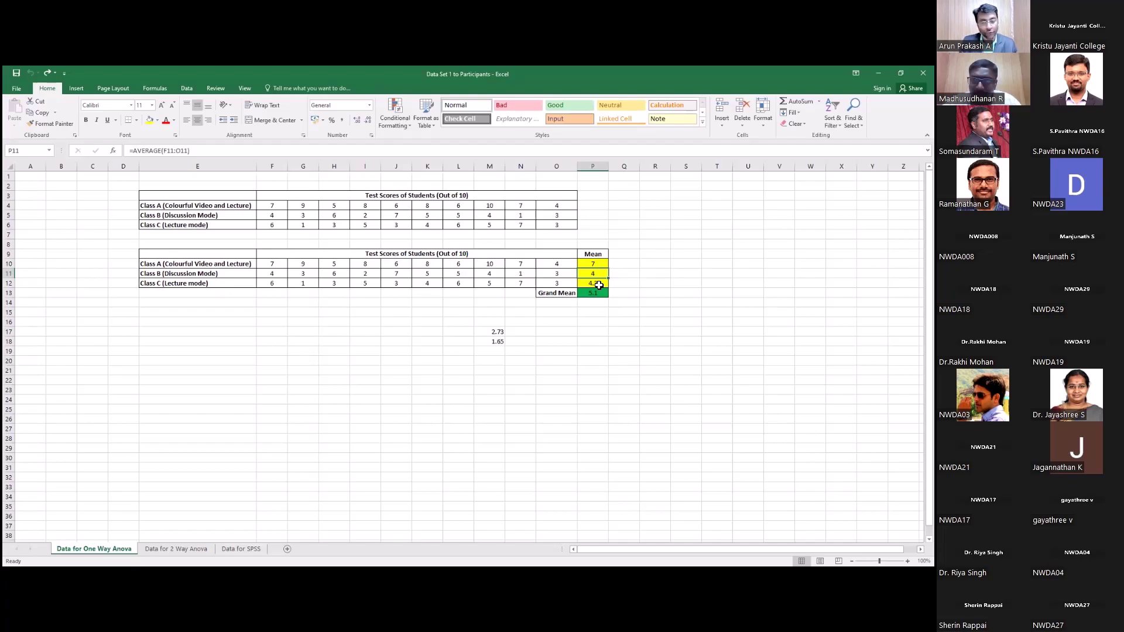
{"action": "left_click", "coordinate": [598, 285]}
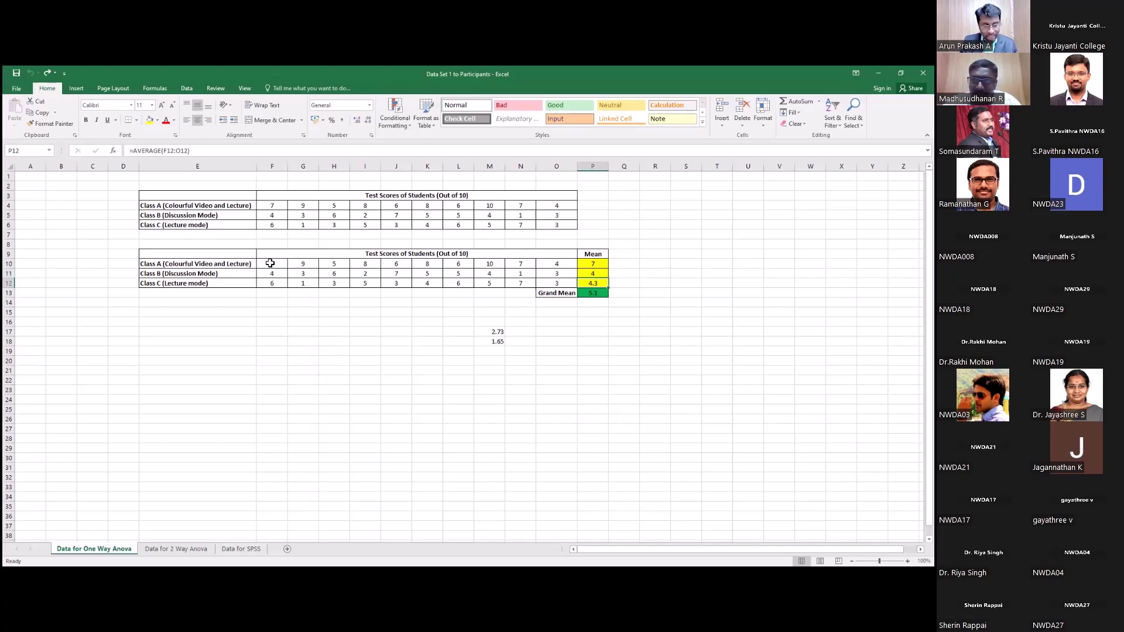
{"action": "left_click_drag", "start_coordinate": [276, 265], "coordinate": [550, 268]}
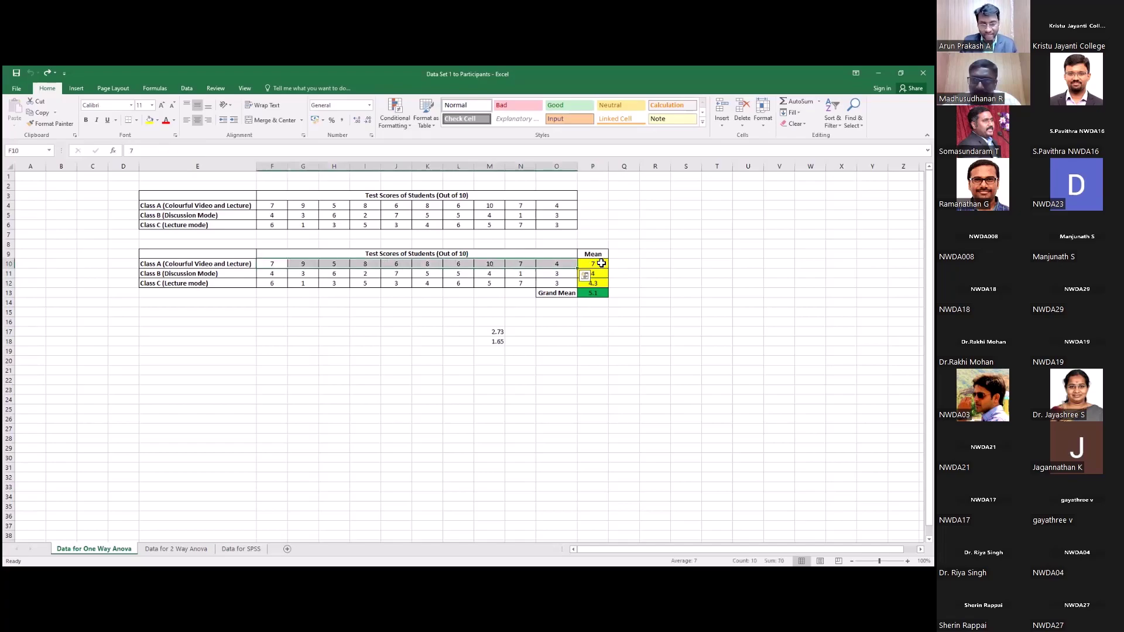
{"action": "left_click", "coordinate": [635, 271]}
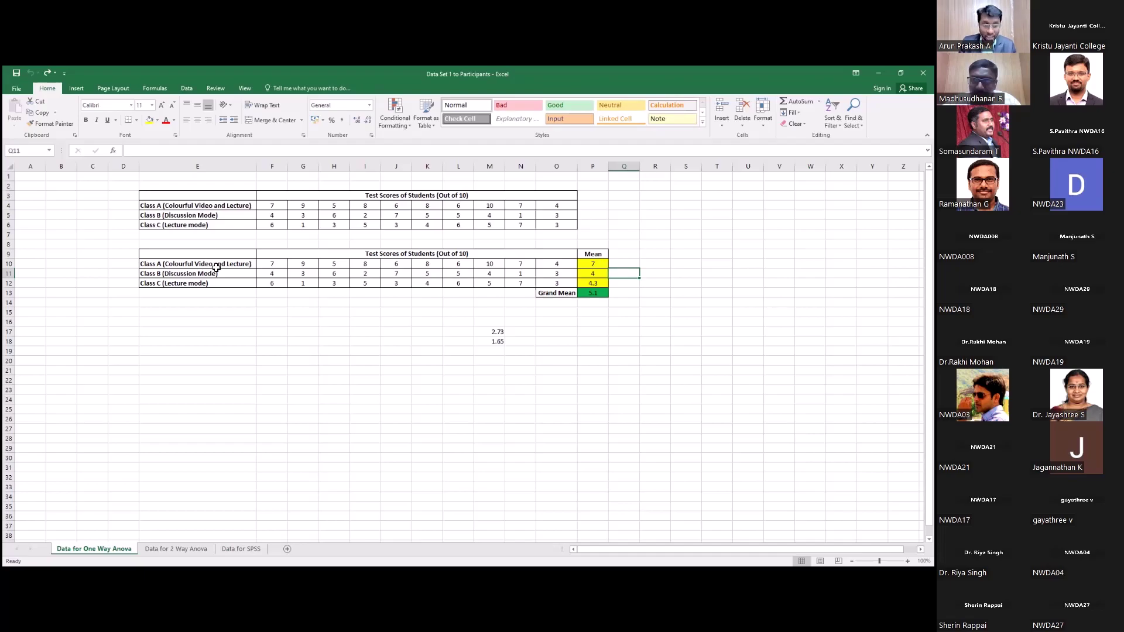
{"action": "left_click", "coordinate": [594, 272]}
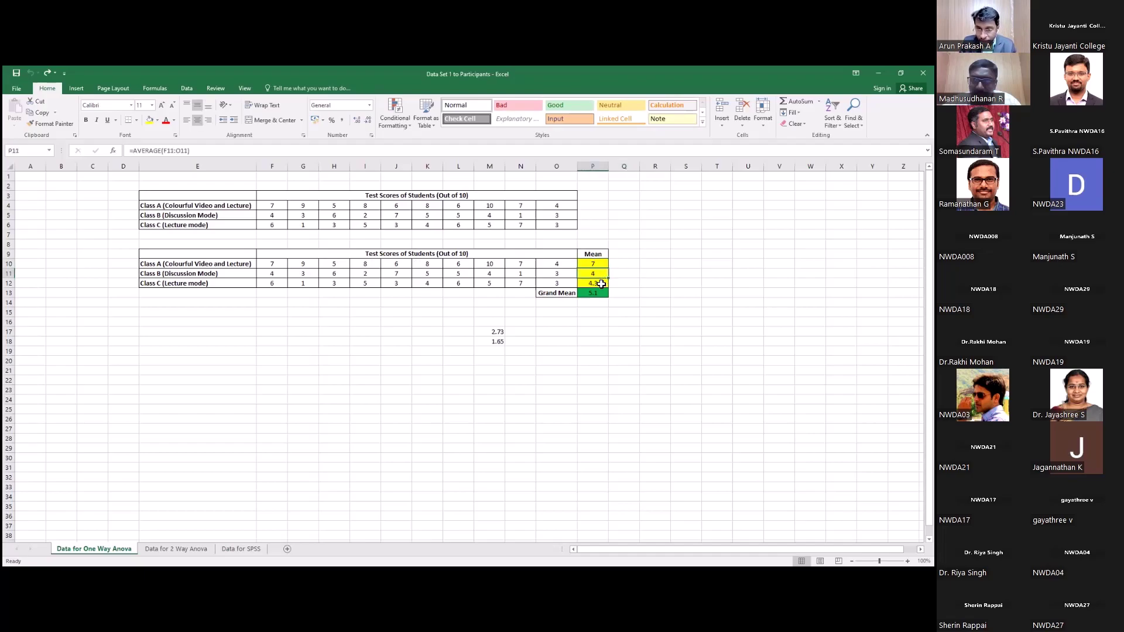
{"action": "left_click", "coordinate": [601, 284]}
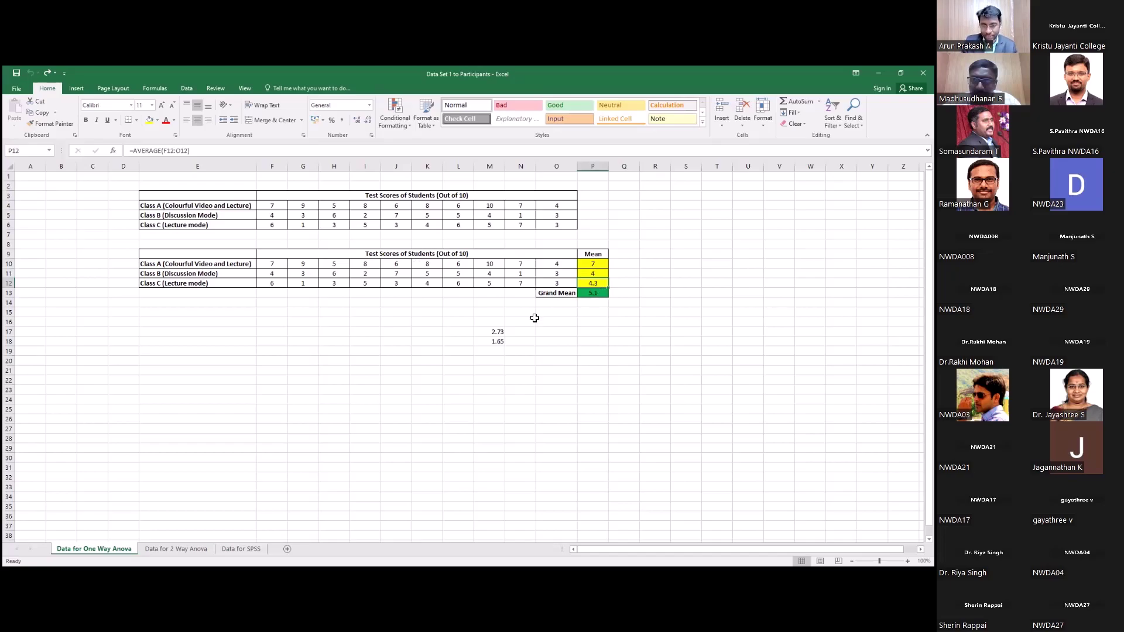
- Examine the variance formula in M17 and the standard deviation formula in M18 against the class means in P10:P12
{"action": "left_click", "coordinate": [496, 332]}
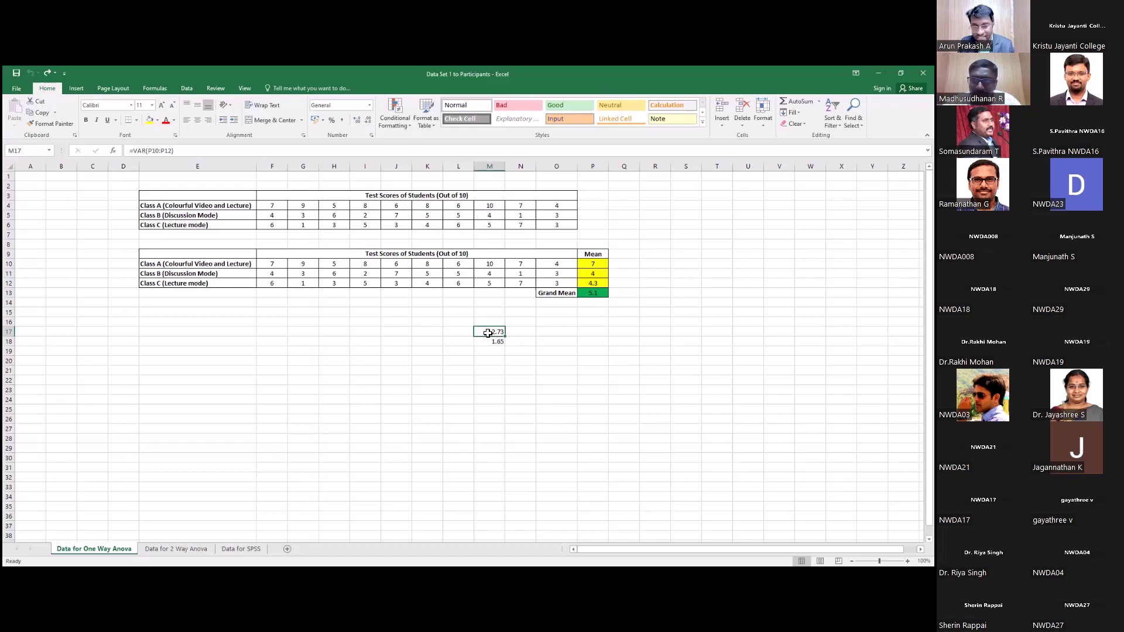
{"action": "left_click", "coordinate": [599, 264]}
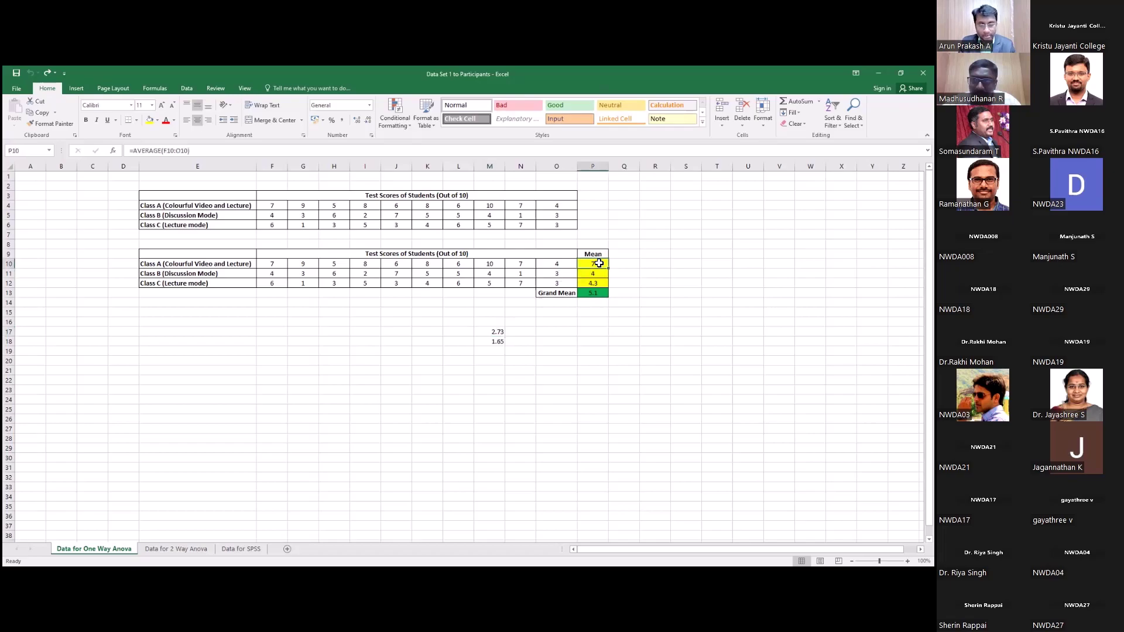
{"action": "left_click", "coordinate": [599, 286]}
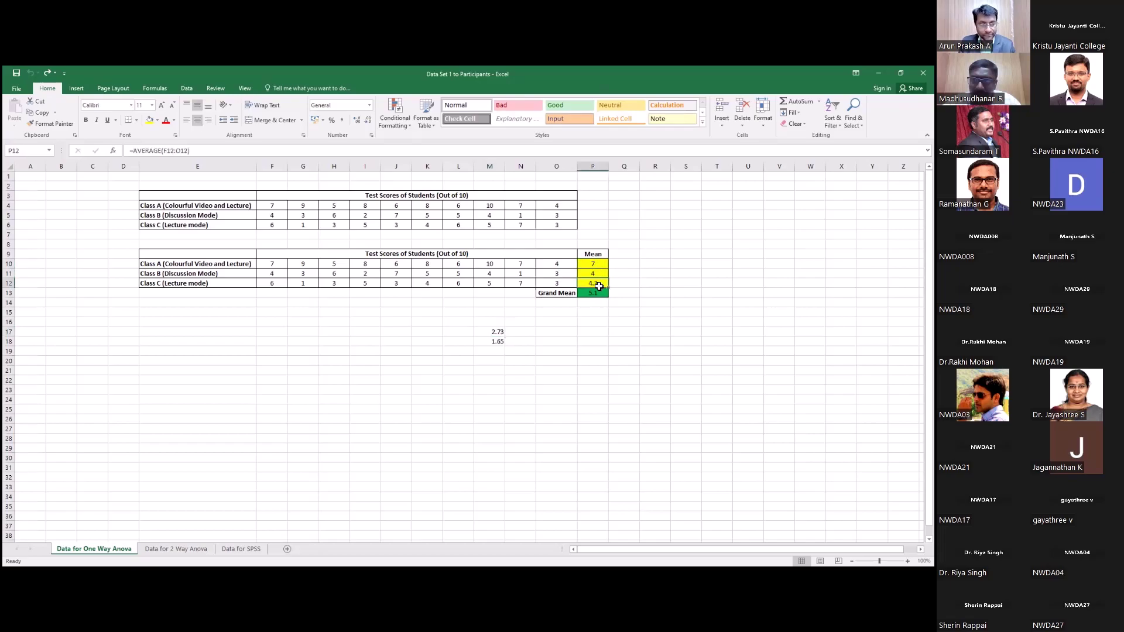
{"action": "left_click_drag", "start_coordinate": [596, 264], "coordinate": [596, 282]}
{"action": "left_click", "coordinate": [497, 332]}
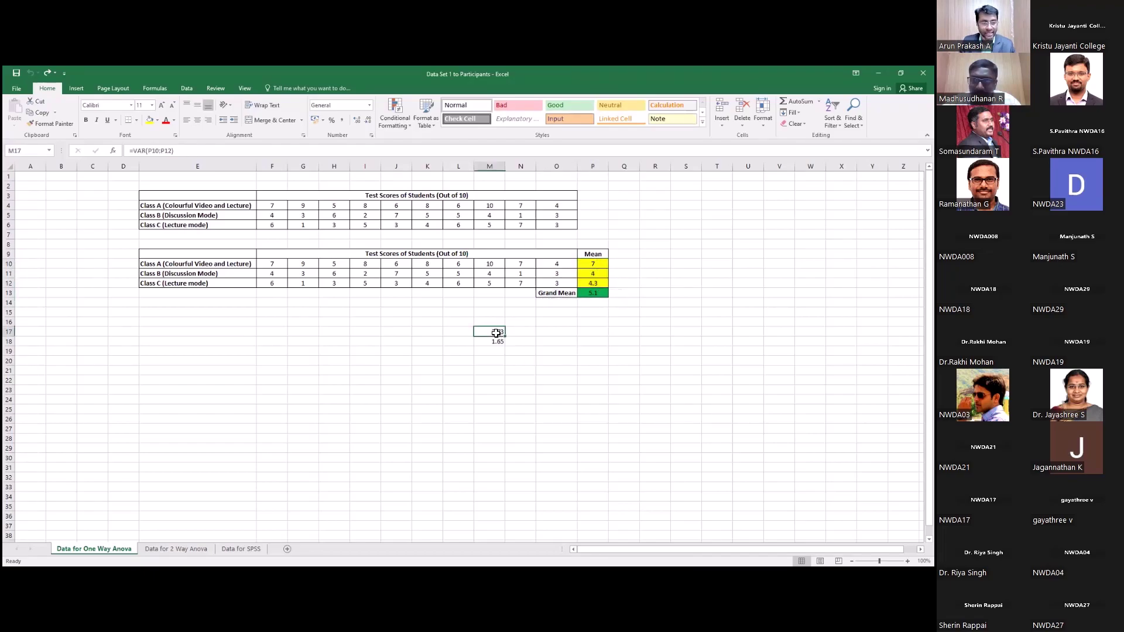
{"action": "left_click", "coordinate": [497, 343]}
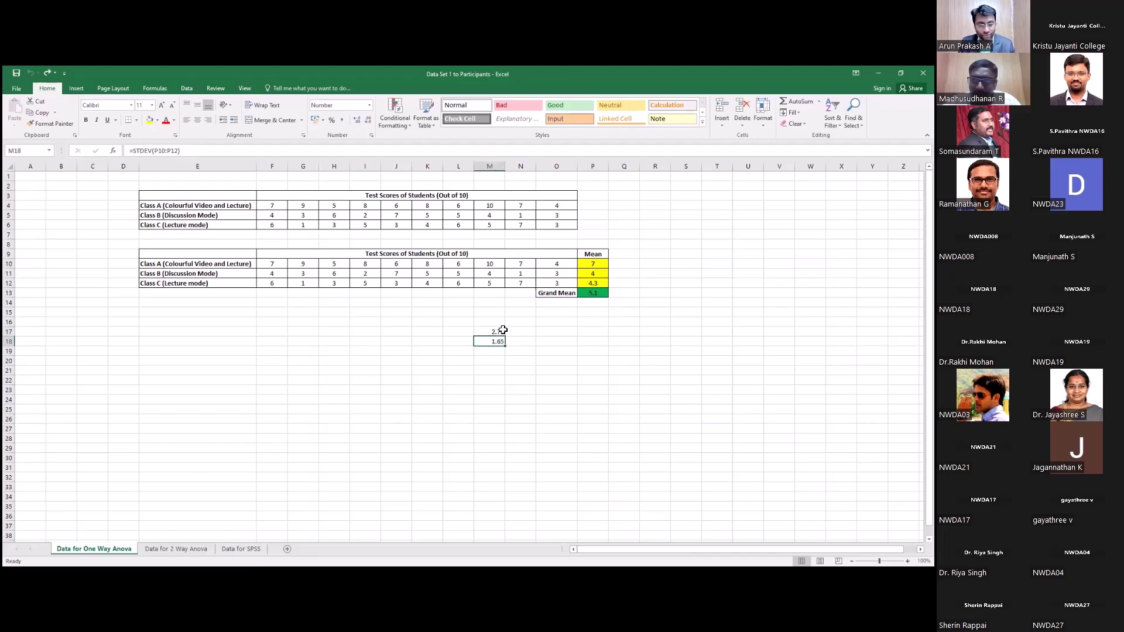
{"action": "left_click_drag", "start_coordinate": [594, 265], "coordinate": [593, 284]}
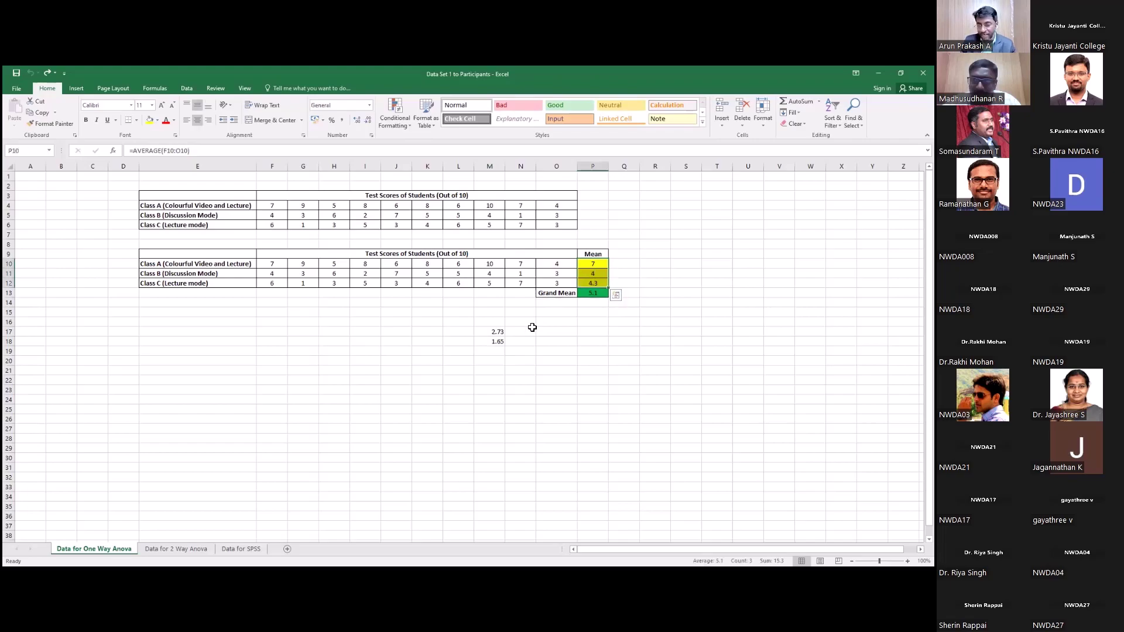
{"action": "left_click", "coordinate": [493, 333]}
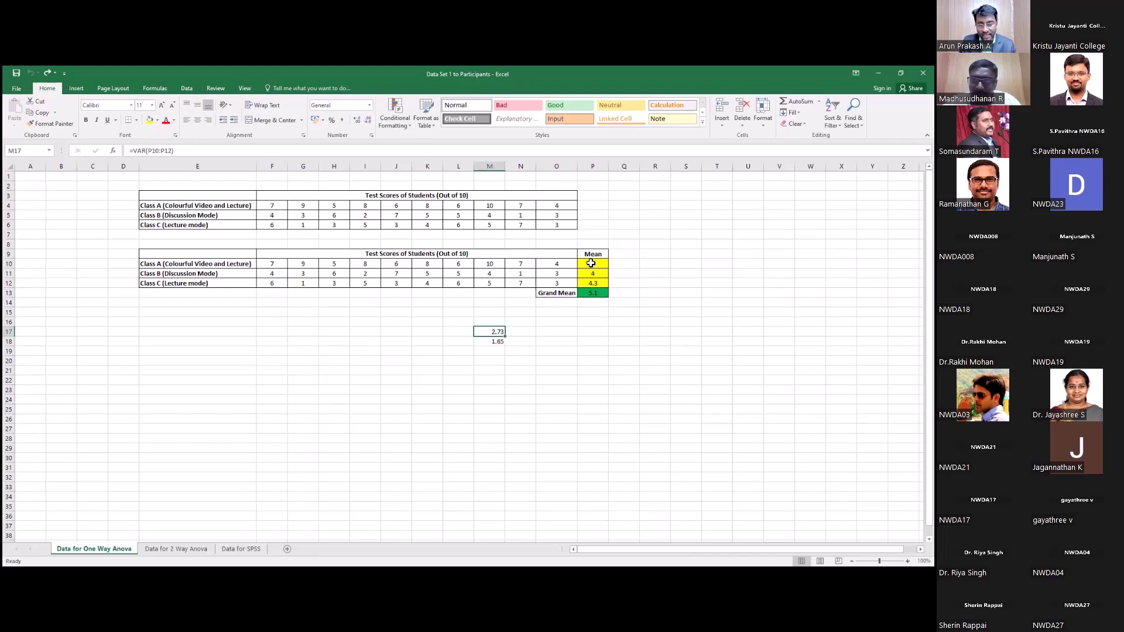
{"action": "left_click_drag", "start_coordinate": [589, 264], "coordinate": [591, 284]}
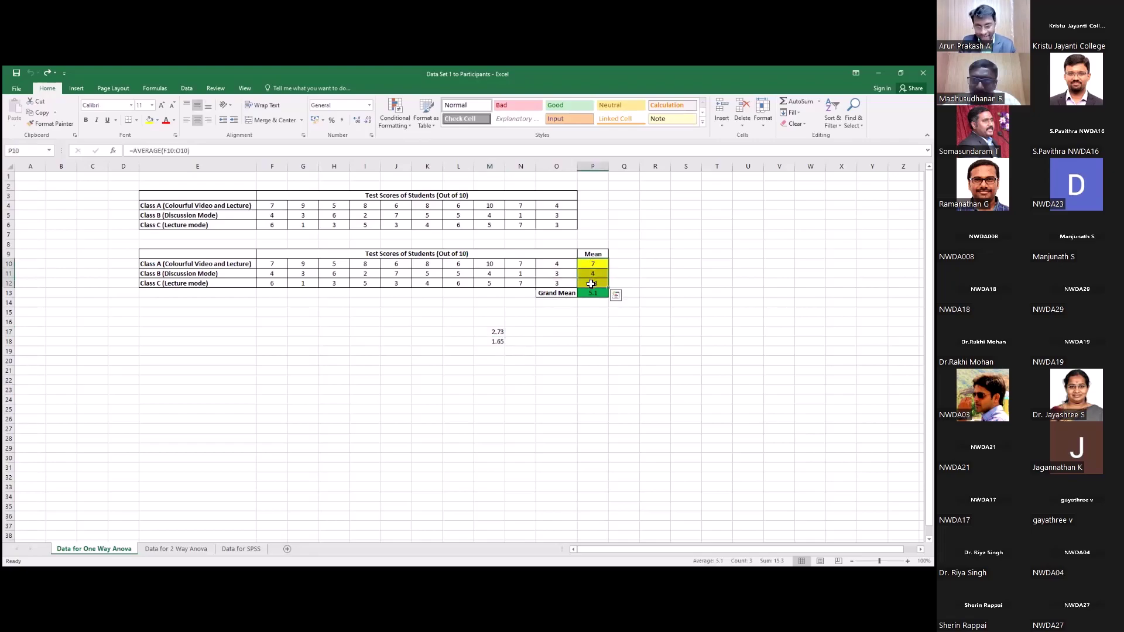
{"action": "left_click", "coordinate": [488, 344]}
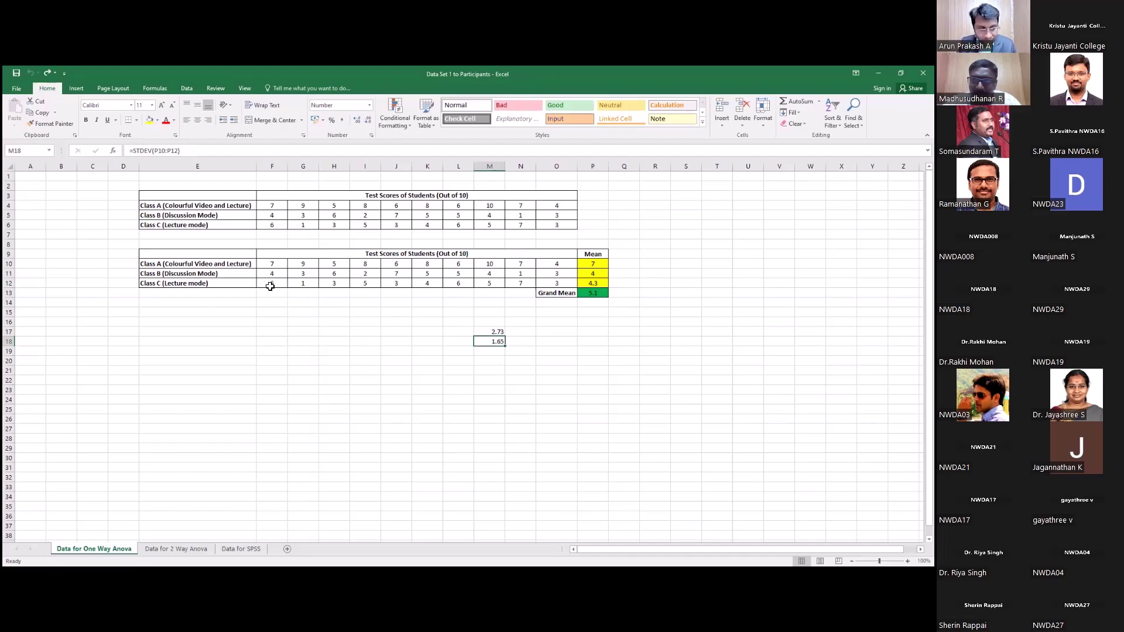
- Compare the individual scores of Class C in F12:O12 and Class A in F10:O10 with the Class A mean
{"action": "left_click_drag", "start_coordinate": [271, 284], "coordinate": [552, 282]}
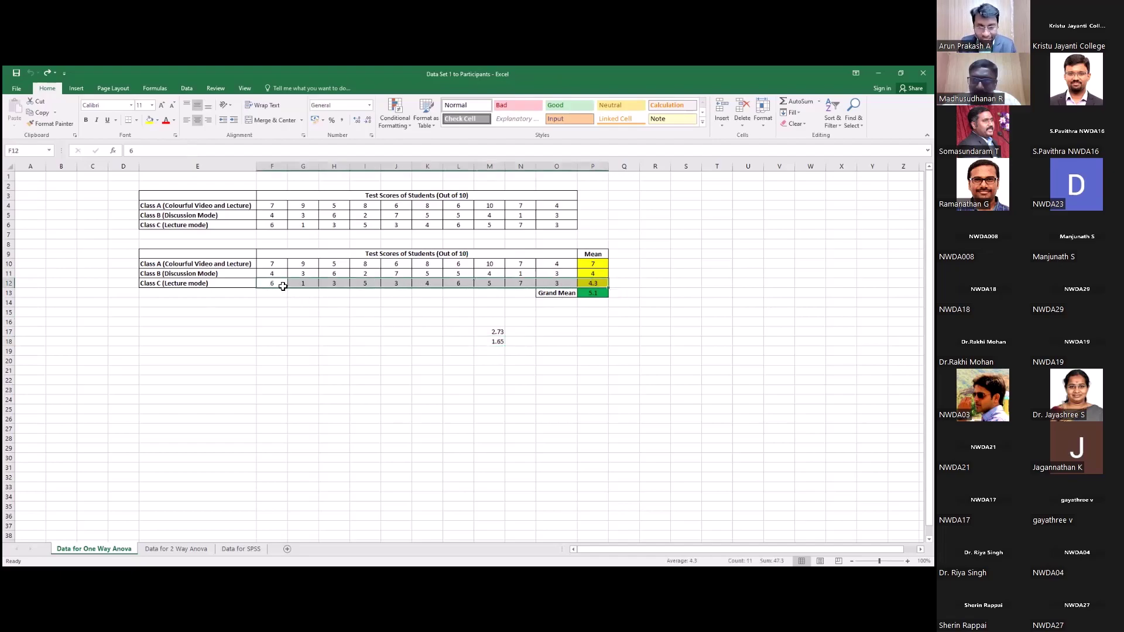
{"action": "left_click_drag", "start_coordinate": [271, 284], "coordinate": [552, 285]}
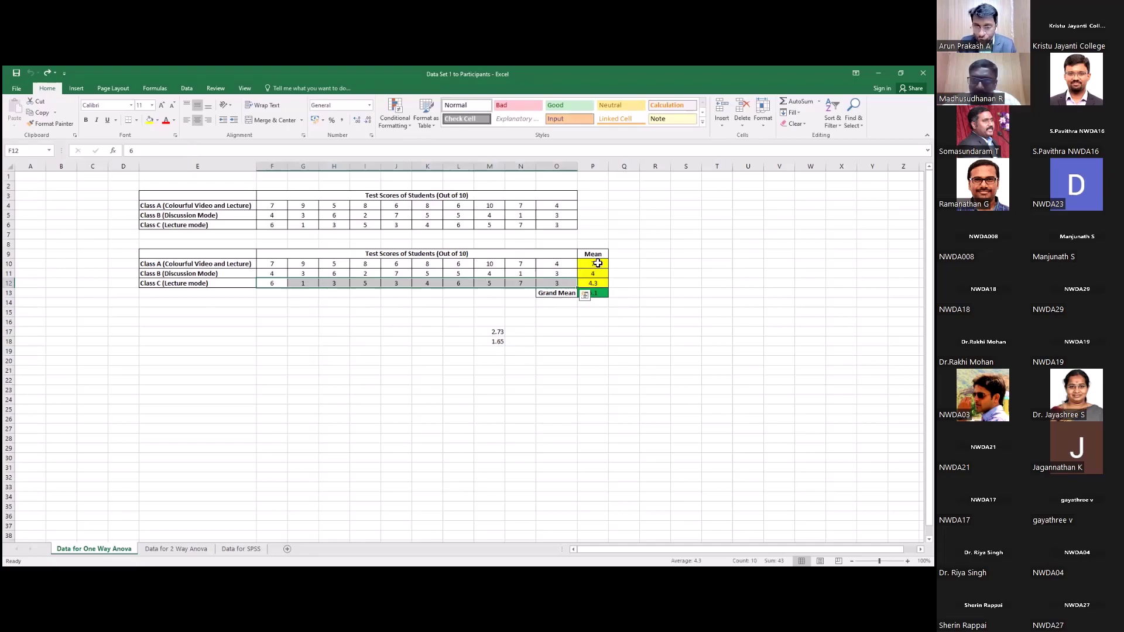
{"action": "left_click", "coordinate": [596, 264]}
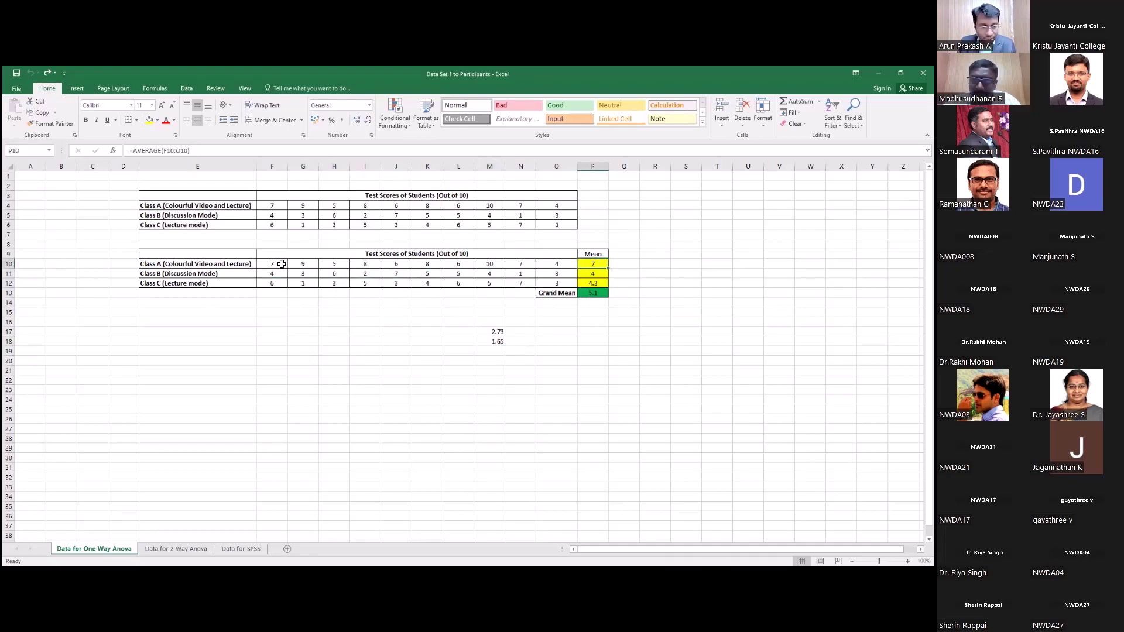
{"action": "left_click_drag", "start_coordinate": [280, 264], "coordinate": [552, 263]}
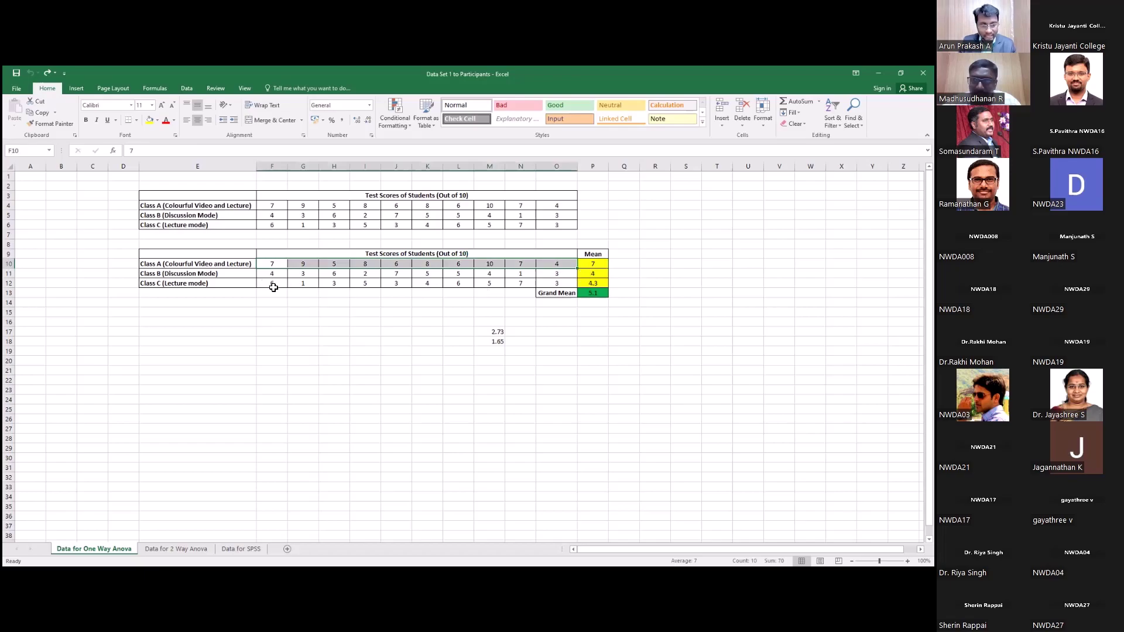
- Review the class means in P10:P12 with their variance in M17, and switch to the ANOVA hypothesis slide in the presentation
{"action": "left_click_drag", "start_coordinate": [596, 263], "coordinate": [601, 283]}
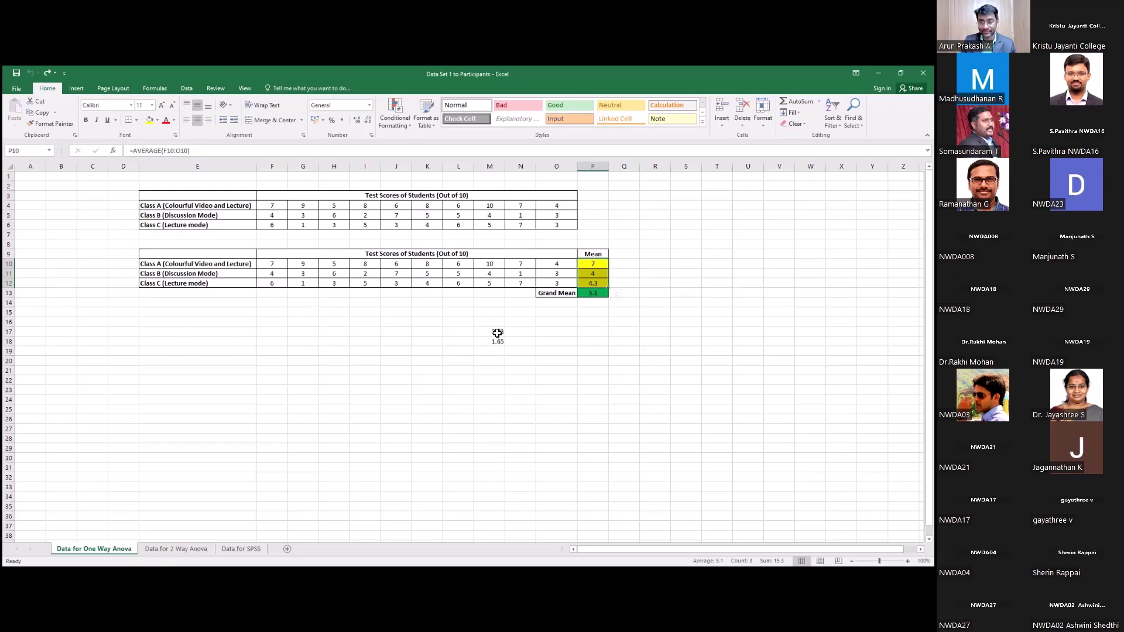
{"action": "left_click", "coordinate": [497, 333]}
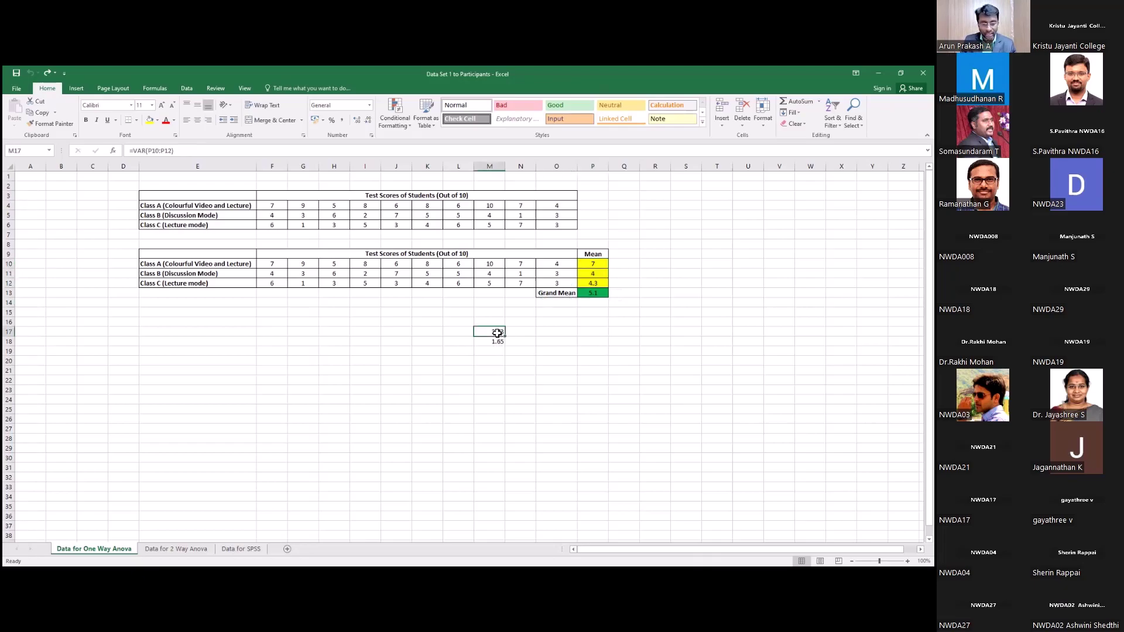
{"action": "left_click", "coordinate": [299, 336]}
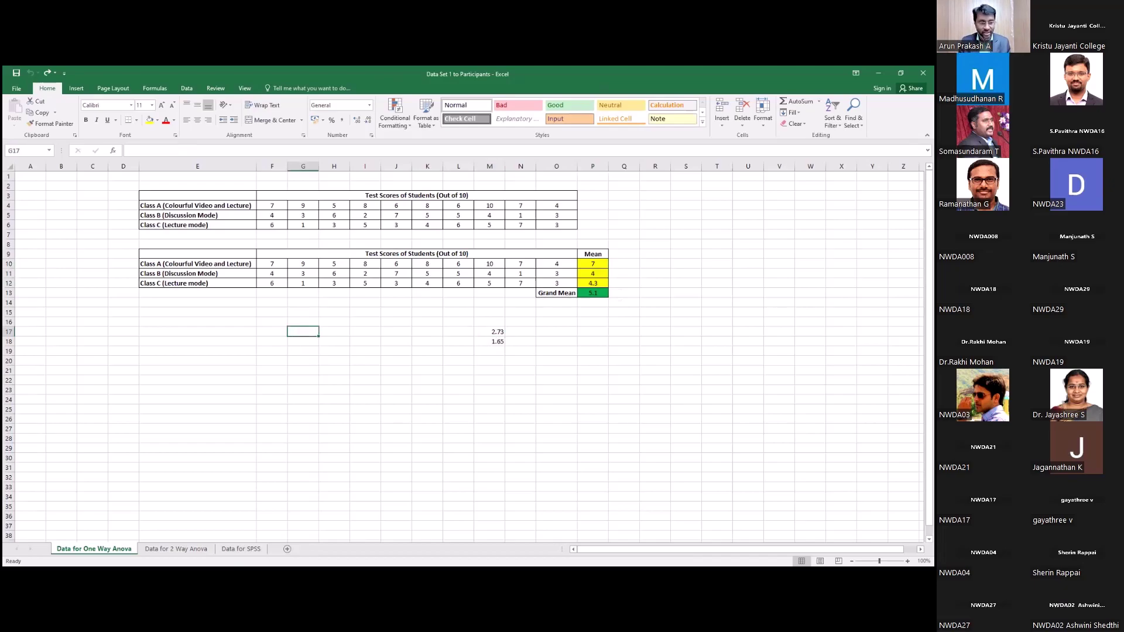
{"action": "key", "text": "alt+Tab"}
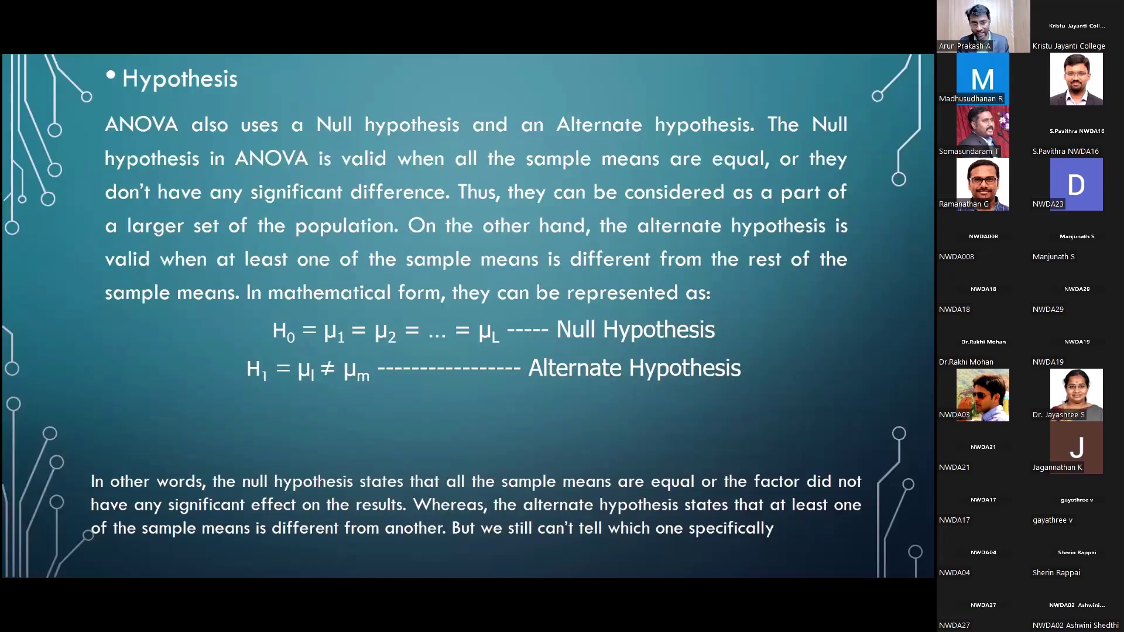
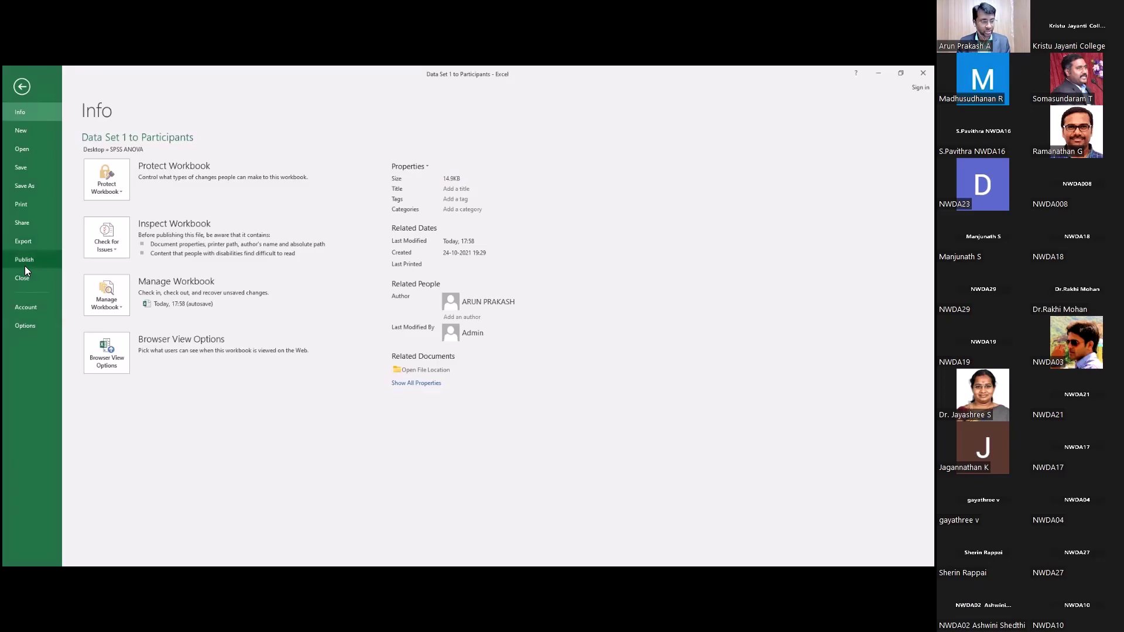
- Try to activate the Analysis ToolPak by selecting it among the inactive add-ins in Excel Options and accepting the dialog
{"action": "left_click", "coordinate": [23, 325]}
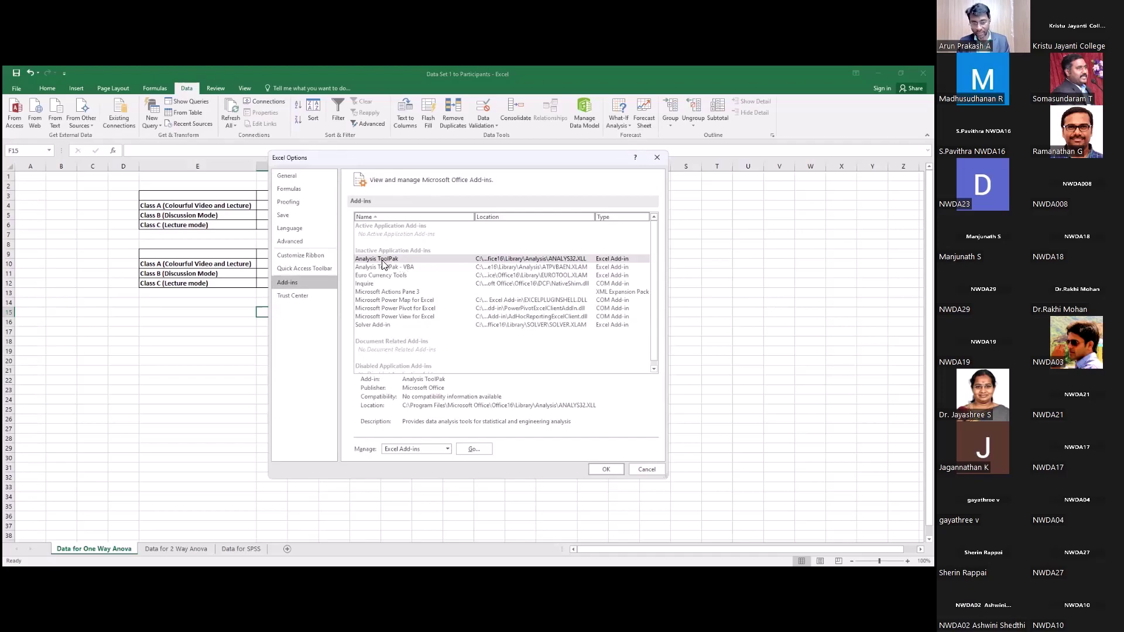
{"action": "left_click", "coordinate": [384, 262]}
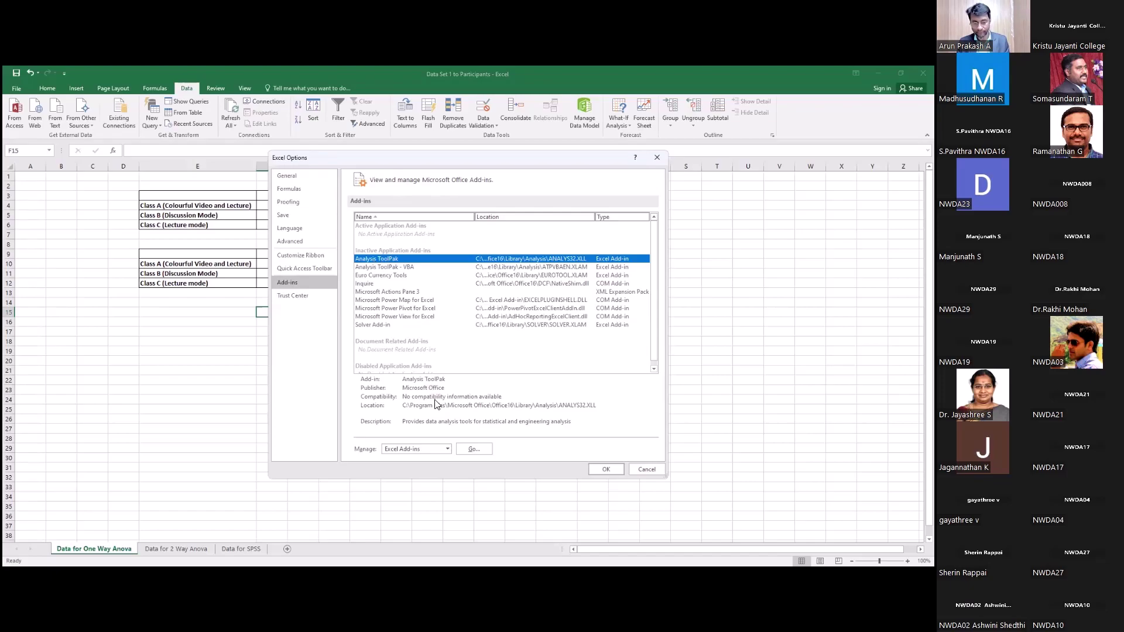
{"action": "left_click", "coordinate": [605, 471]}
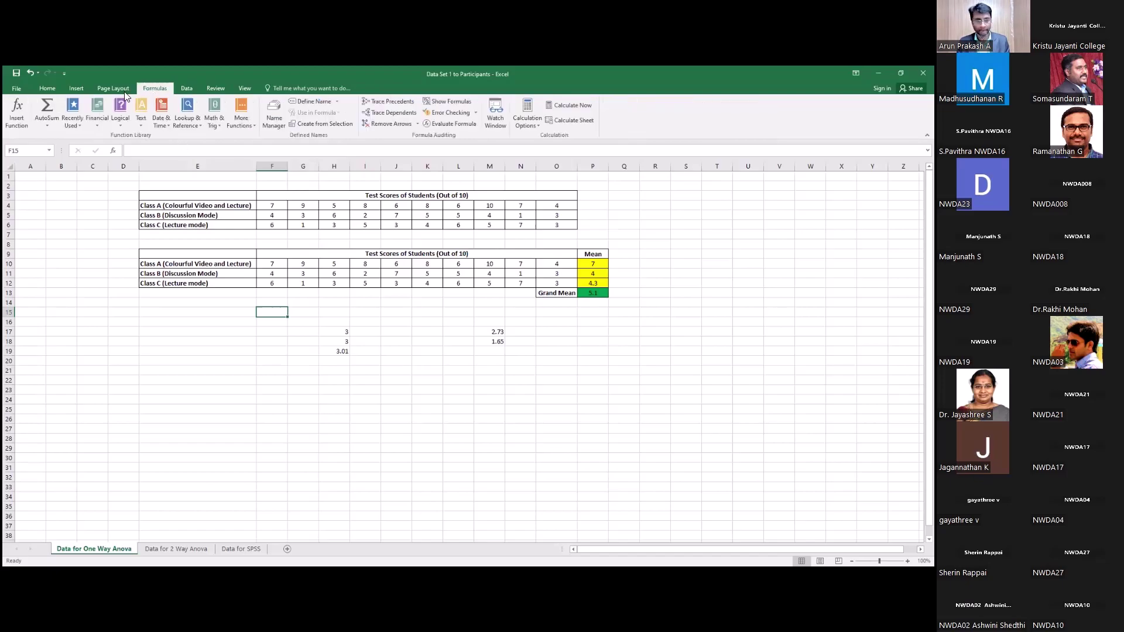
- Enable the Analysis ToolPak through the Excel Add-ins manager and open the Data Analysis tools
{"action": "left_click", "coordinate": [15, 89]}
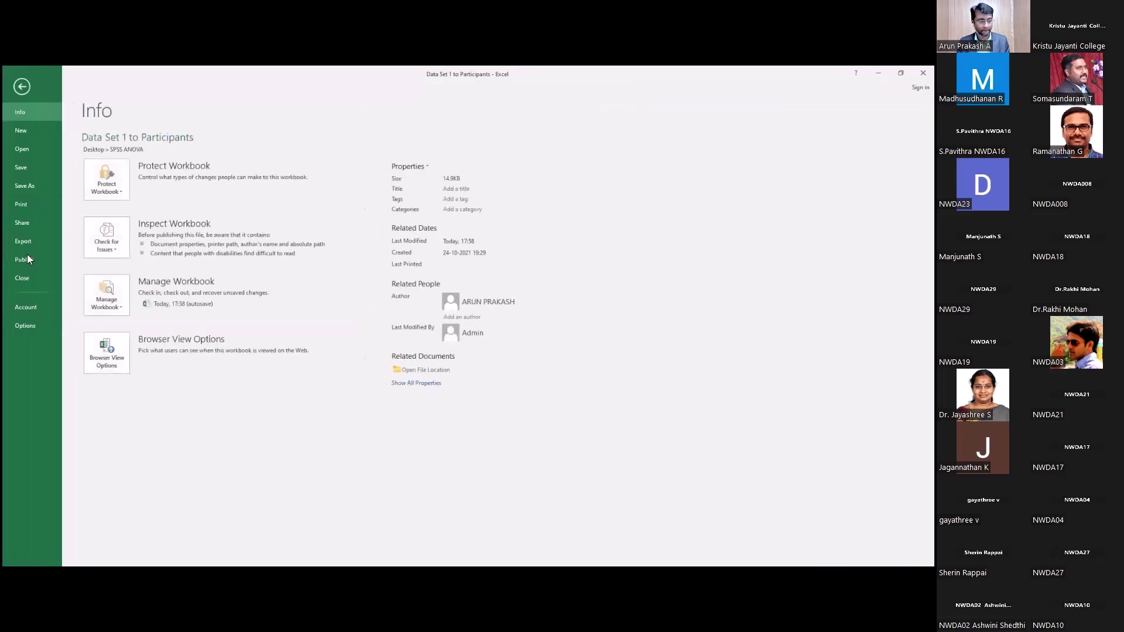
{"action": "left_click", "coordinate": [28, 324]}
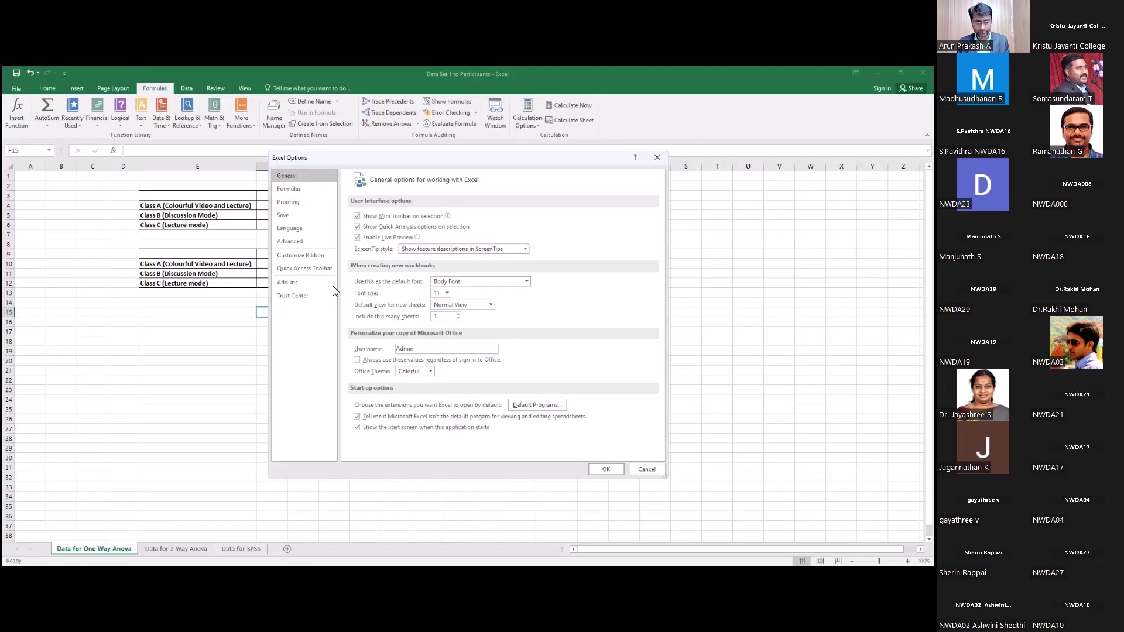
{"action": "left_click", "coordinate": [288, 282]}
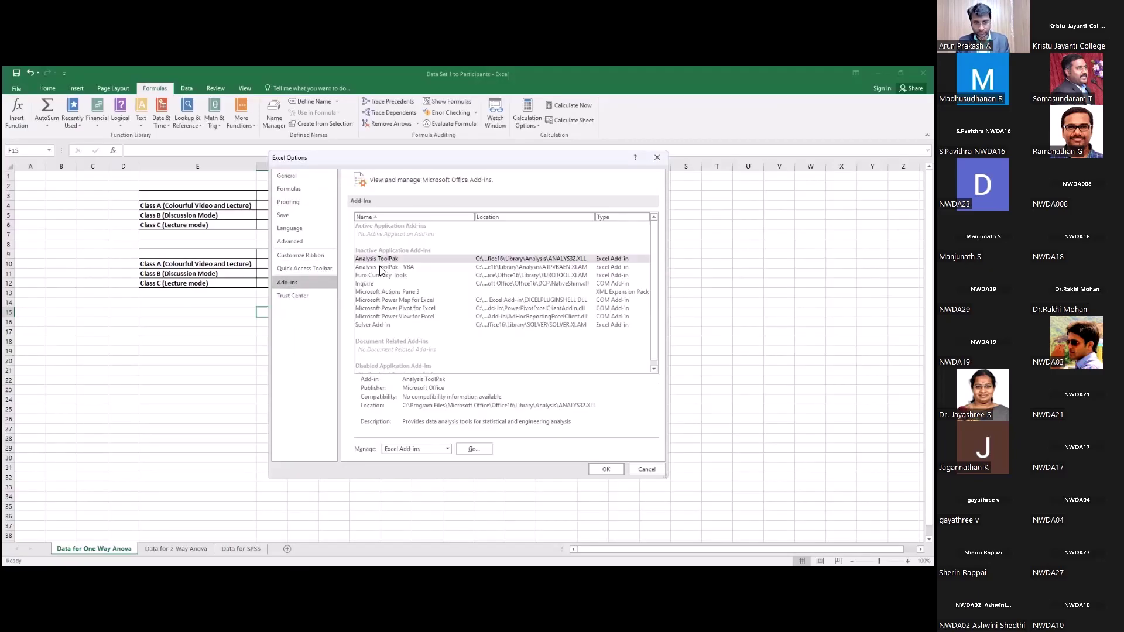
{"action": "left_click", "coordinate": [379, 260]}
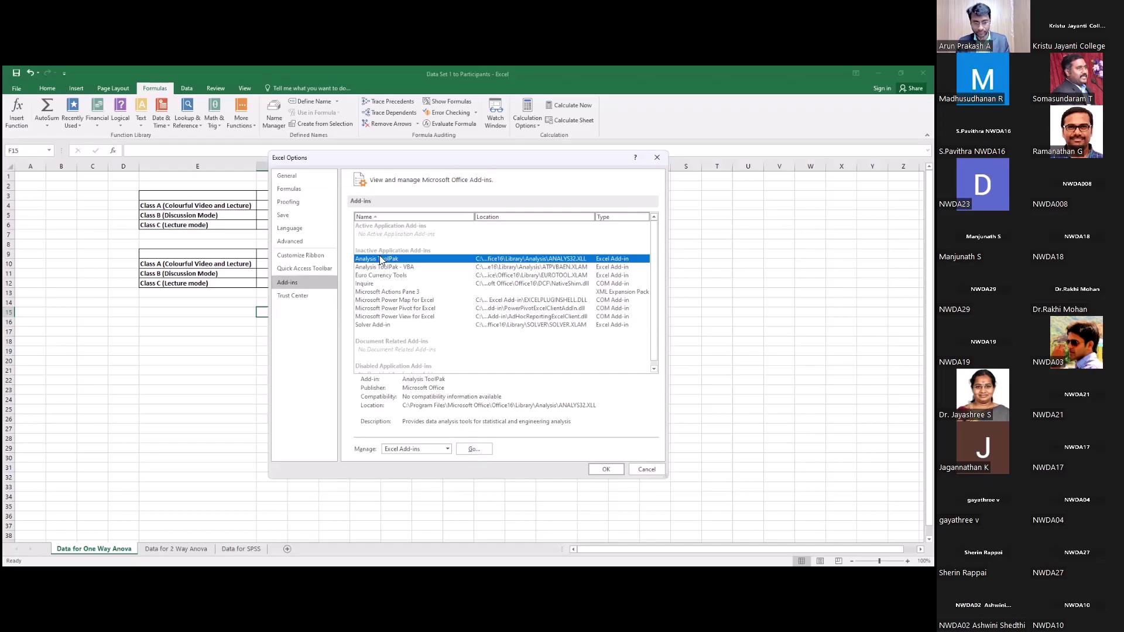
{"action": "left_click", "coordinate": [474, 449]}
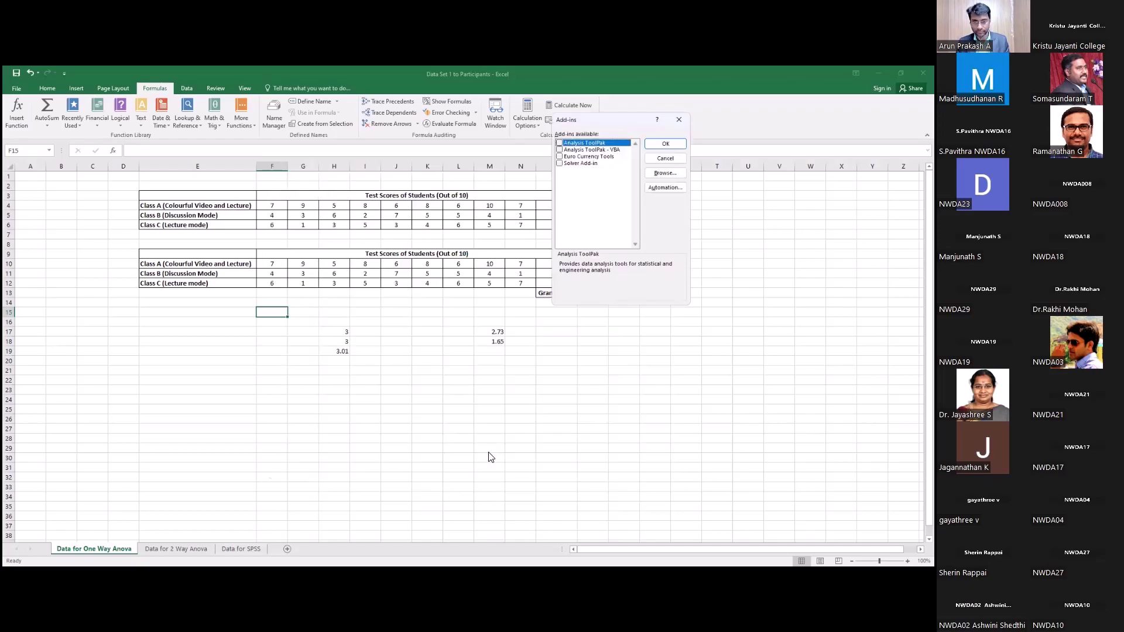
{"action": "left_click", "coordinate": [560, 144]}
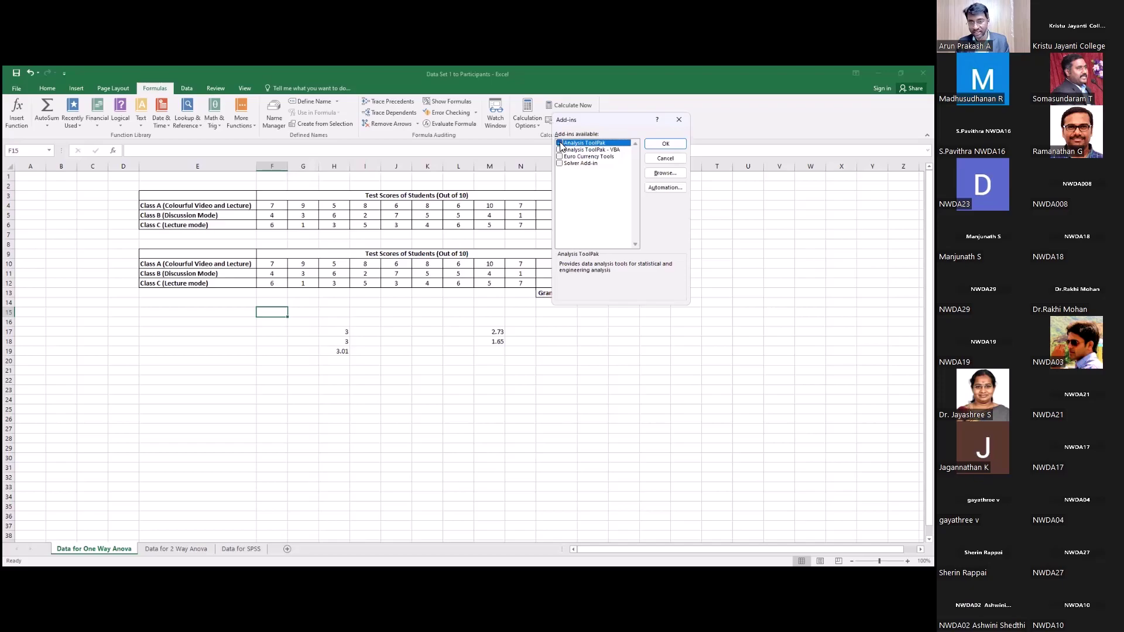
{"action": "left_click", "coordinate": [657, 146]}
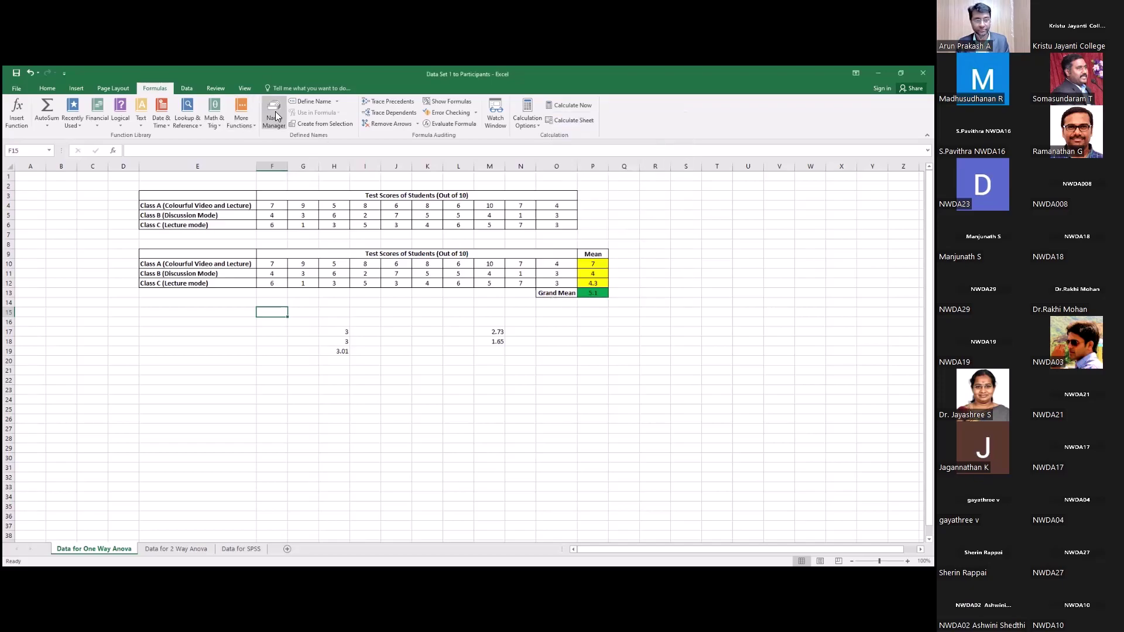
{"action": "left_click", "coordinate": [184, 87]}
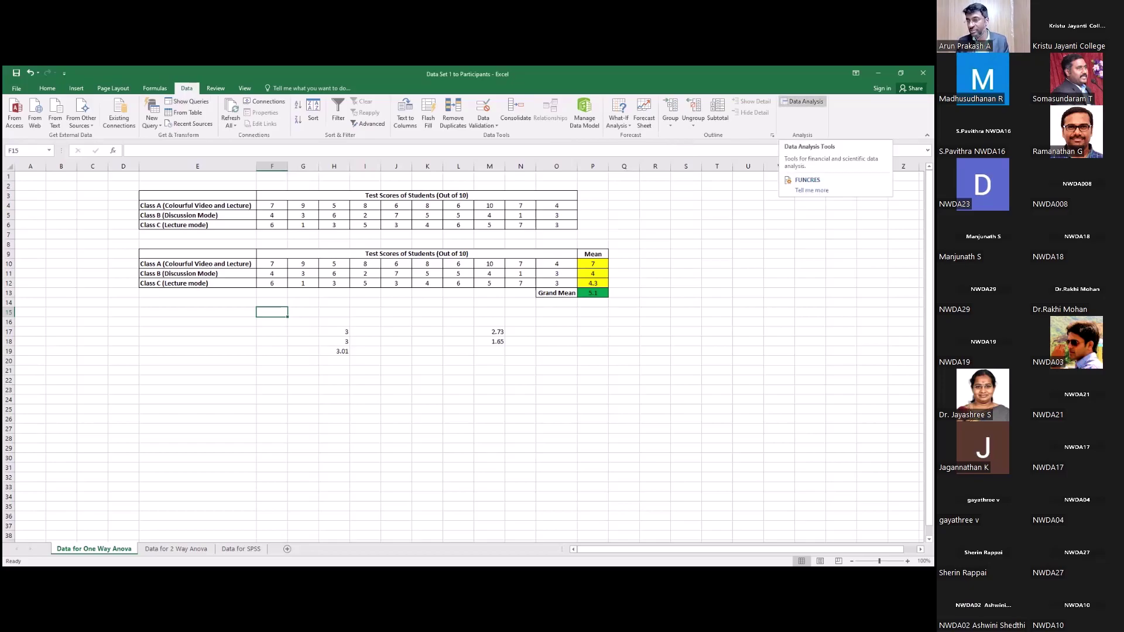
{"action": "left_click", "coordinate": [802, 102]}
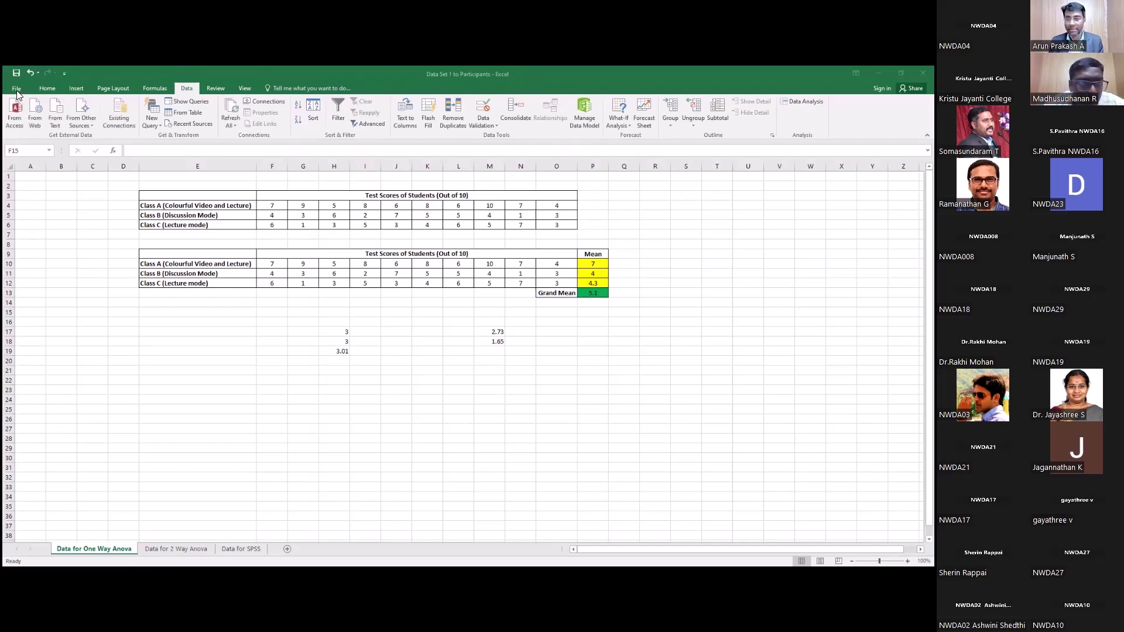
- Review the Analysis ToolPak entry in Excel Options and its activation in the Excel Add-ins manager, leaving it enabled
{"action": "key", "text": "alt+Tab"}
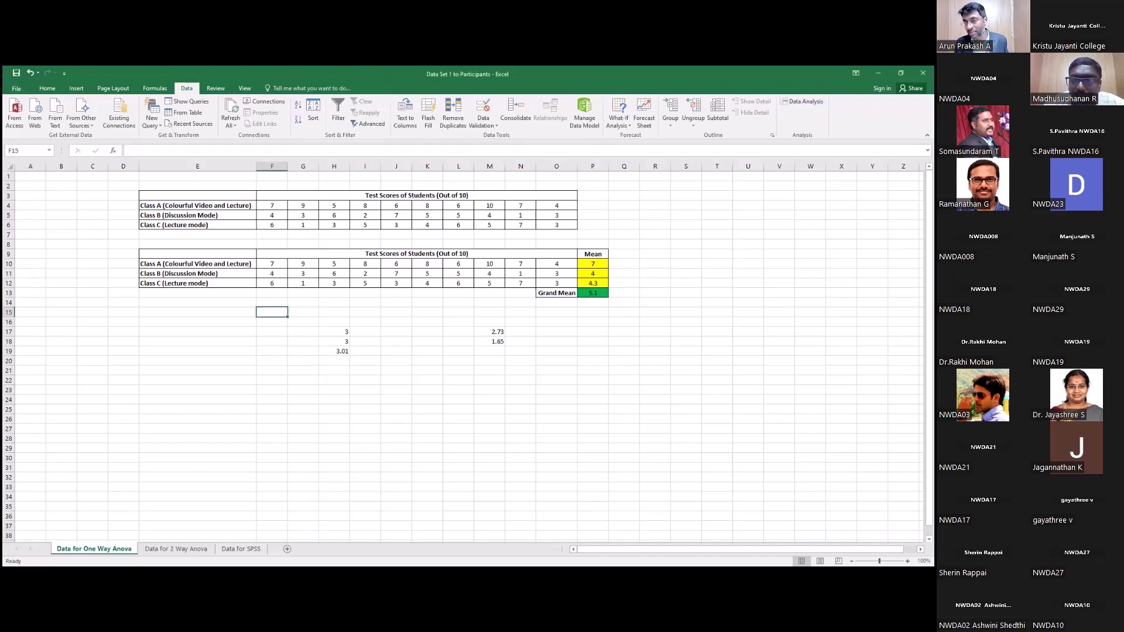
{"action": "left_click", "coordinate": [17, 89]}
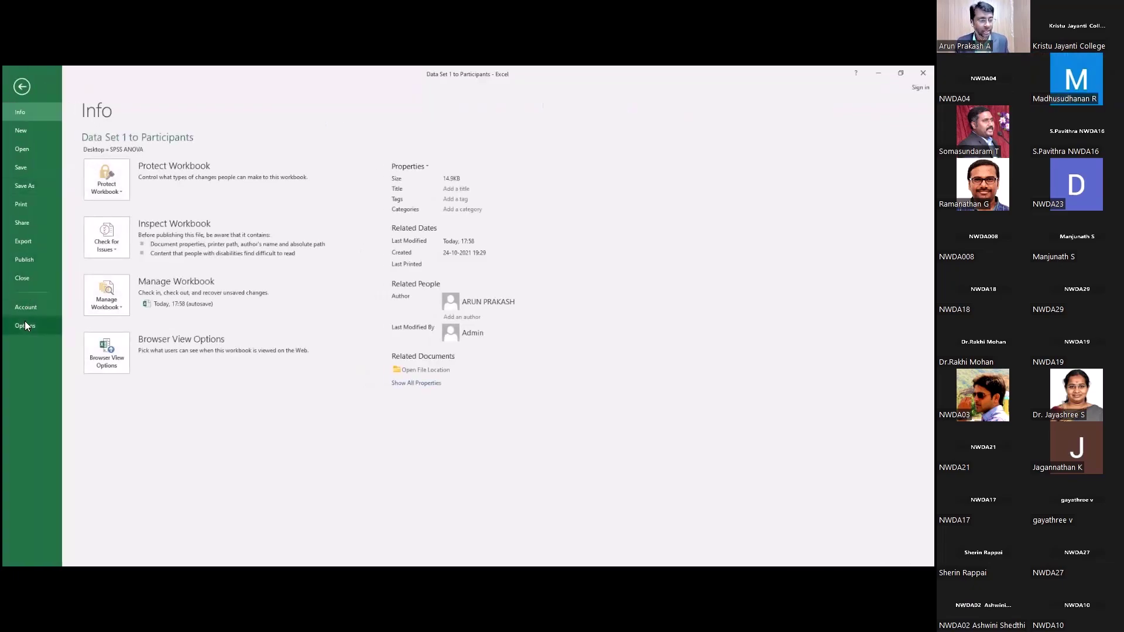
{"action": "left_click", "coordinate": [23, 88]}
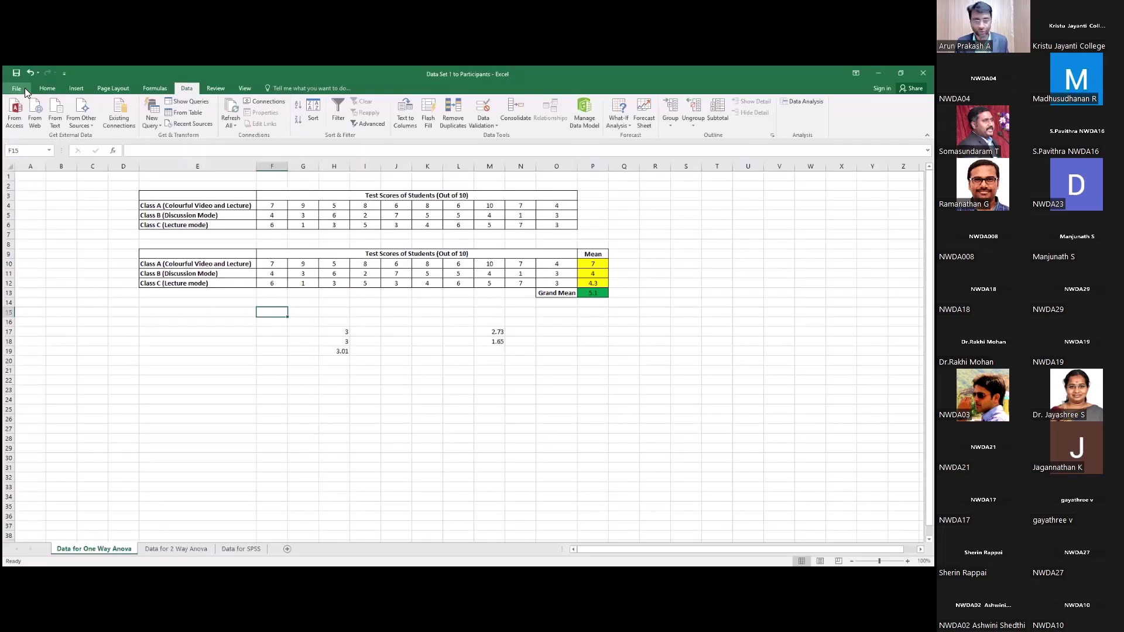
{"action": "left_click", "coordinate": [25, 88]}
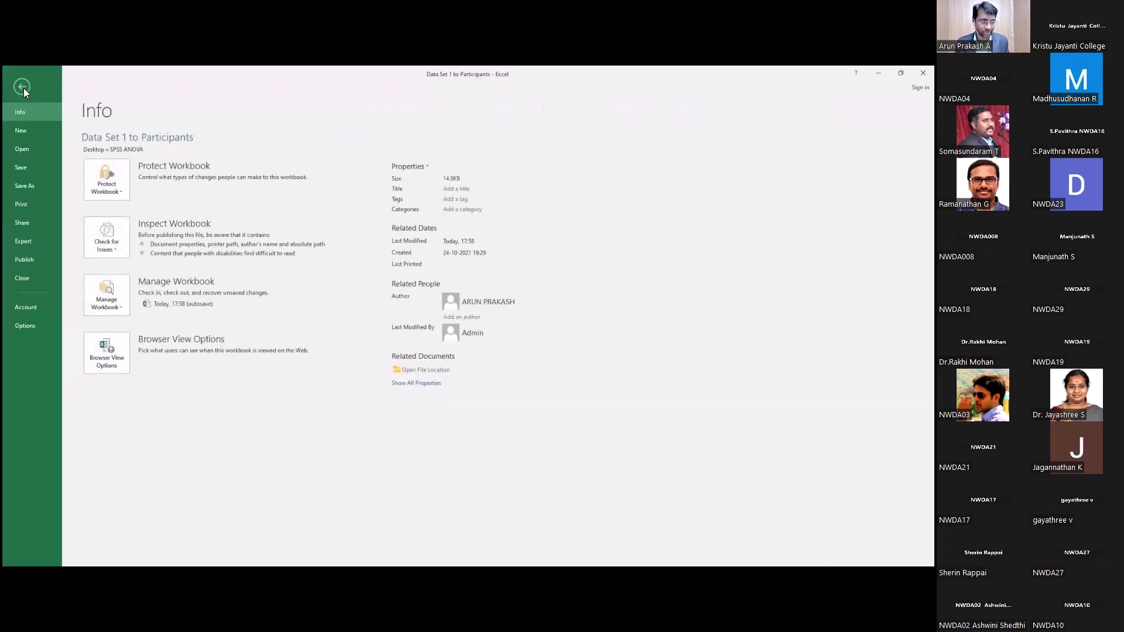
{"action": "left_click", "coordinate": [26, 324]}
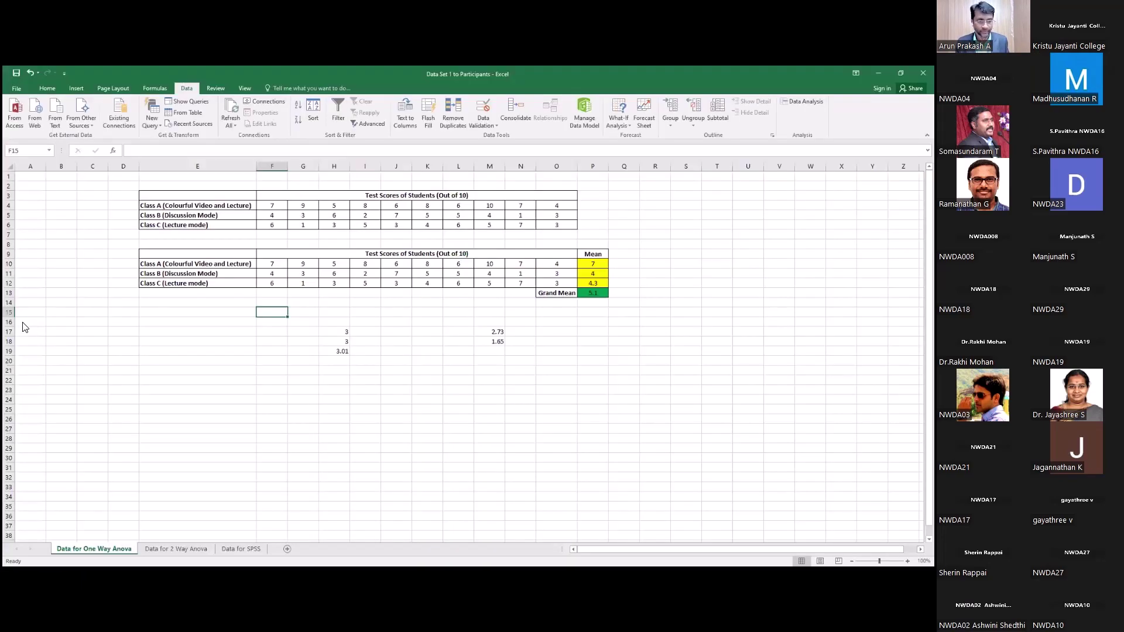
{"action": "left_click", "coordinate": [292, 282]}
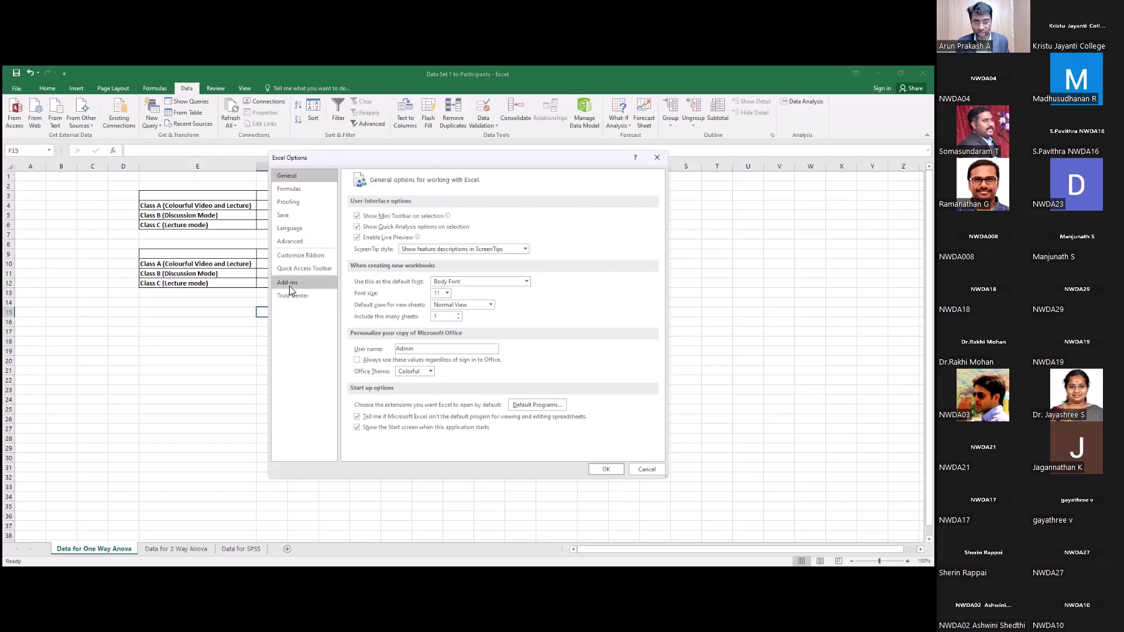
{"action": "left_click", "coordinate": [289, 286]}
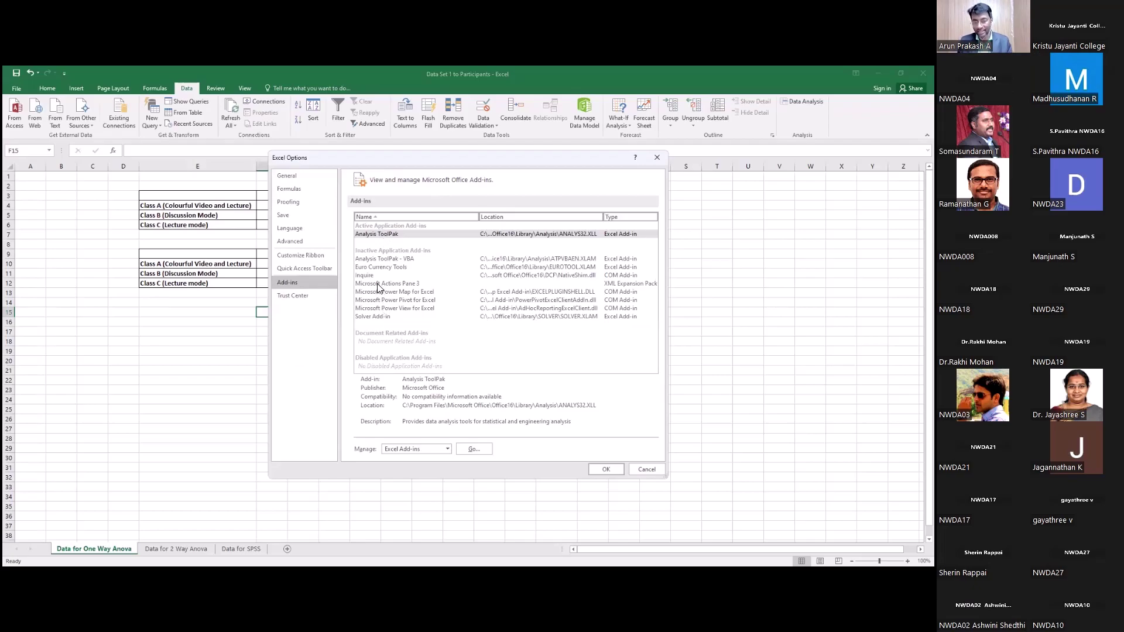
{"action": "left_click", "coordinate": [386, 235]}
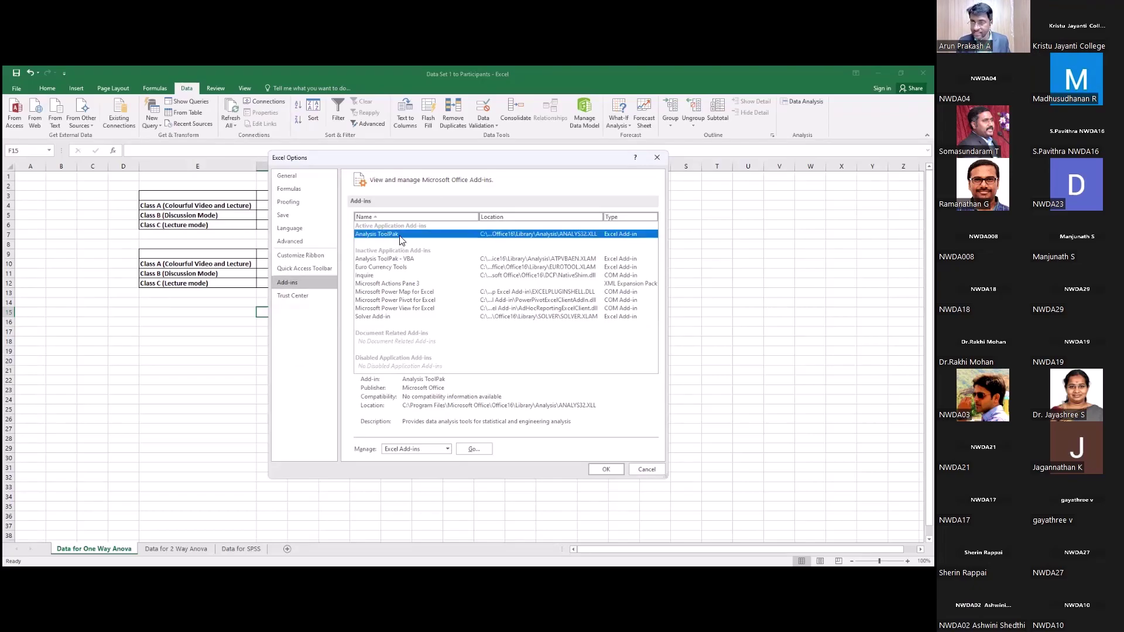
{"action": "left_click", "coordinate": [473, 449]}
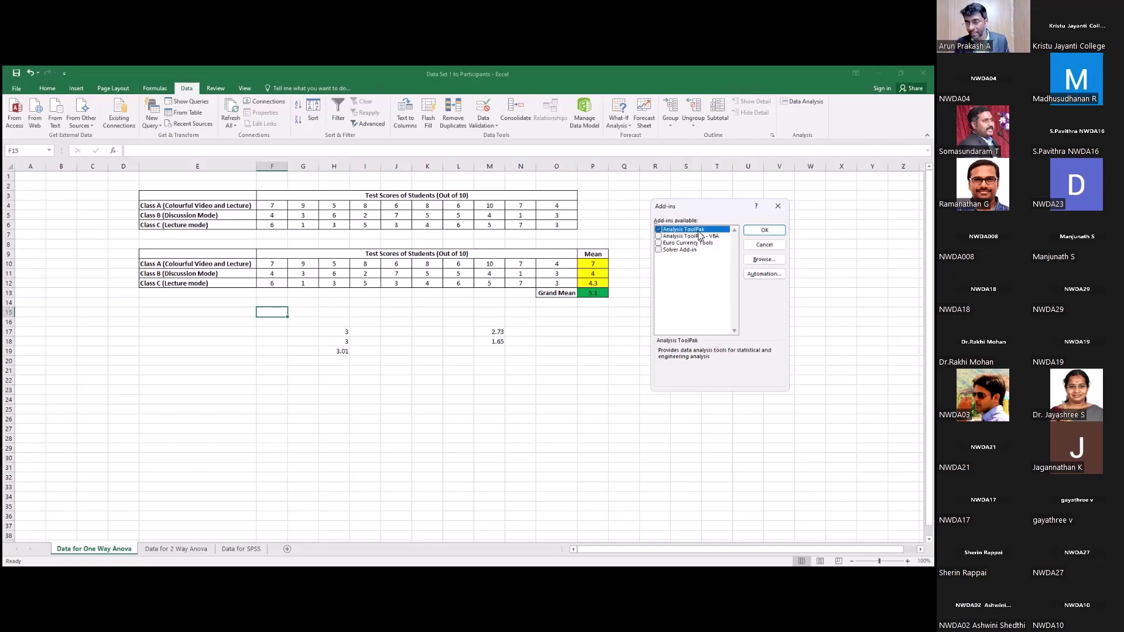
{"action": "left_click", "coordinate": [657, 230]}
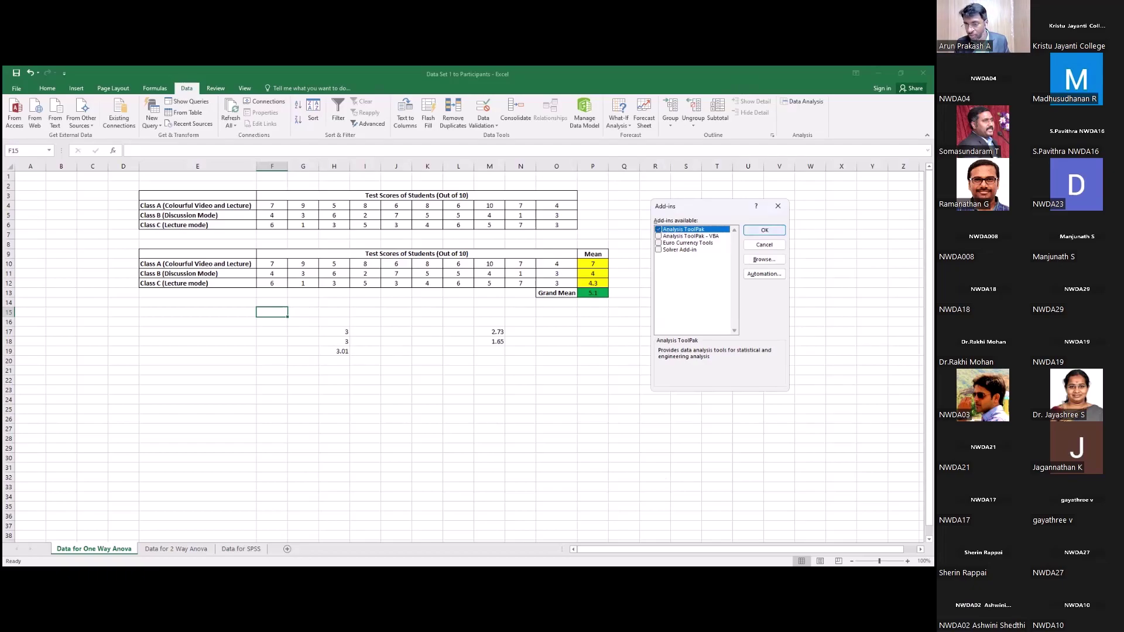
{"action": "left_click", "coordinate": [757, 230]}
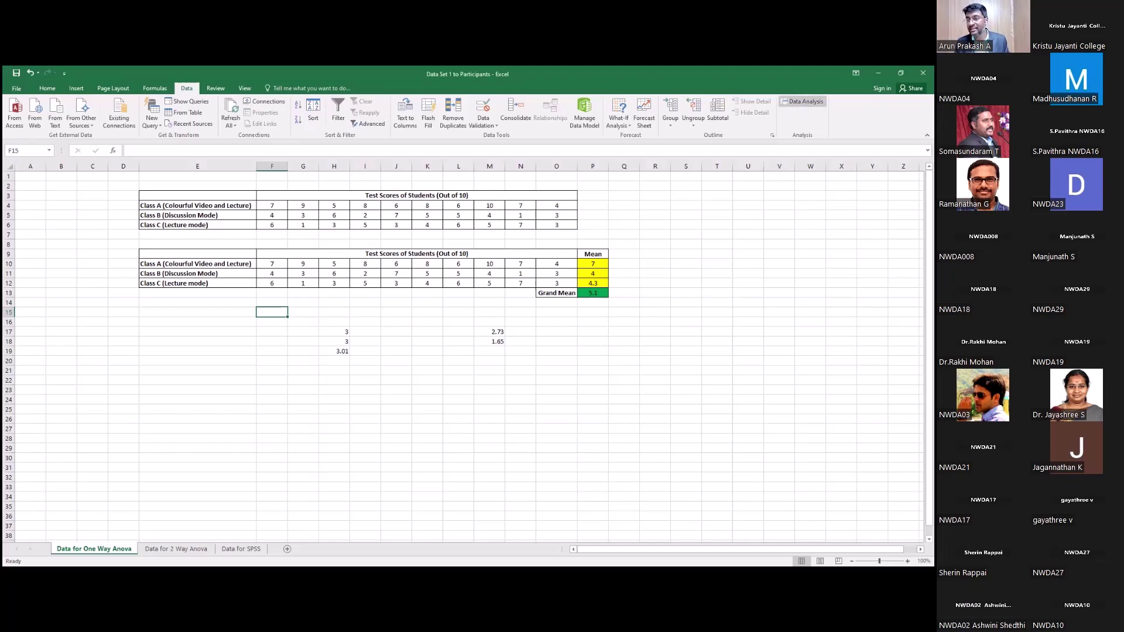
- Run a single-factor ANOVA on E10:O12, grouped by rows with labels, into a new worksheet and widen its column A to show the group names
{"action": "left_click", "coordinate": [803, 101]}
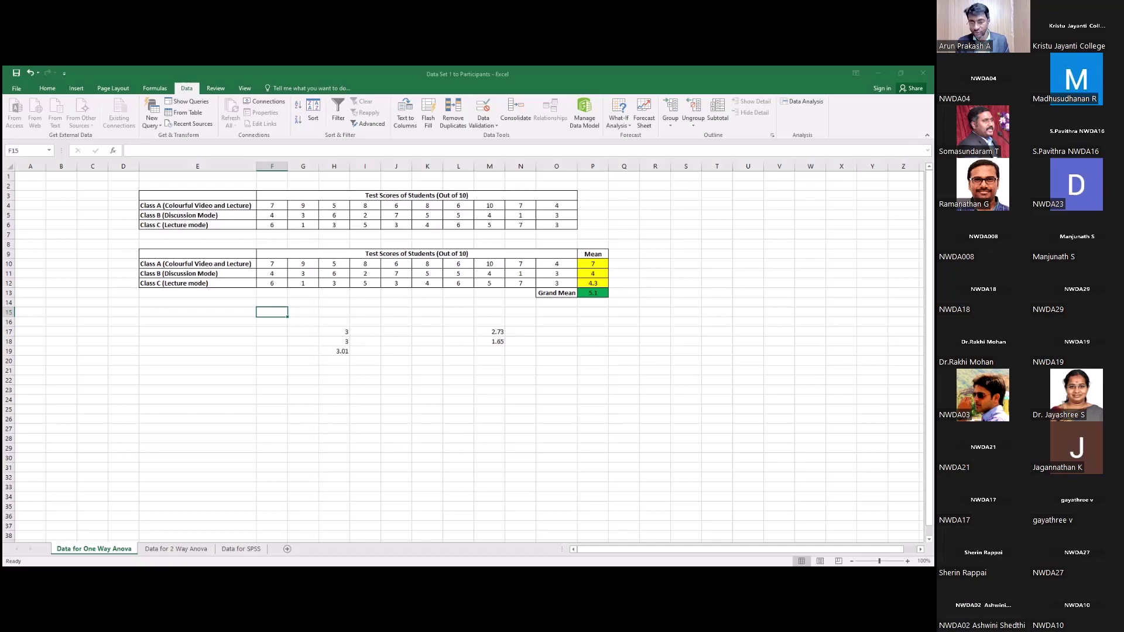
{"action": "type", "text": "="}
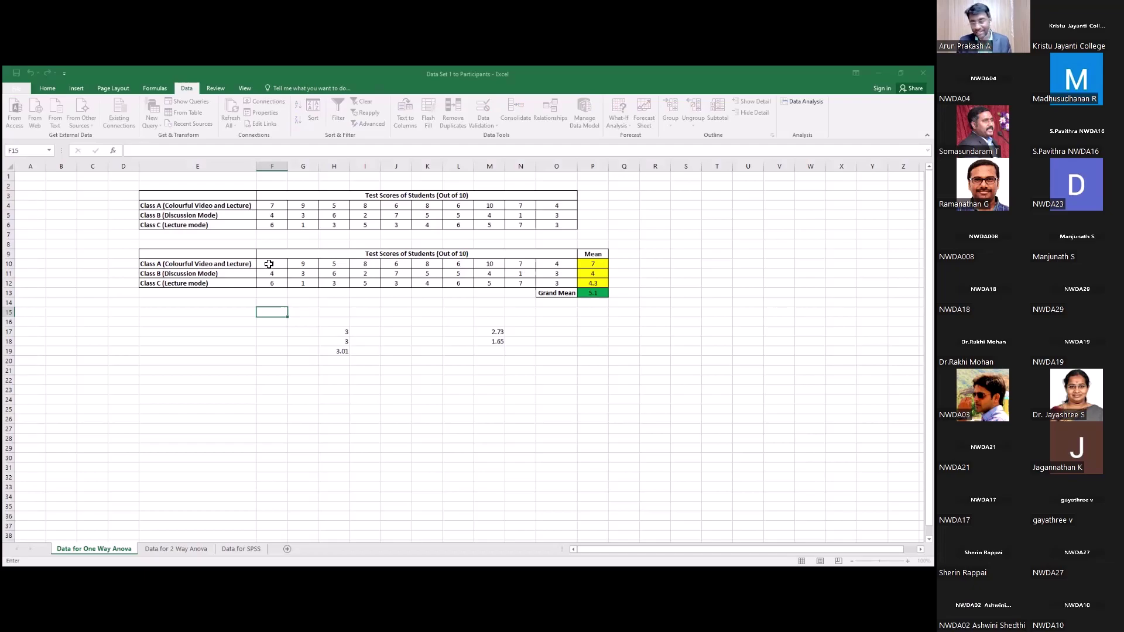
{"action": "left_click", "coordinate": [194, 264]}
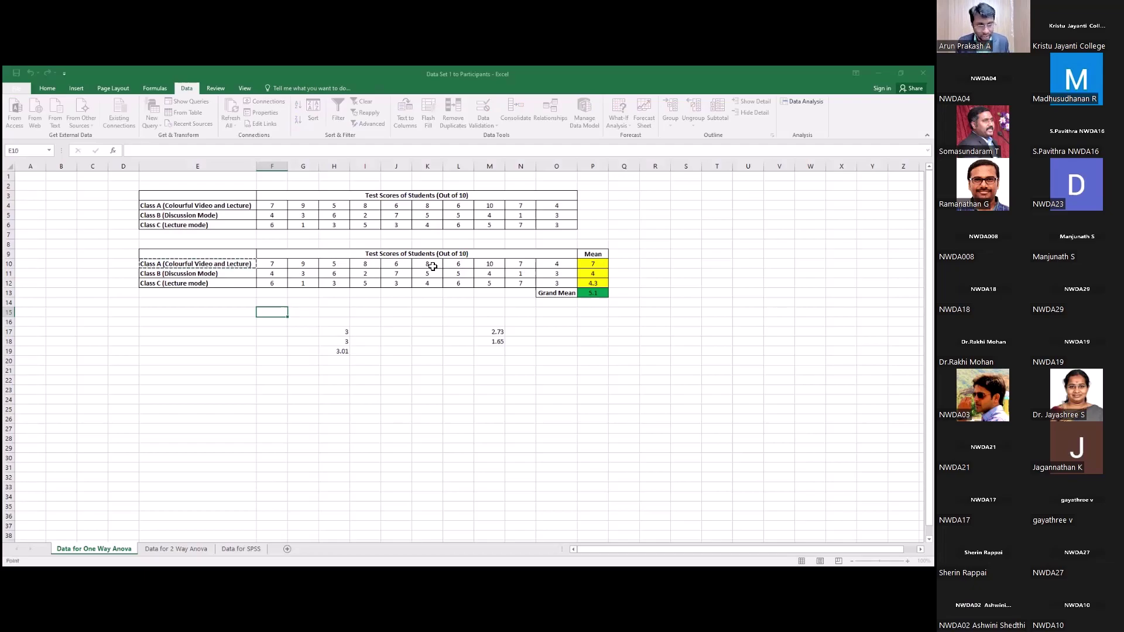
{"action": "left_click_drag", "start_coordinate": [545, 265], "coordinate": [548, 283]}
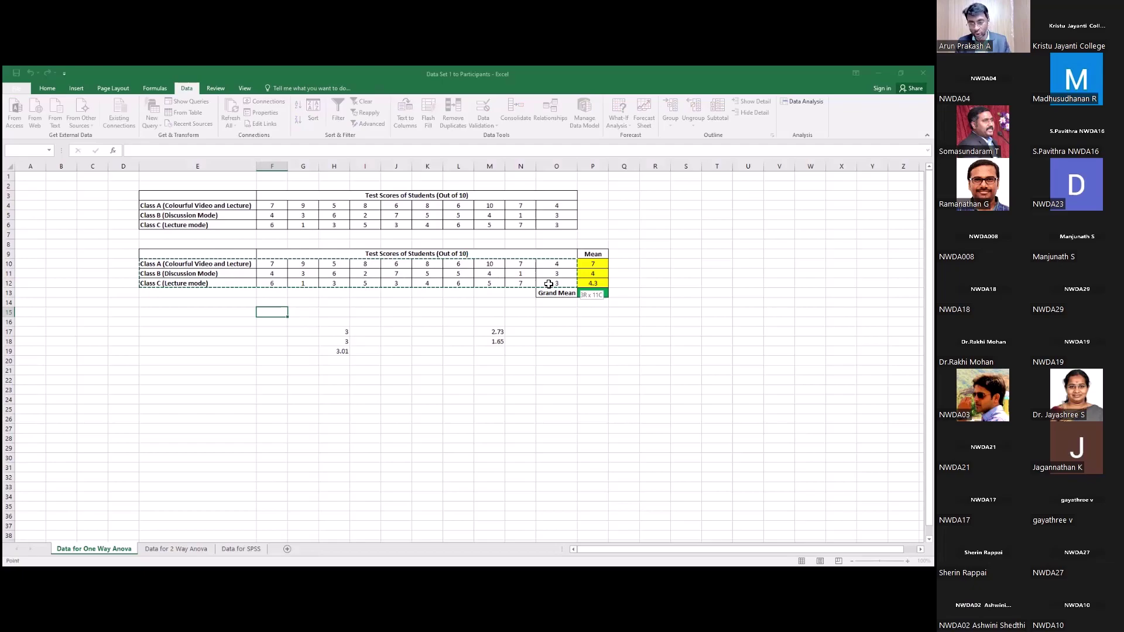
{"action": "key", "text": "Return"}
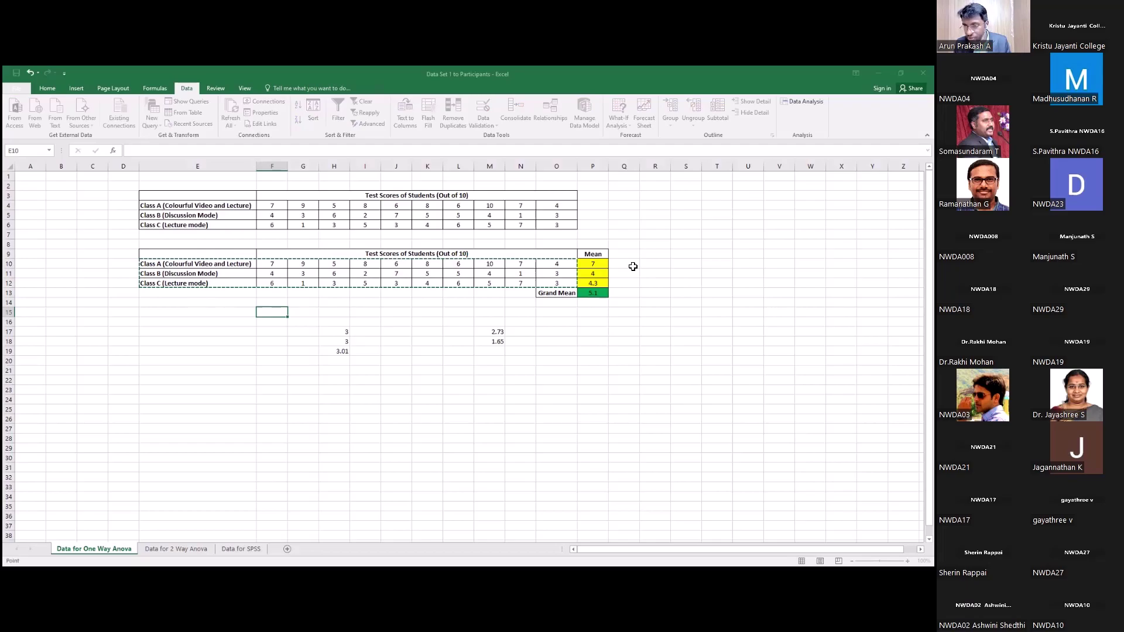
{"action": "key", "text": "Escape"}
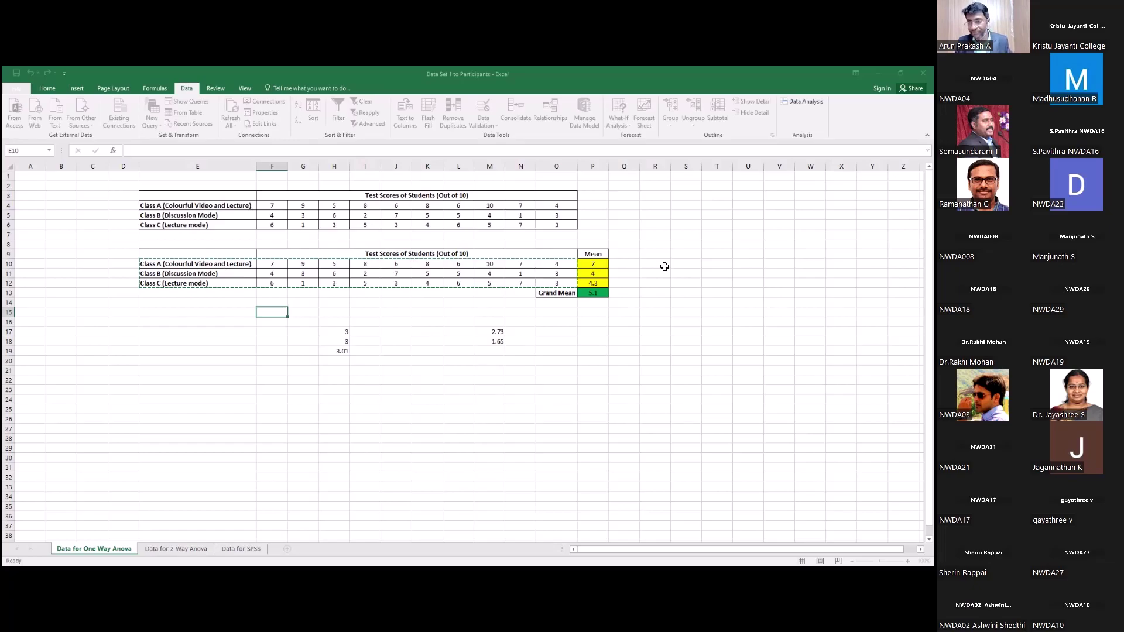
{"action": "key", "text": "Escape"}
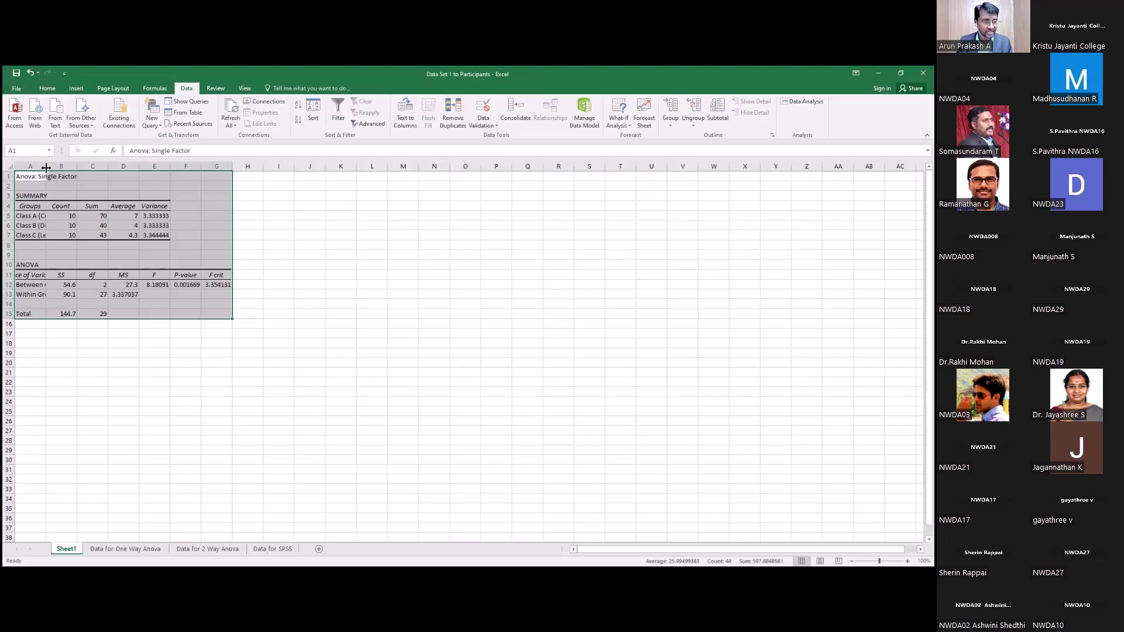
{"action": "left_click_drag", "start_coordinate": [46, 168], "coordinate": [125, 176]}
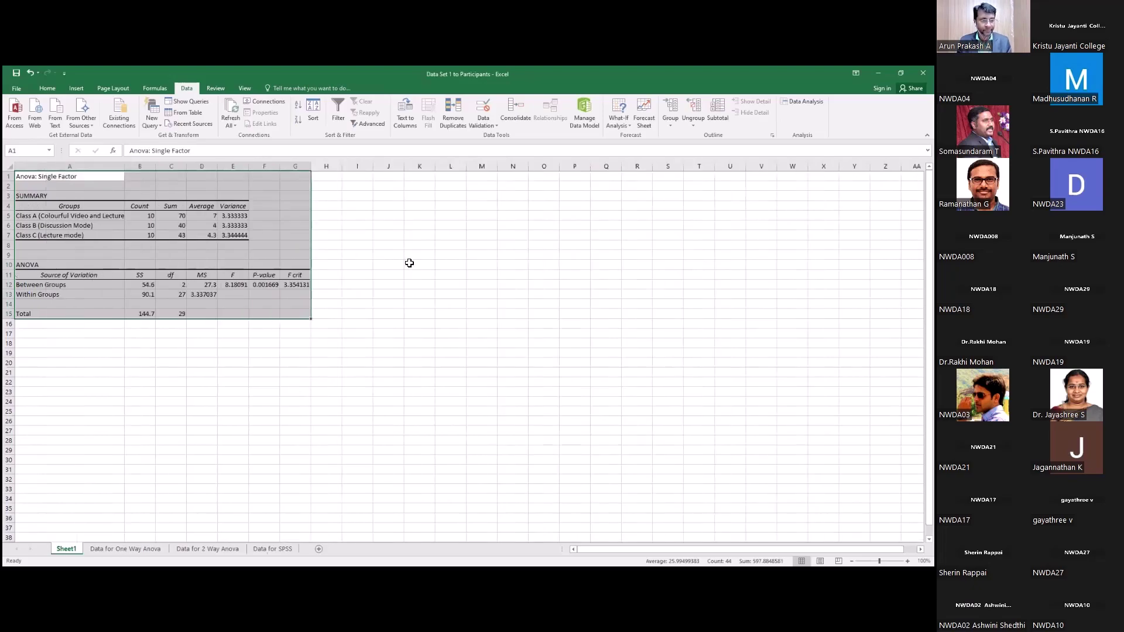
{"action": "left_click", "coordinate": [410, 264]}
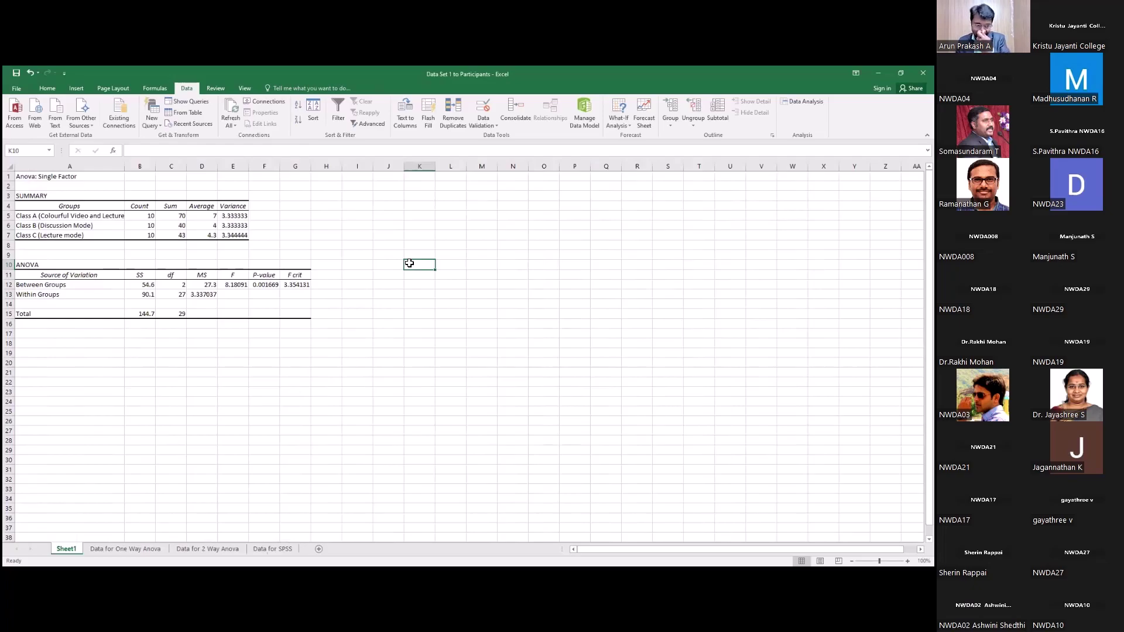
- Rerun the single-factor ANOVA on E10:O12 of the Data for One Way Anova sheet, sending the output to a new worksheet
{"action": "left_click", "coordinate": [134, 549]}
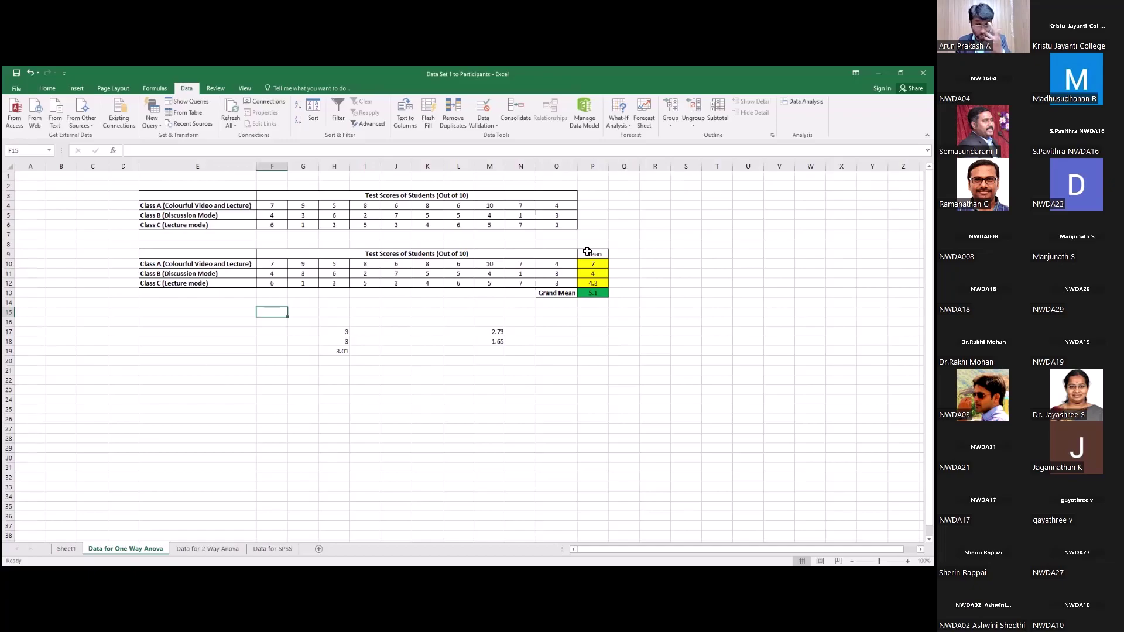
{"action": "left_click", "coordinate": [802, 101]}
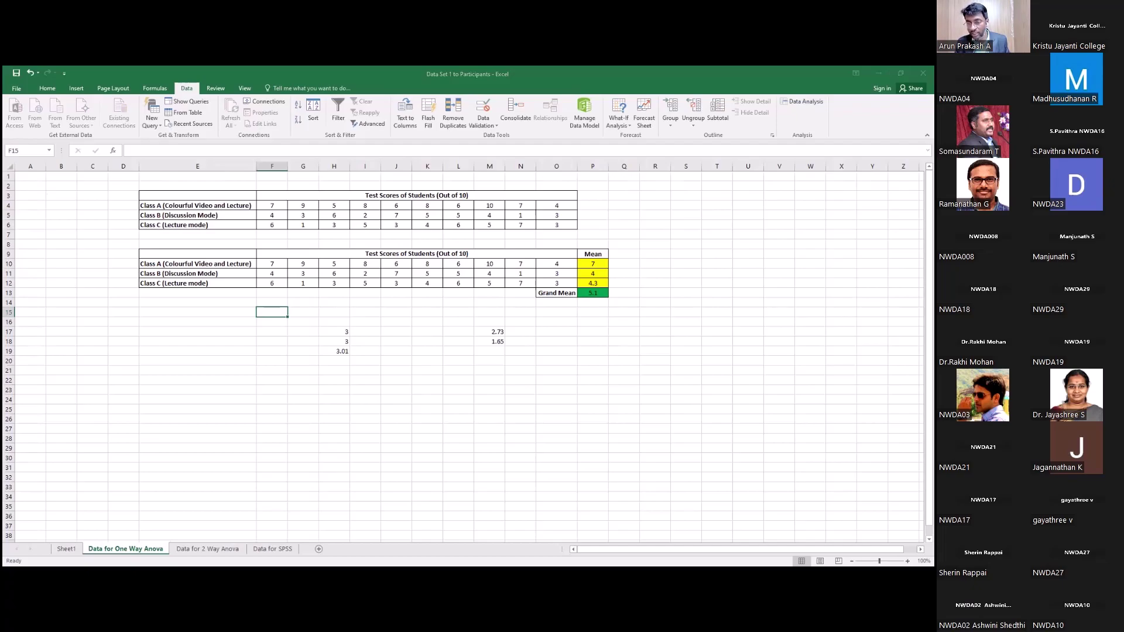
{"action": "left_click_drag", "start_coordinate": [176, 264], "coordinate": [556, 283]}
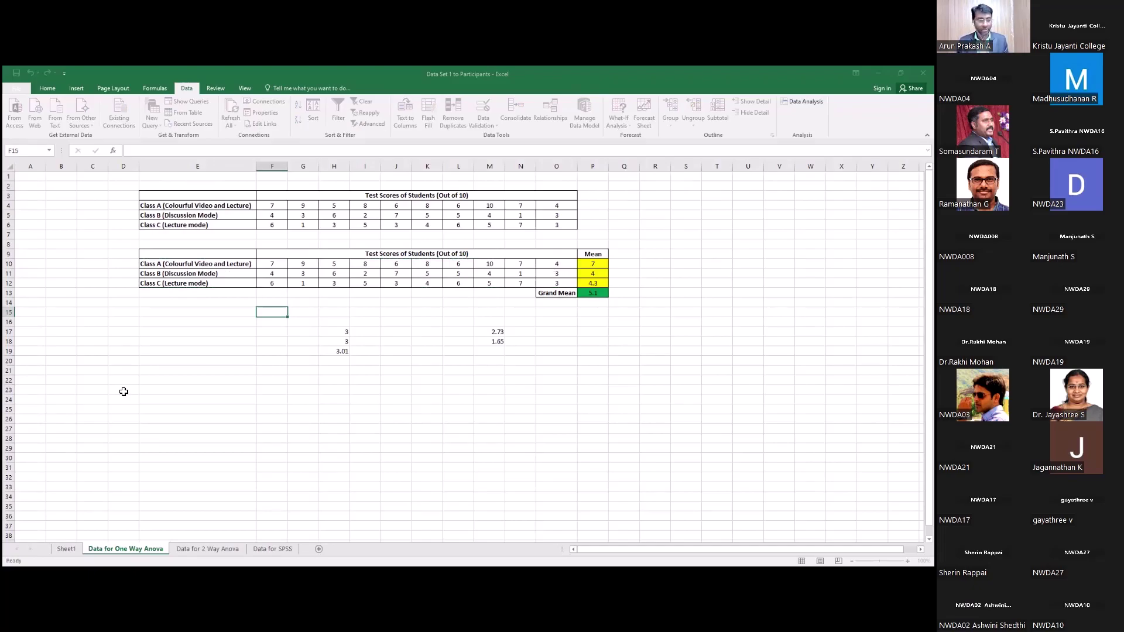
{"action": "left_click", "coordinate": [95, 369]}
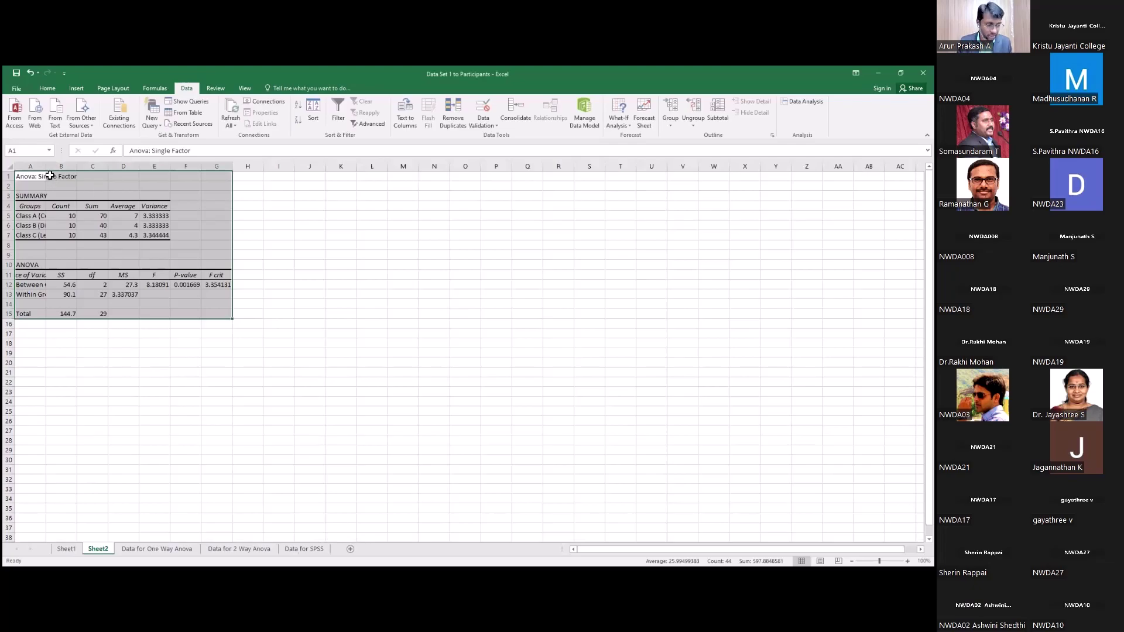
- Permanently delete the earlier ANOVA output worksheet, Sheet1
{"action": "right_click", "coordinate": [75, 552]}
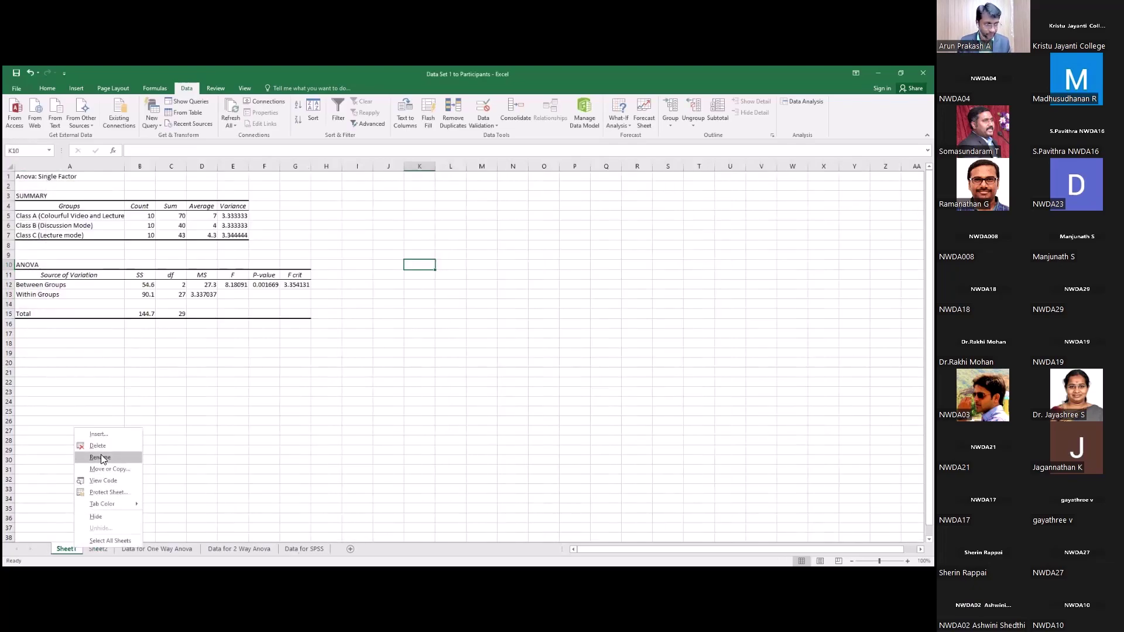
{"action": "left_click", "coordinate": [100, 450]}
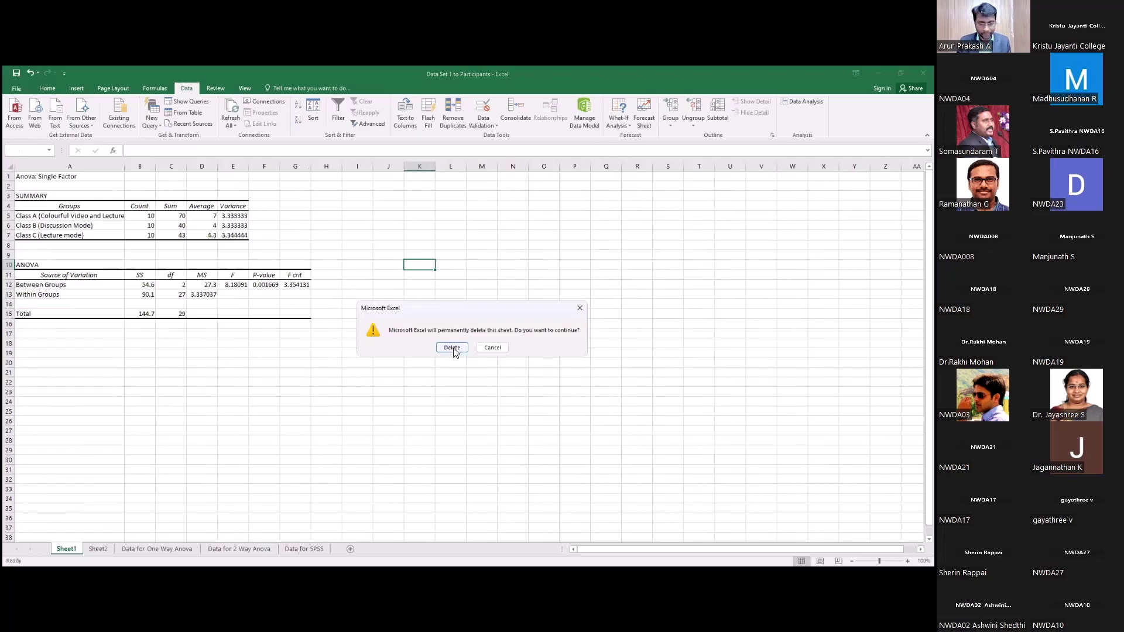
{"action": "left_click", "coordinate": [454, 349]}
{"action": "left_click", "coordinate": [122, 372]}
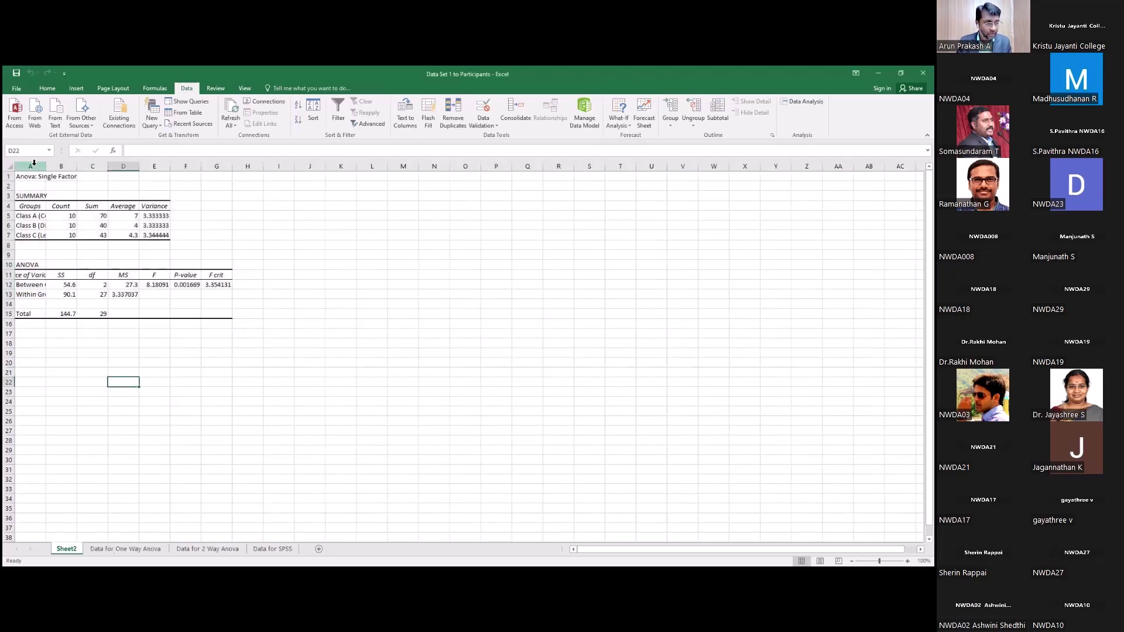
{"action": "left_click_drag", "start_coordinate": [33, 165], "coordinate": [234, 168]}
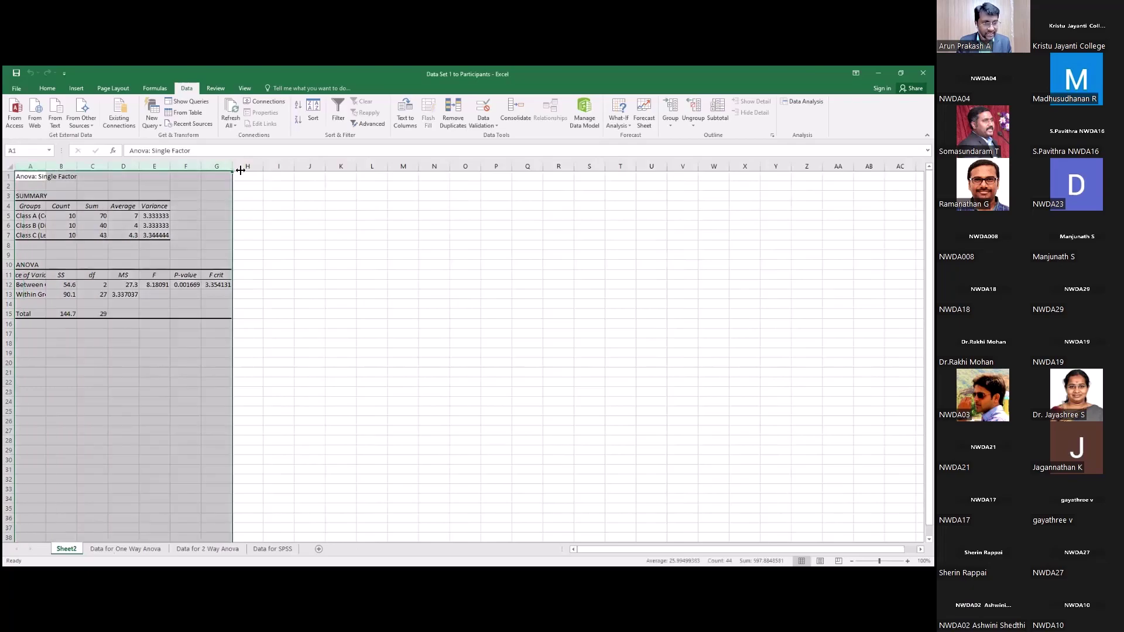
{"action": "double_click", "coordinate": [232, 166]}
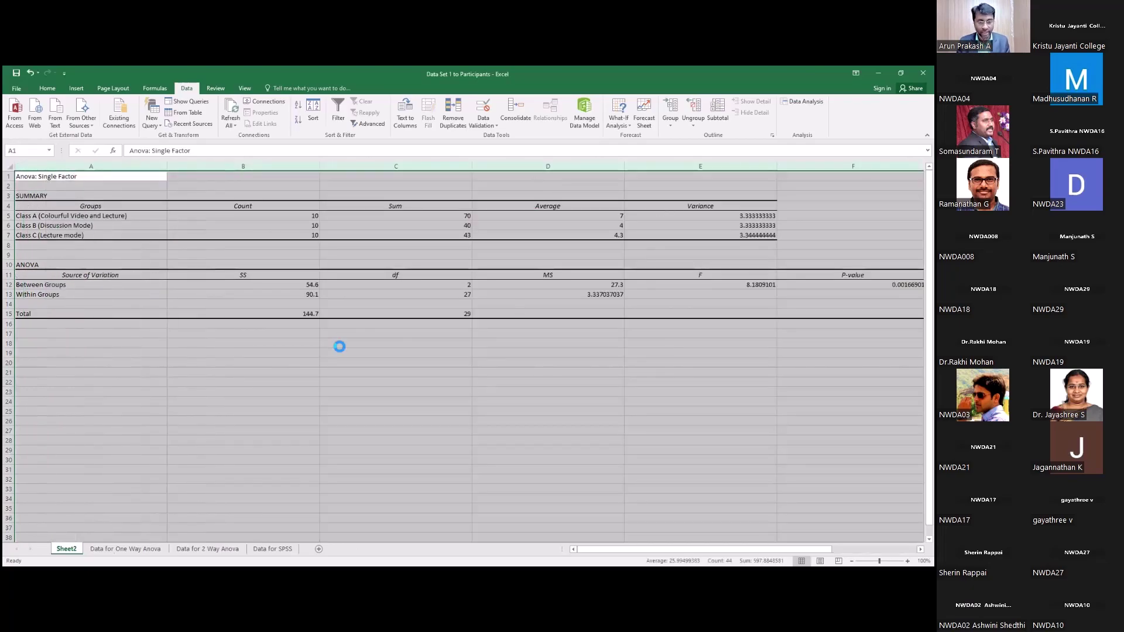
{"action": "key", "text": "ctrl+z"}
{"action": "left_click", "coordinate": [330, 372]}
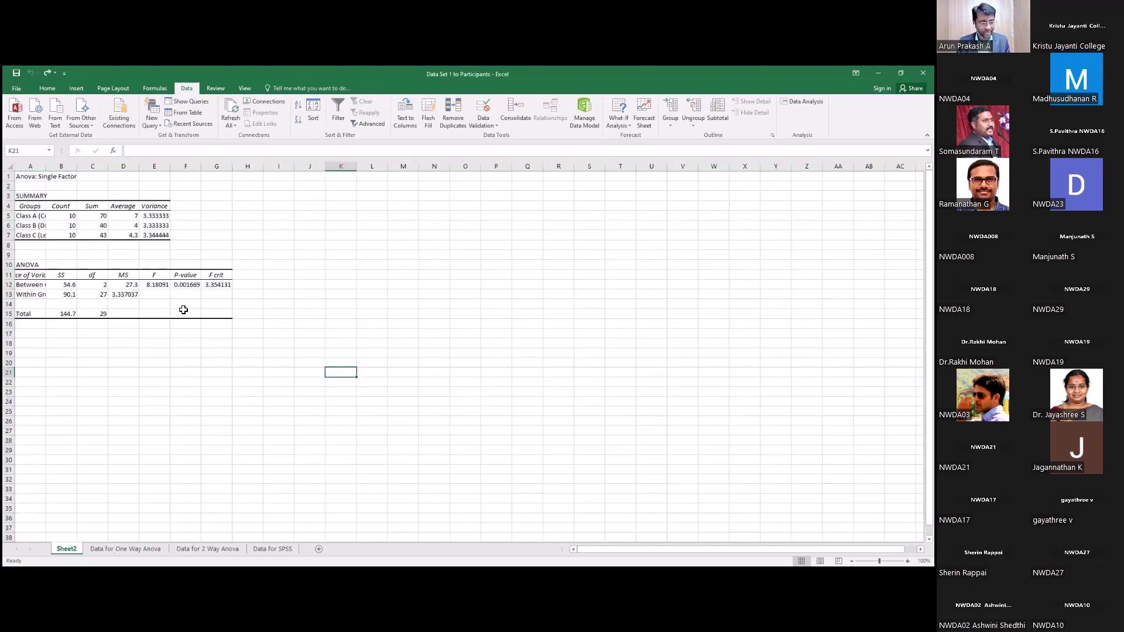
- Widen columns A to G of the ANOVA output on Sheet2 to one moderate, equal width
{"action": "left_click_drag", "start_coordinate": [30, 166], "coordinate": [216, 166]}
{"action": "key", "text": "ctrl+y"}
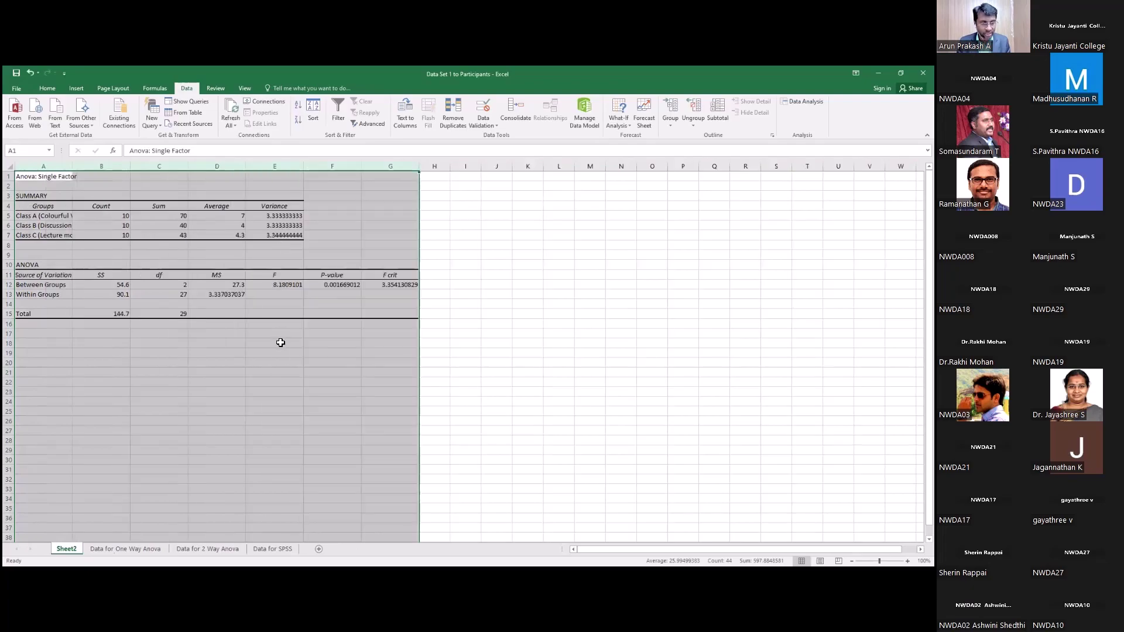
{"action": "left_click", "coordinate": [279, 338]}
- Fill the F heading and its value in E11:E12 of the ANOVA table with yellow
{"action": "left_click", "coordinate": [276, 286]}
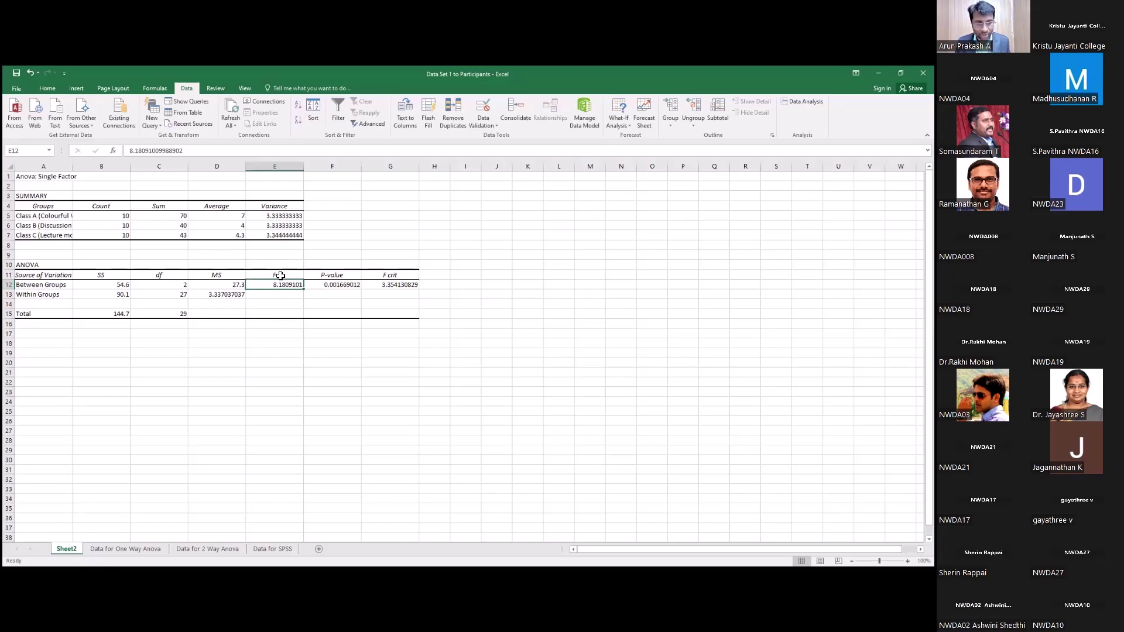
{"action": "left_click_drag", "start_coordinate": [280, 275], "coordinate": [281, 285]}
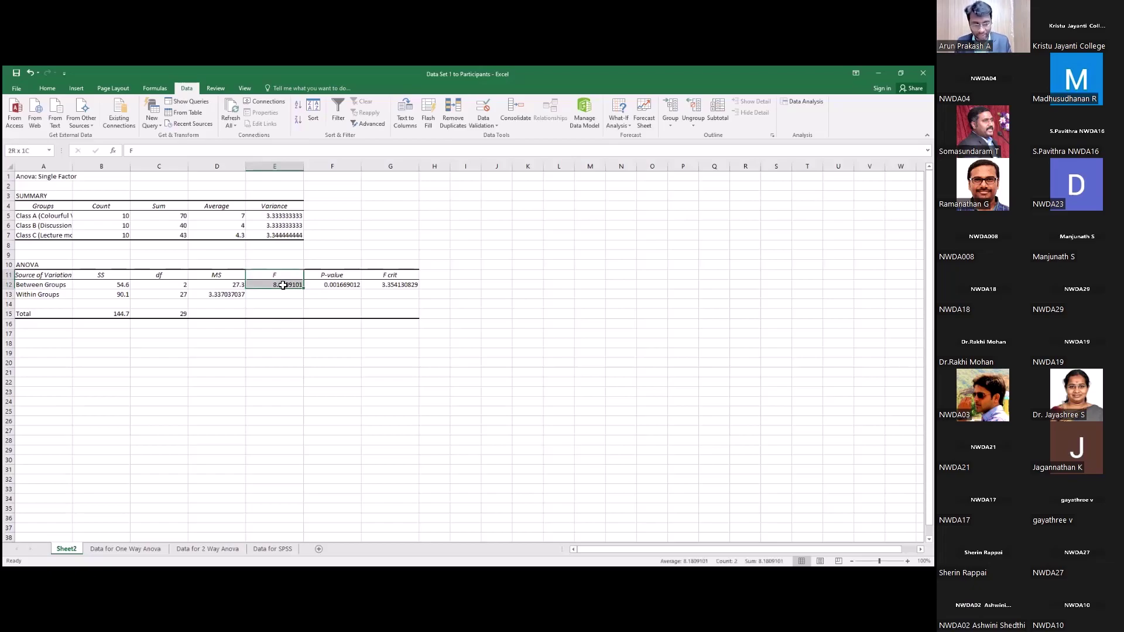
{"action": "left_click", "coordinate": [47, 88]}
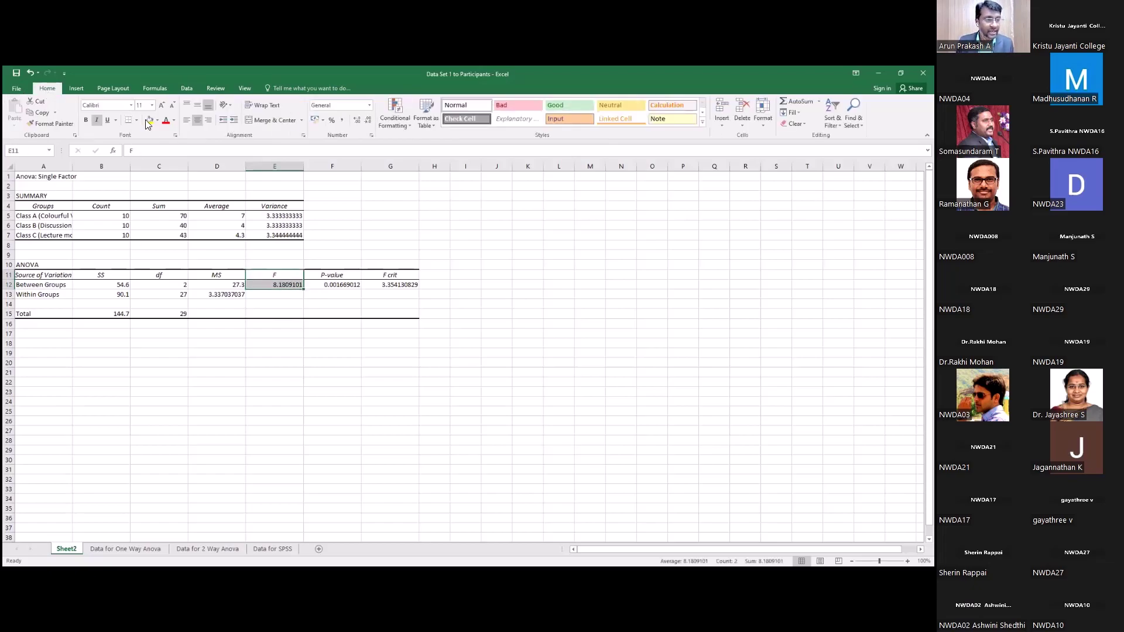
{"action": "left_click", "coordinate": [150, 120]}
- Enter the note "F-stat" in cell E21 below the ANOVA table
{"action": "left_click", "coordinate": [284, 372]}
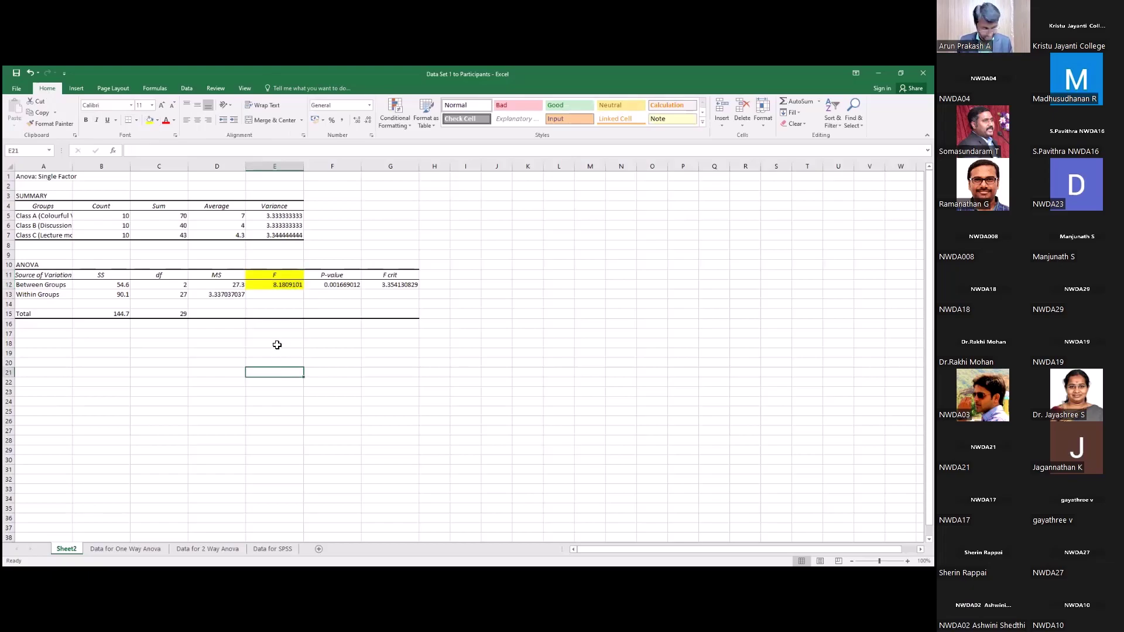
{"action": "type", "text": "F-"}
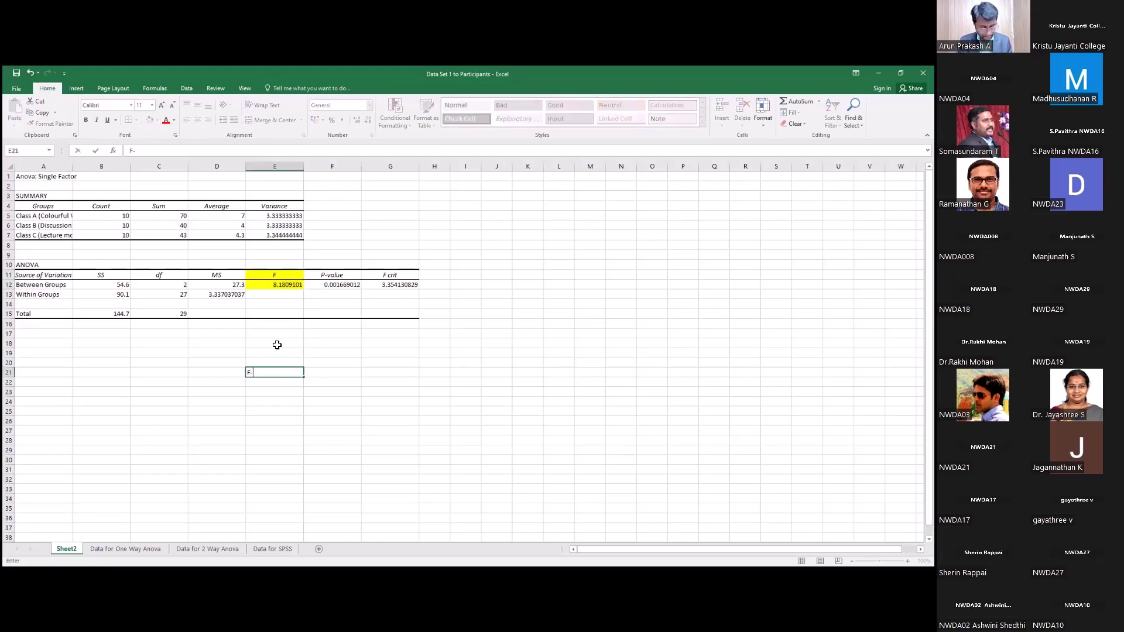
{"action": "type", "text": "stat"}
{"action": "left_click", "coordinate": [374, 342]}
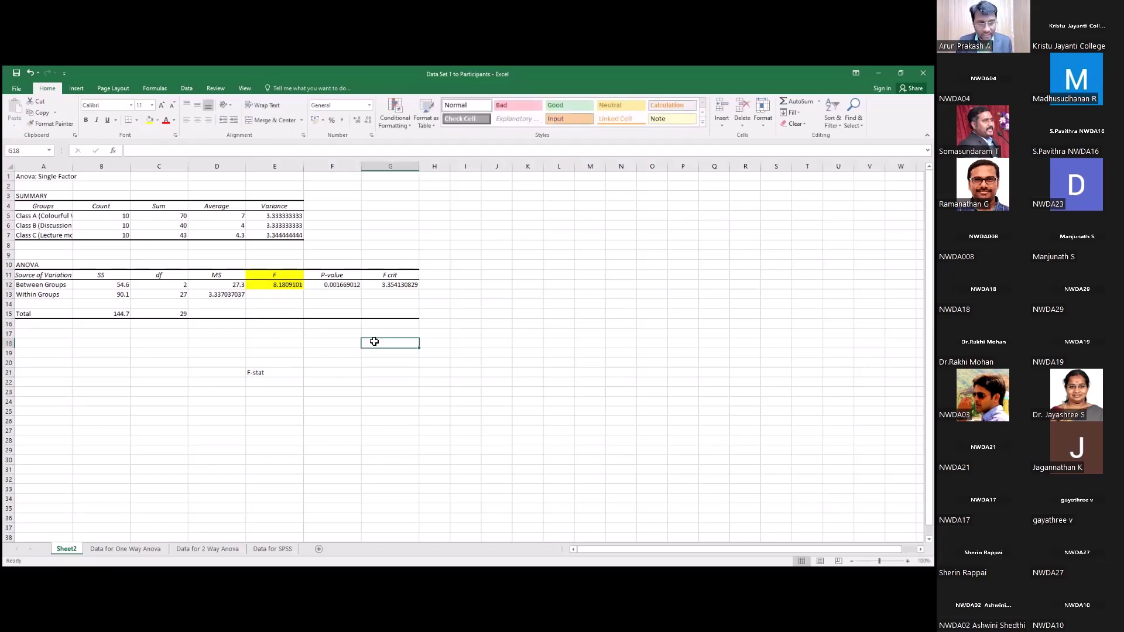
- Fill the F crit heading and its value in G11:G12 with yellow
{"action": "left_click_drag", "start_coordinate": [390, 276], "coordinate": [390, 287]}
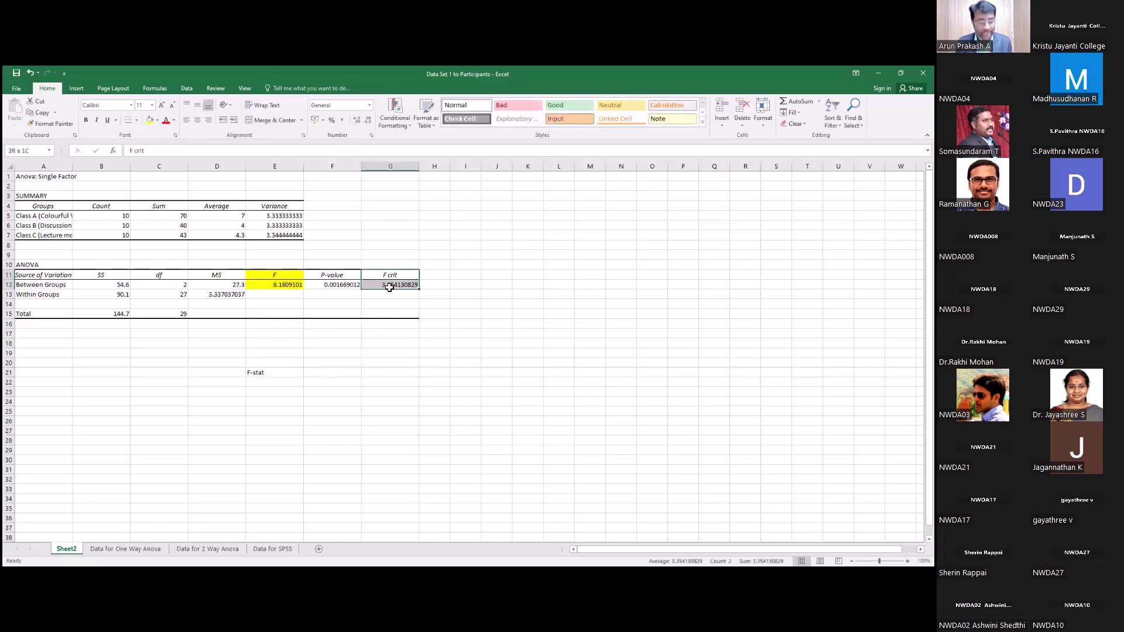
{"action": "left_click", "coordinate": [150, 120]}
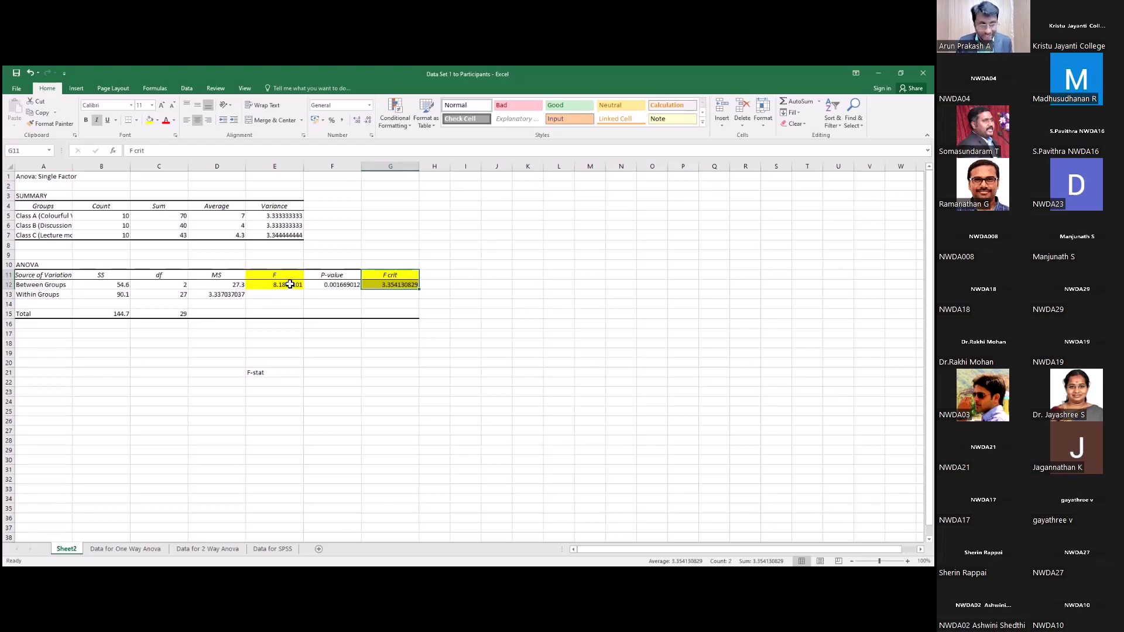
- Change the note in cell E21 to "F > Fcrit"
{"action": "double_click", "coordinate": [294, 375]}
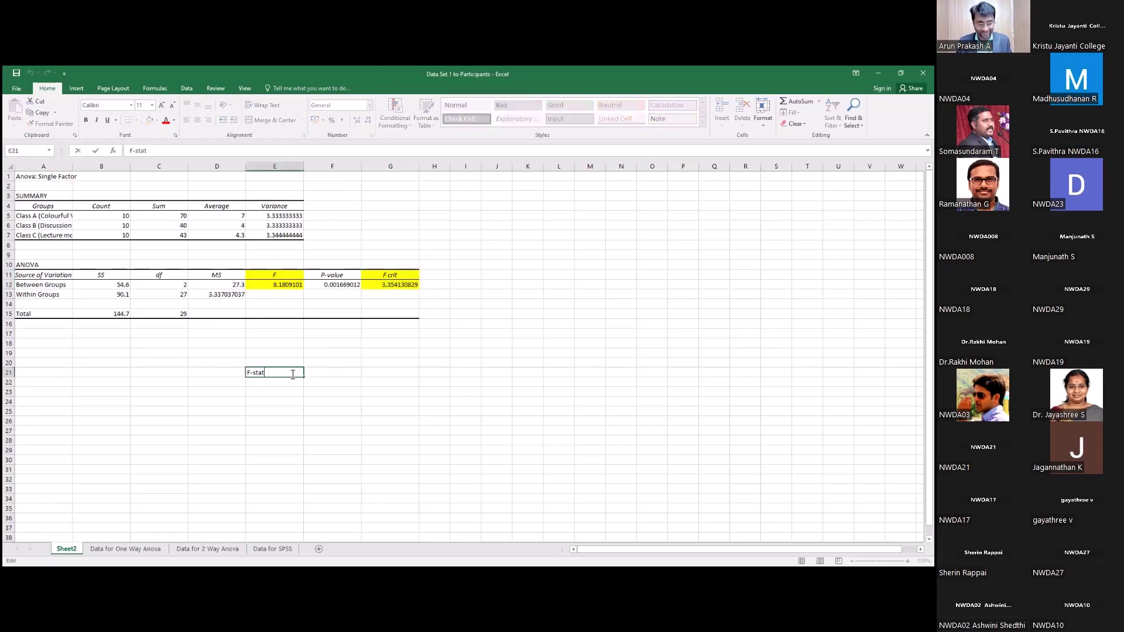
{"action": "key", "text": "BackSpace"}
{"action": "key", "text": "BackSpace"}
{"action": "key", "text": "BackSpace"}
{"action": "key", "text": "BackSpace"}
{"action": "key", "text": "BackSpace"}
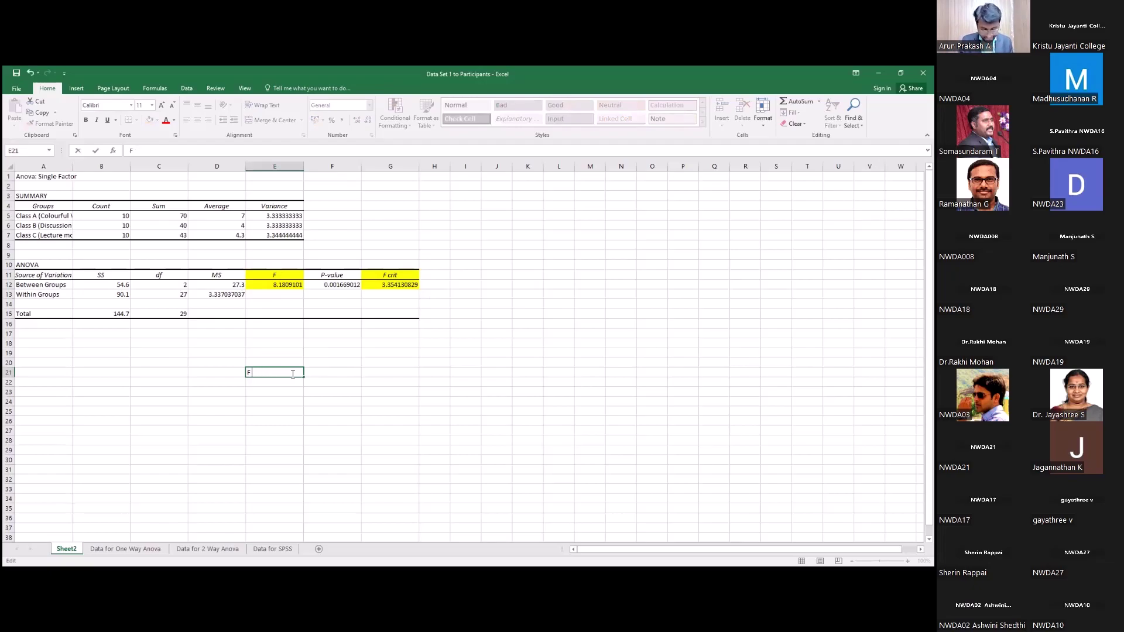
{"action": "type", "text": "> Fct"}
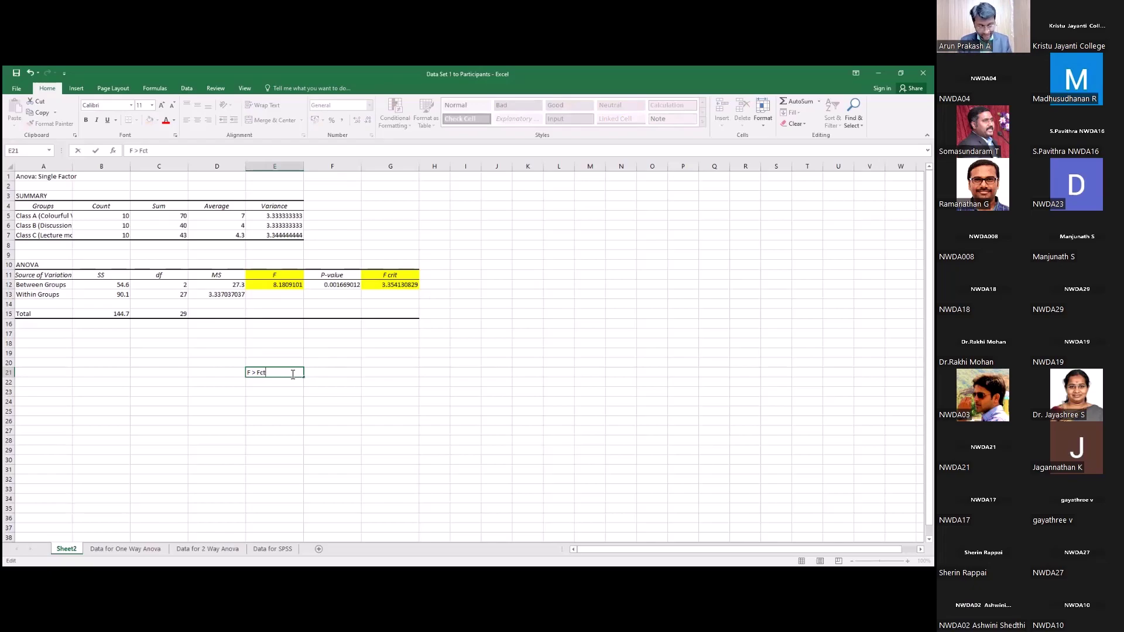
{"action": "key", "text": "BackSpace"}
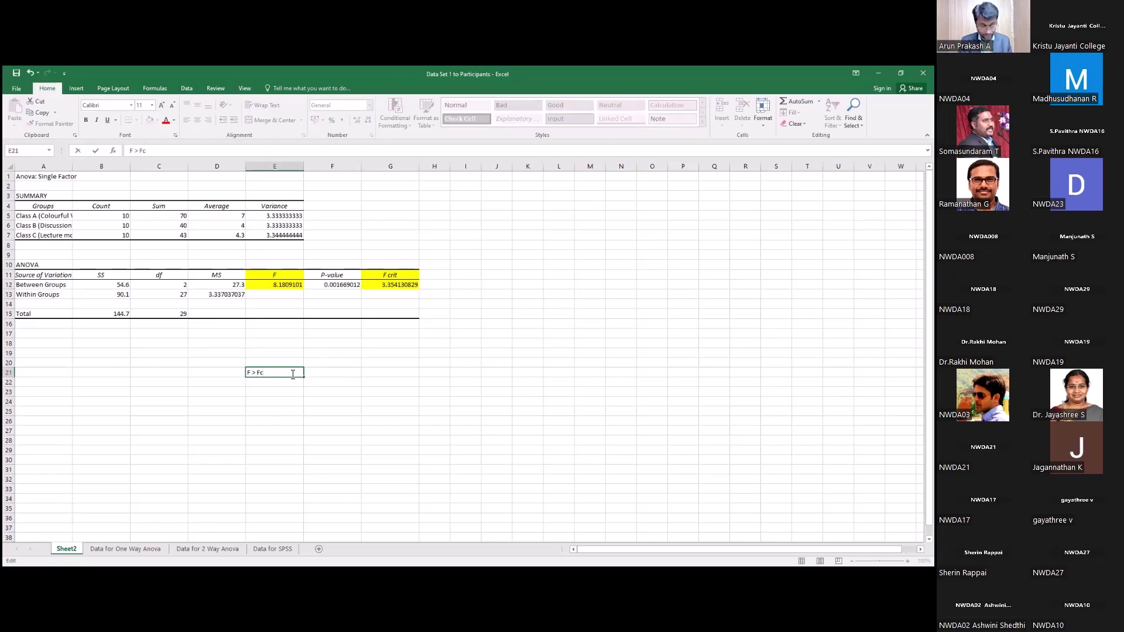
{"action": "type", "text": "ritic"}
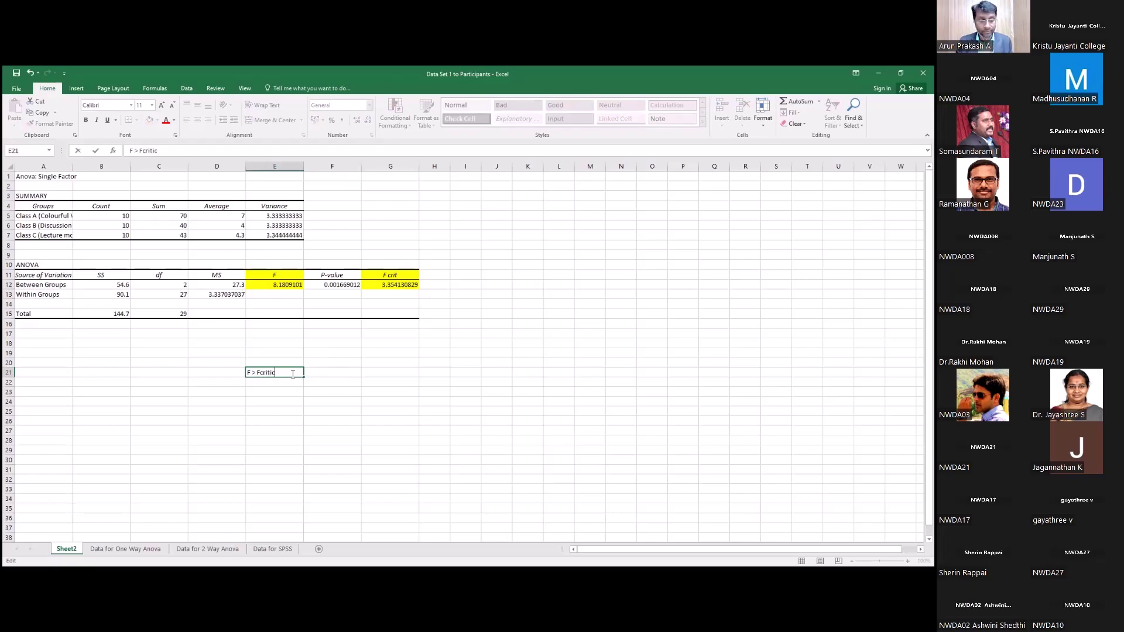
{"action": "key", "text": "BackSpace"}
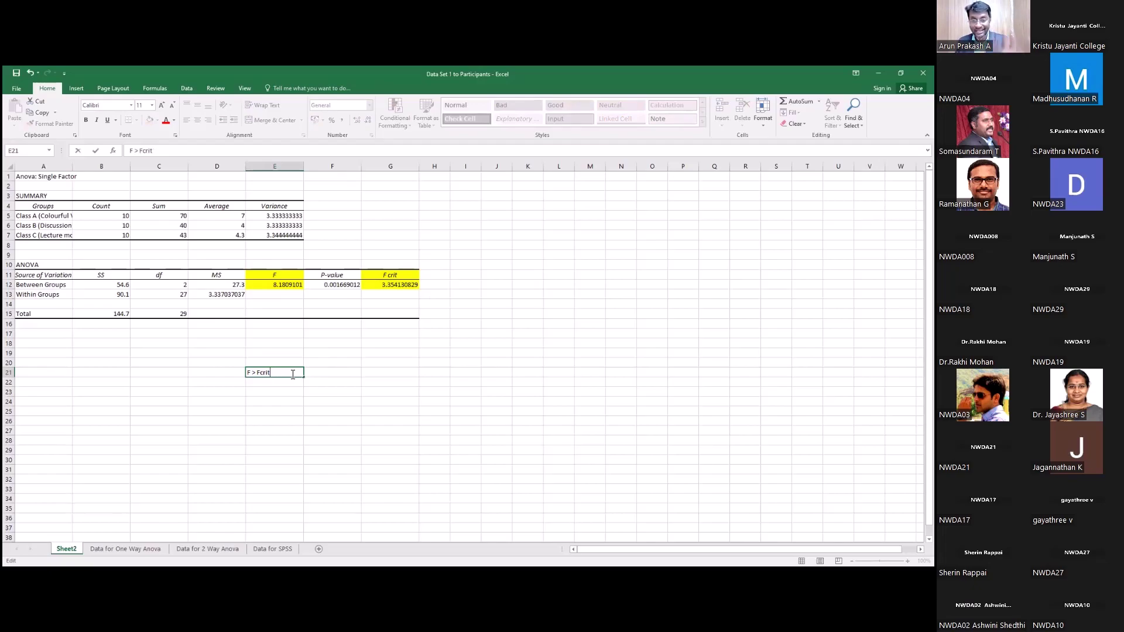
{"action": "left_click", "coordinate": [282, 386]}
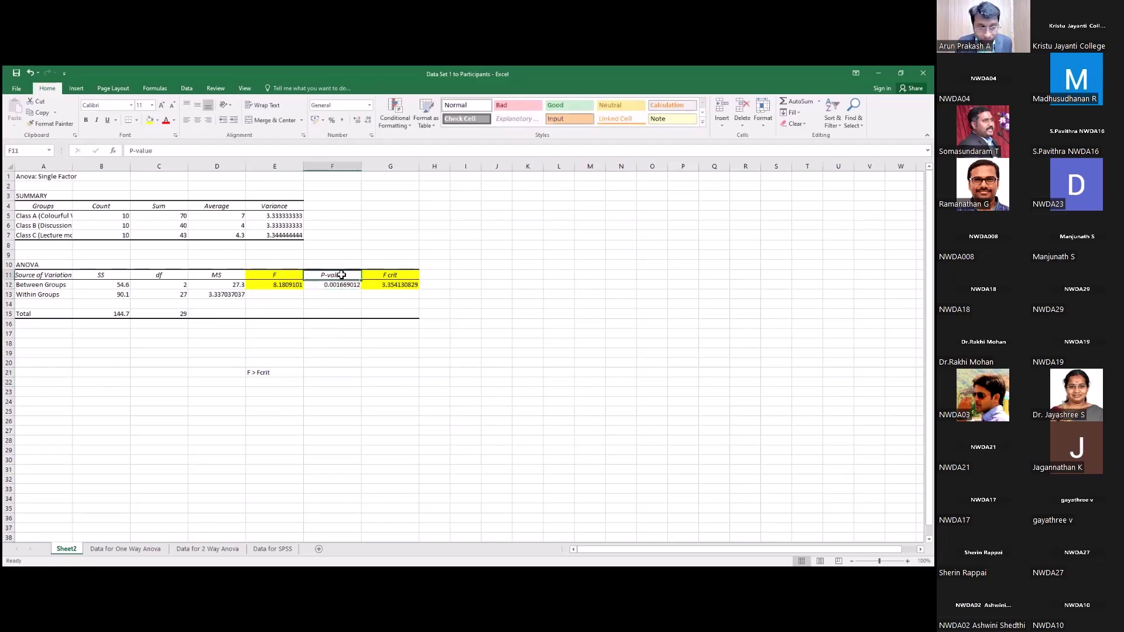
- Fill the P-value heading and its value in F11:F12 with the standard red colour
{"action": "left_click_drag", "start_coordinate": [333, 275], "coordinate": [336, 285]}
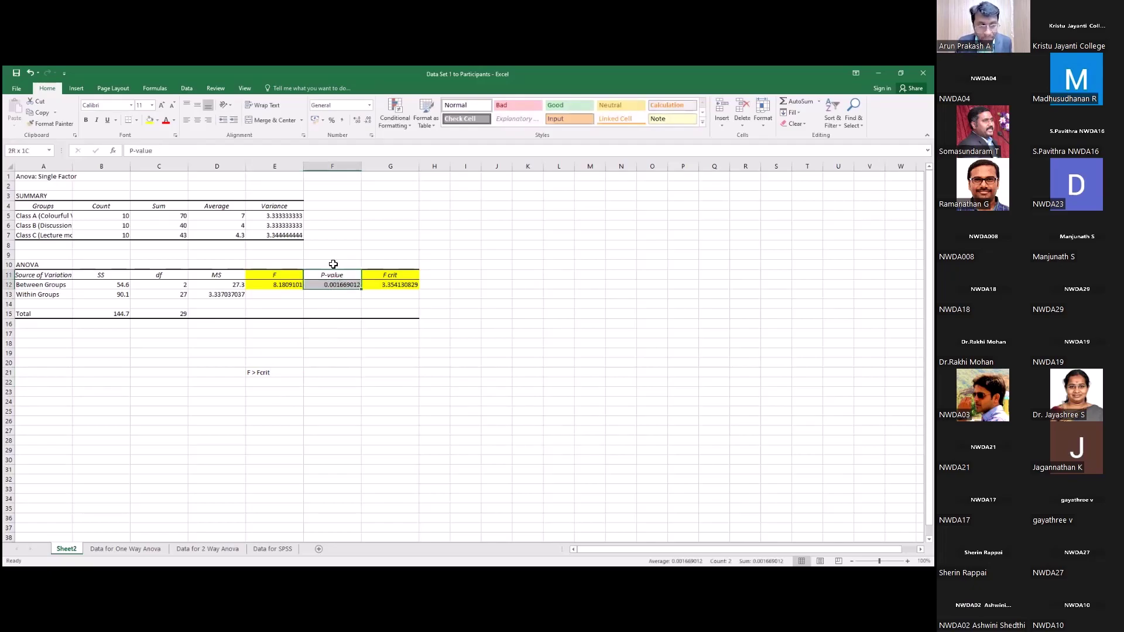
{"action": "left_click", "coordinate": [157, 119]}
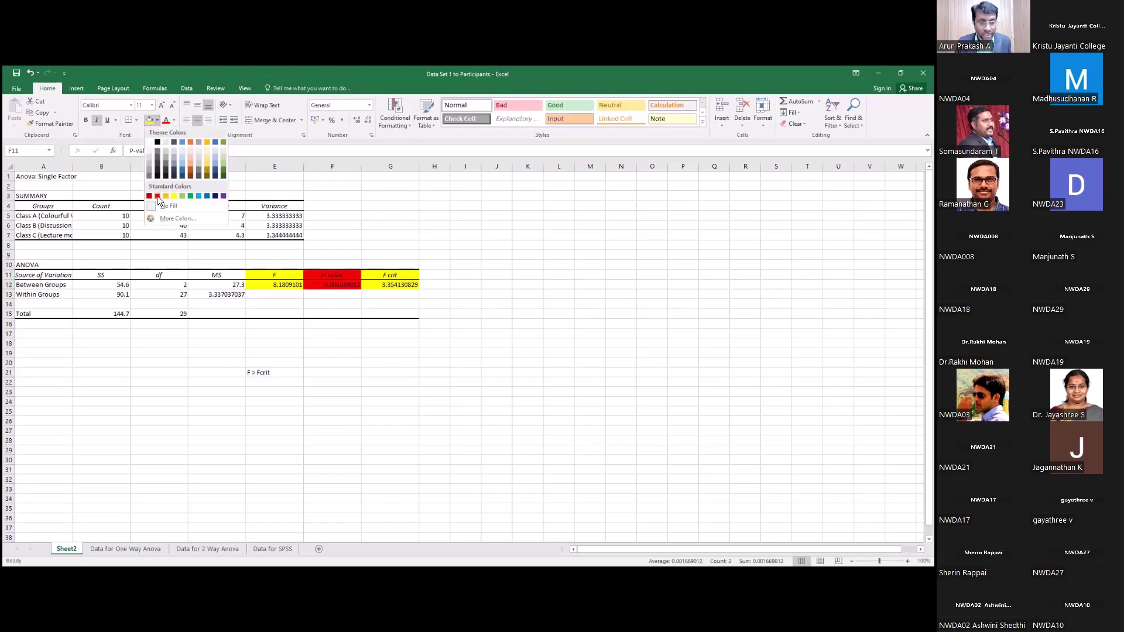
{"action": "left_click", "coordinate": [157, 197]}
- Enter the significance condition "P<0.005" in cell E22, directly below the F > Fcrit note
{"action": "left_click", "coordinate": [273, 384]}
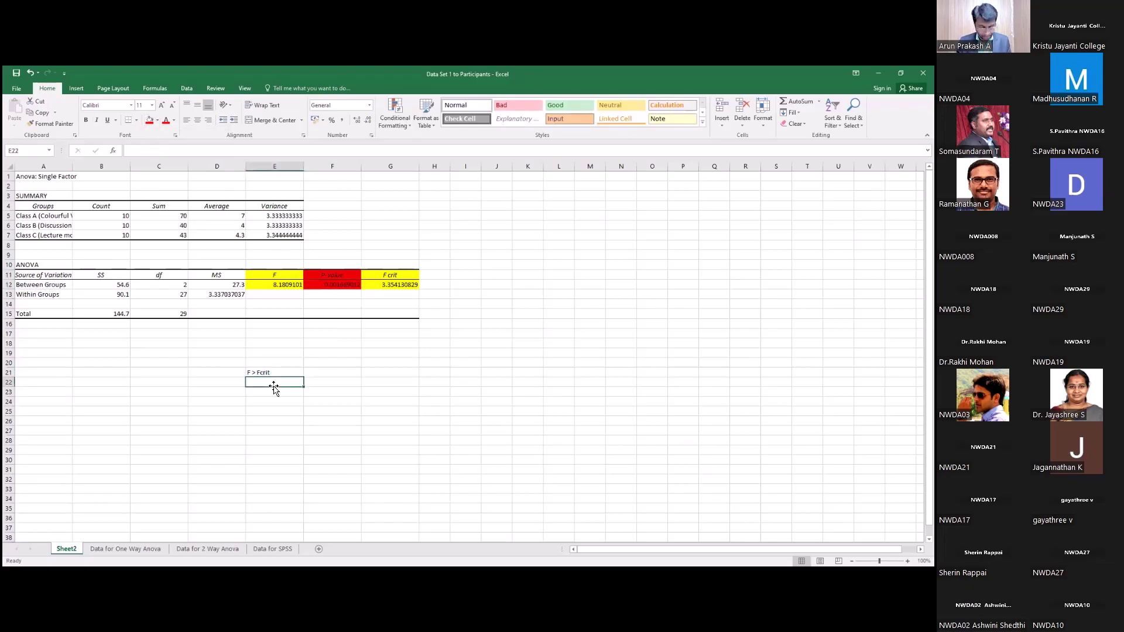
{"action": "type", "text": "P"}
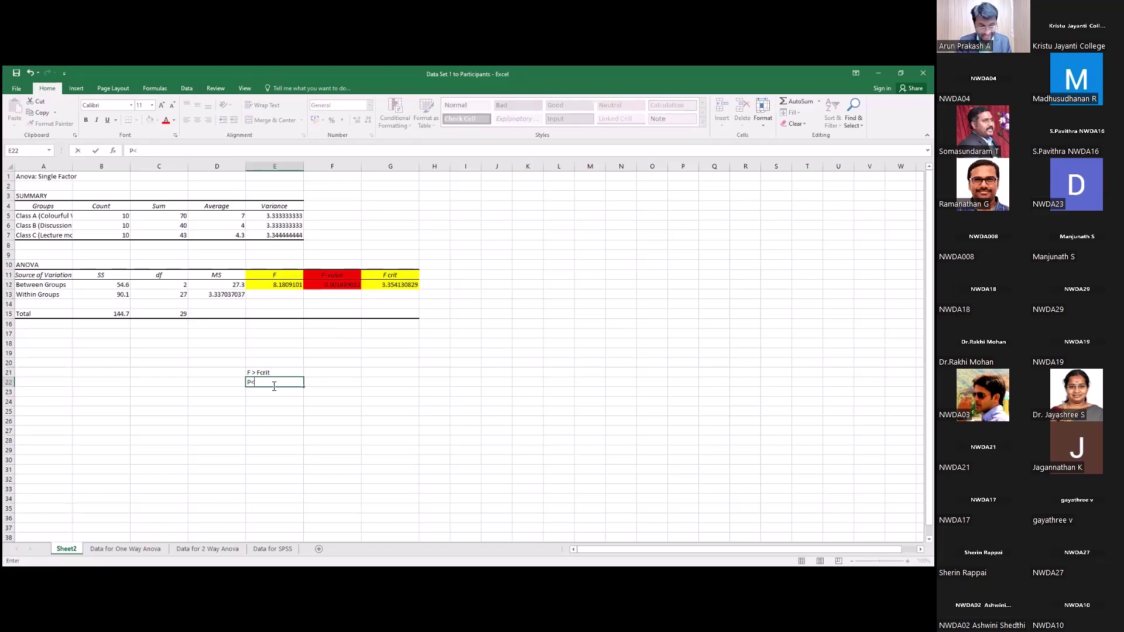
{"action": "type", "text": "<0.000"}
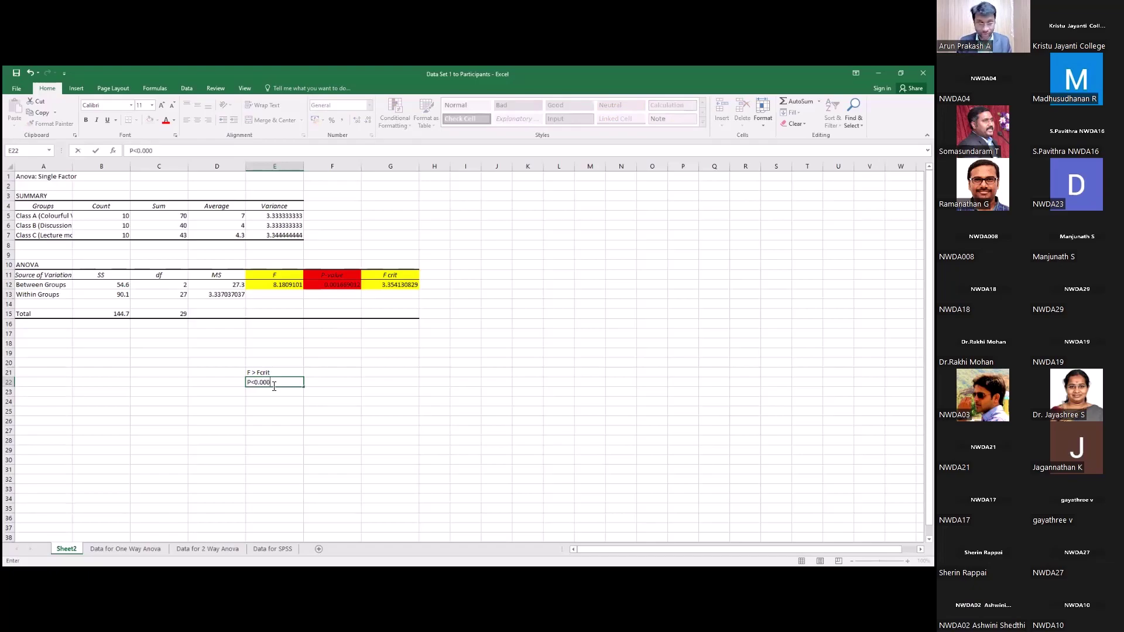
{"action": "key", "text": "BackSpace"}
{"action": "type", "text": "5"}
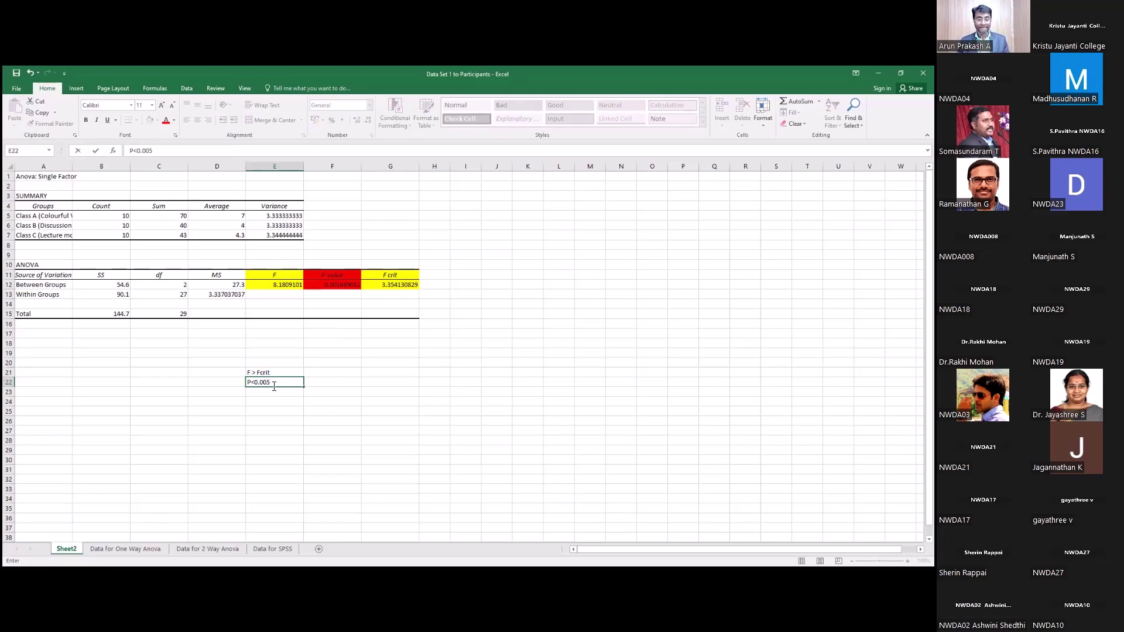
{"action": "left_click", "coordinate": [271, 410]}
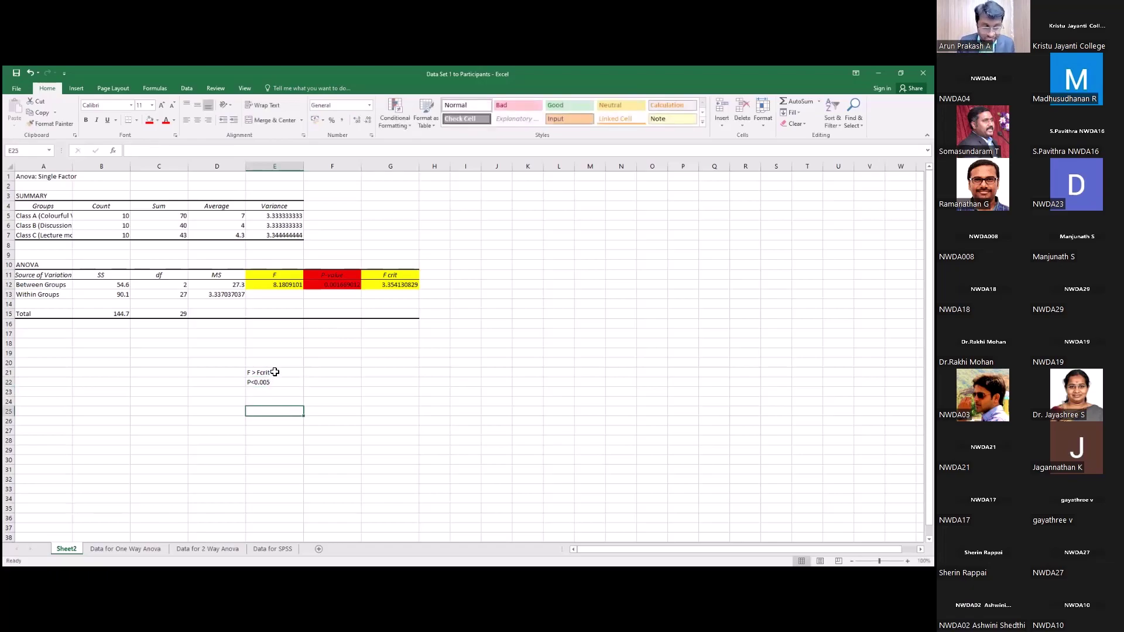
- Widen column E slightly and select the F heading and value in E11:E12
{"action": "left_click_drag", "start_coordinate": [304, 167], "coordinate": [320, 167]}
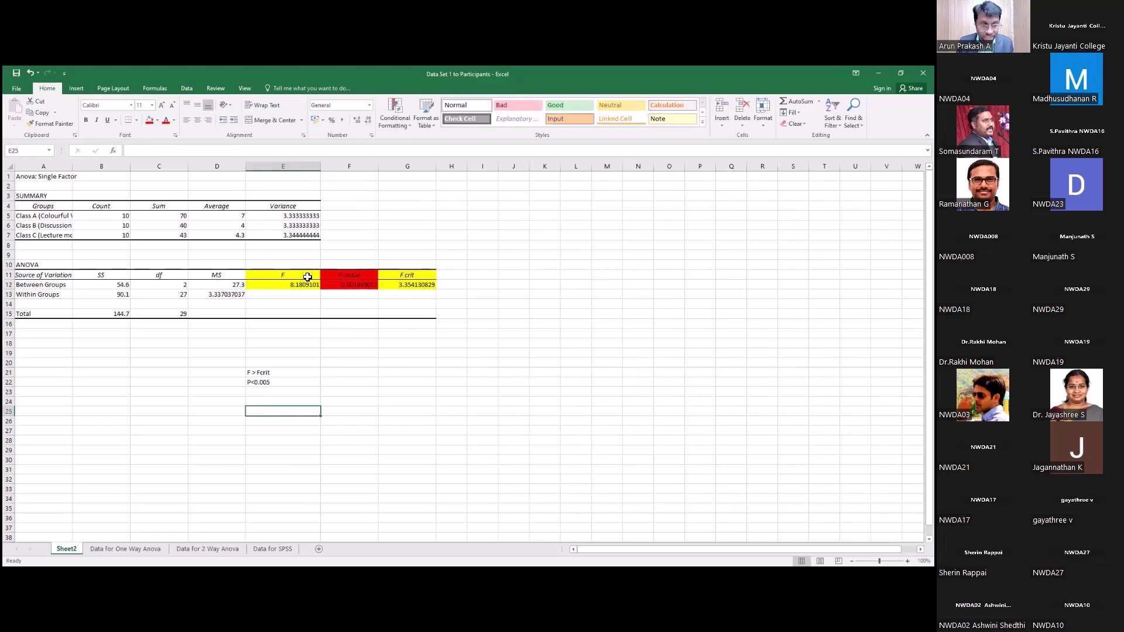
{"action": "left_click_drag", "start_coordinate": [306, 276], "coordinate": [300, 285]}
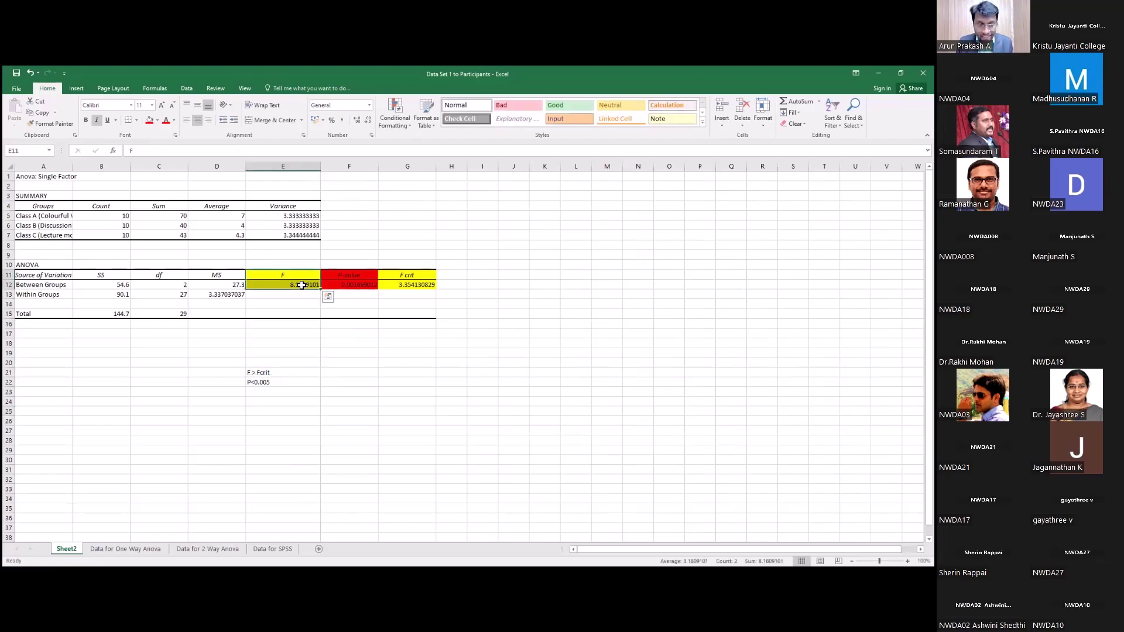
- Select the F crit heading and value in G11:G12, switch to the slide show and advance to the "One-Way ANOVA in SPSS" slide
{"action": "left_click_drag", "start_coordinate": [421, 276], "coordinate": [420, 285]}
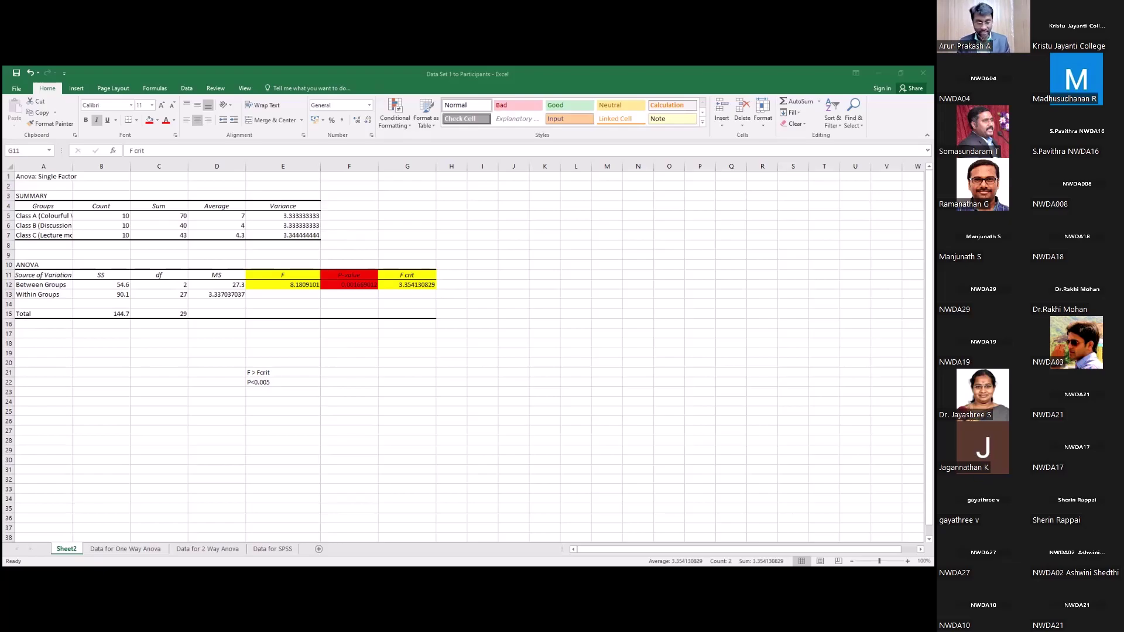
{"action": "key", "text": "alt+Tab"}
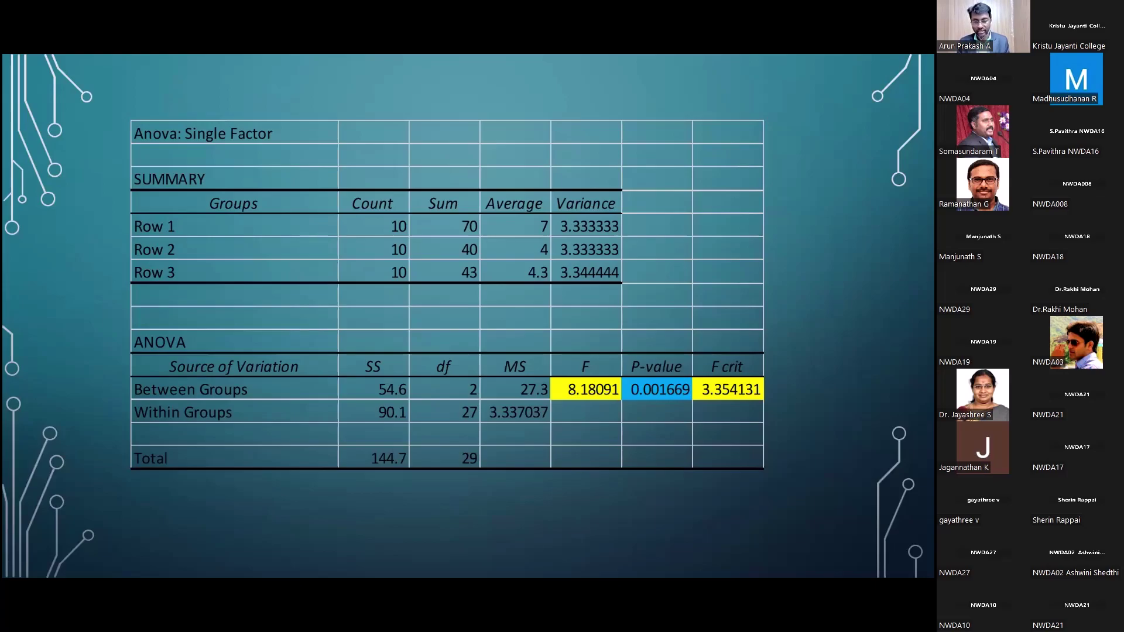
{"action": "key", "text": "Right"}
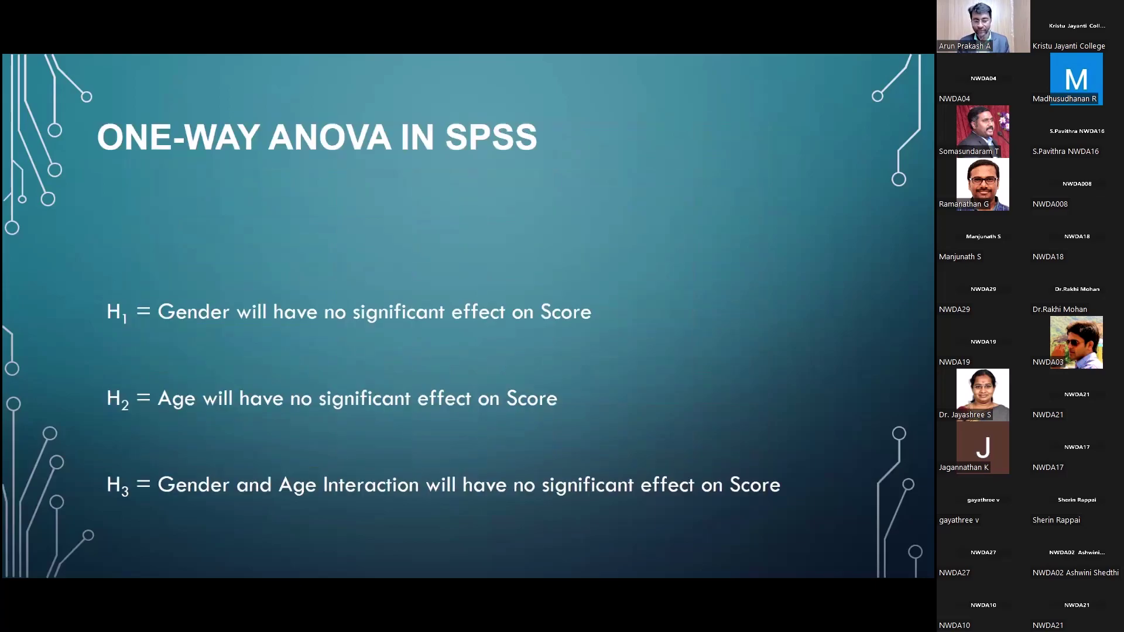
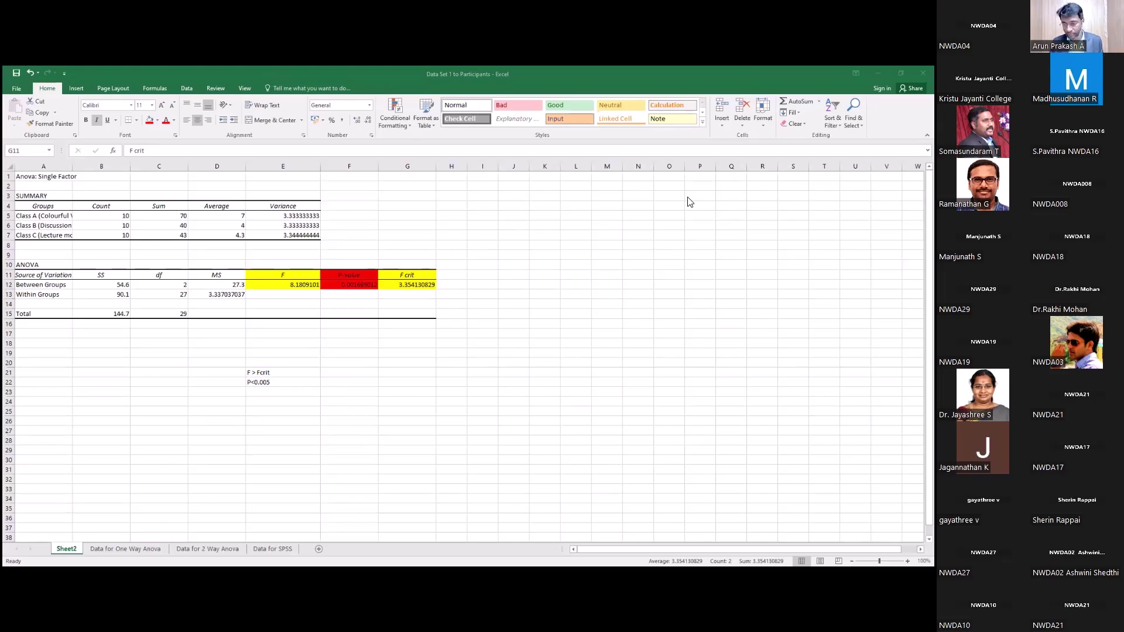
- Enter the conclusion "Reject Null" in cell F21 and point out the two conditions in E21:E22 beside it
{"action": "left_click", "coordinate": [348, 374]}
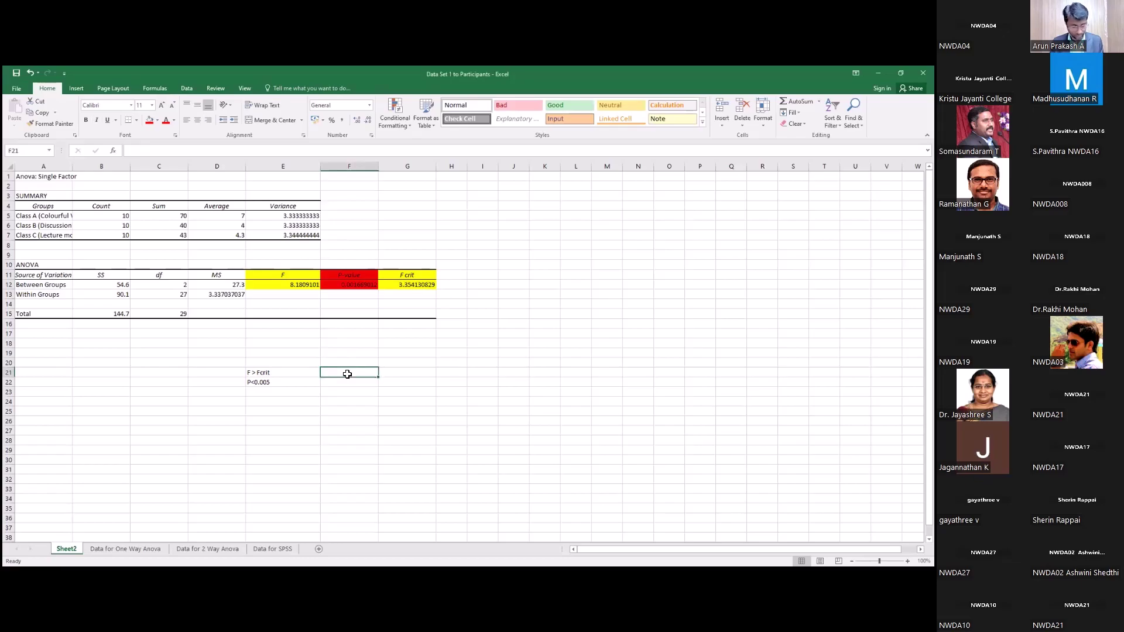
{"action": "type", "text": "Re"}
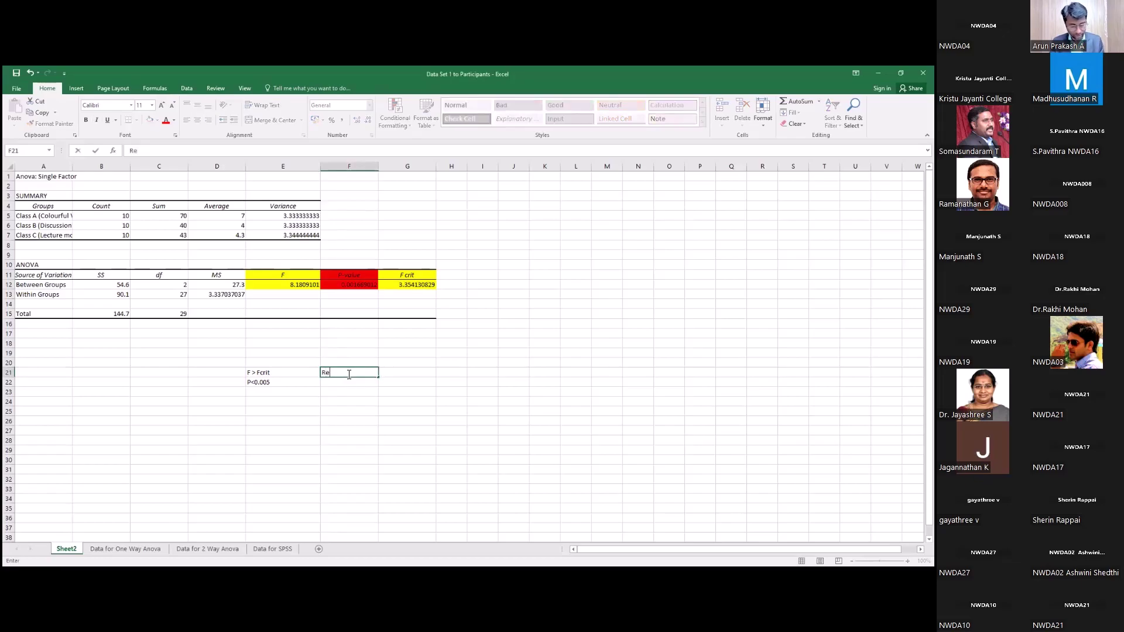
{"action": "type", "text": "ject Null"}
{"action": "left_click", "coordinate": [447, 373]}
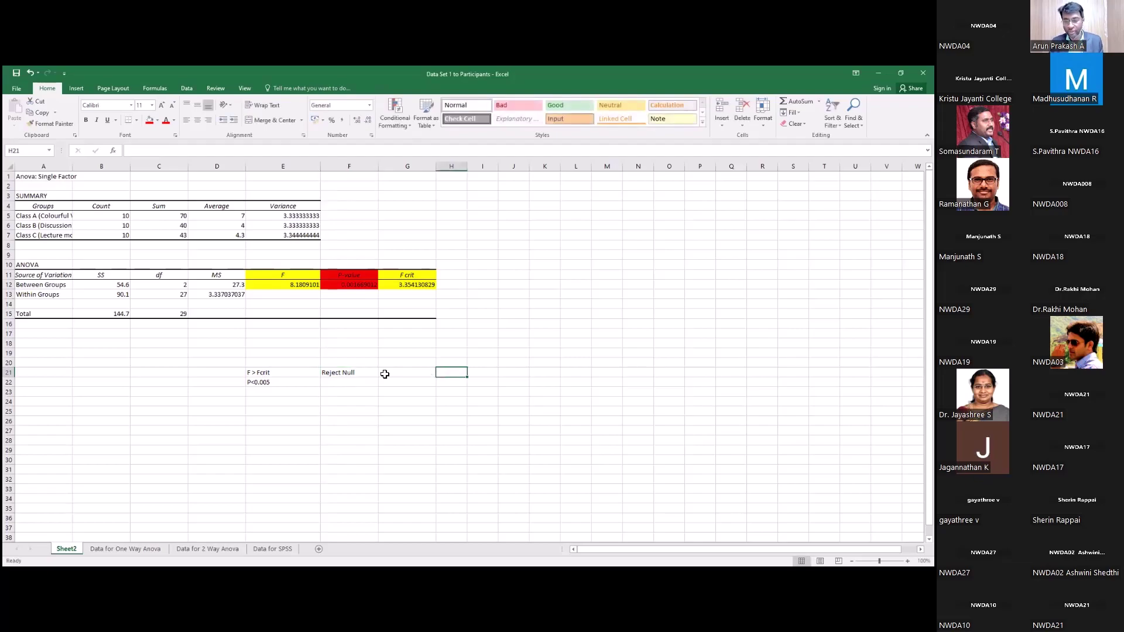
{"action": "left_click_drag", "start_coordinate": [278, 373], "coordinate": [280, 384]}
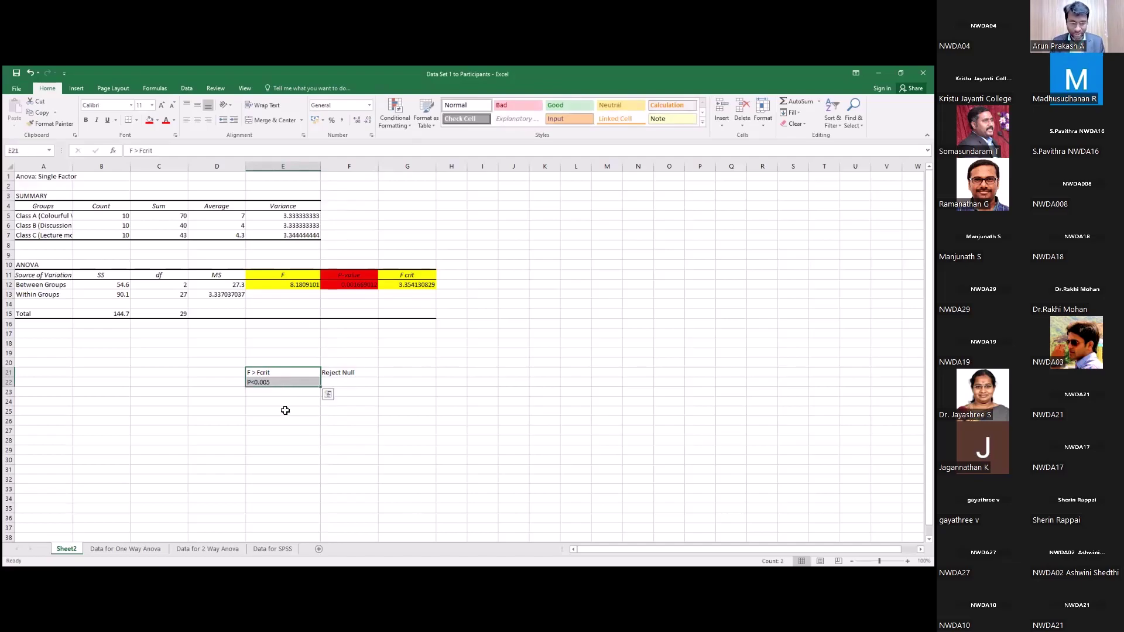
{"action": "left_click", "coordinate": [285, 411]}
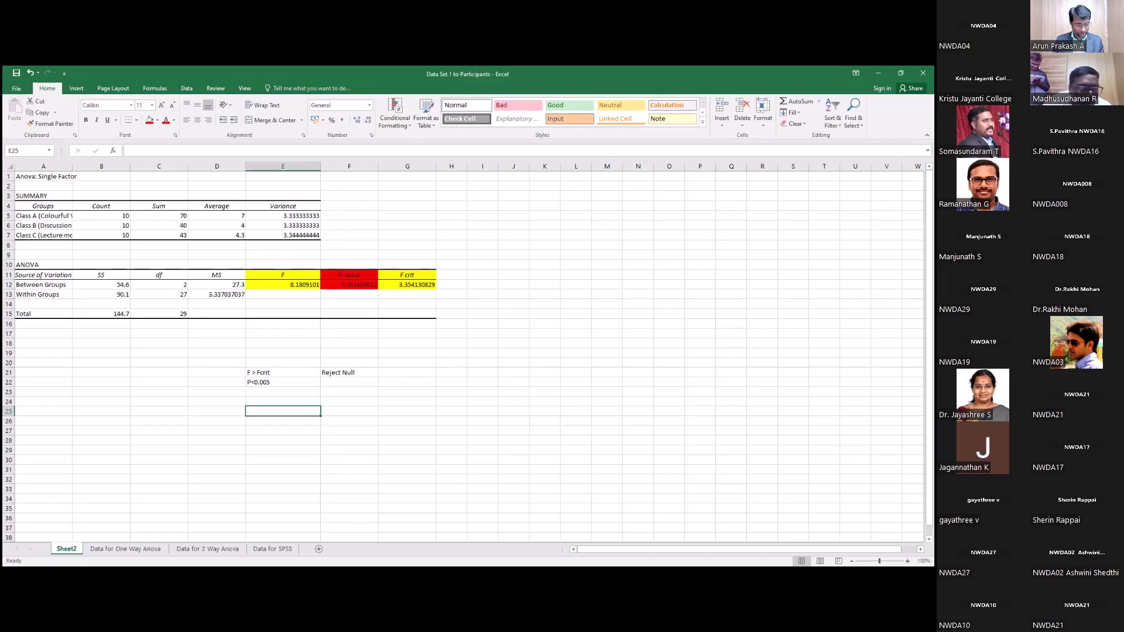
- Try setting up an analysis on the Data for One Way Anova sheet with the labelled class scores E10:O12 as input range
{"action": "left_click", "coordinate": [138, 553]}
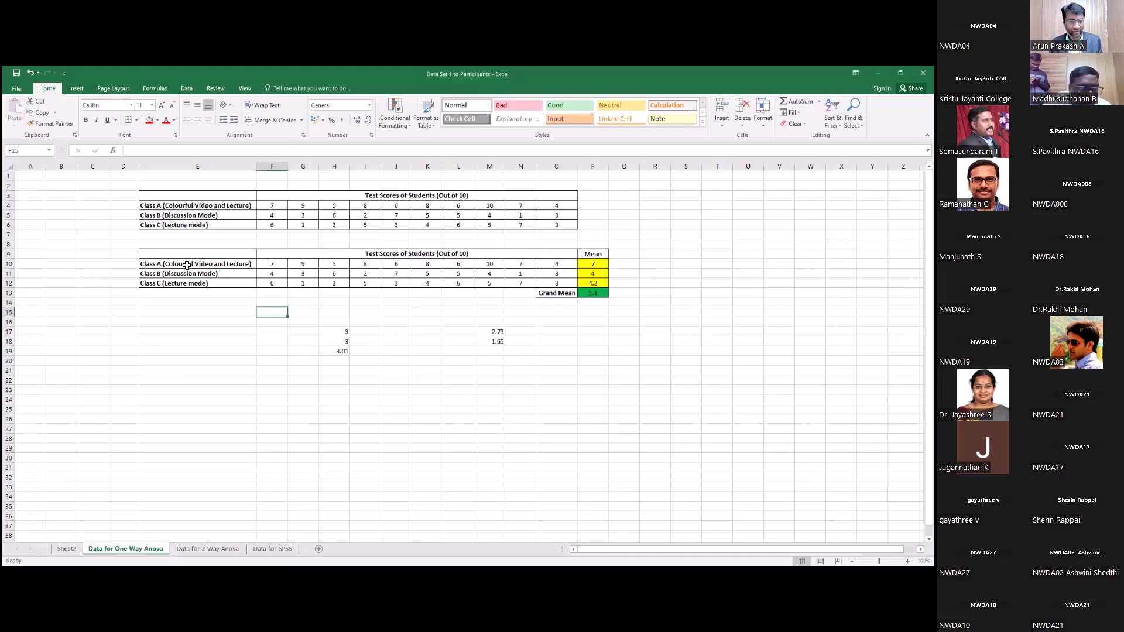
{"action": "left_click", "coordinate": [196, 92]}
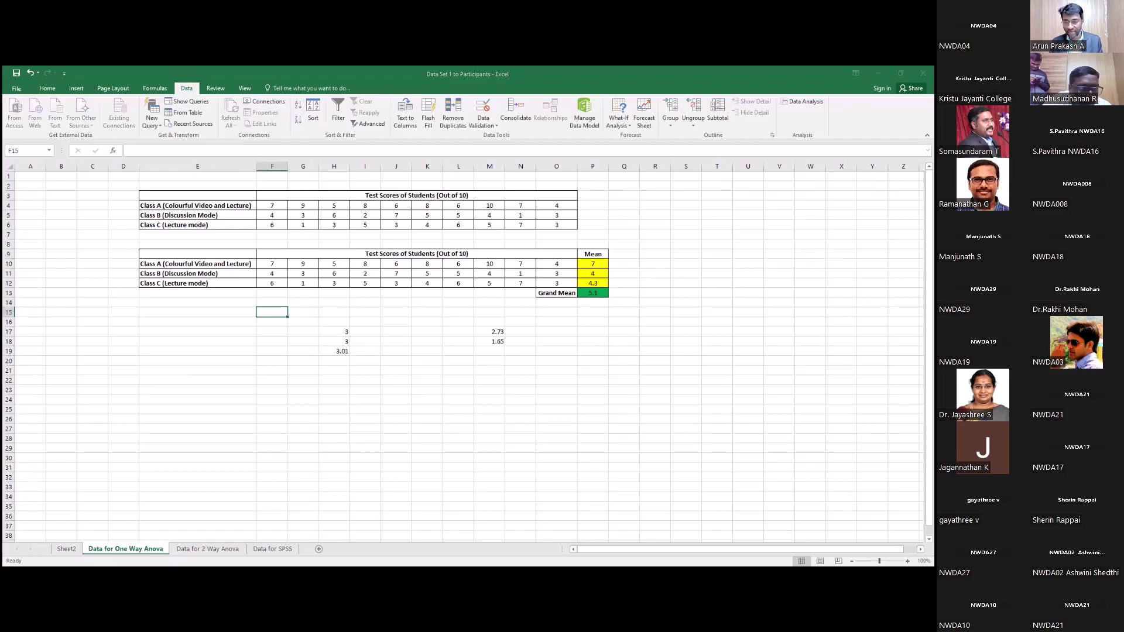
{"action": "left_click_drag", "start_coordinate": [197, 263], "coordinate": [556, 282]}
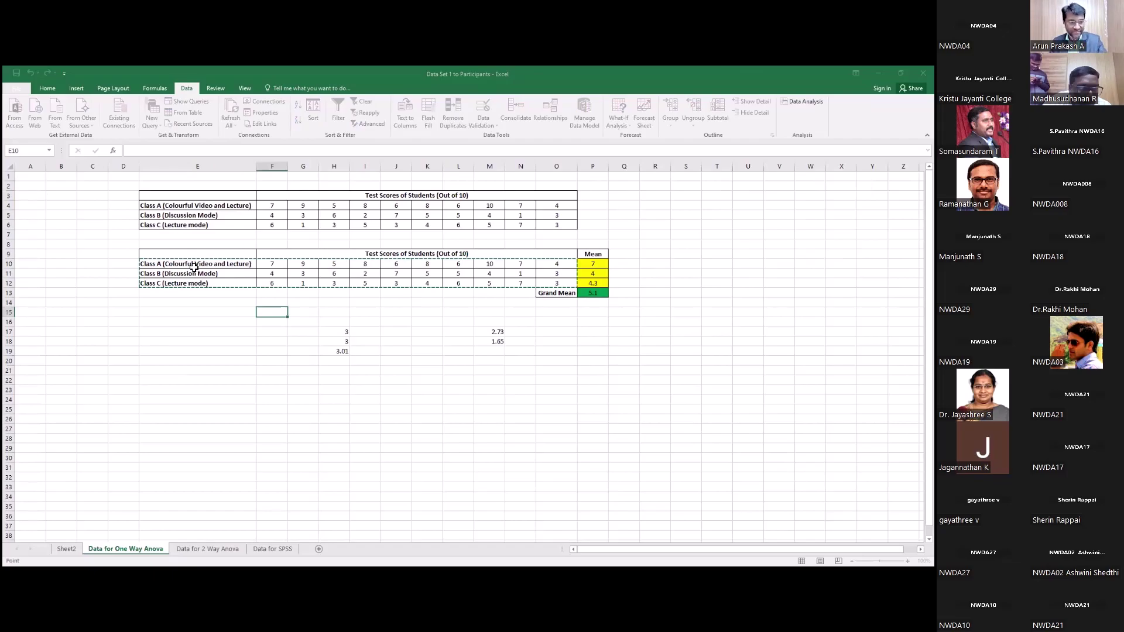
{"action": "left_click_drag", "start_coordinate": [192, 264], "coordinate": [561, 281]}
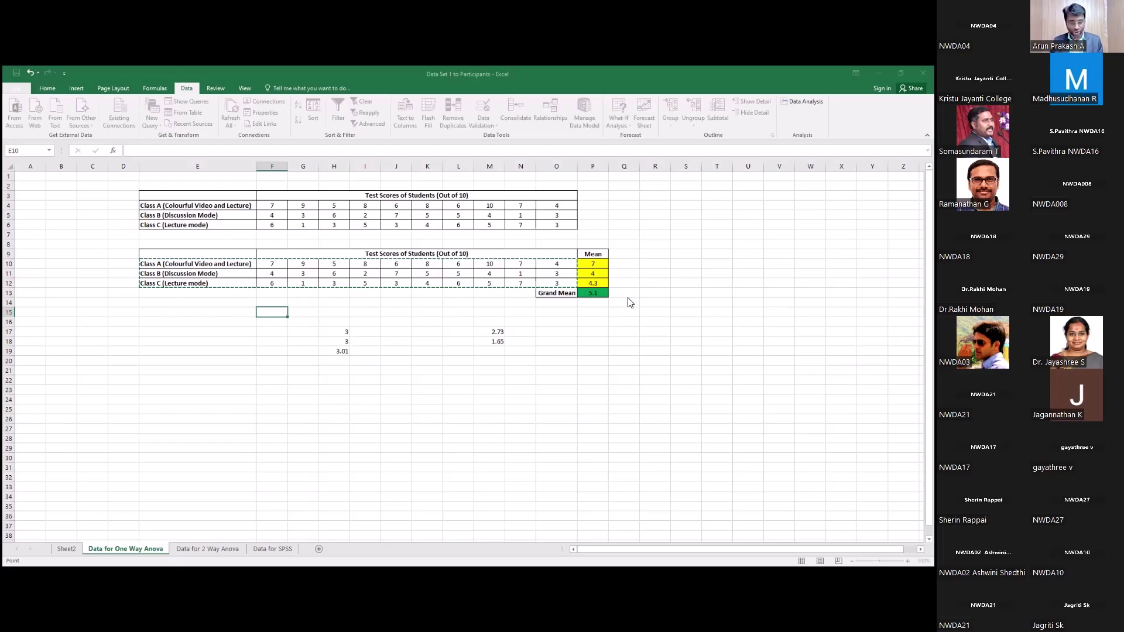
{"action": "left_click", "coordinate": [177, 544]}
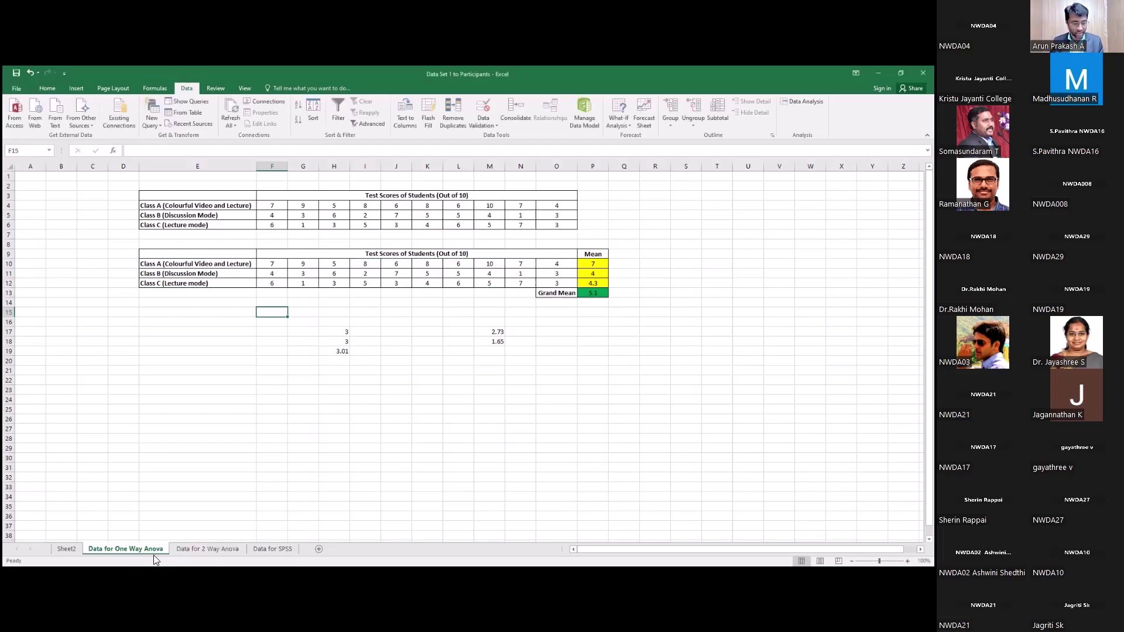
- Return to Sheet2 and review the conditions in E21:E22 against the Reject Null conclusion in F21
{"action": "left_click", "coordinate": [65, 549]}
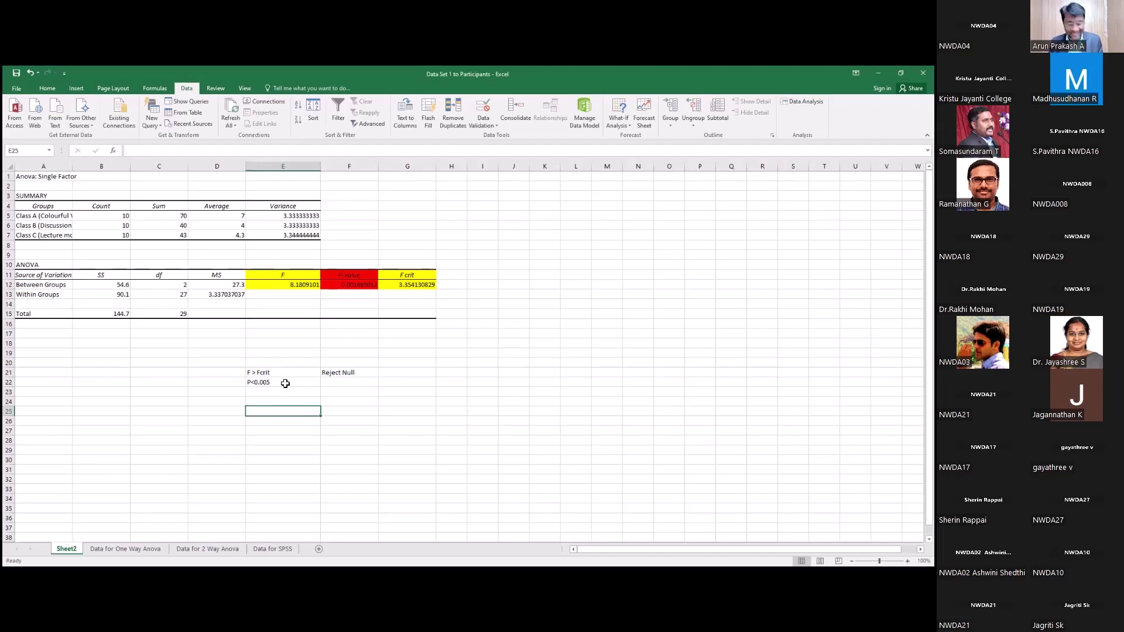
{"action": "left_click_drag", "start_coordinate": [288, 372], "coordinate": [287, 384]}
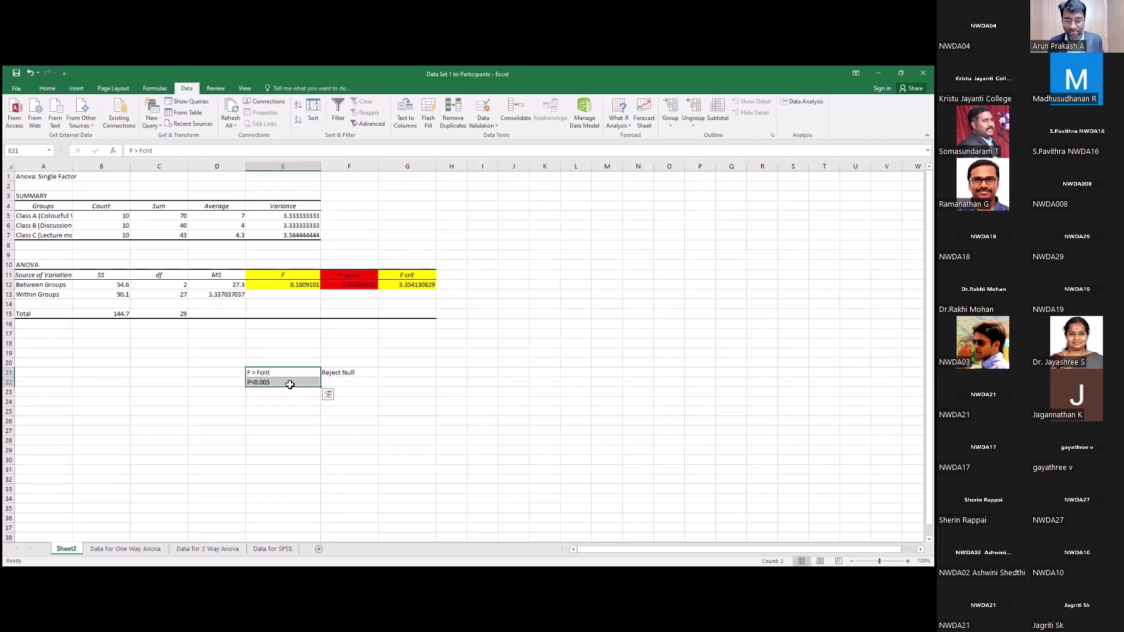
{"action": "left_click", "coordinate": [360, 374]}
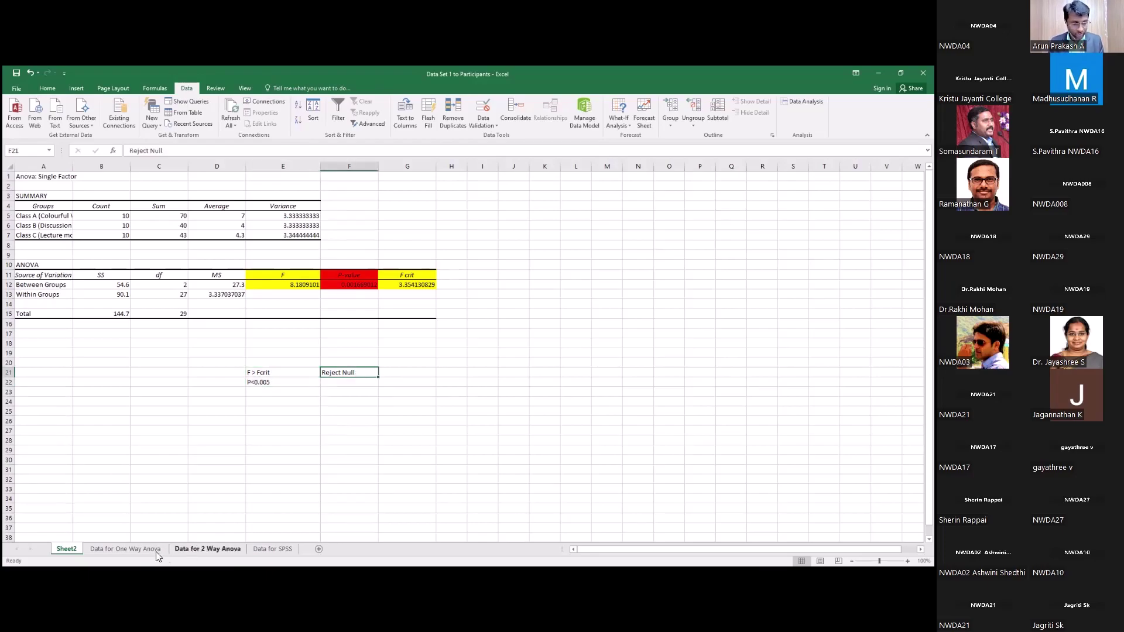
- Open the Data for 2 Way Anova sheet and examine the Class A and Class C groups in the Class Group column
{"action": "left_click", "coordinate": [208, 550]}
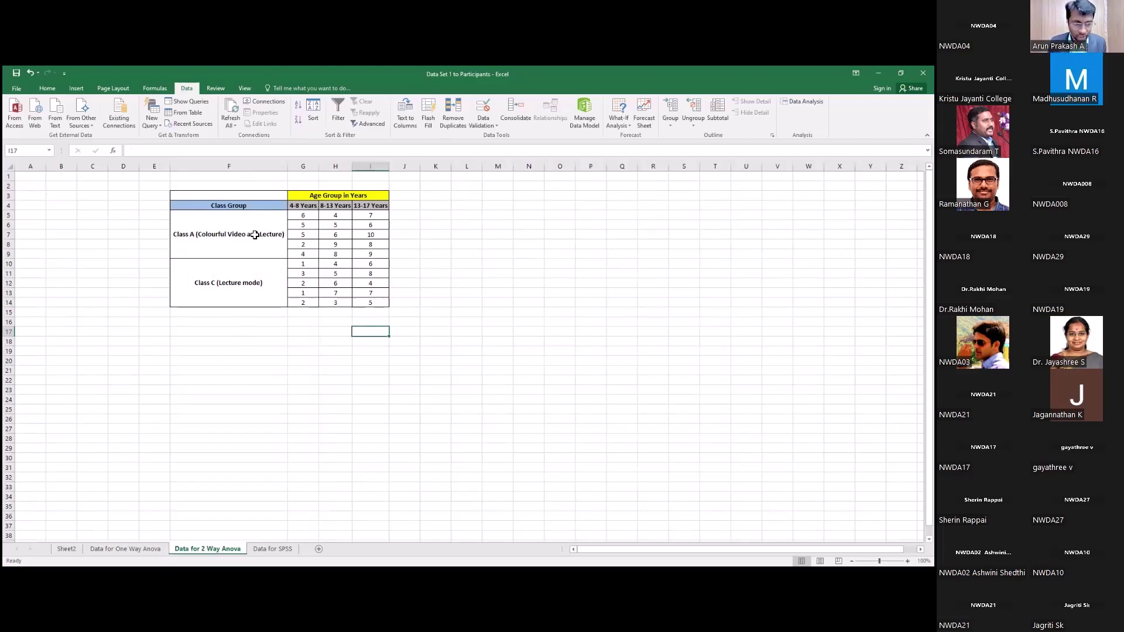
{"action": "left_click_drag", "start_coordinate": [255, 234], "coordinate": [262, 283]}
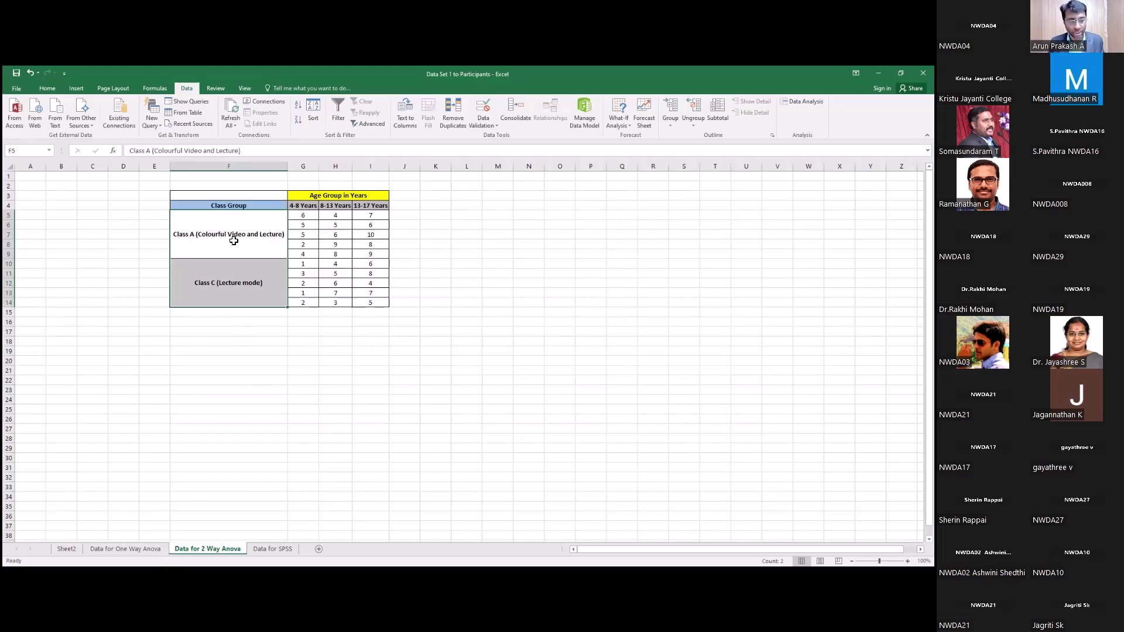
{"action": "left_click", "coordinate": [243, 266]}
{"action": "left_click_drag", "start_coordinate": [245, 291], "coordinate": [216, 264]}
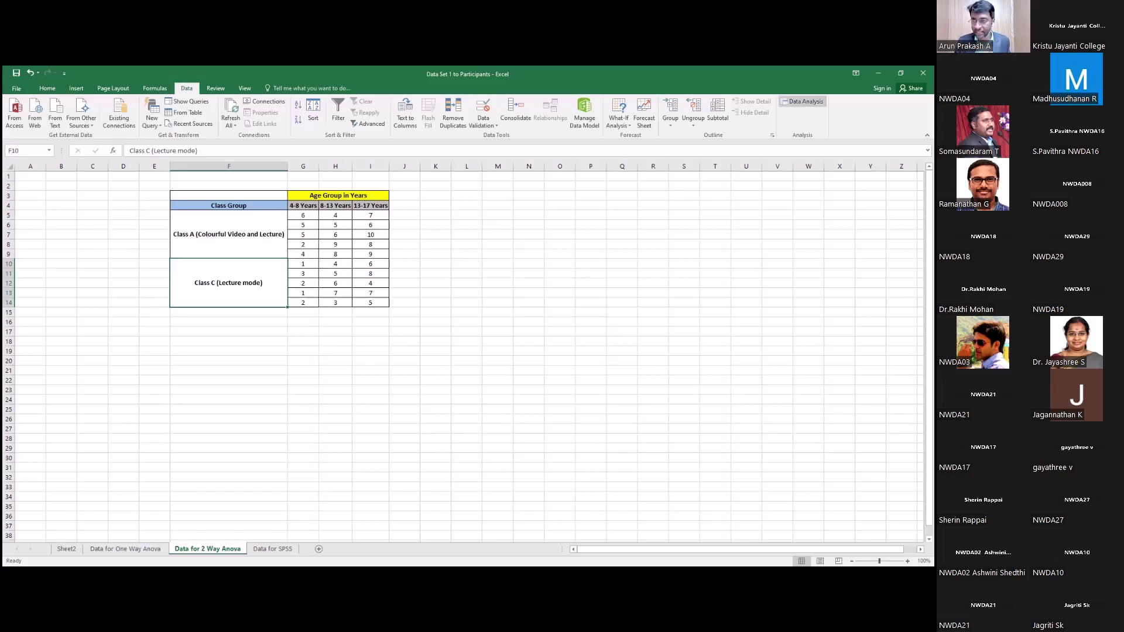
- Run Anova: Two-Factor With Replication on the age-group scores G4:I14, also trying F5:I14 as the input range
{"action": "left_click", "coordinate": [803, 102]}
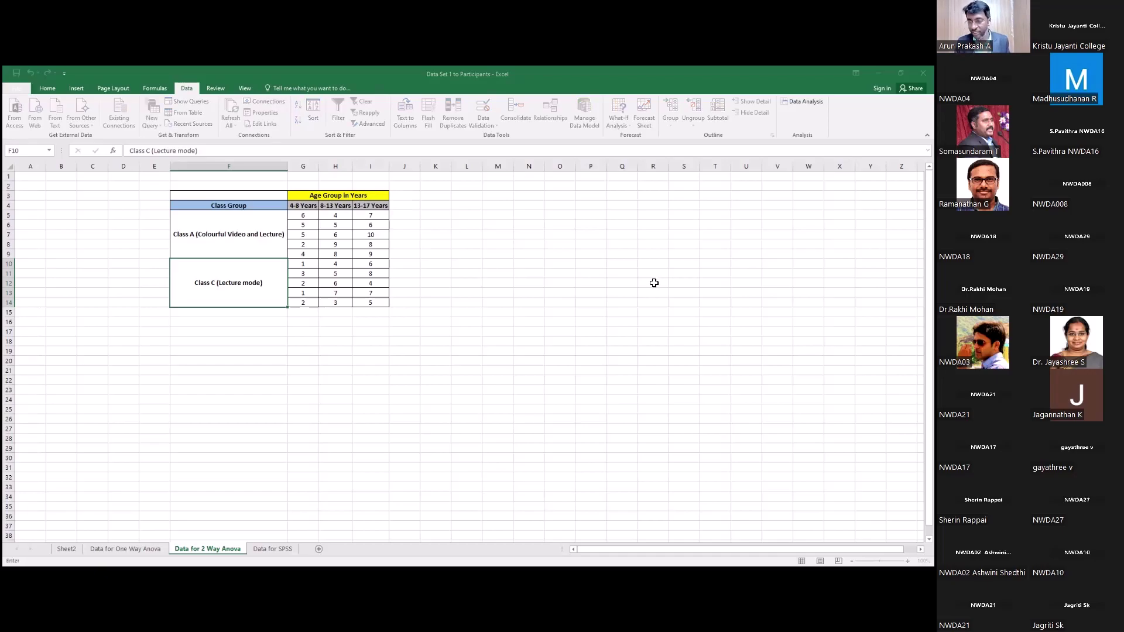
{"action": "left_click", "coordinate": [308, 207]}
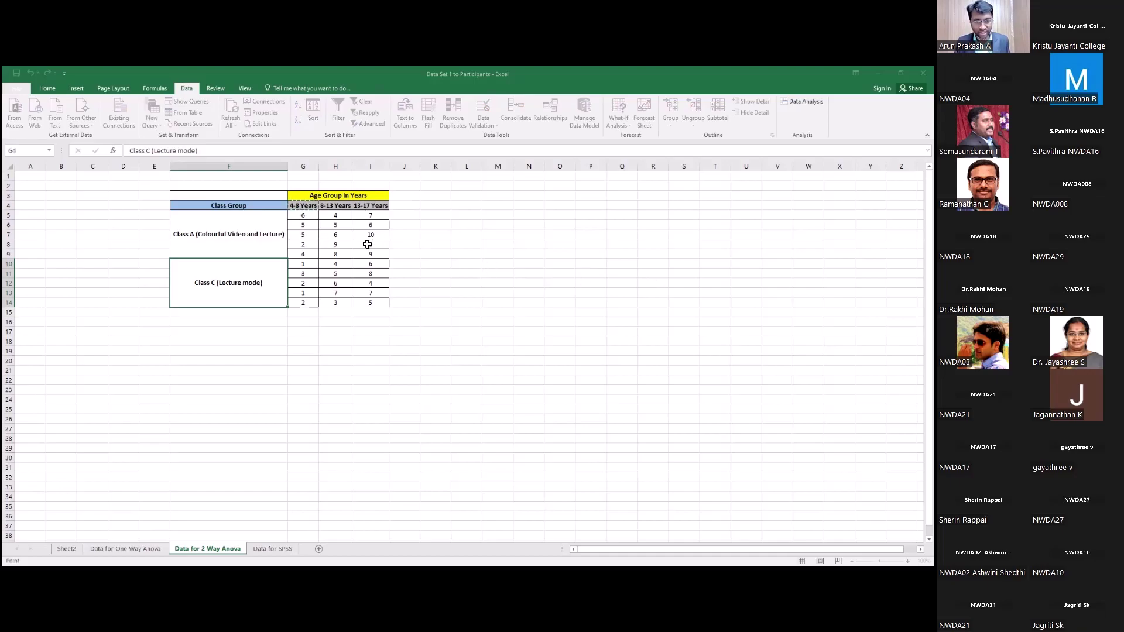
{"action": "left_click_drag", "start_coordinate": [367, 302], "coordinate": [367, 302]}
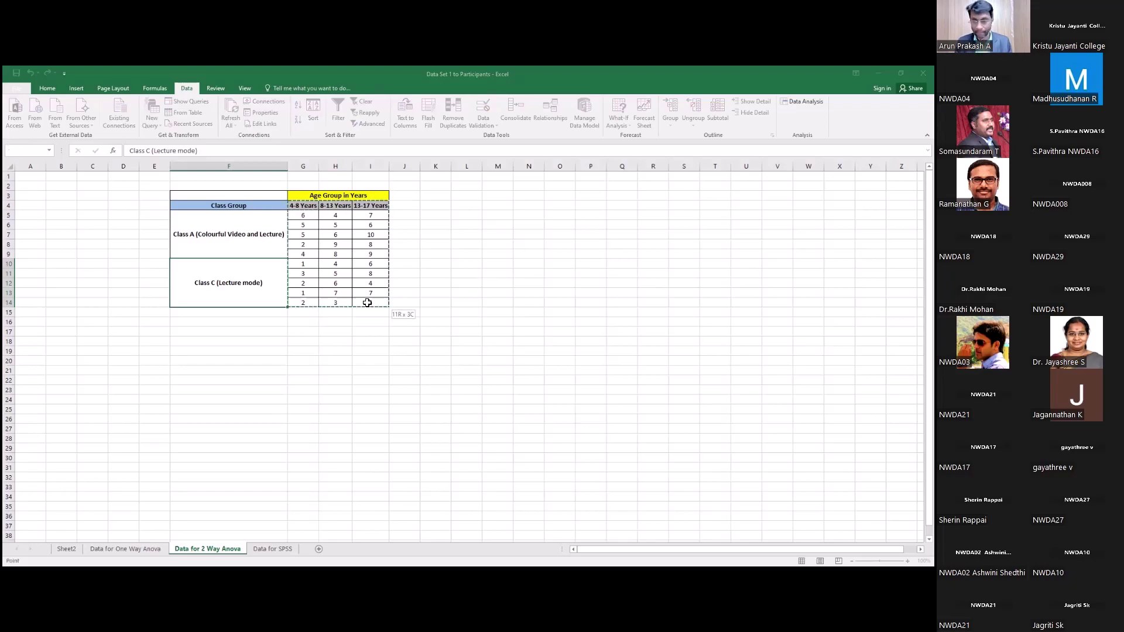
{"action": "left_click_drag", "start_coordinate": [367, 302], "coordinate": [367, 302]}
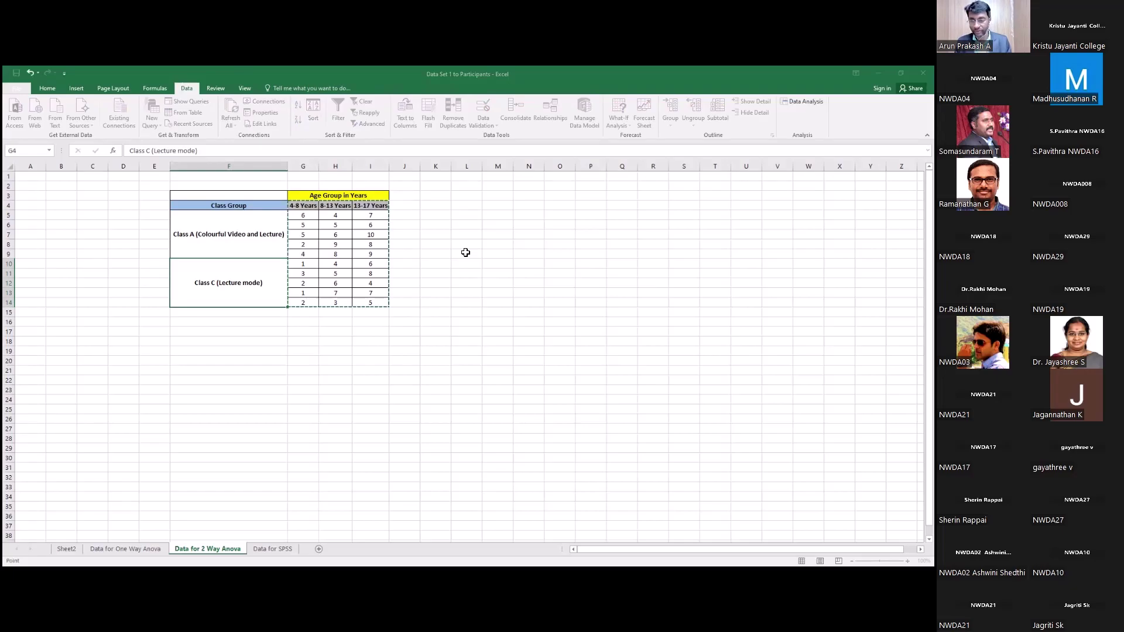
{"action": "left_click", "coordinate": [465, 252]}
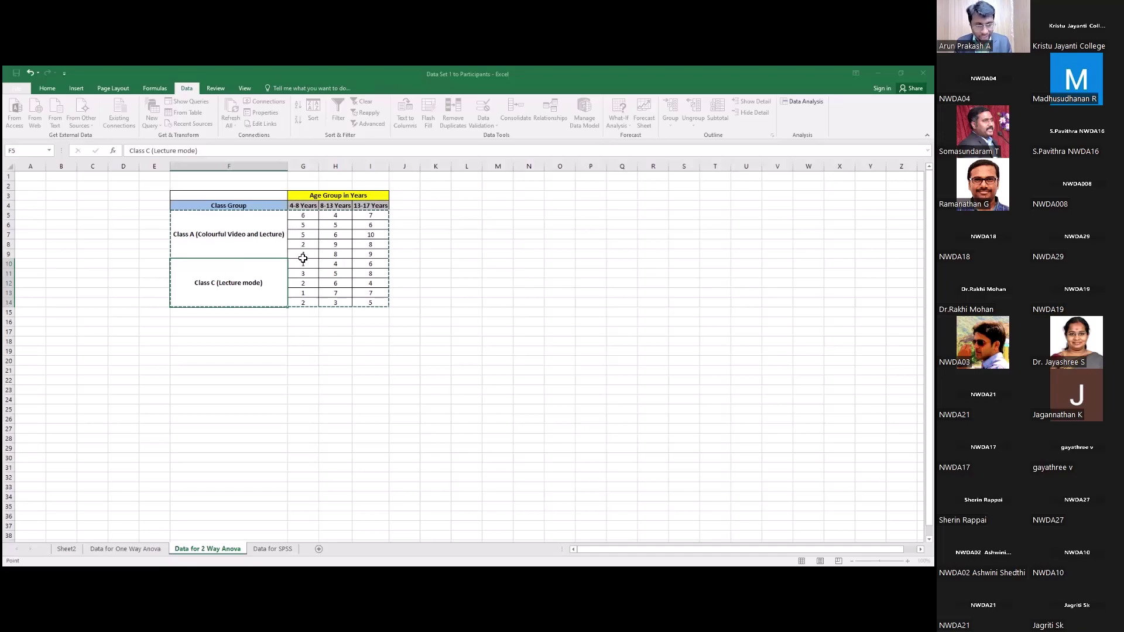
{"action": "key", "text": "Escape"}
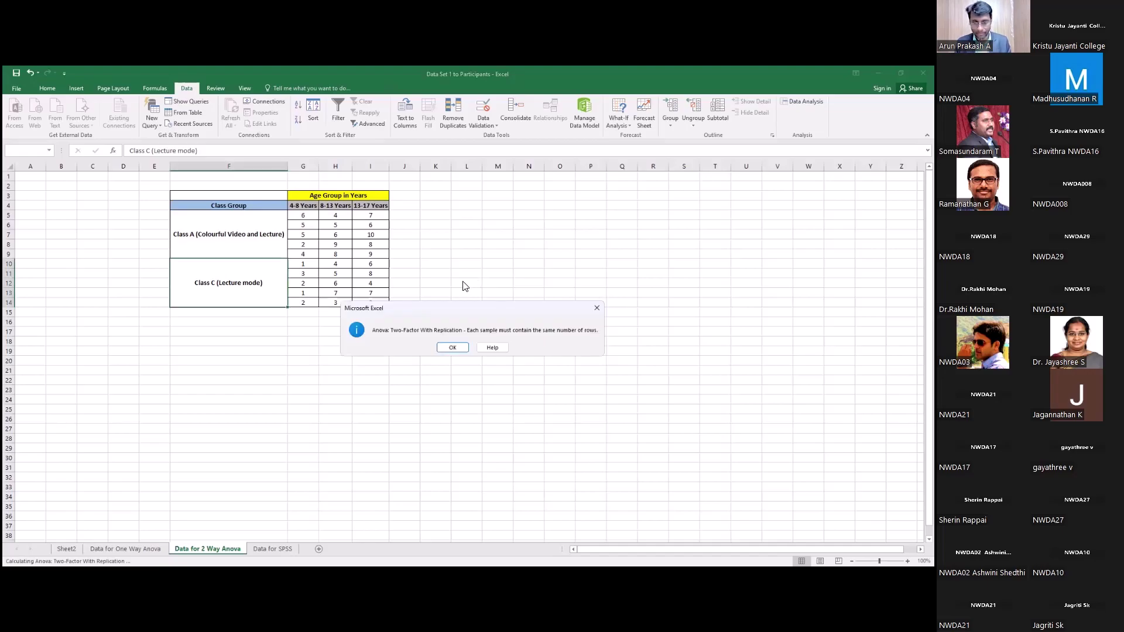
{"action": "left_click", "coordinate": [448, 347]}
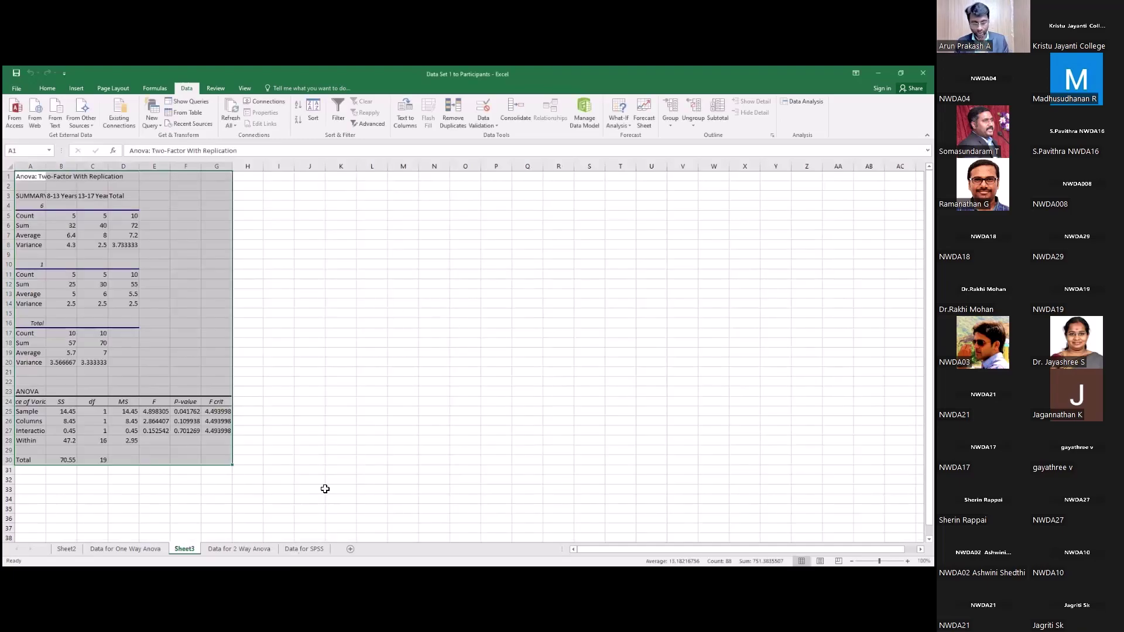
- Run Anova: Two-Factor With Replication again on the Data for 2 Way Anova sheet, using G4:I14 as the input range
{"action": "left_click", "coordinate": [235, 550]}
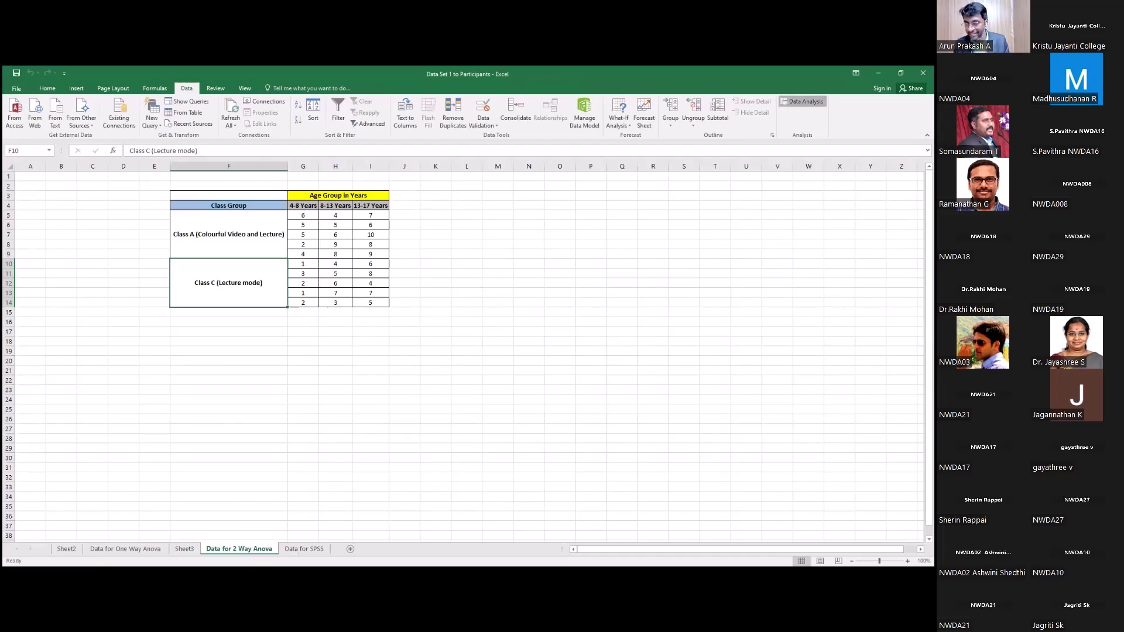
{"action": "left_click", "coordinate": [804, 101]}
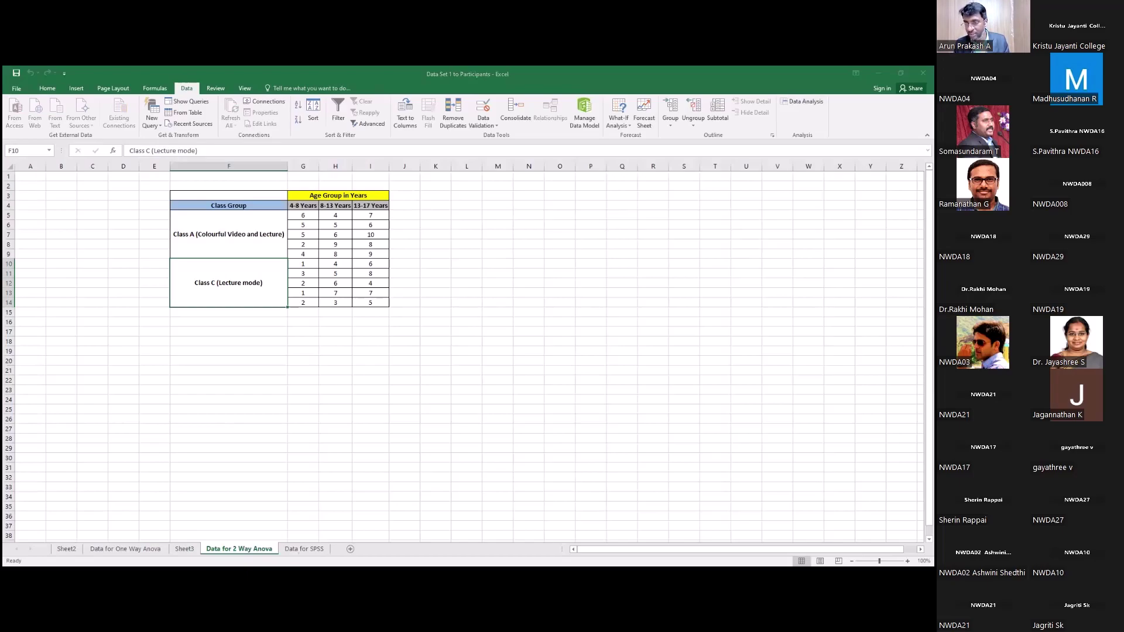
{"action": "left_click_drag", "start_coordinate": [303, 206], "coordinate": [370, 303]}
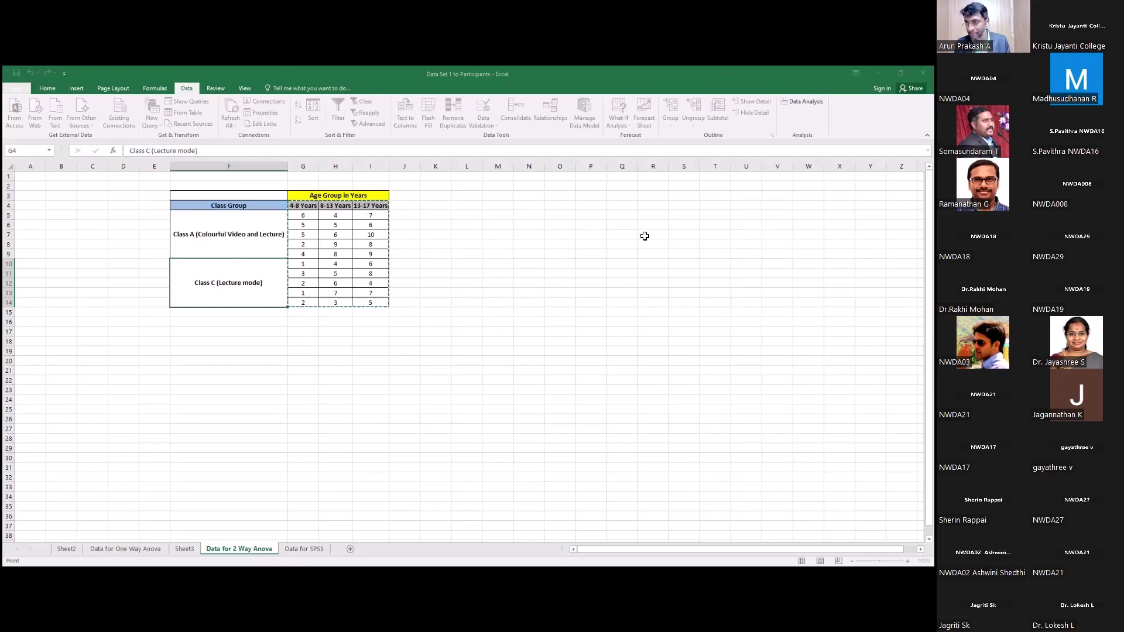
{"action": "key", "text": "Escape"}
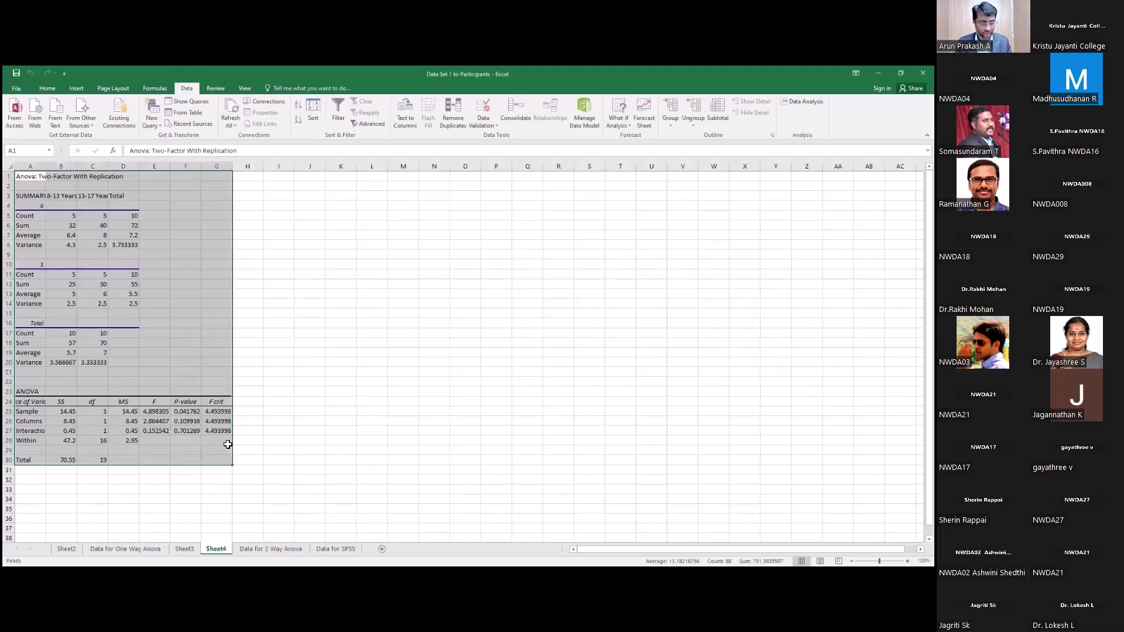
- Delete the duplicate results sheet Sheet3, and widen columns A to G of Sheet4 evenly to fit the ANOVA results
{"action": "right_click", "coordinate": [186, 550]}
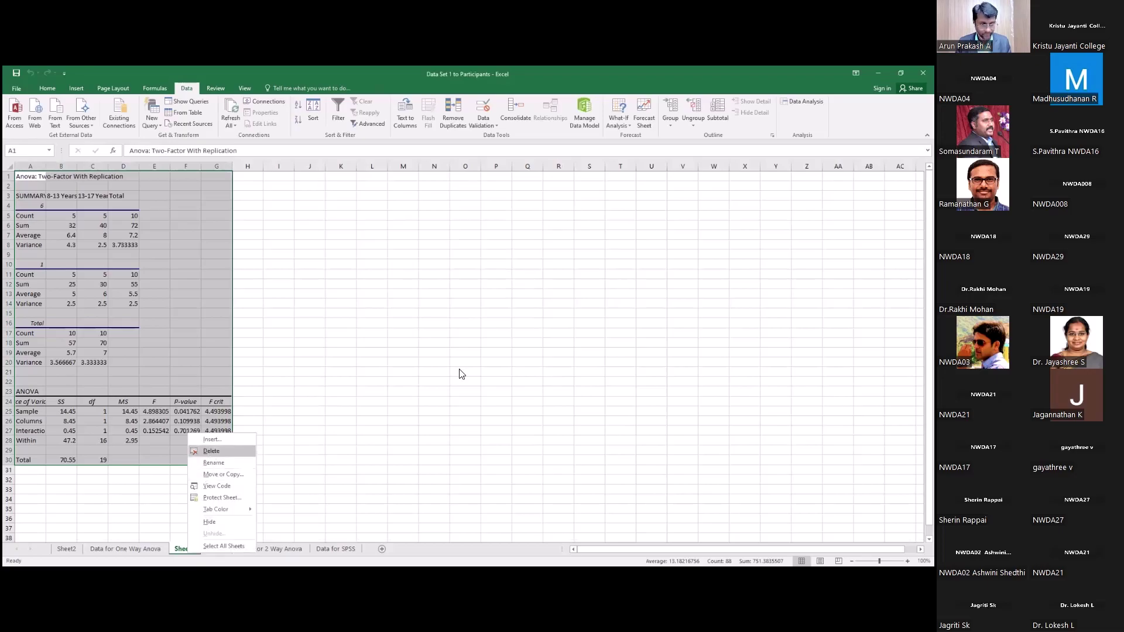
{"action": "left_click", "coordinate": [211, 451]}
{"action": "left_click", "coordinate": [465, 349]}
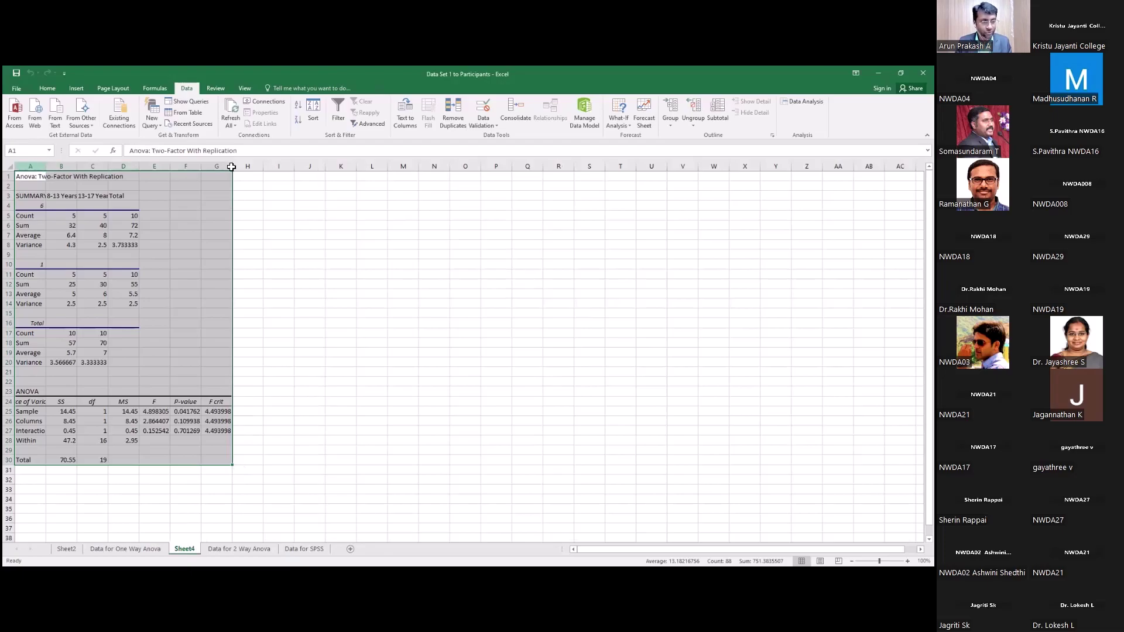
{"action": "left_click_drag", "start_coordinate": [231, 167], "coordinate": [278, 176]}
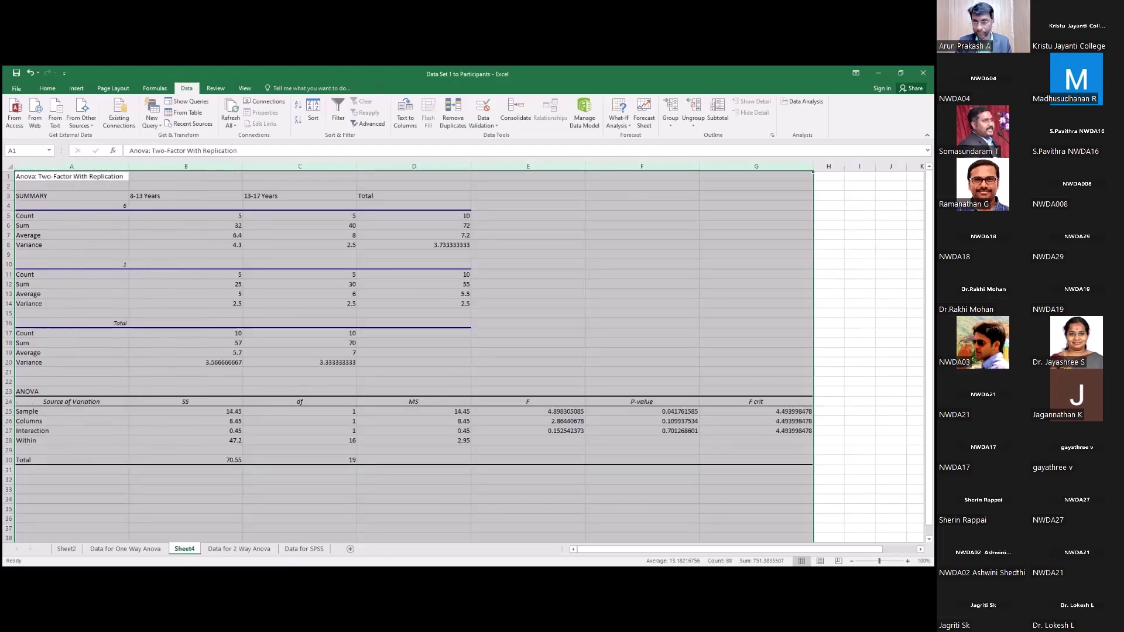
{"action": "left_click_drag", "start_coordinate": [813, 167], "coordinate": [771, 167]}
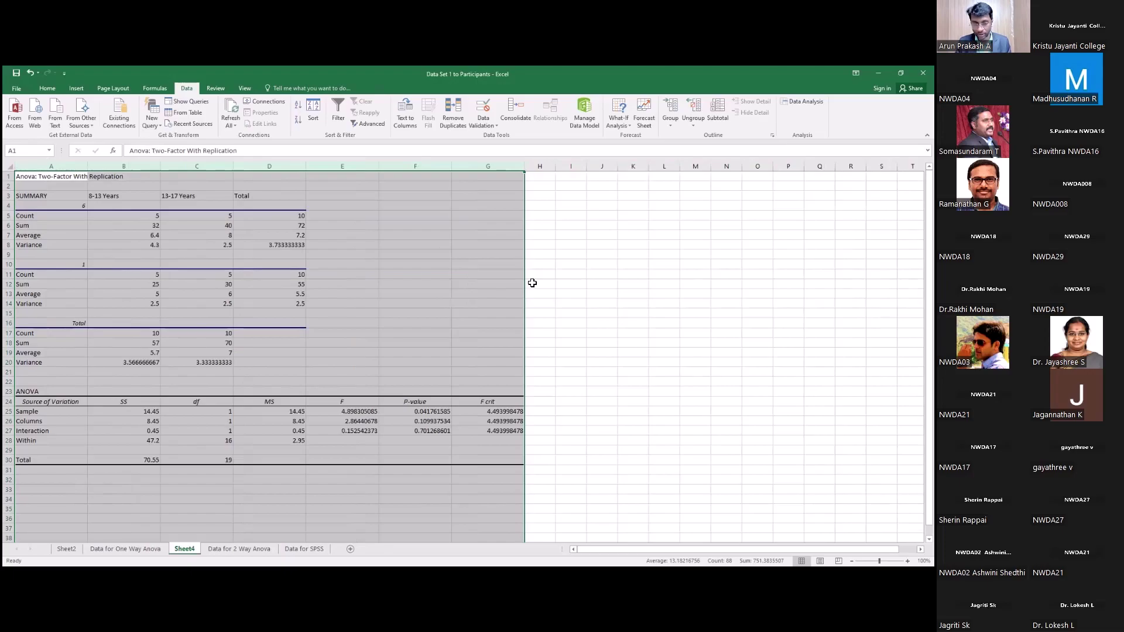
- Copy the decision rules "F > Fcrit" and "P<0.005" from Sheet2 into Sheet4 below the ANOVA table, starting at B34
{"action": "left_click", "coordinate": [569, 321]}
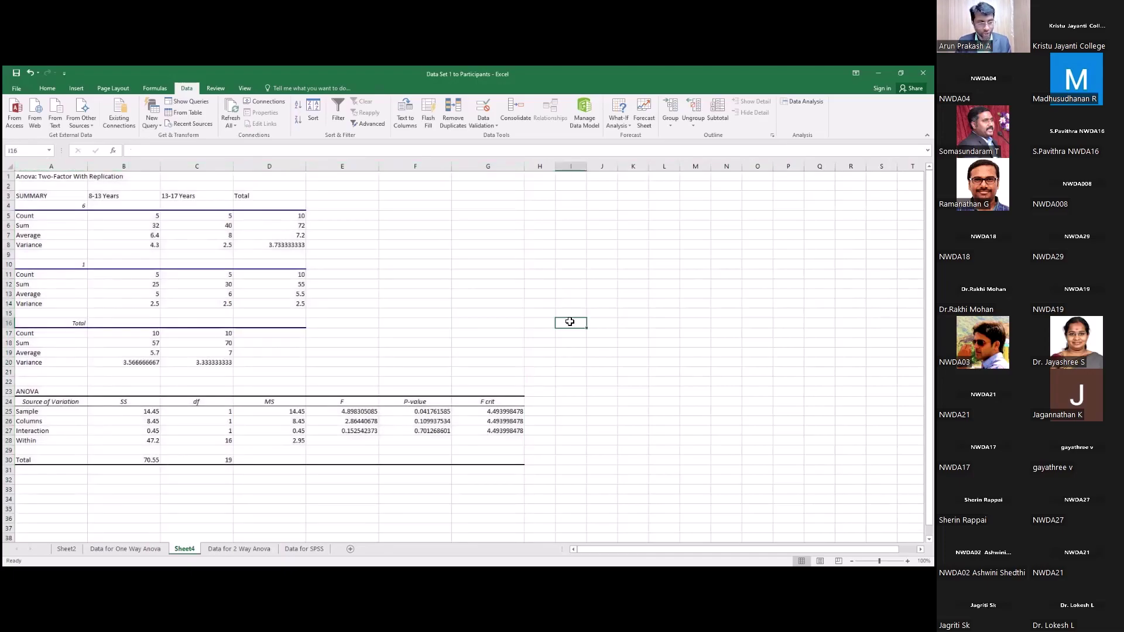
{"action": "scroll", "coordinate": [569, 321], "scroll_direction": "down", "scroll_amount": 4}
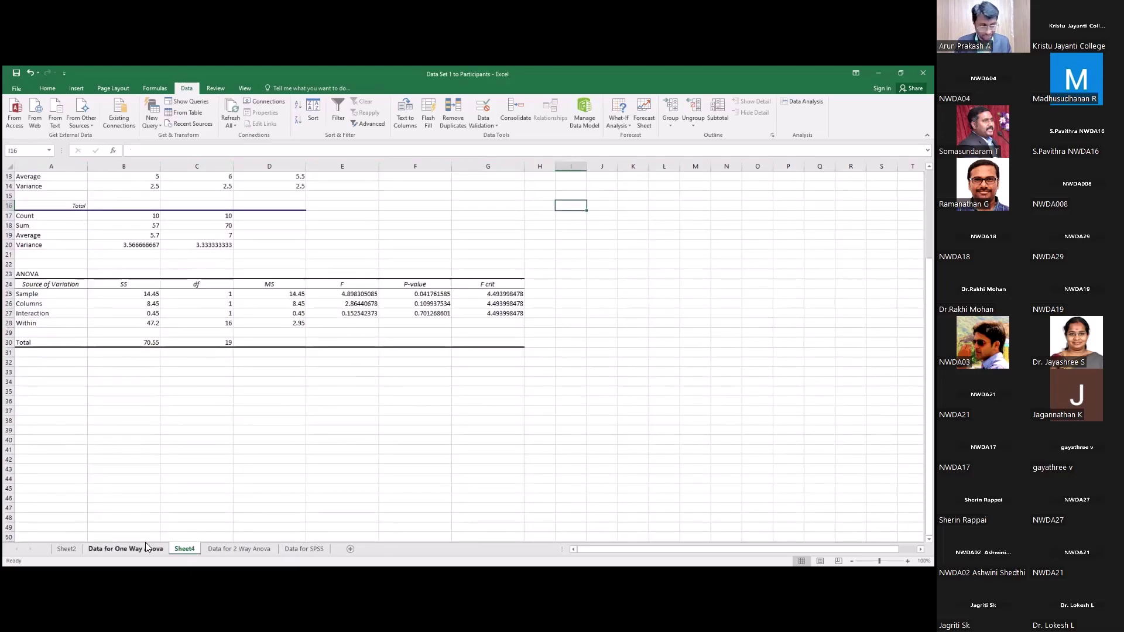
{"action": "left_click", "coordinate": [101, 551]}
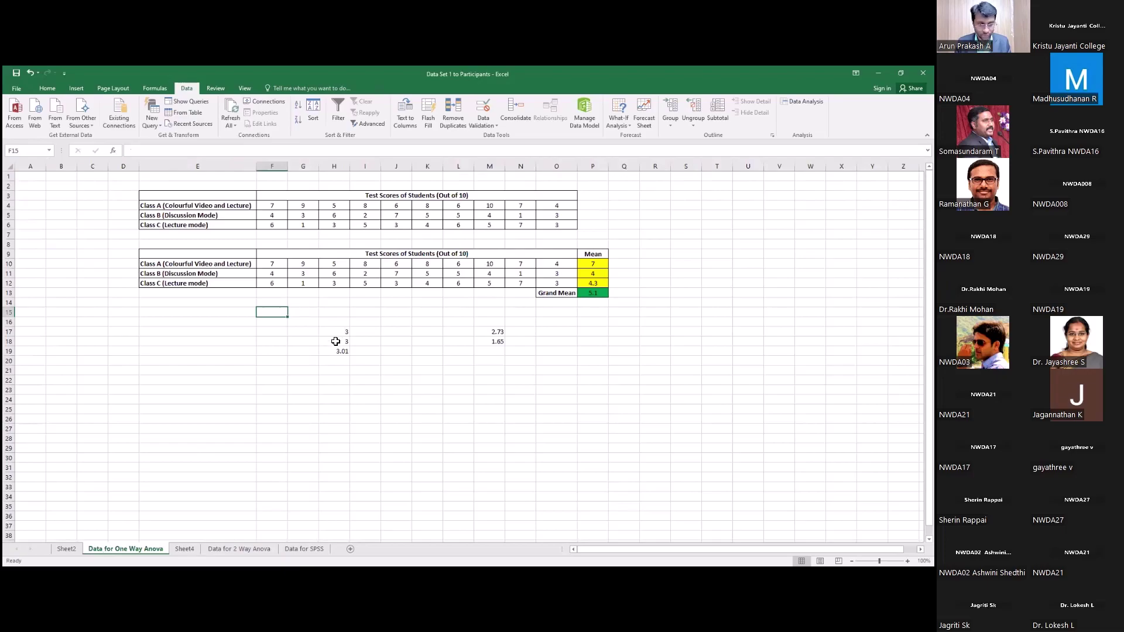
{"action": "left_click", "coordinate": [69, 550]}
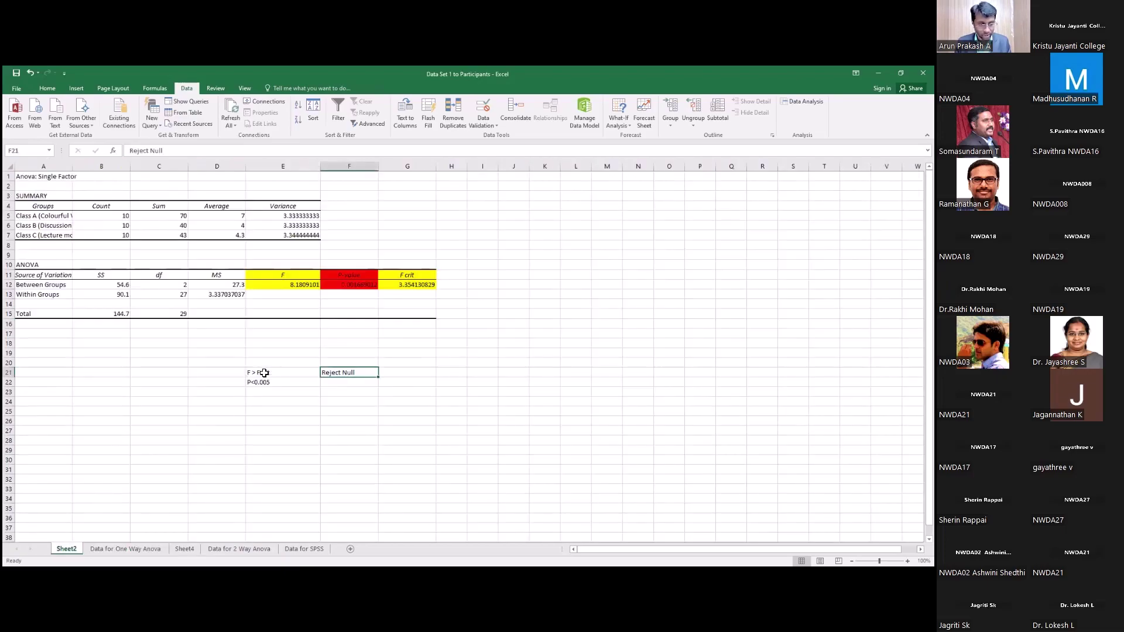
{"action": "left_click_drag", "start_coordinate": [262, 373], "coordinate": [277, 381]}
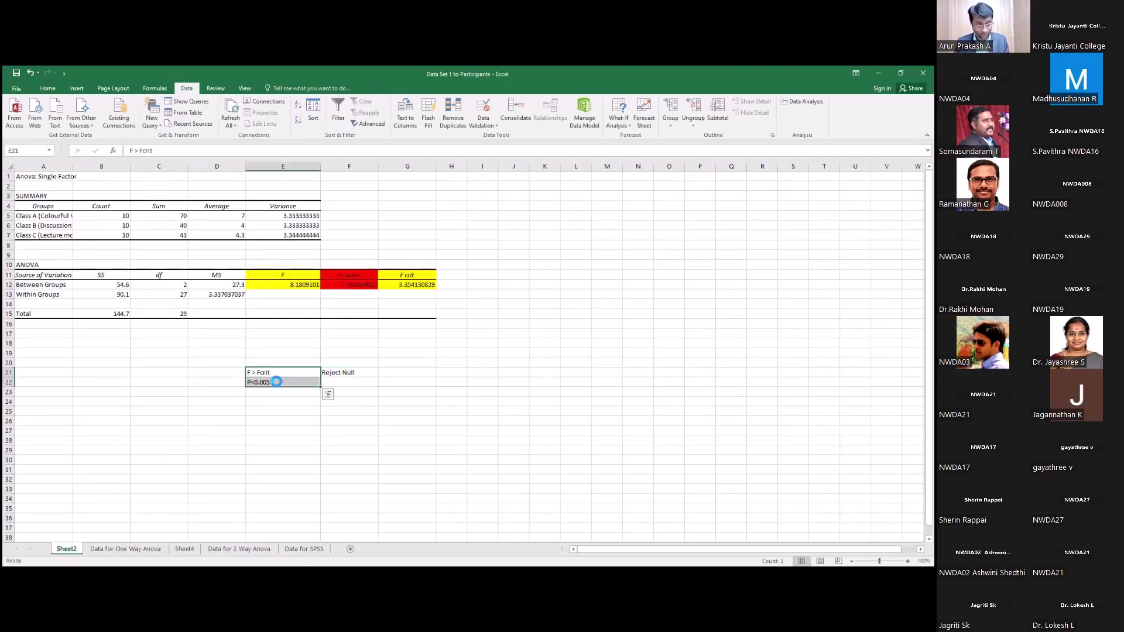
{"action": "key", "text": "ctrl+c"}
{"action": "key", "text": "ctrl+Page_Down"}
{"action": "key", "text": "ctrl+Page_Down"}
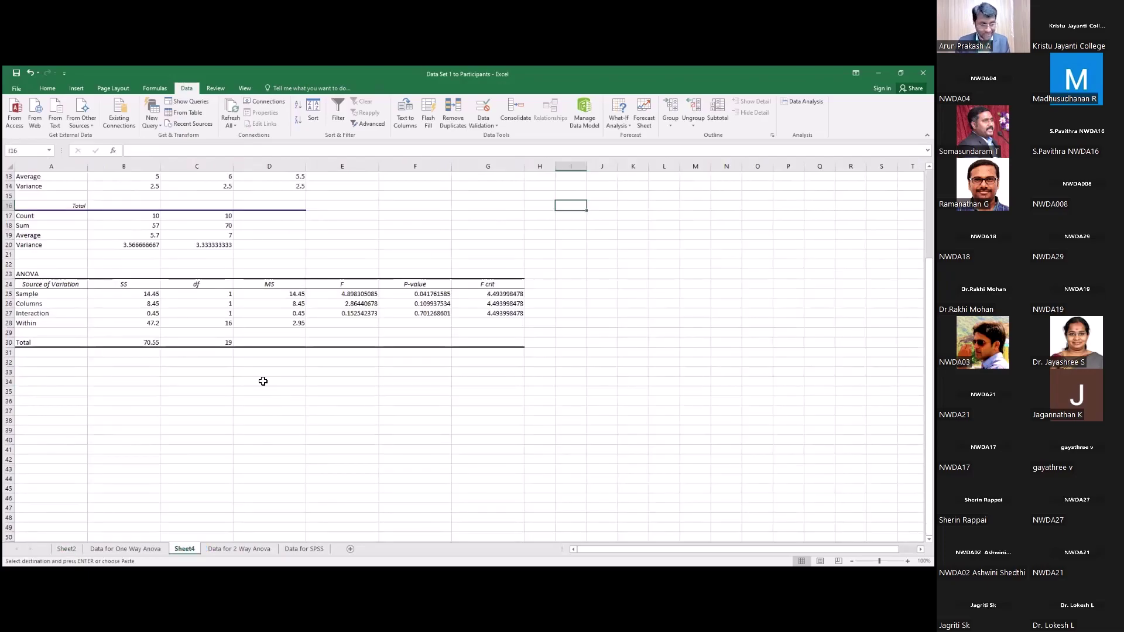
{"action": "scroll", "coordinate": [124, 428], "scroll_direction": "up", "scroll_amount": 3}
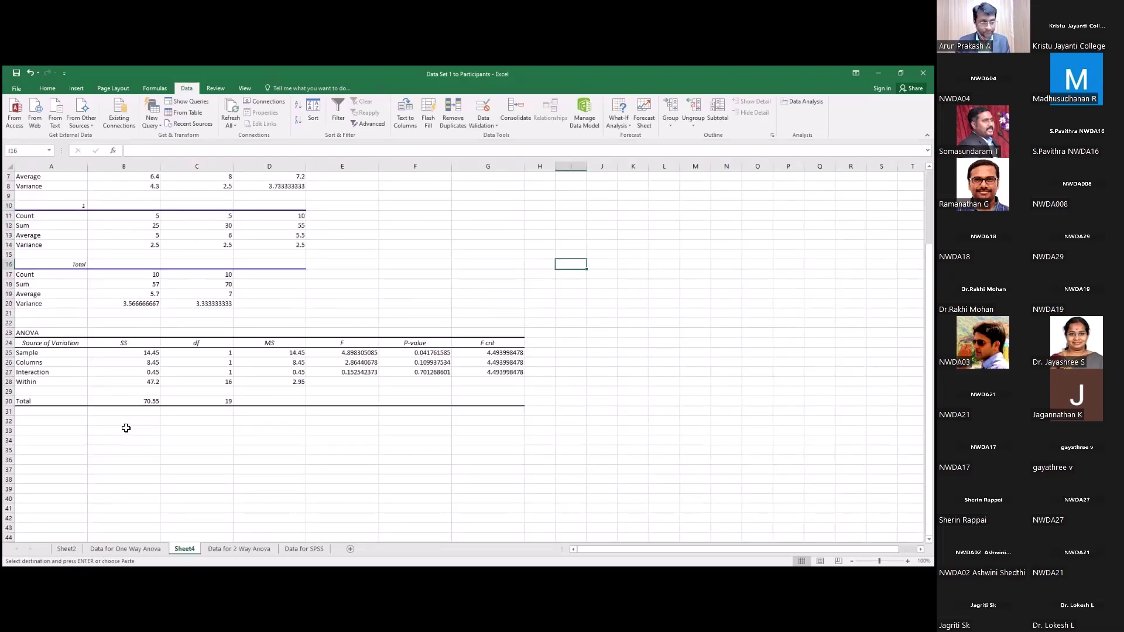
{"action": "scroll", "coordinate": [126, 428], "scroll_direction": "up", "scroll_amount": 1}
{"action": "scroll", "coordinate": [131, 450], "scroll_direction": "down", "scroll_amount": 1}
{"action": "left_click", "coordinate": [138, 472]}
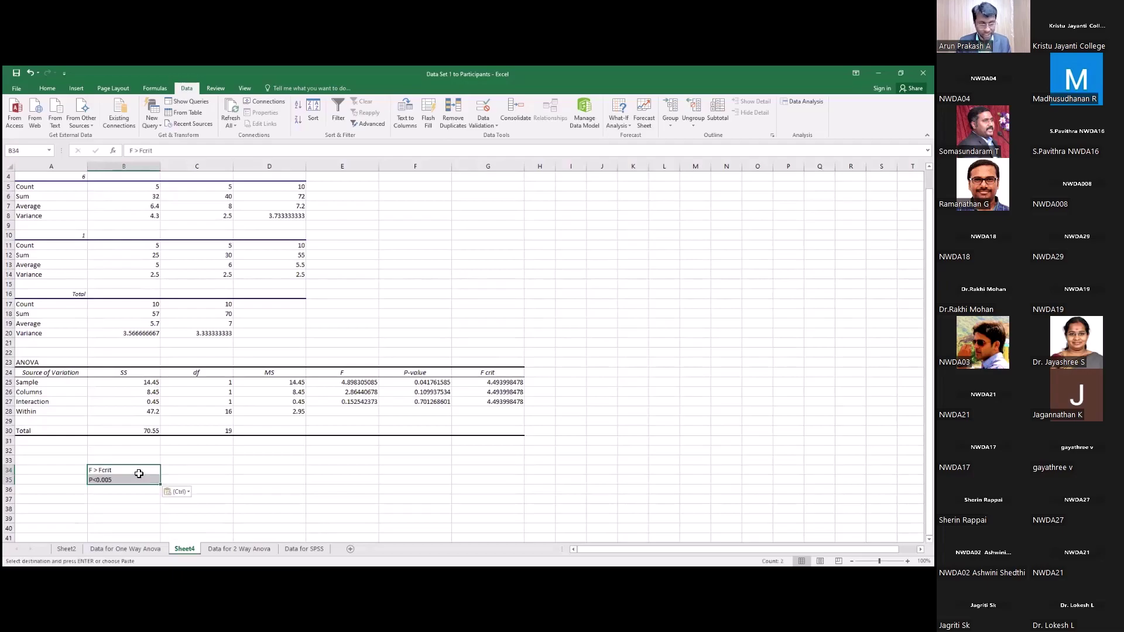
- Compare the F values with the F crit values for the Sample, Columns and Interaction rows of the ANOVA table
{"action": "left_click", "coordinate": [359, 381]}
{"action": "left_click", "coordinate": [506, 383]}
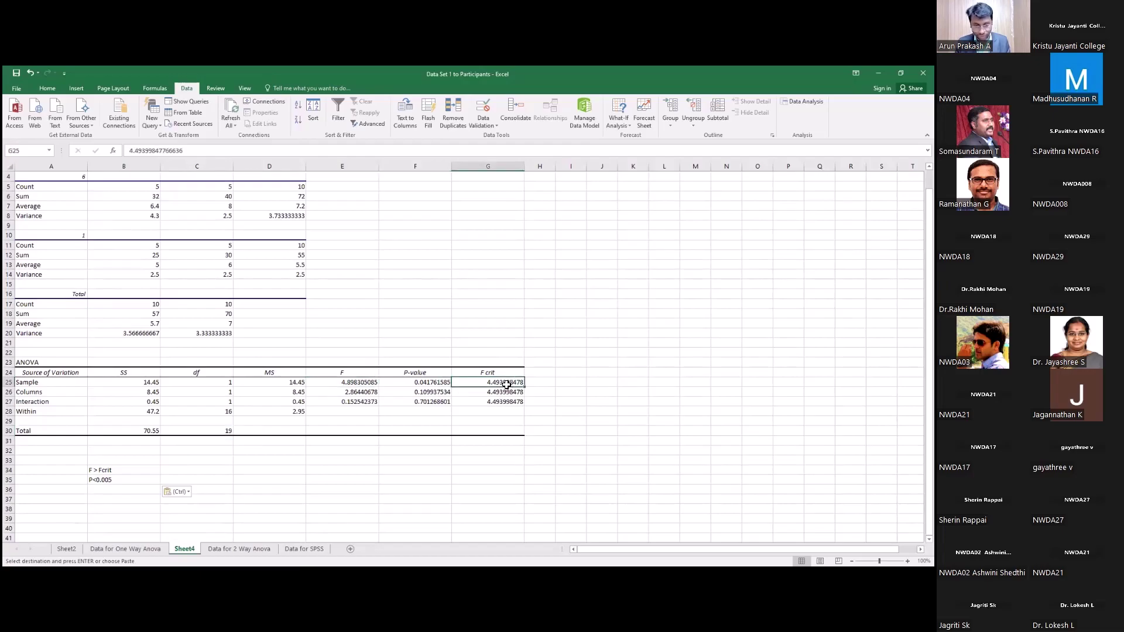
{"action": "left_click_drag", "start_coordinate": [506, 383], "coordinate": [506, 400]}
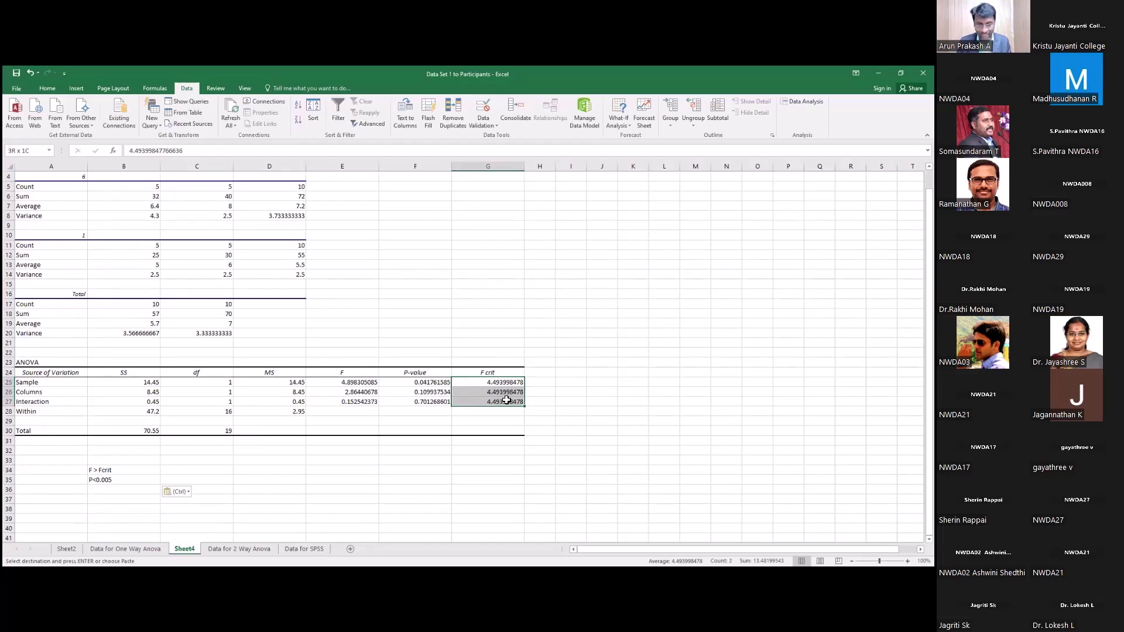
{"action": "left_click_drag", "start_coordinate": [353, 381], "coordinate": [355, 399]}
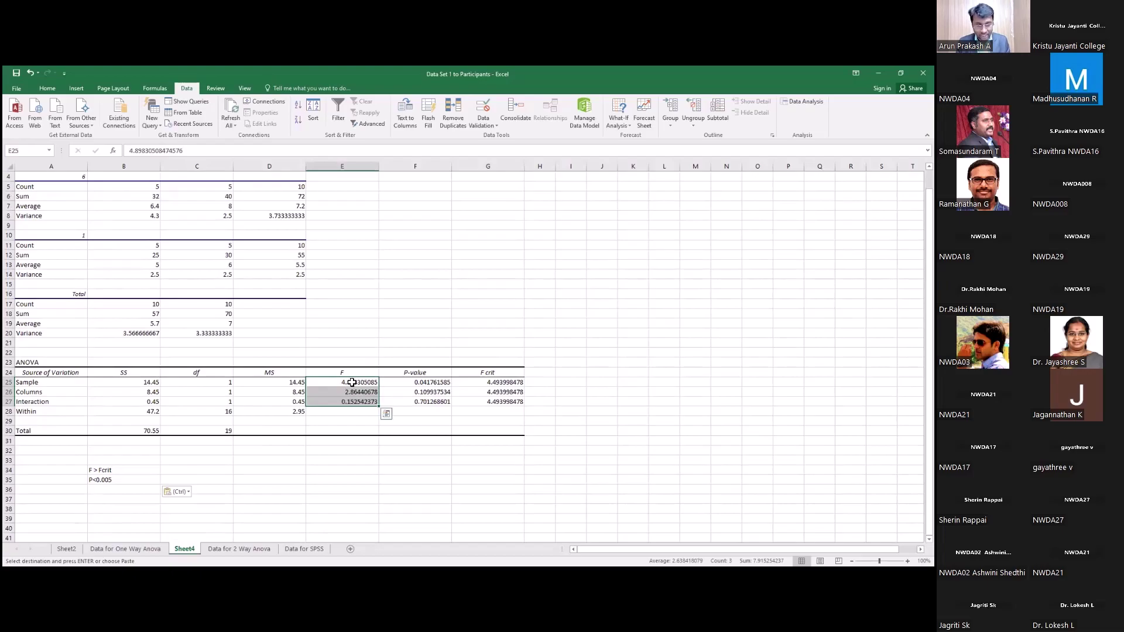
{"action": "left_click", "coordinate": [352, 382]}
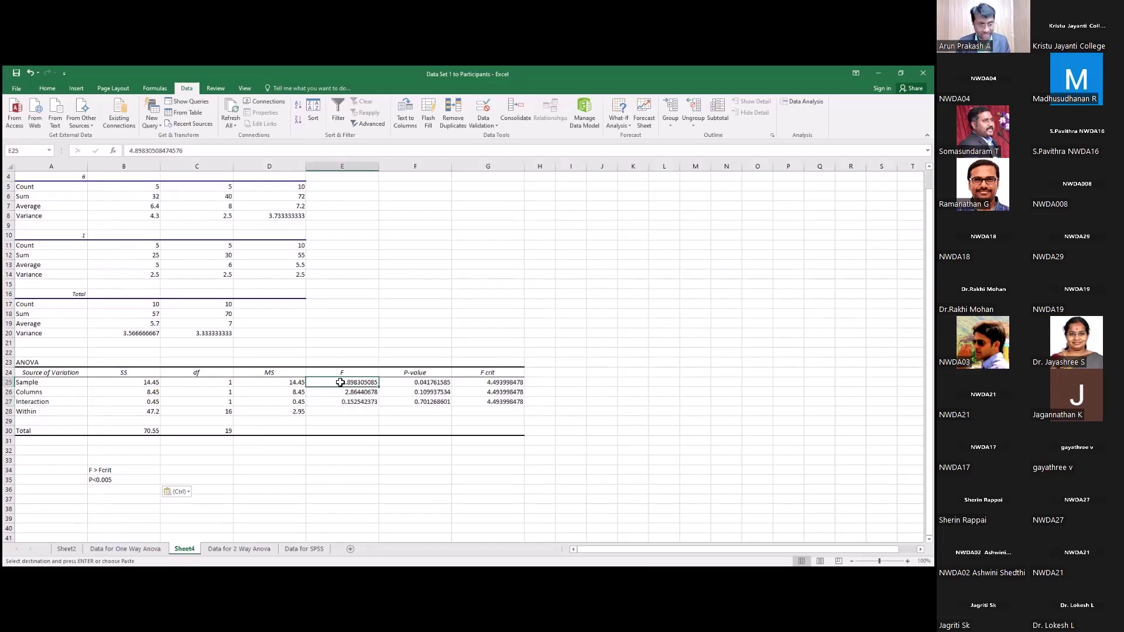
- Fill the F and F crit headings and their Sample-row values, E24:E25 and G24:G25, with red
{"action": "left_click_drag", "start_coordinate": [360, 373], "coordinate": [360, 383]}
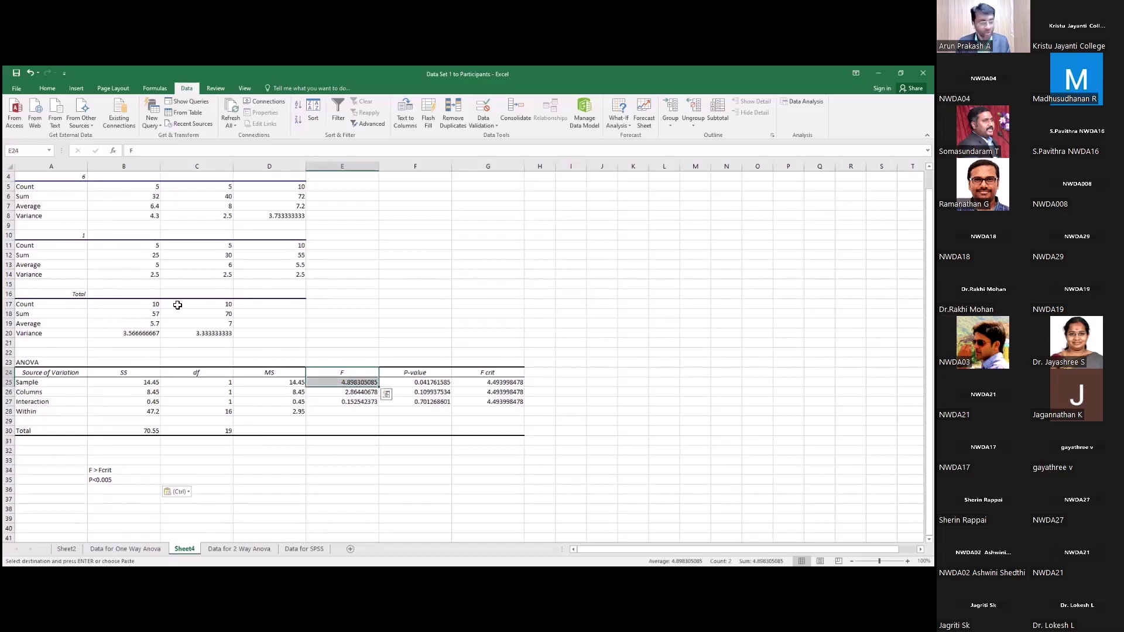
{"action": "left_click", "coordinate": [47, 88]}
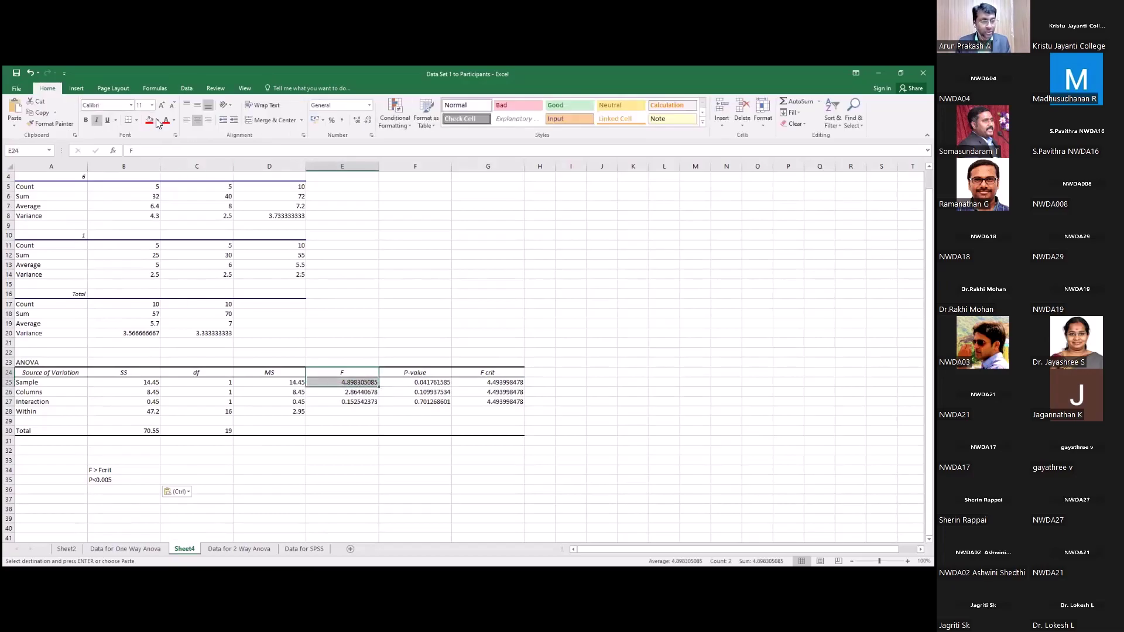
{"action": "left_click", "coordinate": [157, 120]}
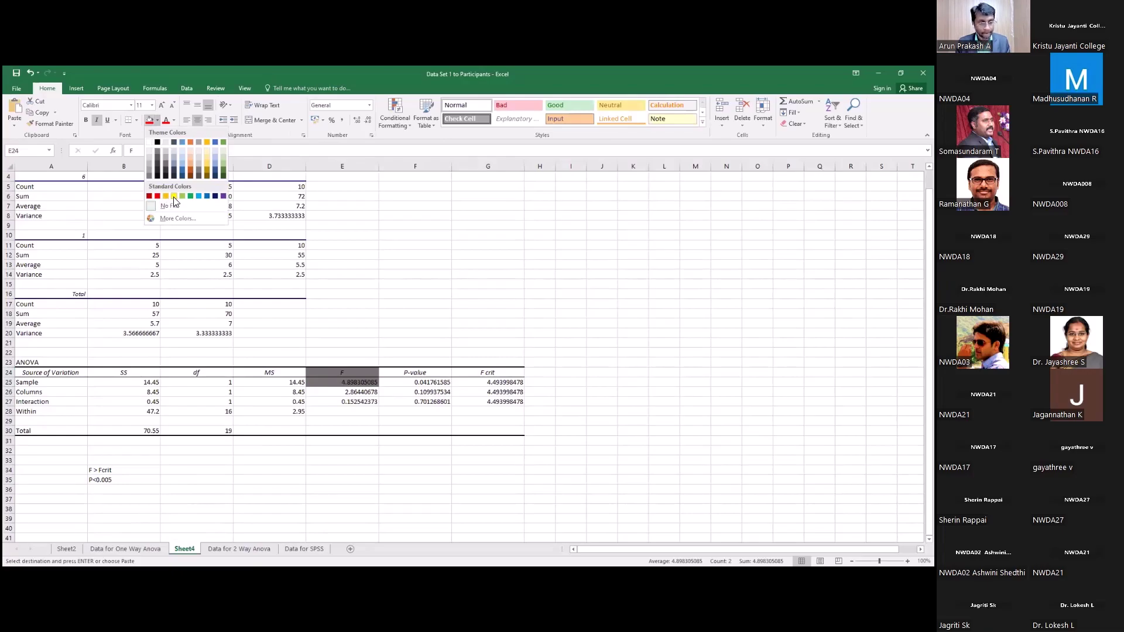
{"action": "left_click", "coordinate": [172, 205]}
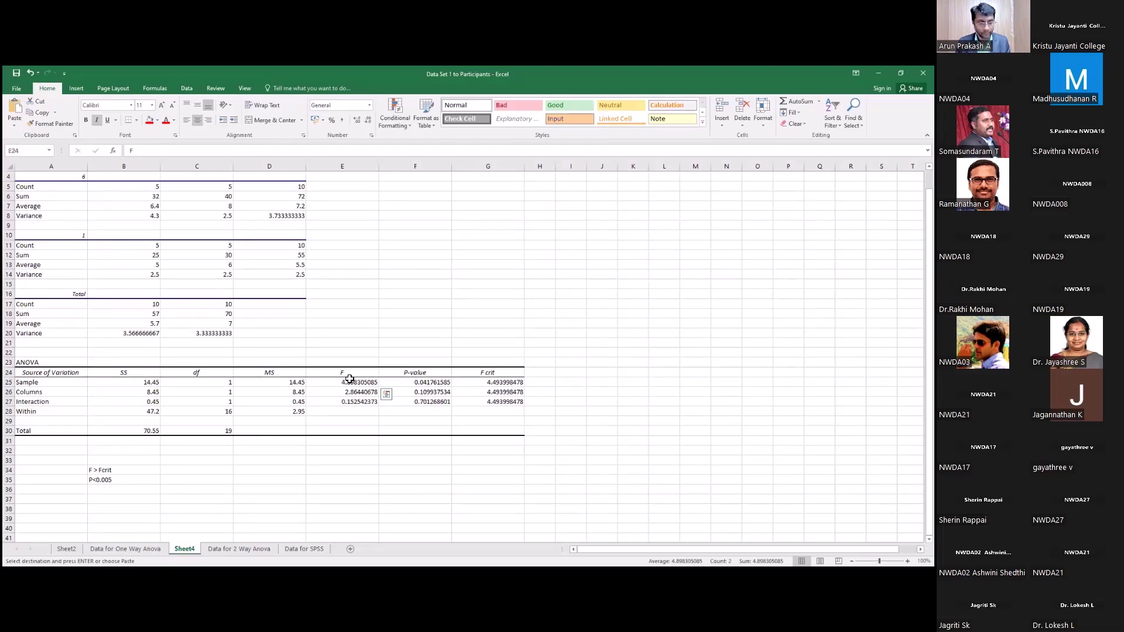
{"action": "left_click_drag", "start_coordinate": [352, 375], "coordinate": [352, 381]}
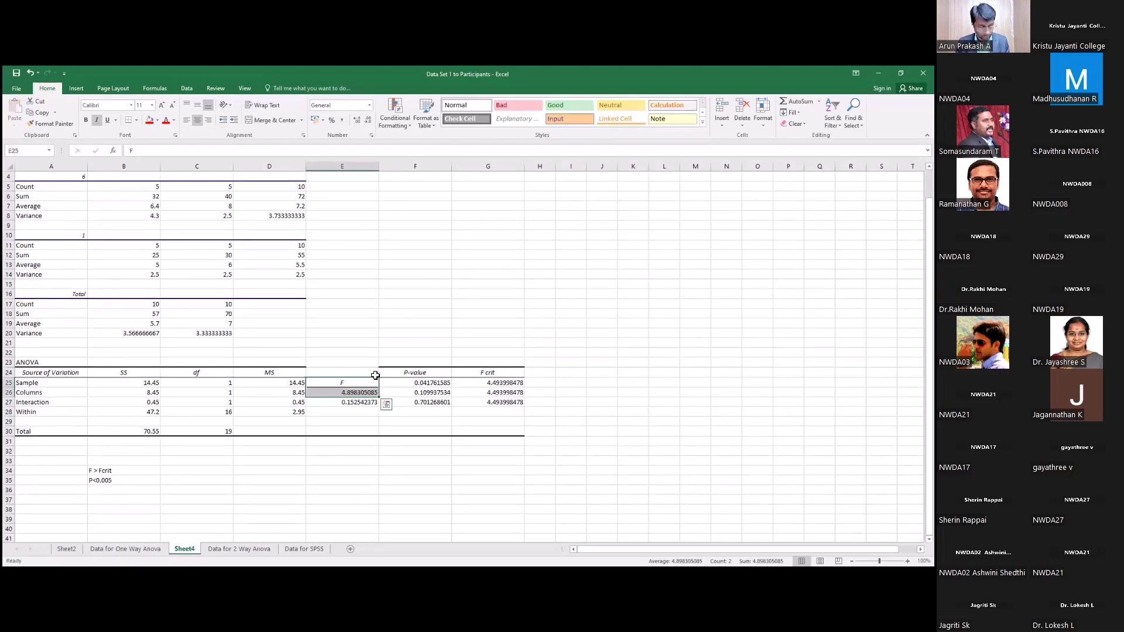
{"action": "key", "text": "ctrl+z"}
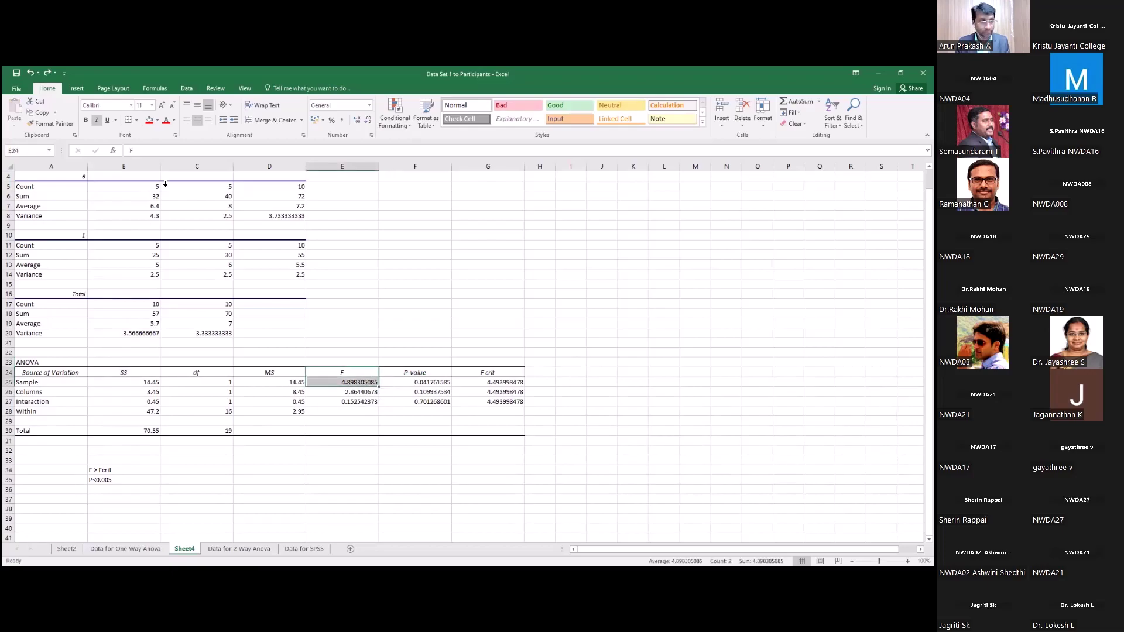
{"action": "left_click", "coordinate": [149, 120]}
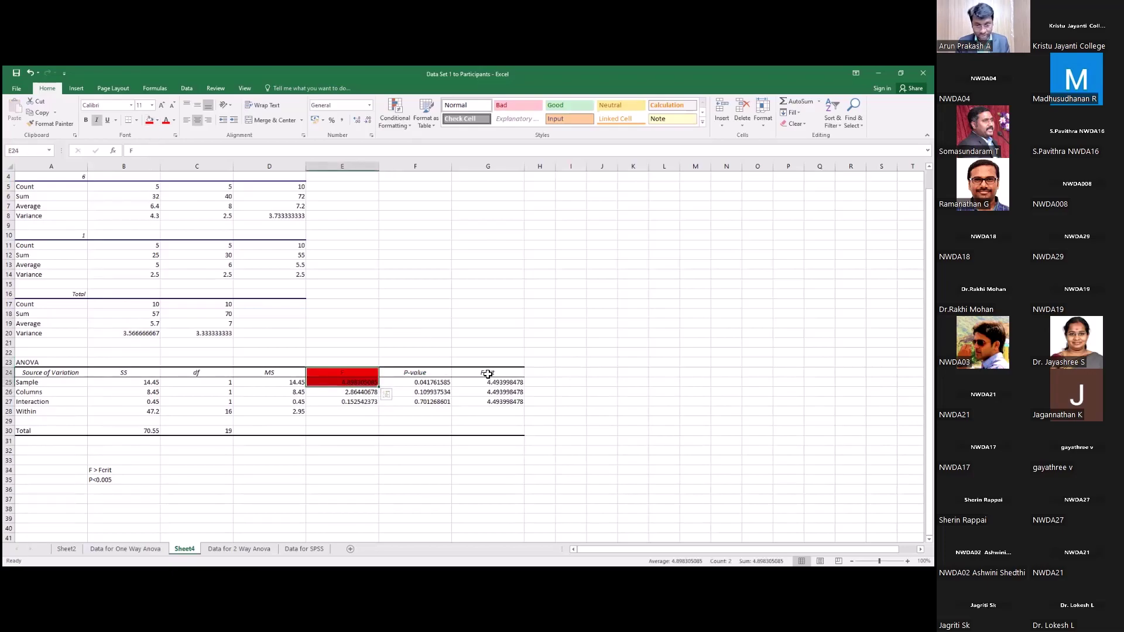
{"action": "left_click_drag", "start_coordinate": [488, 373], "coordinate": [488, 382]}
{"action": "left_click", "coordinate": [149, 120]}
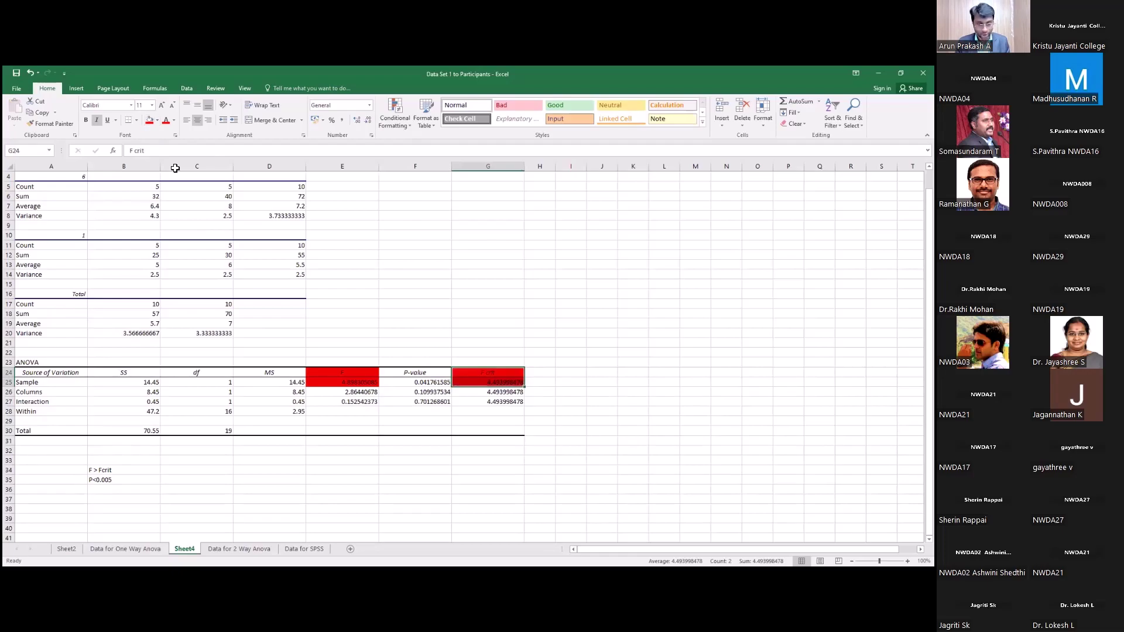
- Examine the F values of the Columns and Interaction rows in the ANOVA table
{"action": "left_click", "coordinate": [570, 372]}
{"action": "left_click", "coordinate": [601, 373]}
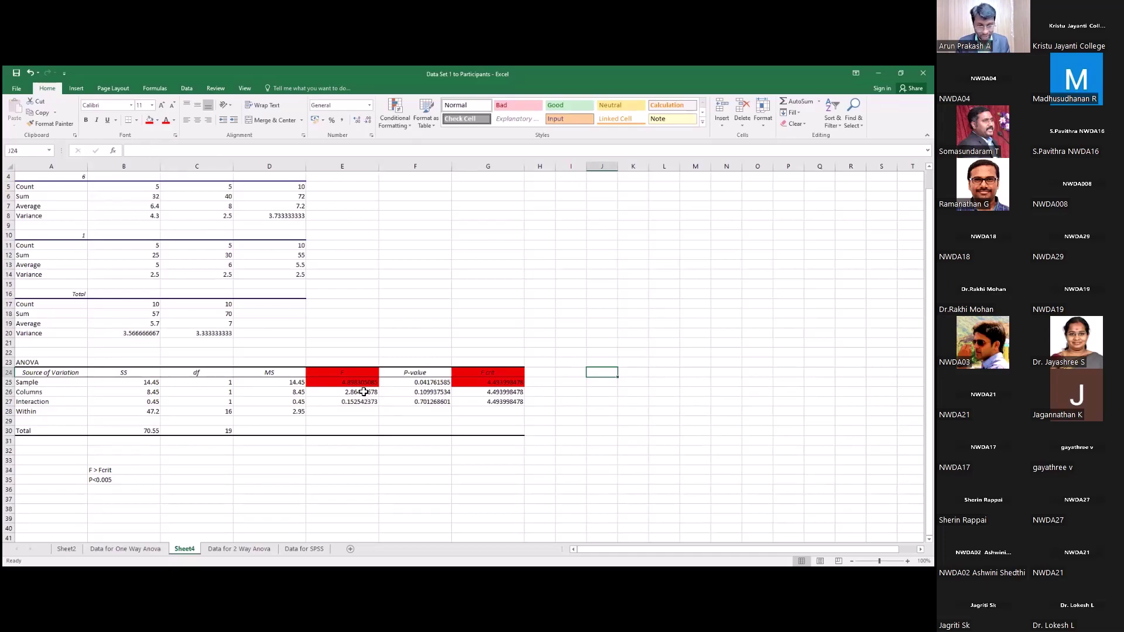
{"action": "left_click_drag", "start_coordinate": [364, 392], "coordinate": [363, 401]}
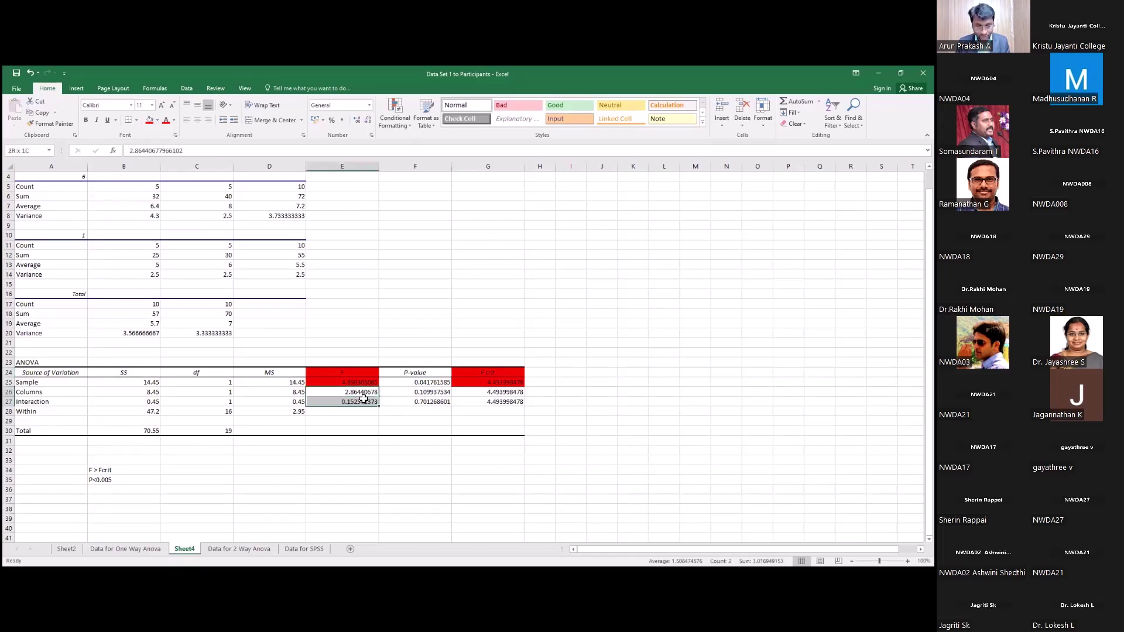
{"action": "key", "text": "ctrl+q"}
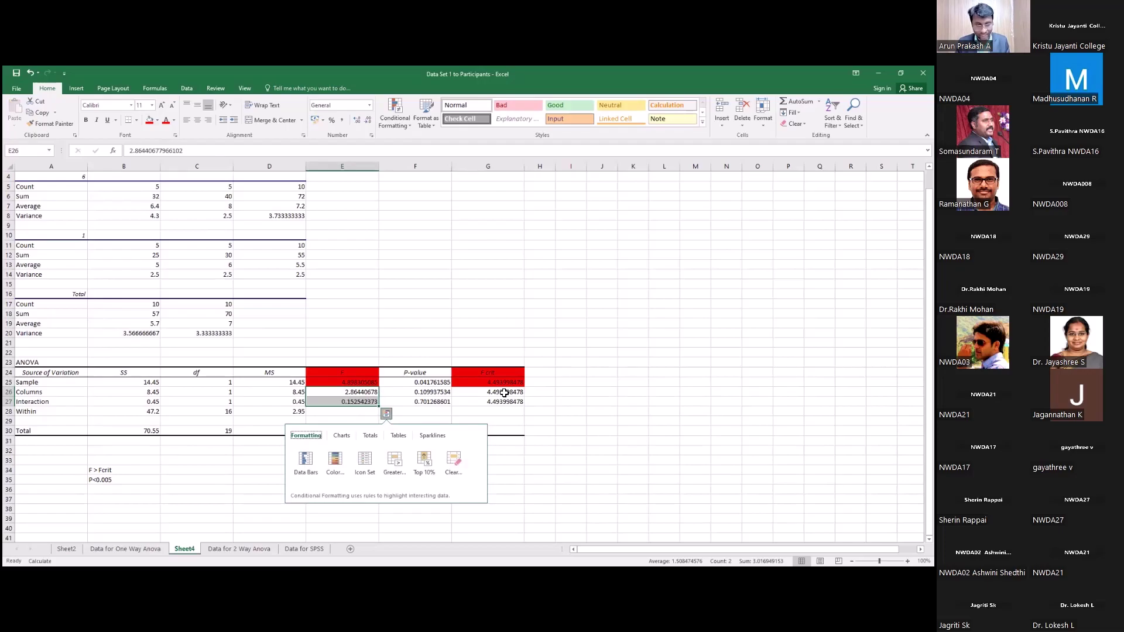
- Fill the P-value heading and its Sample-row value, F24:F25, with yellow, and review the decision rules in B34:B35
{"action": "left_click", "coordinate": [438, 383]}
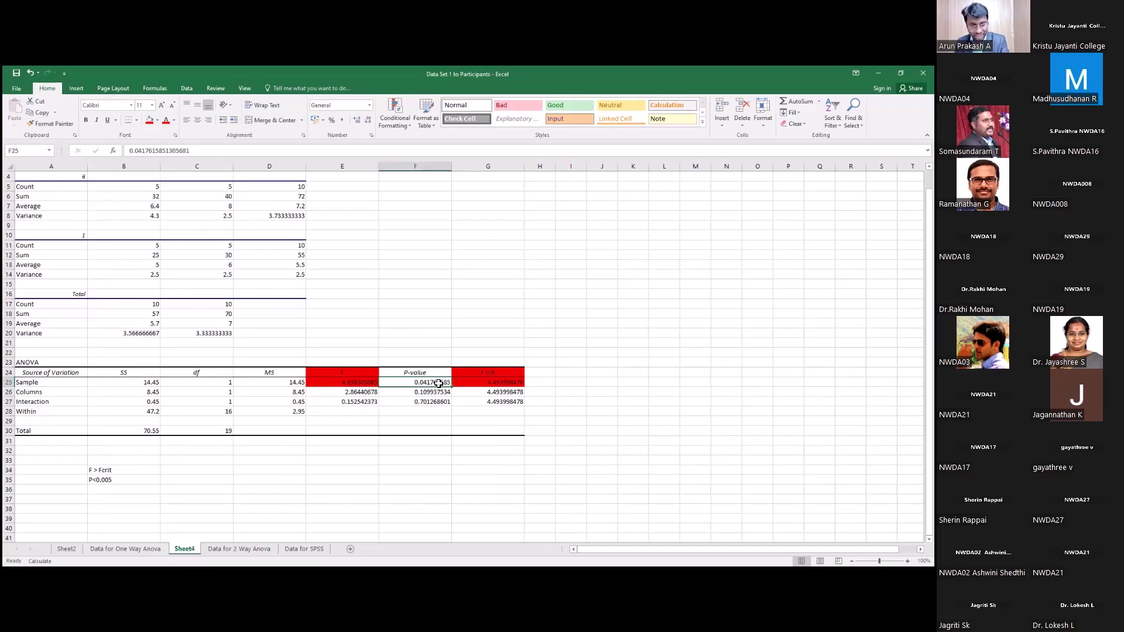
{"action": "left_click_drag", "start_coordinate": [433, 372], "coordinate": [434, 381]}
{"action": "left_click", "coordinate": [157, 120]}
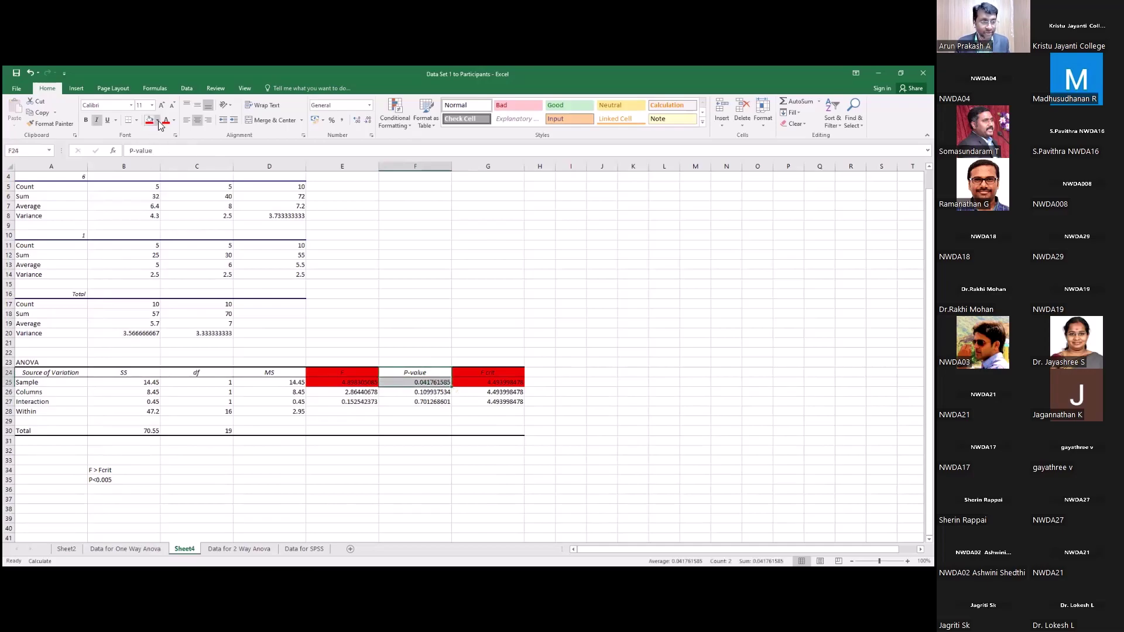
{"action": "left_click", "coordinate": [172, 195]}
{"action": "left_click", "coordinate": [432, 452]}
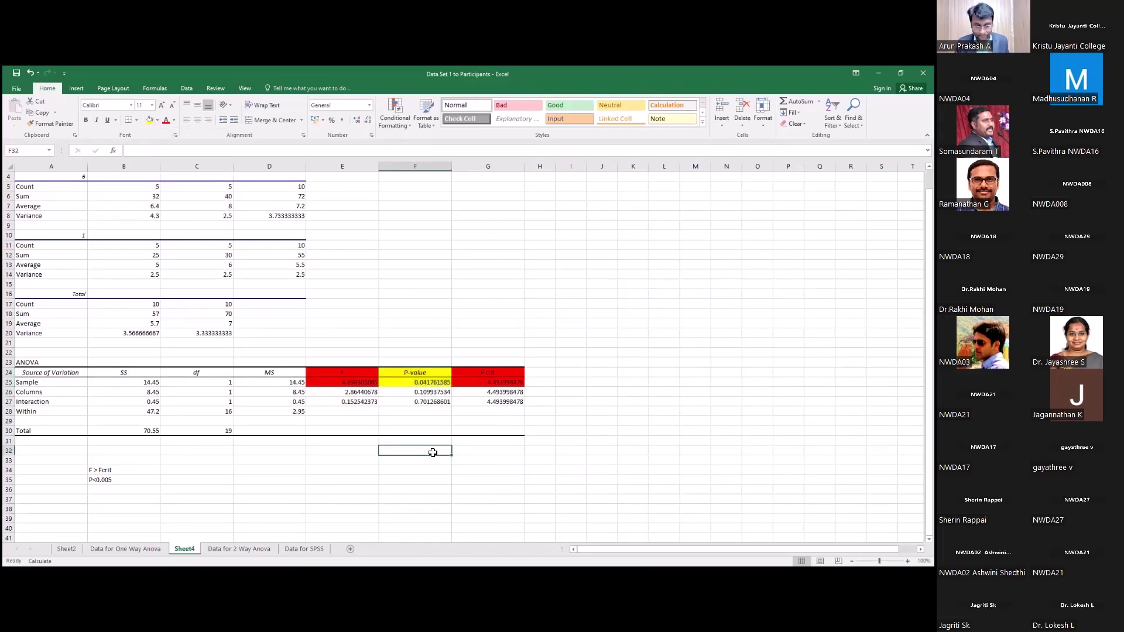
{"action": "left_click_drag", "start_coordinate": [141, 470], "coordinate": [140, 483]}
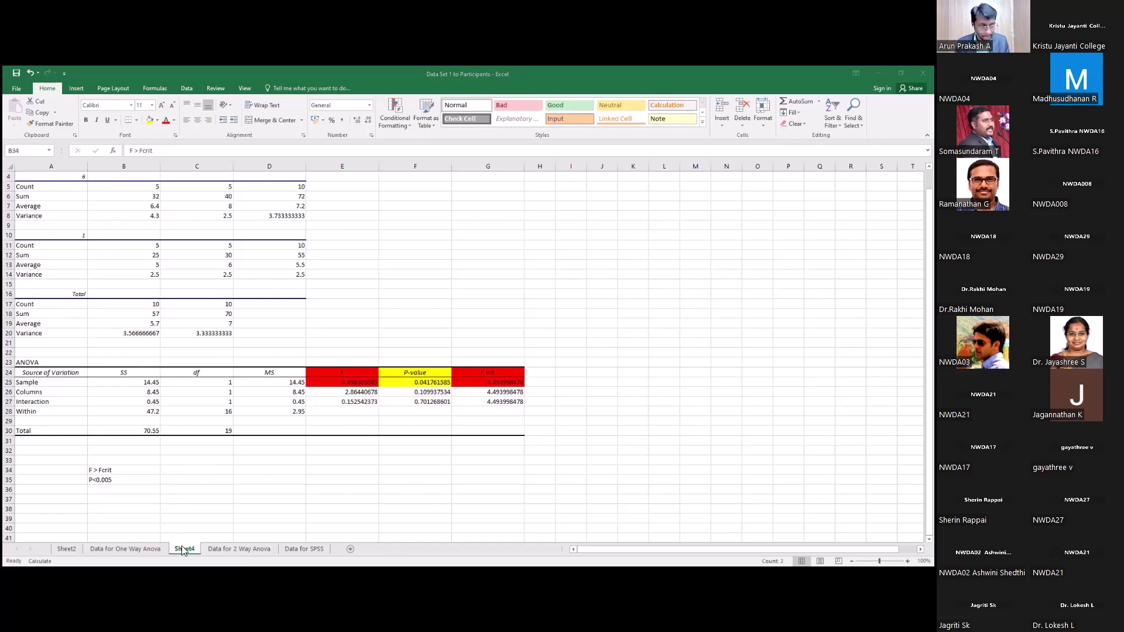
- Examine the Class A and Class C groups and the three age-group score columns on the Data for 2 Way Anova sheet
{"action": "left_click", "coordinate": [127, 550]}
{"action": "left_click", "coordinate": [228, 550]}
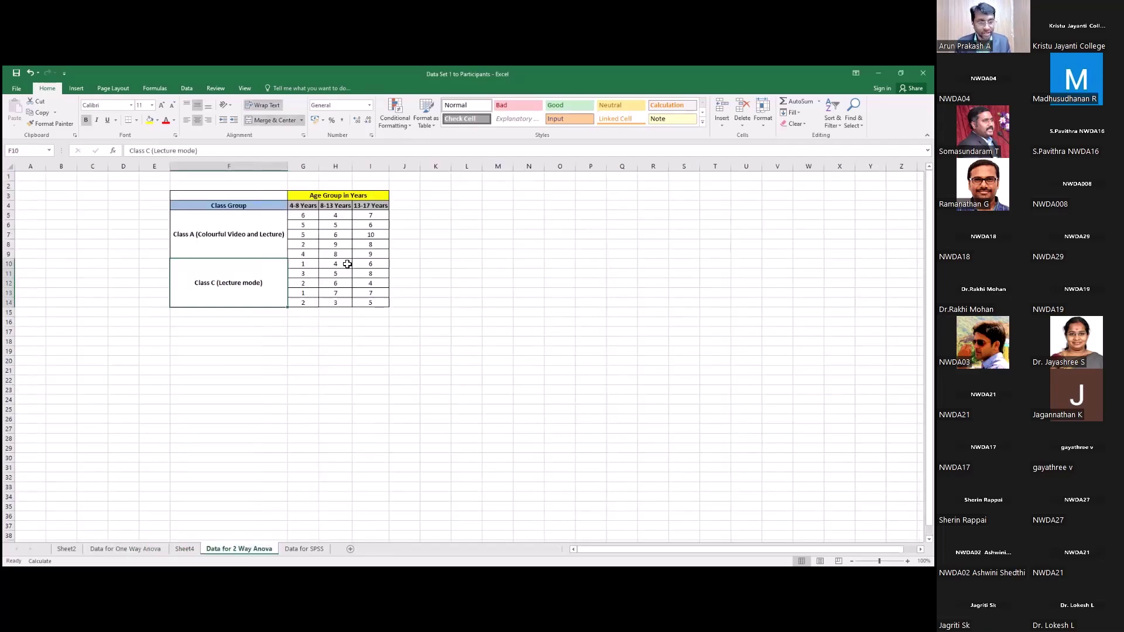
{"action": "left_click_drag", "start_coordinate": [306, 207], "coordinate": [308, 251]}
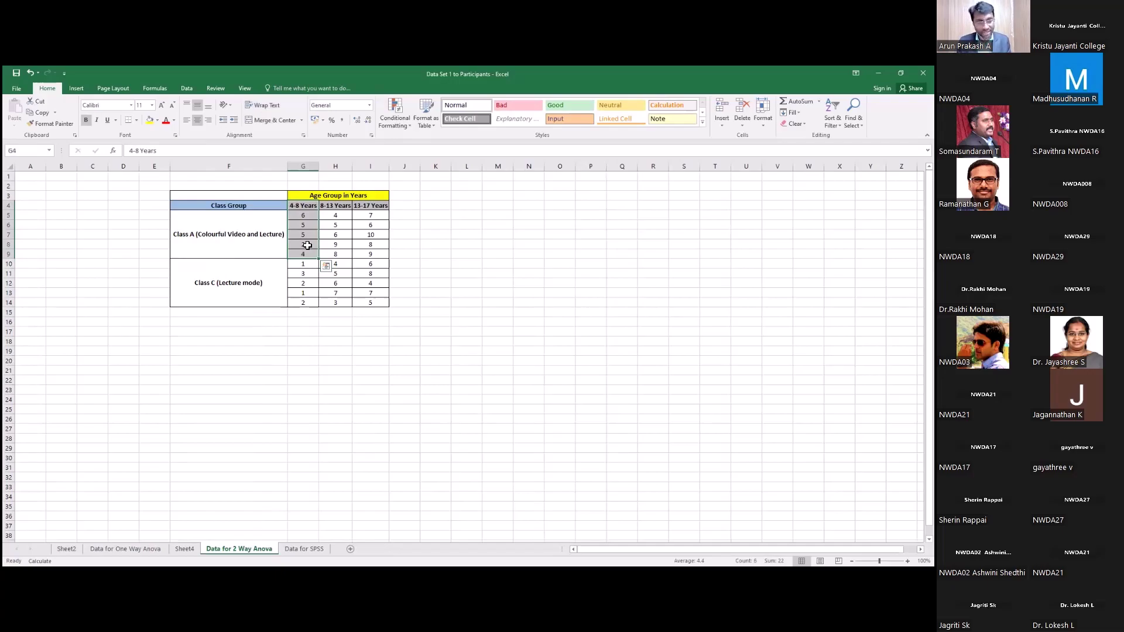
{"action": "left_click_drag", "start_coordinate": [238, 239], "coordinate": [239, 285]}
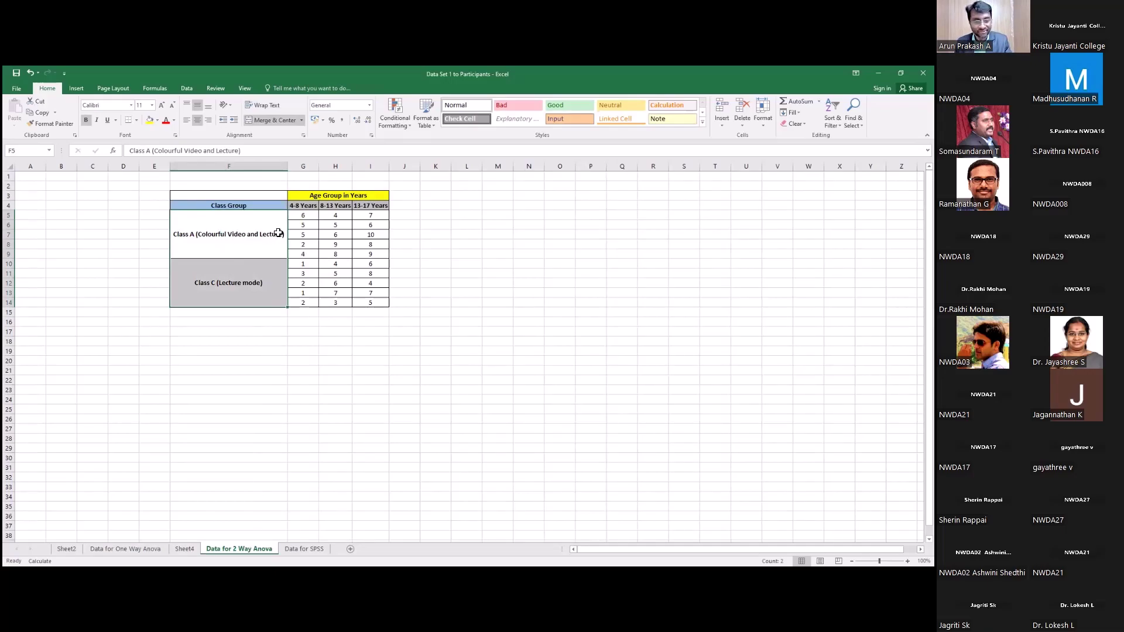
{"action": "left_click_drag", "start_coordinate": [309, 206], "coordinate": [309, 302]}
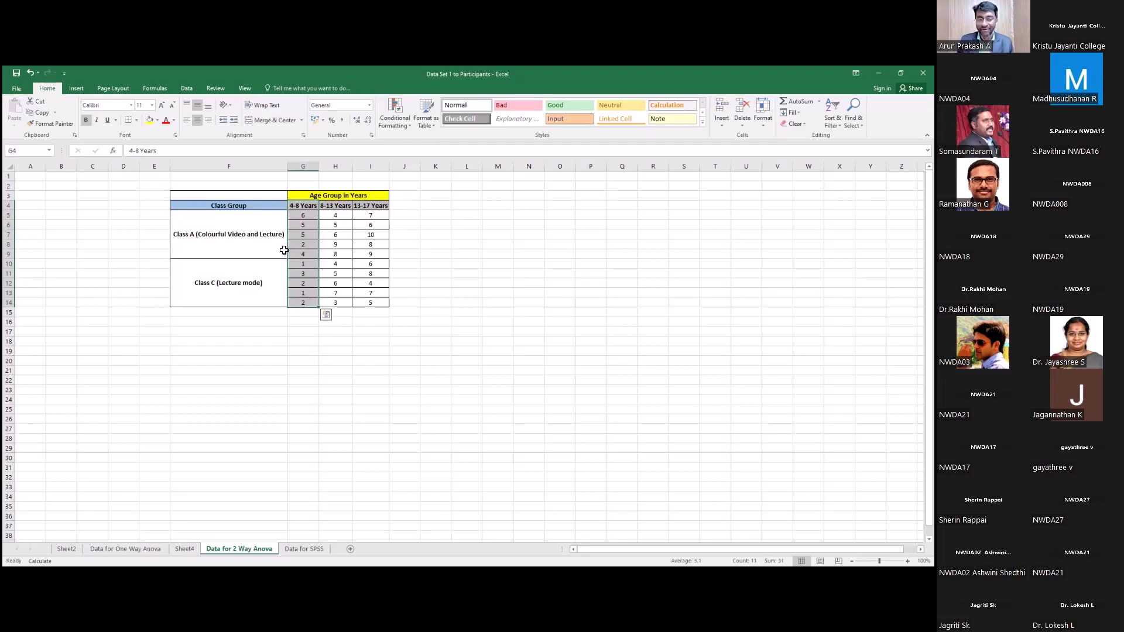
{"action": "left_click_drag", "start_coordinate": [241, 227], "coordinate": [246, 293]}
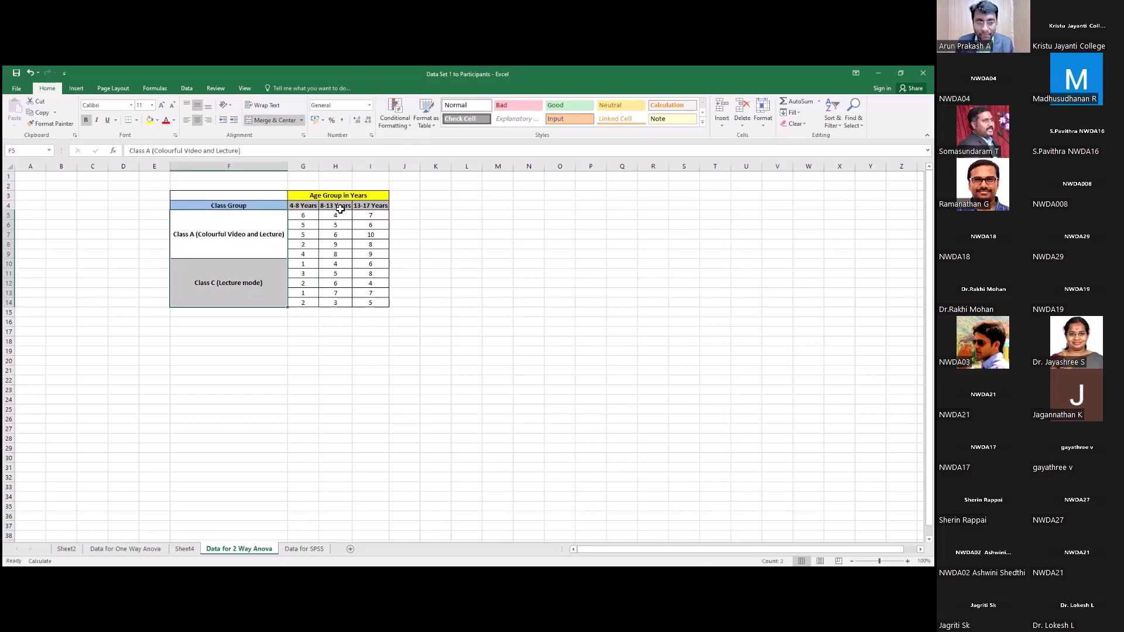
{"action": "left_click_drag", "start_coordinate": [338, 206], "coordinate": [369, 301]}
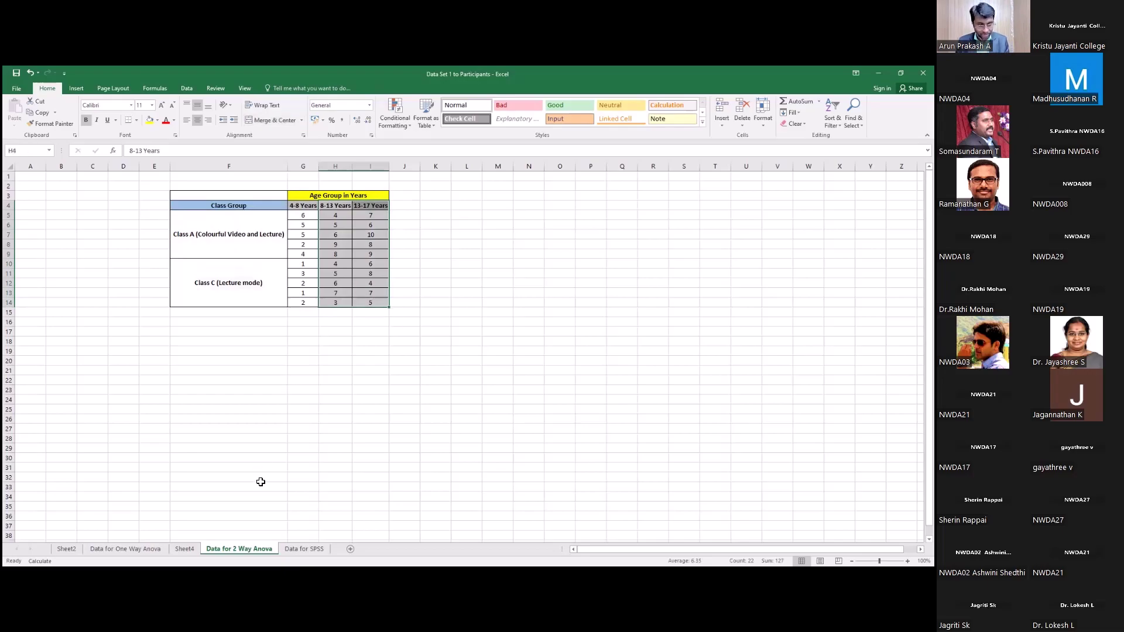
- Return to Sheet4 and compare the F value with the F crit value in the Columns row
{"action": "left_click", "coordinate": [184, 550]}
{"action": "left_click", "coordinate": [361, 391]}
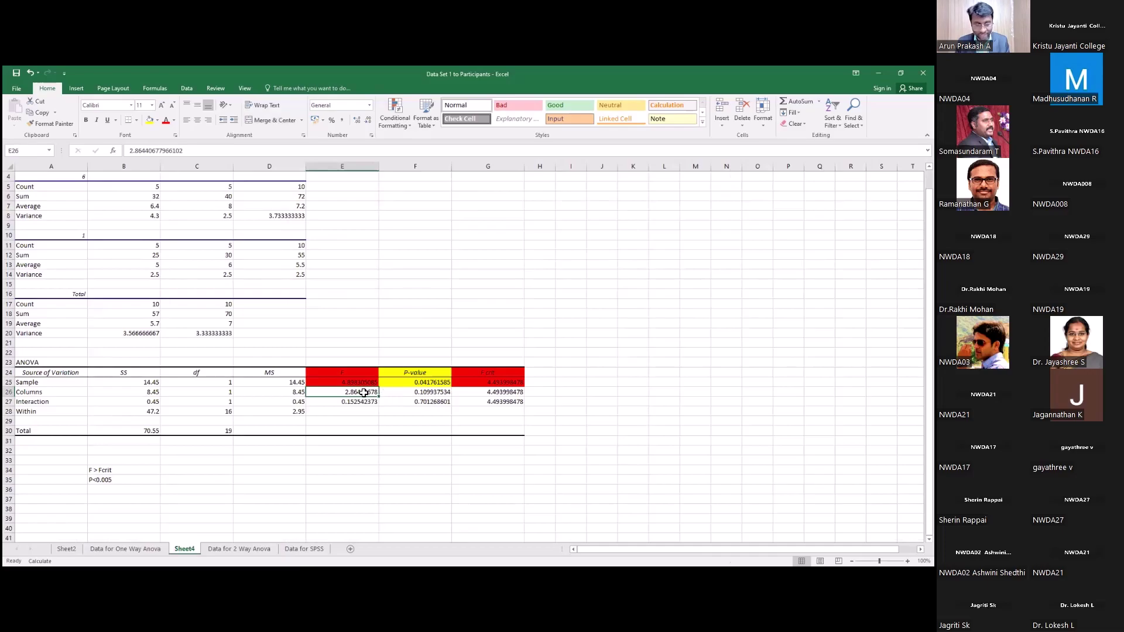
{"action": "left_click", "coordinate": [498, 394]}
{"action": "left_click", "coordinate": [354, 397]}
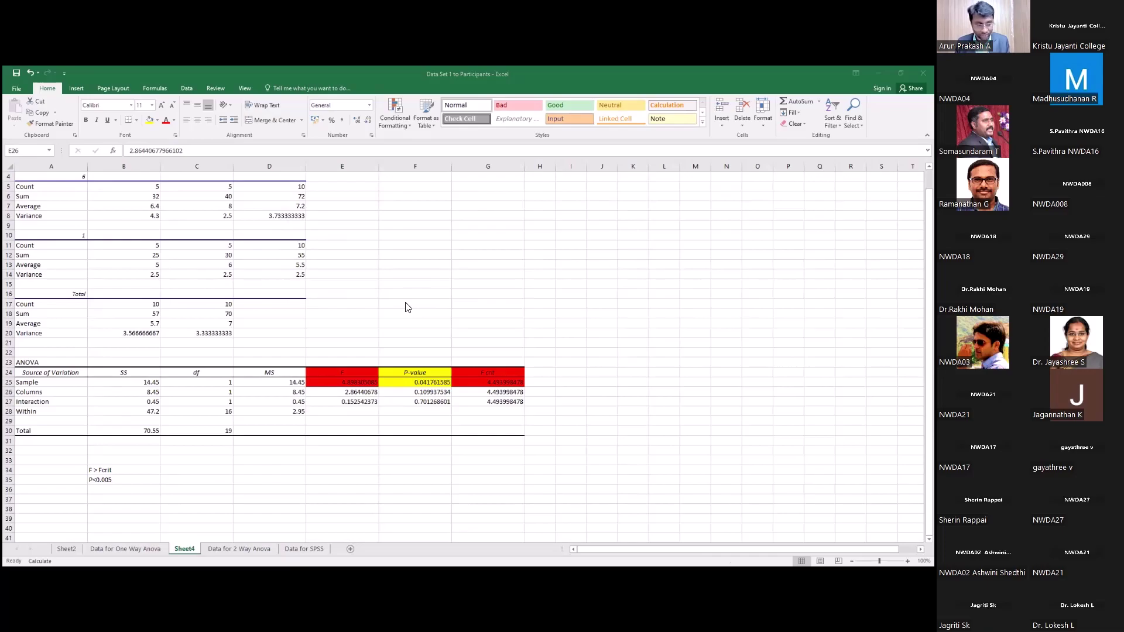
- Review the class group labels and the 4-8 Years score column on the Data for 2 Way Anova sheet
{"action": "left_click", "coordinate": [173, 554]}
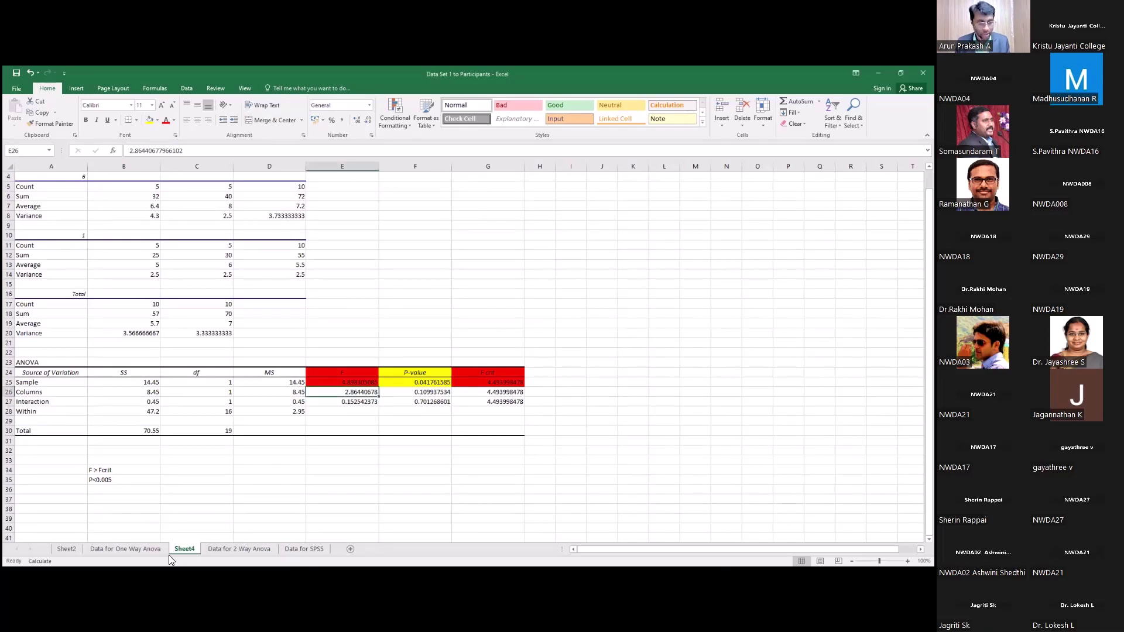
{"action": "left_click", "coordinate": [239, 549]}
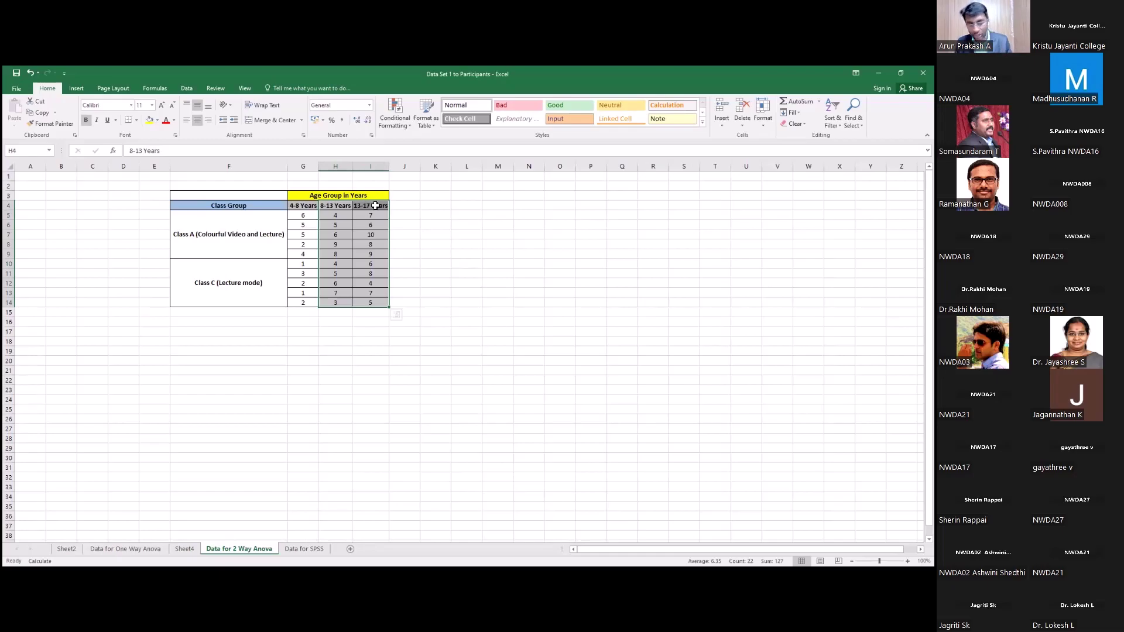
{"action": "left_click_drag", "start_coordinate": [249, 245], "coordinate": [251, 281]}
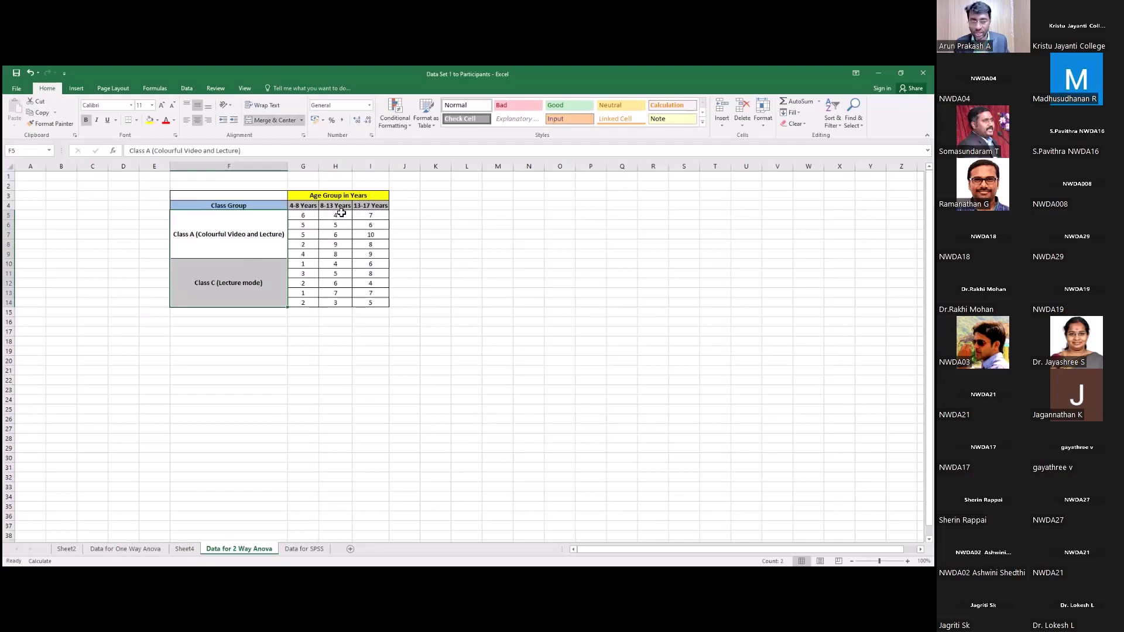
{"action": "left_click_drag", "start_coordinate": [305, 206], "coordinate": [307, 303]}
{"action": "left_click_drag", "start_coordinate": [251, 228], "coordinate": [254, 283]}
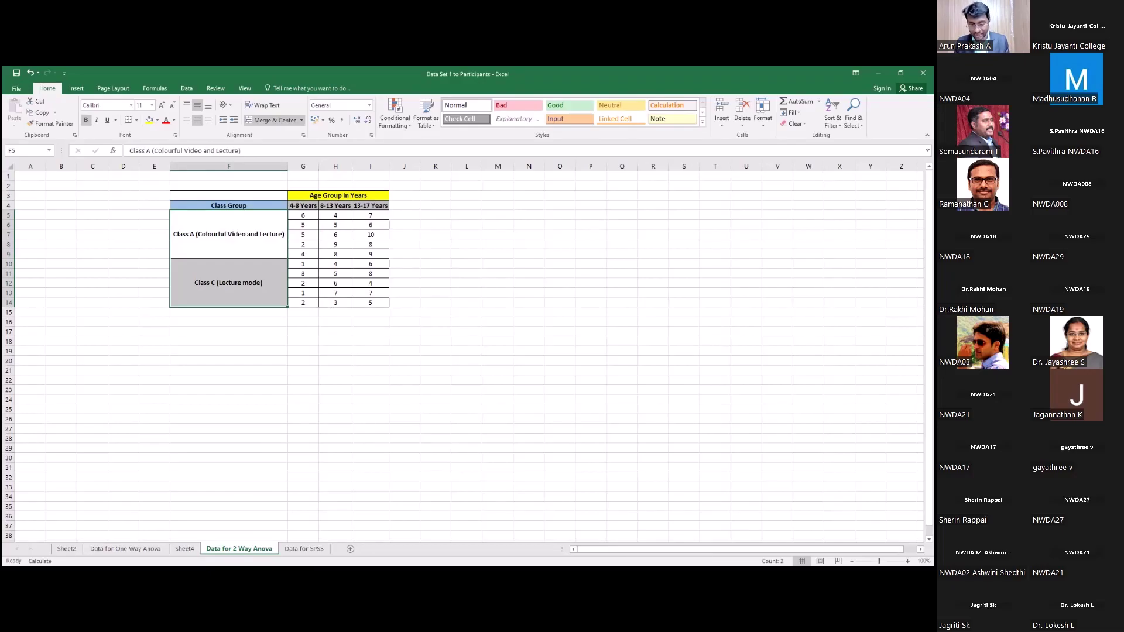
- Switch to the one-way ANOVA data set in IBM SPSS Statistics and examine its variable definitions and data
{"action": "left_click", "coordinate": [582, 569]}
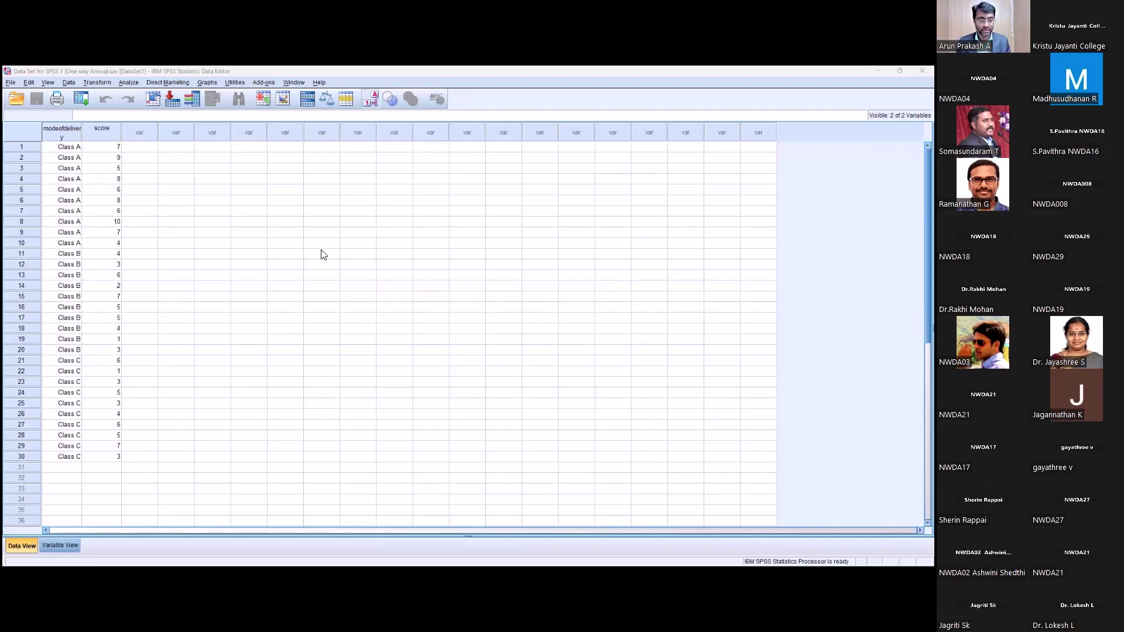
{"action": "left_click", "coordinate": [498, 113]}
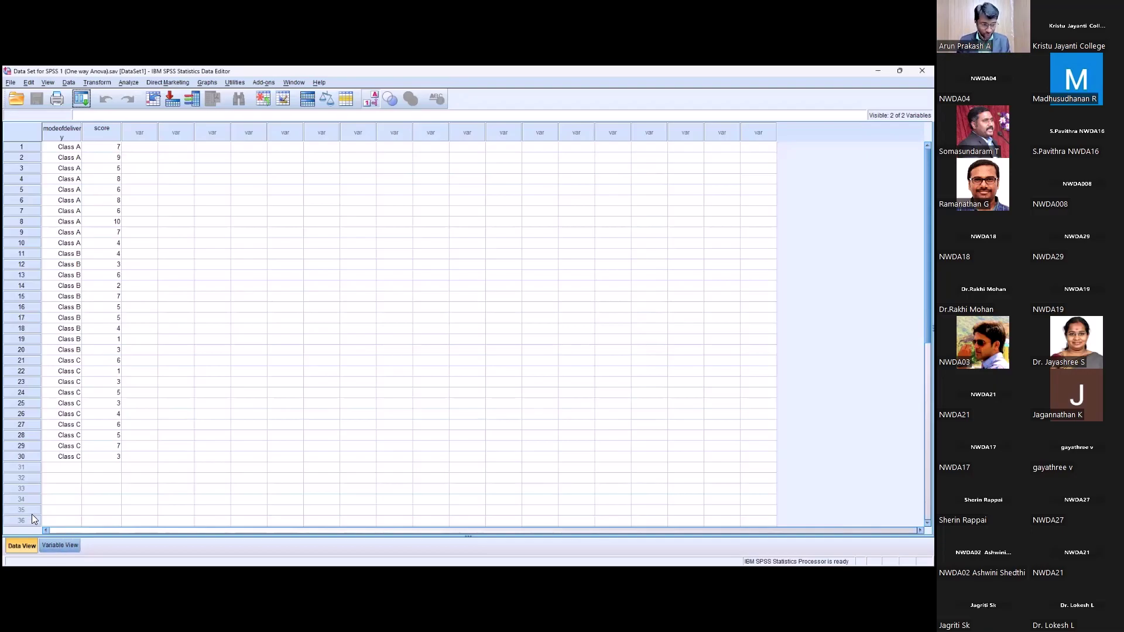
{"action": "left_click", "coordinate": [67, 545]}
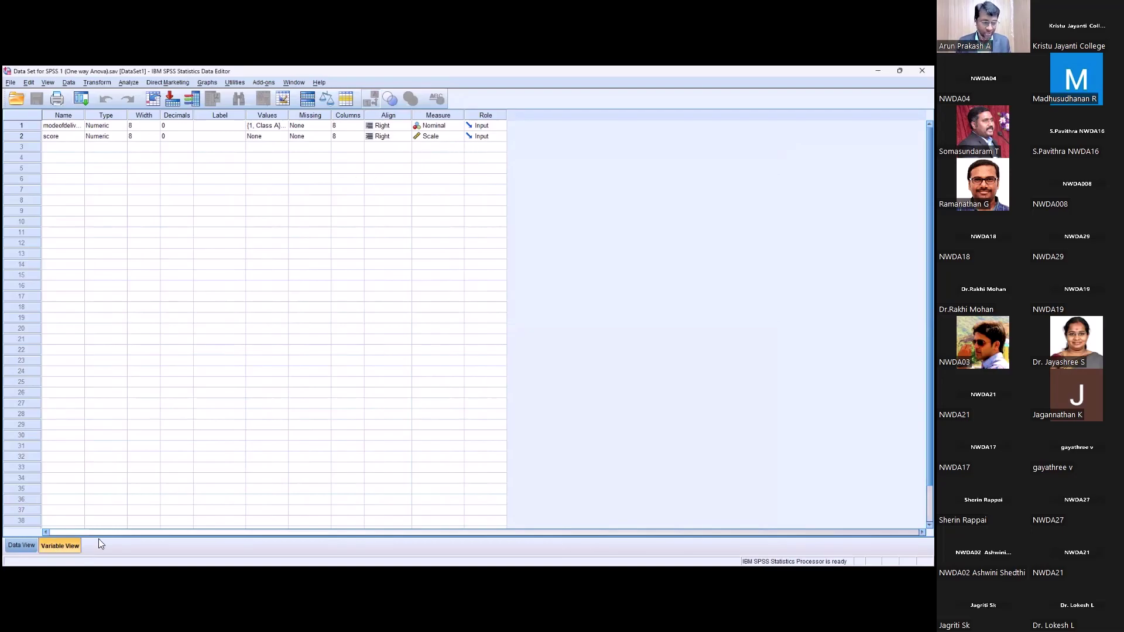
{"action": "left_click", "coordinate": [21, 545]}
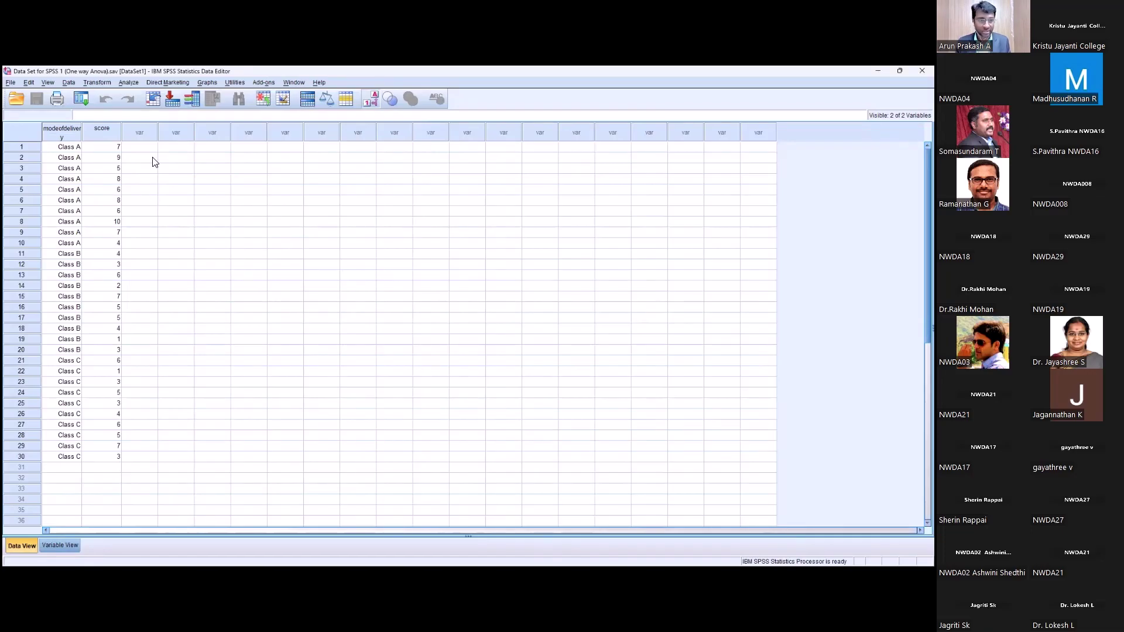
- Set up a One-Way ANOVA under Compare Means with score as the dependent variable and modeofdelivery as the factor
{"action": "left_click", "coordinate": [128, 83]}
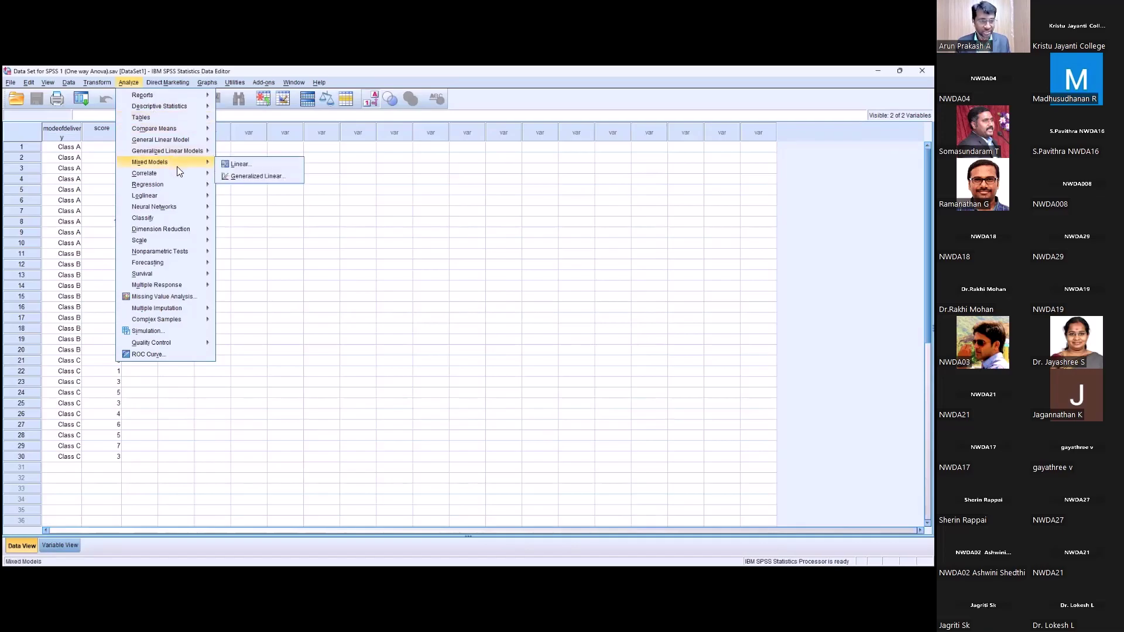
{"action": "mouse_move", "coordinate": [186, 144]}
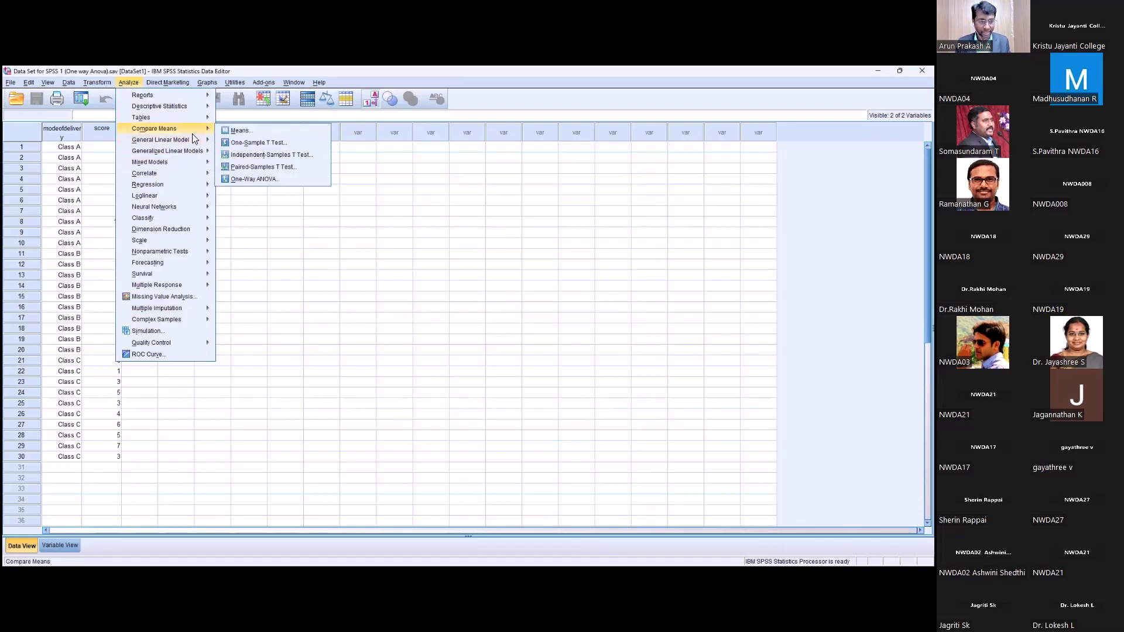
{"action": "left_click", "coordinate": [254, 180]}
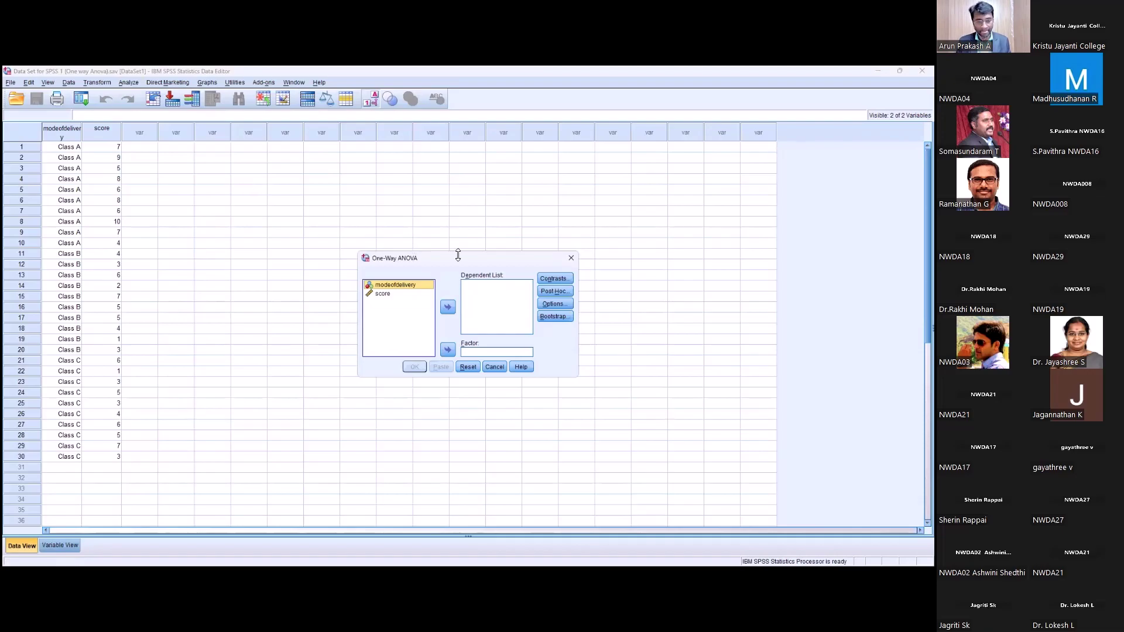
{"action": "left_click_drag", "start_coordinate": [457, 261], "coordinate": [465, 203]}
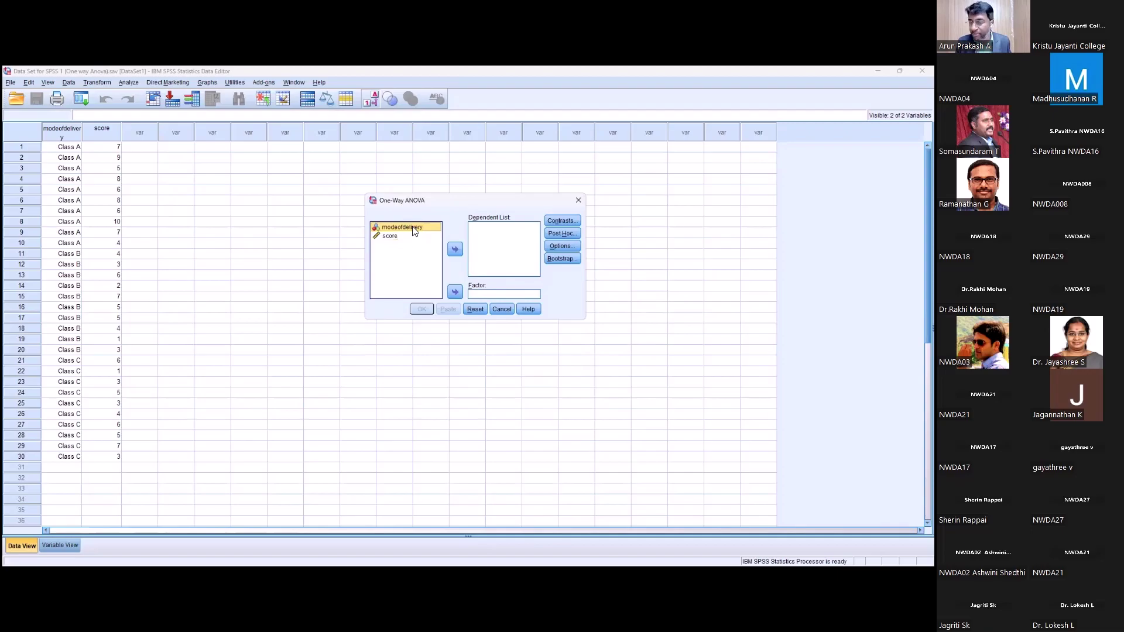
{"action": "left_click", "coordinate": [390, 236]}
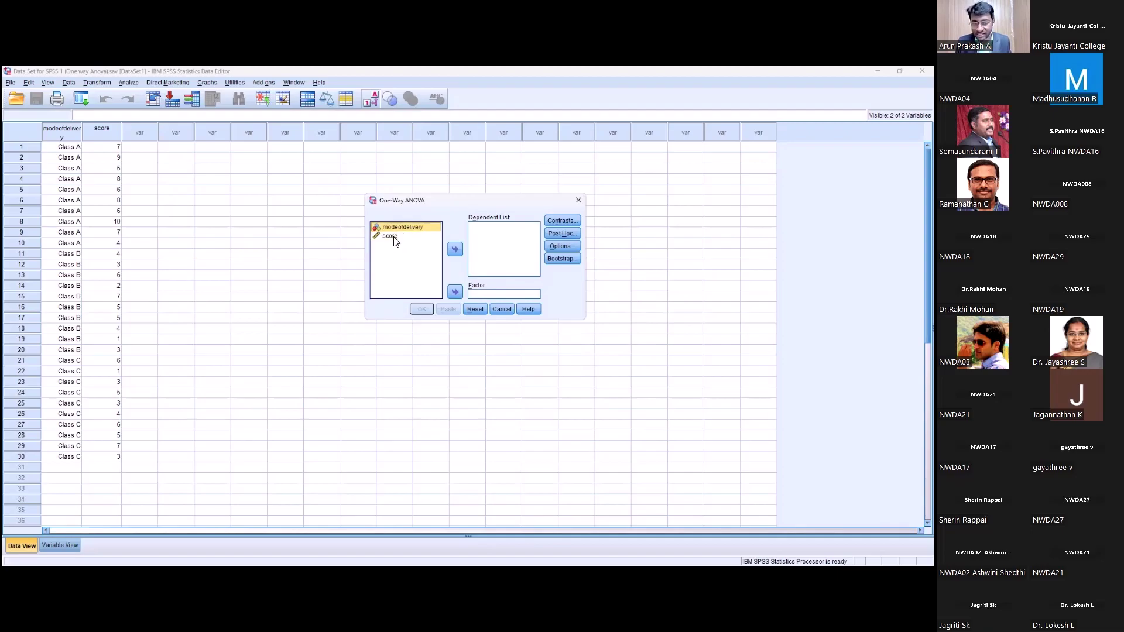
{"action": "left_click", "coordinate": [452, 252]}
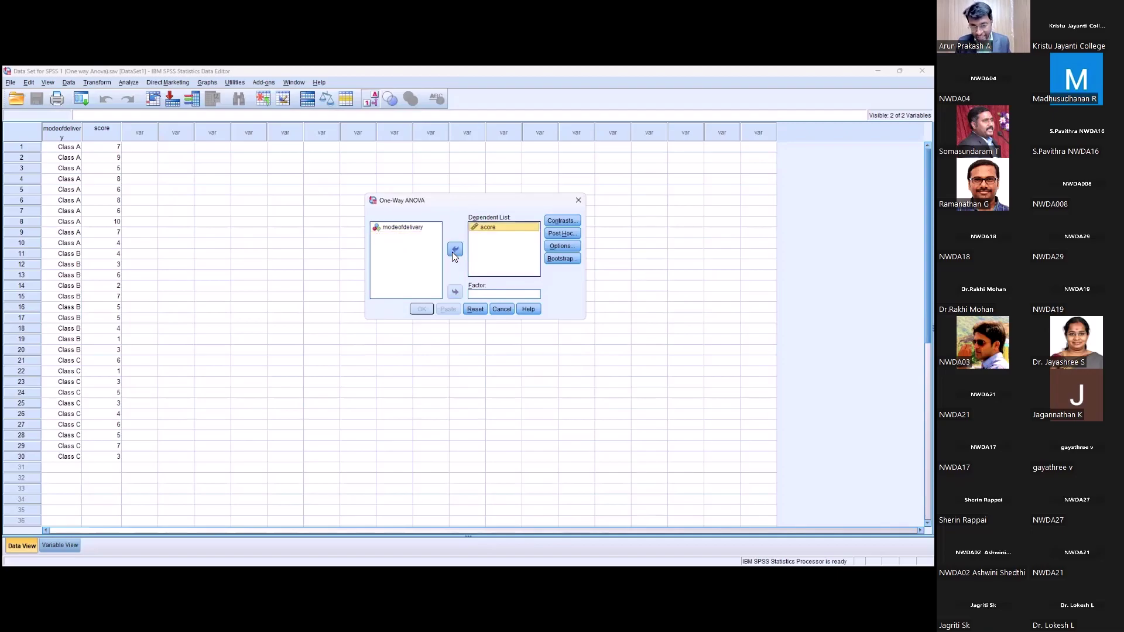
{"action": "left_click", "coordinate": [407, 228]}
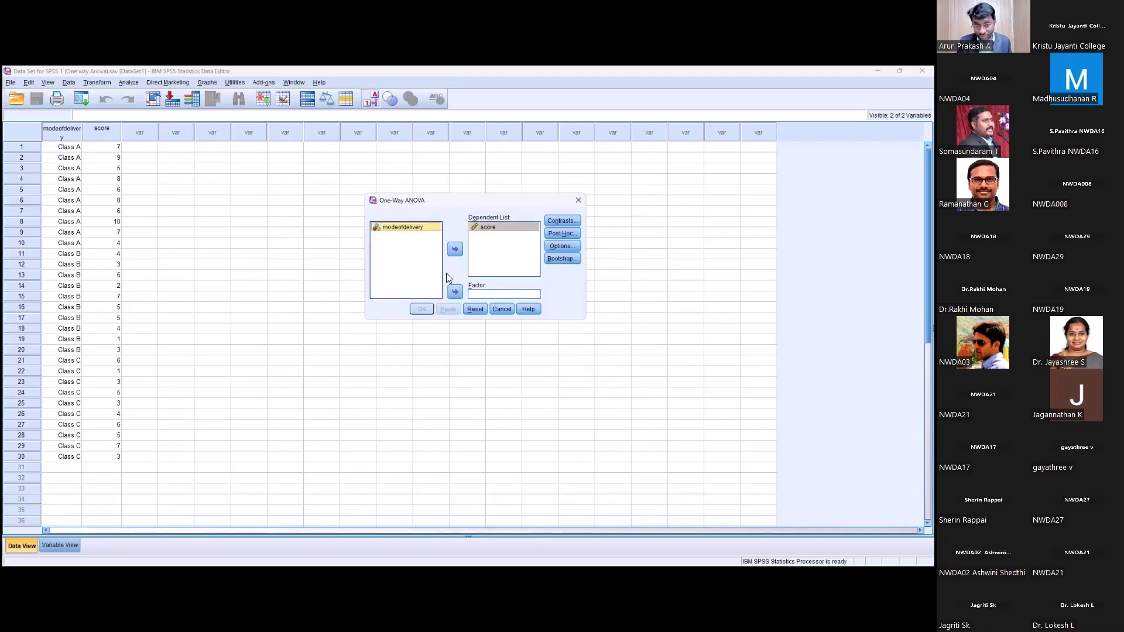
{"action": "left_click", "coordinate": [455, 293]}
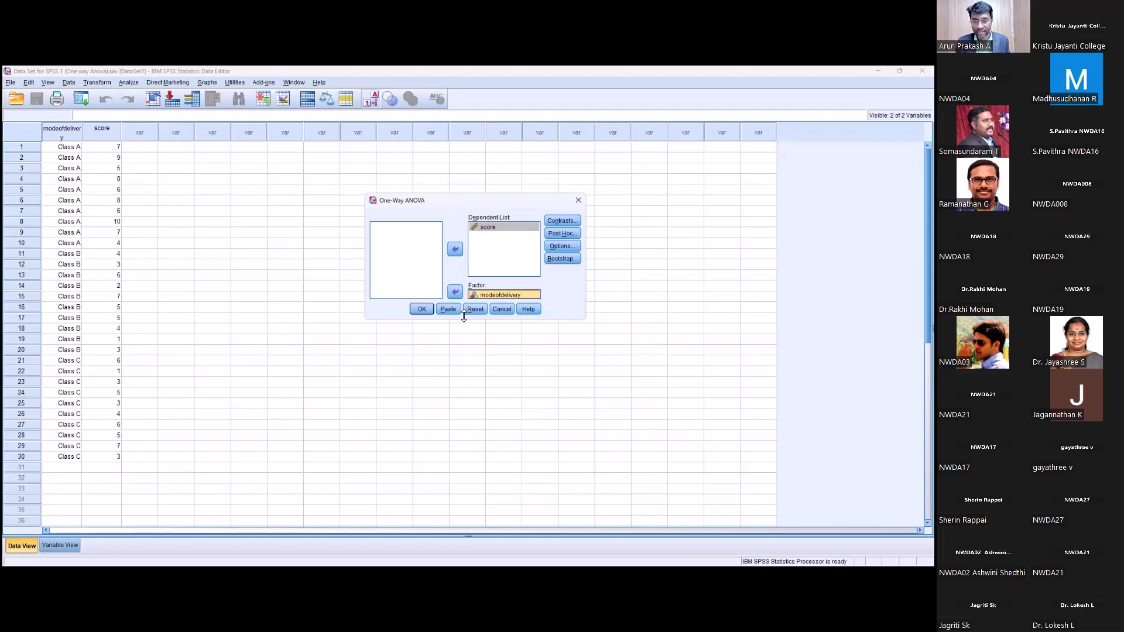
- Look over the Contrasts settings of the One-Way ANOVA and close them without changes
{"action": "left_click", "coordinate": [572, 223]}
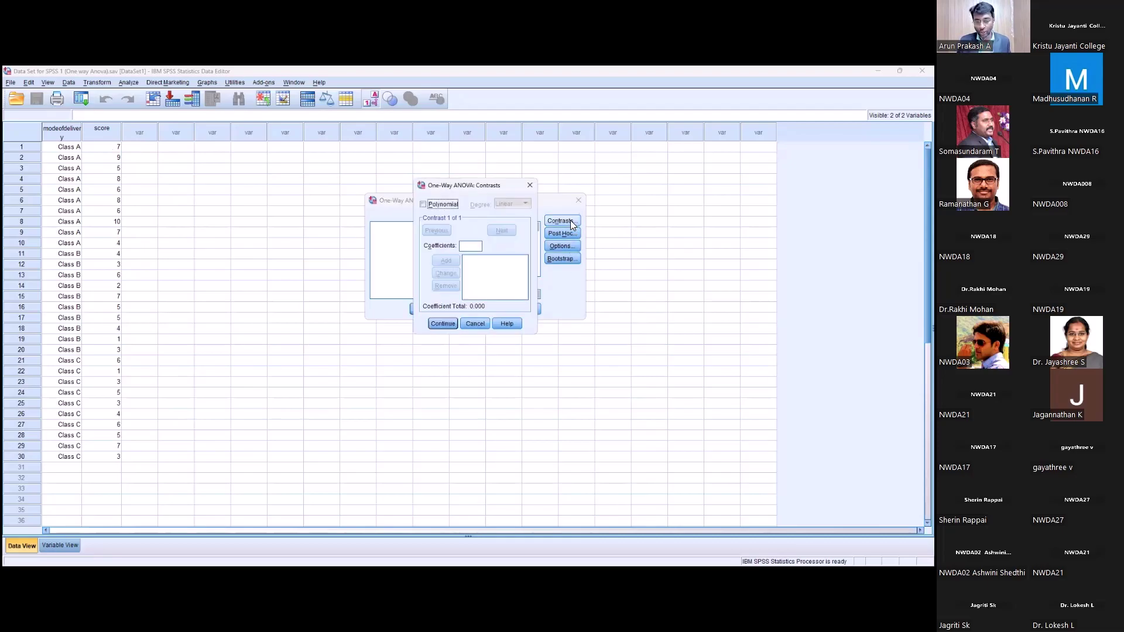
{"action": "left_click", "coordinate": [562, 179]}
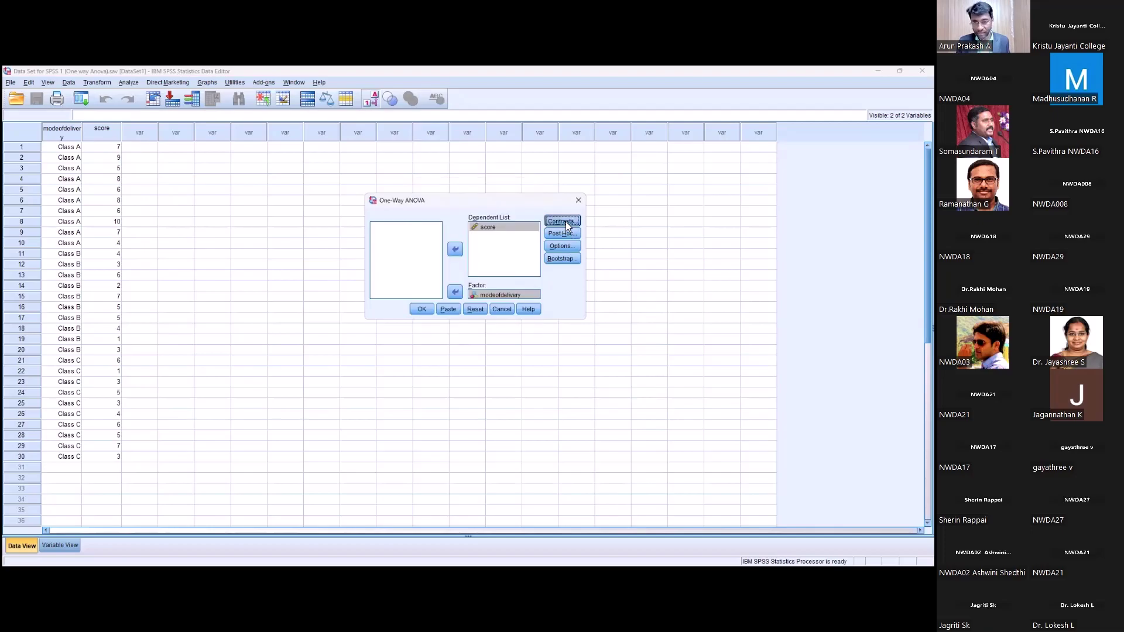
{"action": "left_click", "coordinate": [565, 221]}
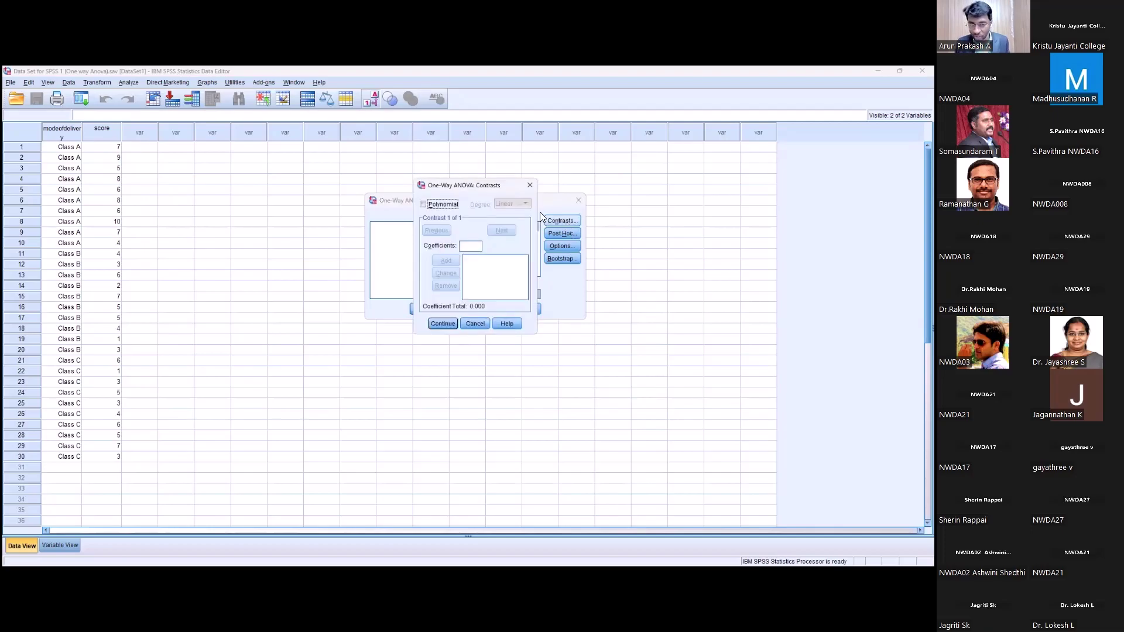
{"action": "left_click", "coordinate": [533, 188]}
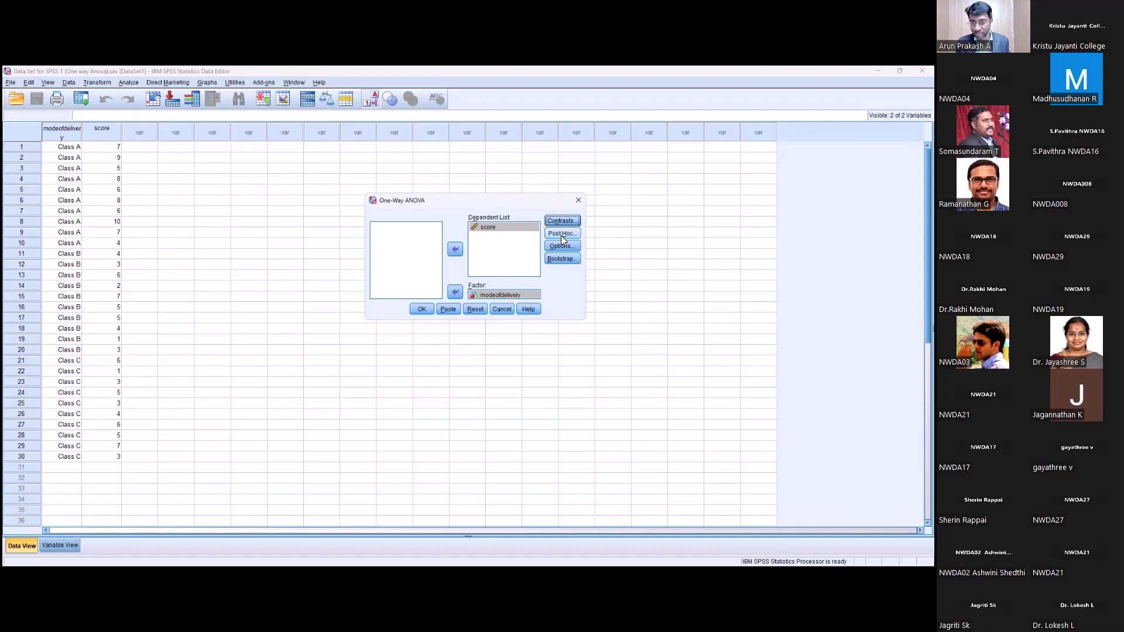
- Enable the LSD, Bonferroni and Tukey post hoc comparisons for the One-Way ANOVA
{"action": "left_click", "coordinate": [561, 234]}
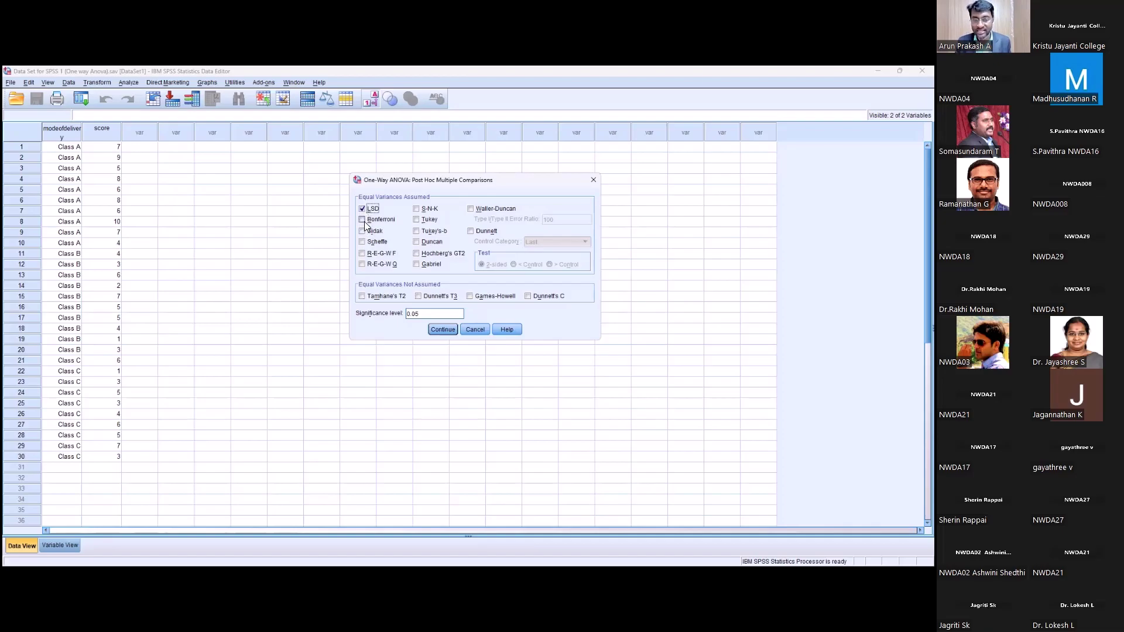
{"action": "left_click", "coordinate": [363, 221]}
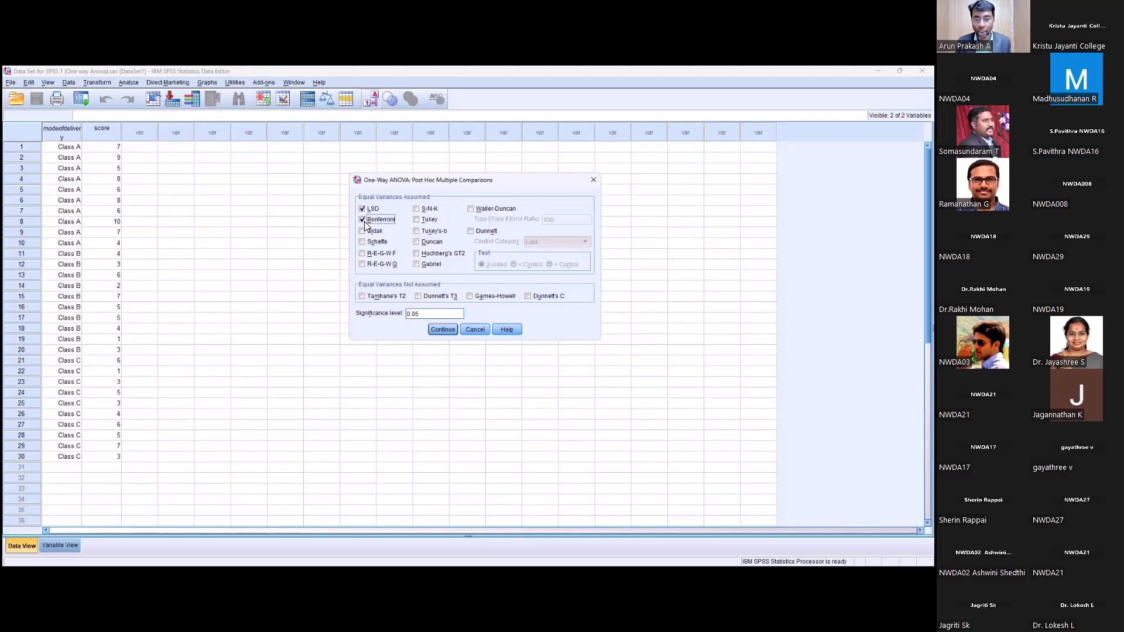
{"action": "left_click", "coordinate": [418, 223]}
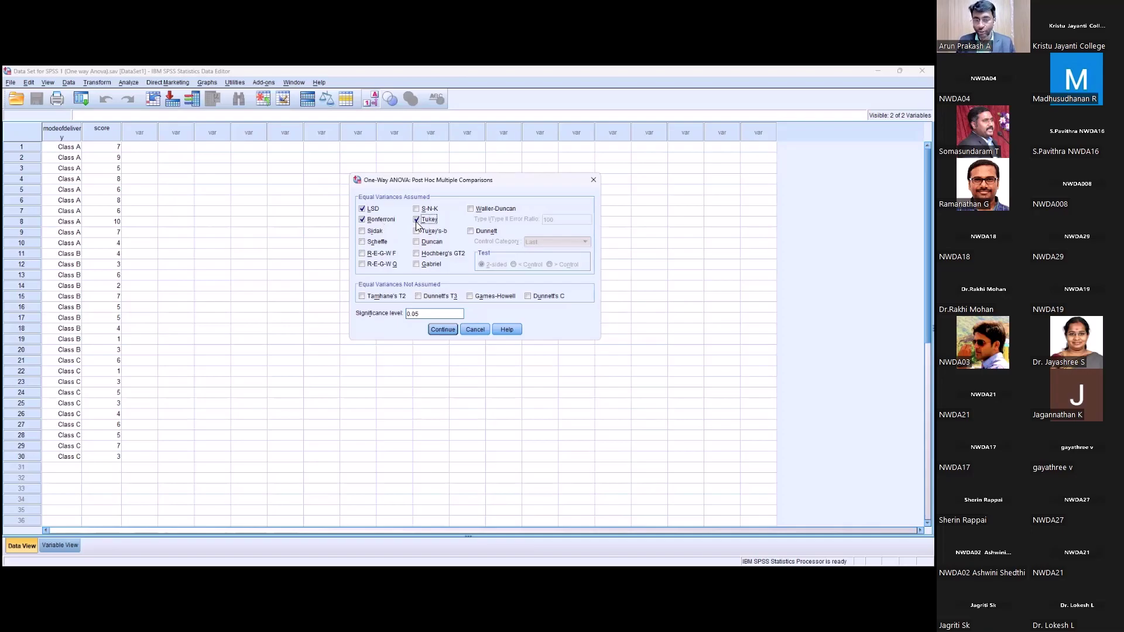
{"action": "left_click", "coordinate": [443, 329]}
- Include the Descriptive statistics and the Homogeneity of variance test in the One-Way ANOVA output
{"action": "left_click", "coordinate": [554, 249]}
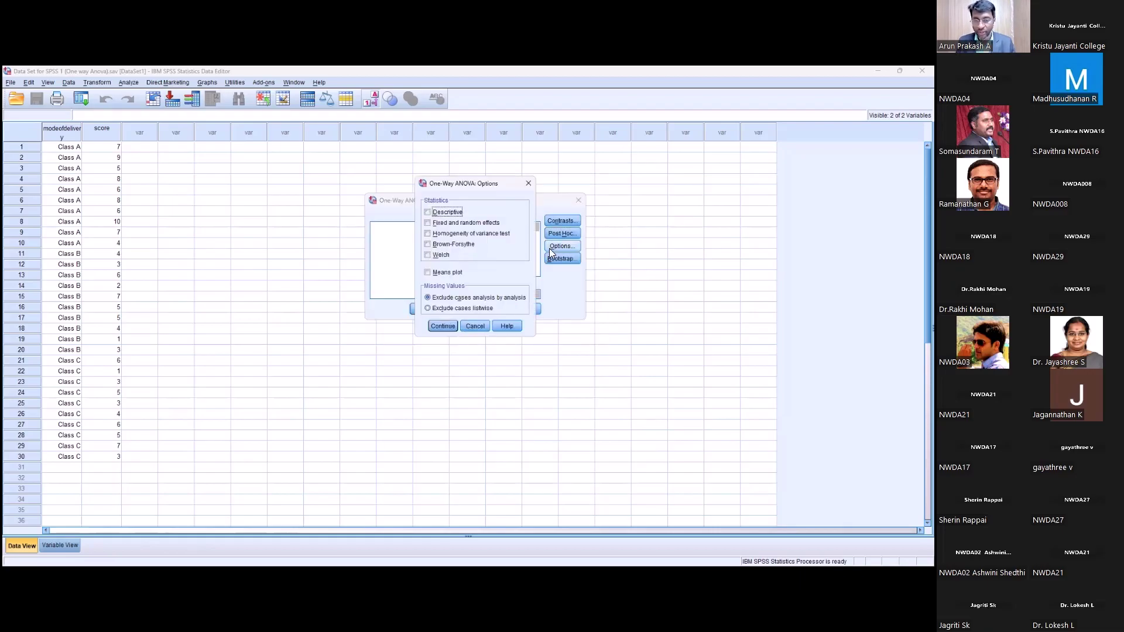
{"action": "left_click", "coordinate": [429, 215]}
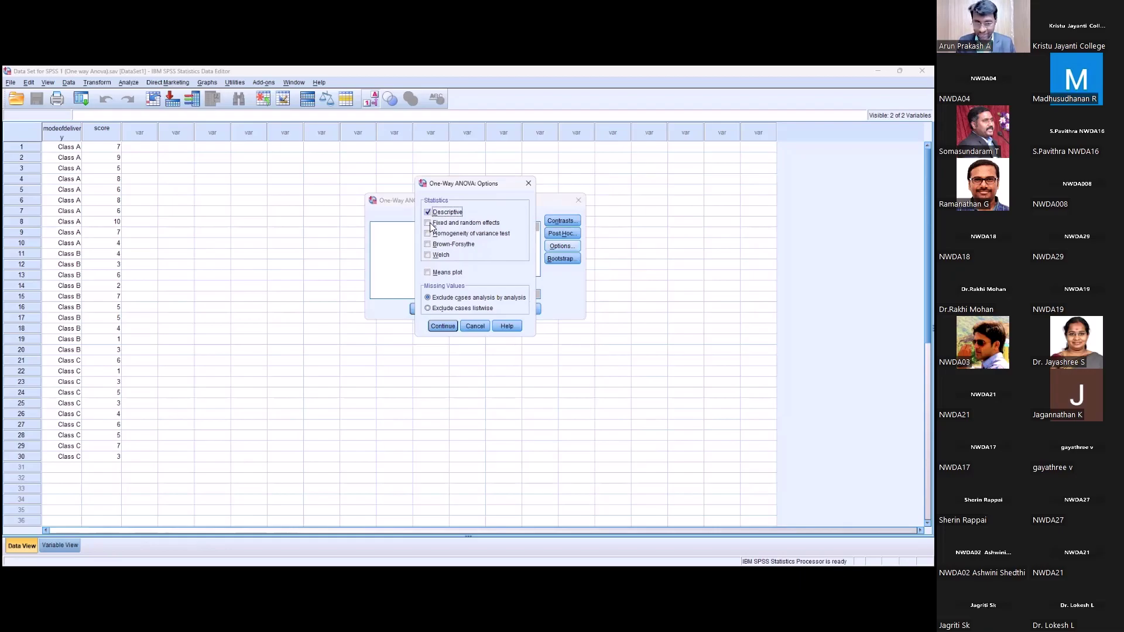
{"action": "left_click", "coordinate": [431, 235]}
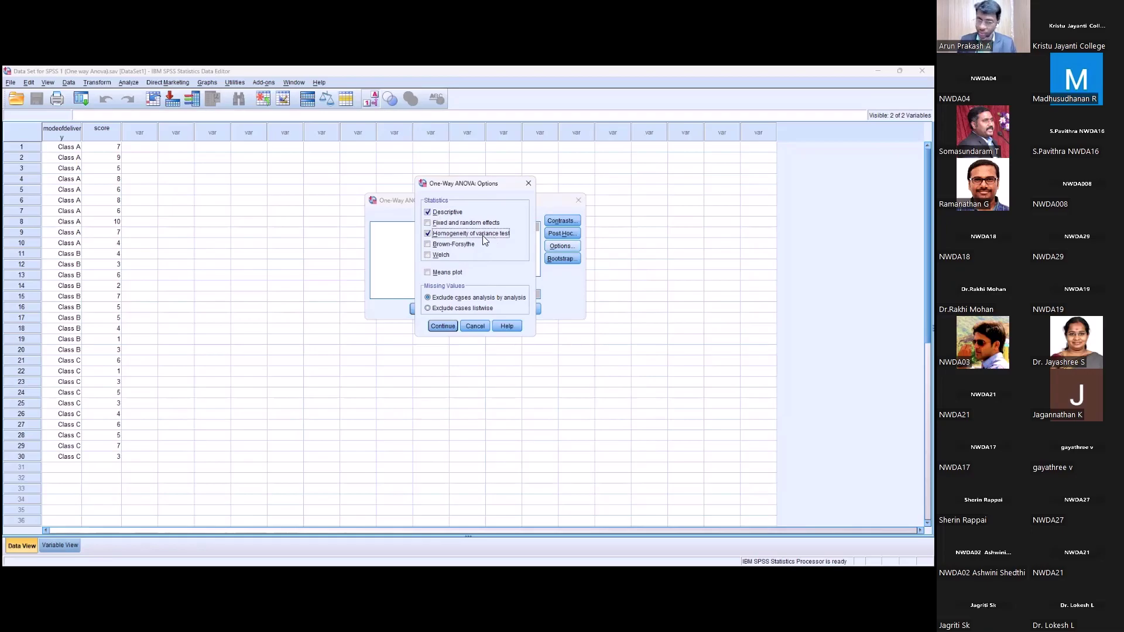
{"action": "left_click", "coordinate": [443, 327]}
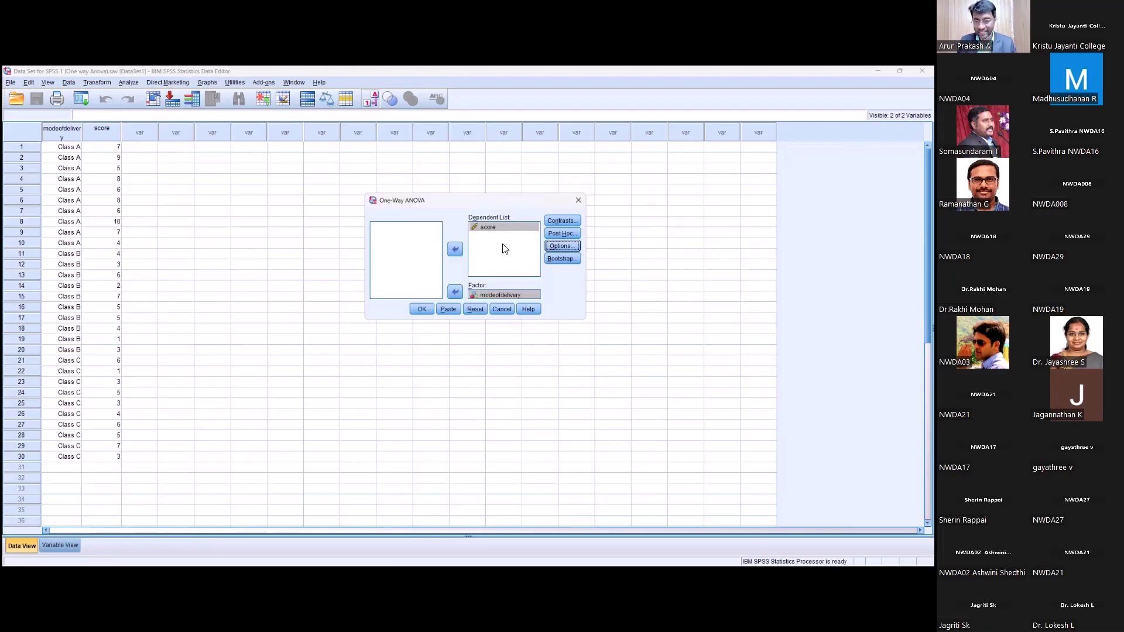
- Check the Bootstrap settings without enabling bootstrapping, and run the One-Way ANOVA
{"action": "left_click", "coordinate": [576, 259]}
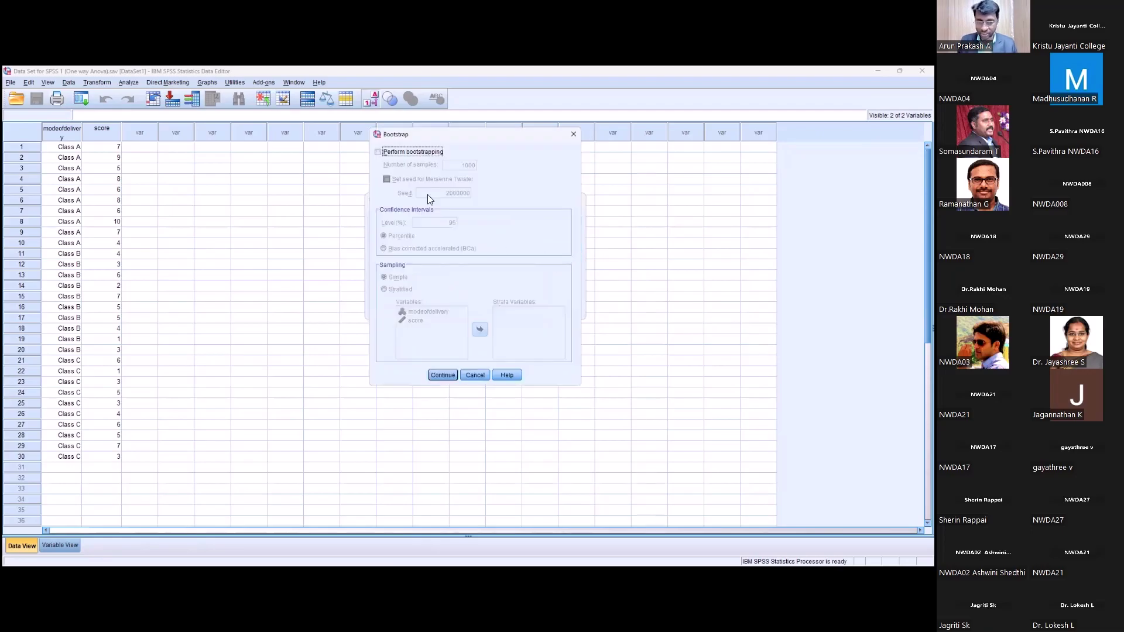
{"action": "left_click", "coordinate": [574, 135]}
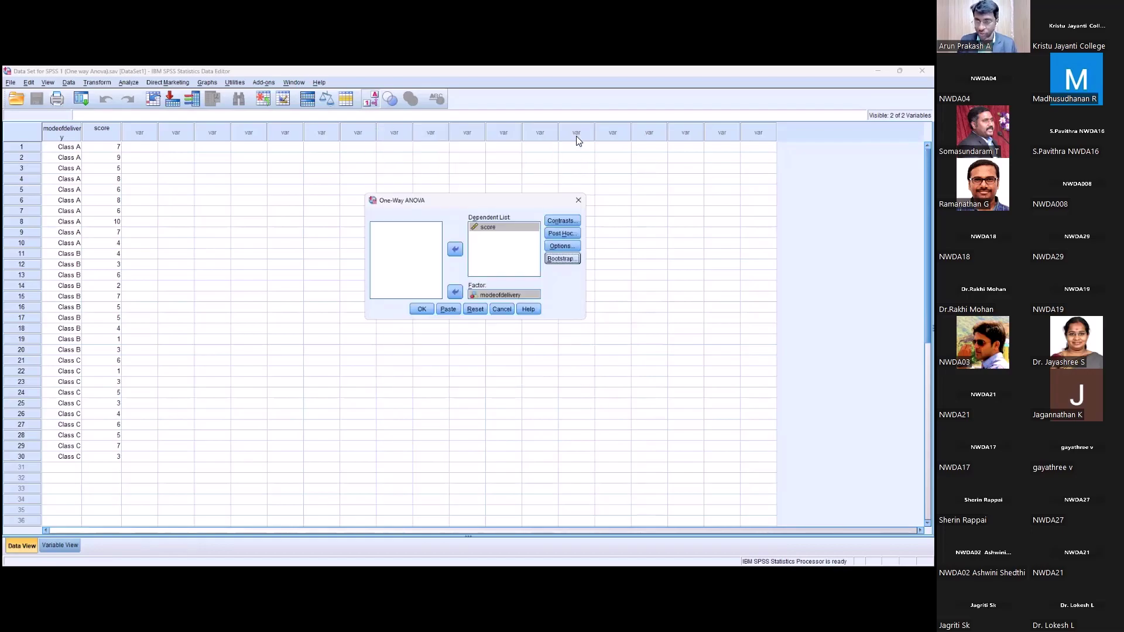
{"action": "left_click", "coordinate": [422, 310]}
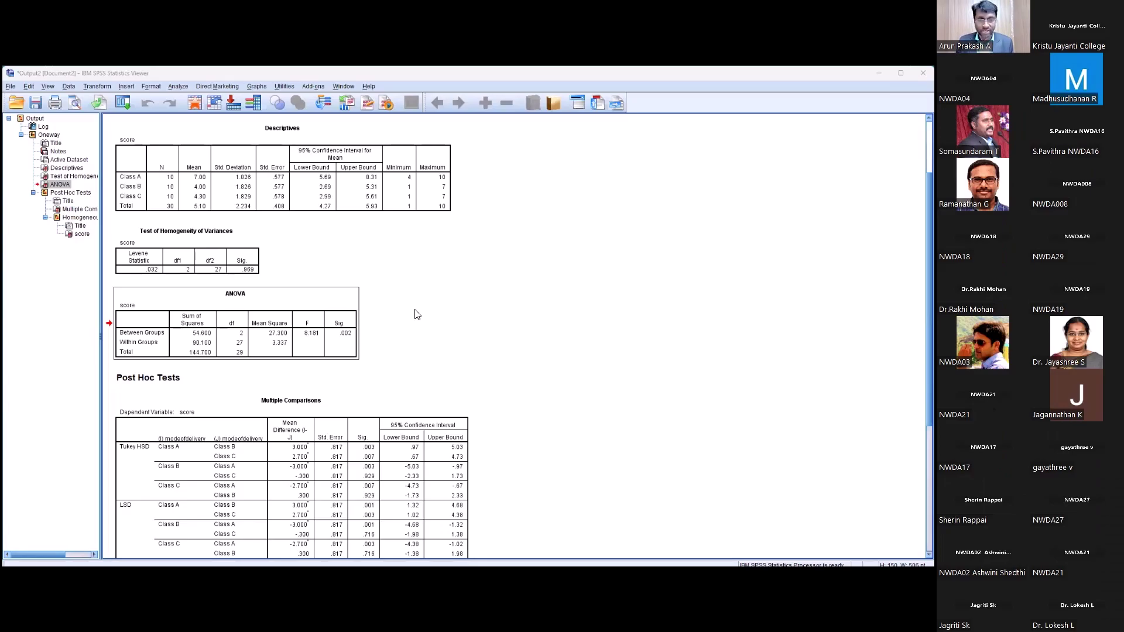
- Compare the F value in the SPSS ANOVA table with the Between Groups F value on Sheet2 of the Excel workbook
{"action": "left_click", "coordinate": [312, 349]}
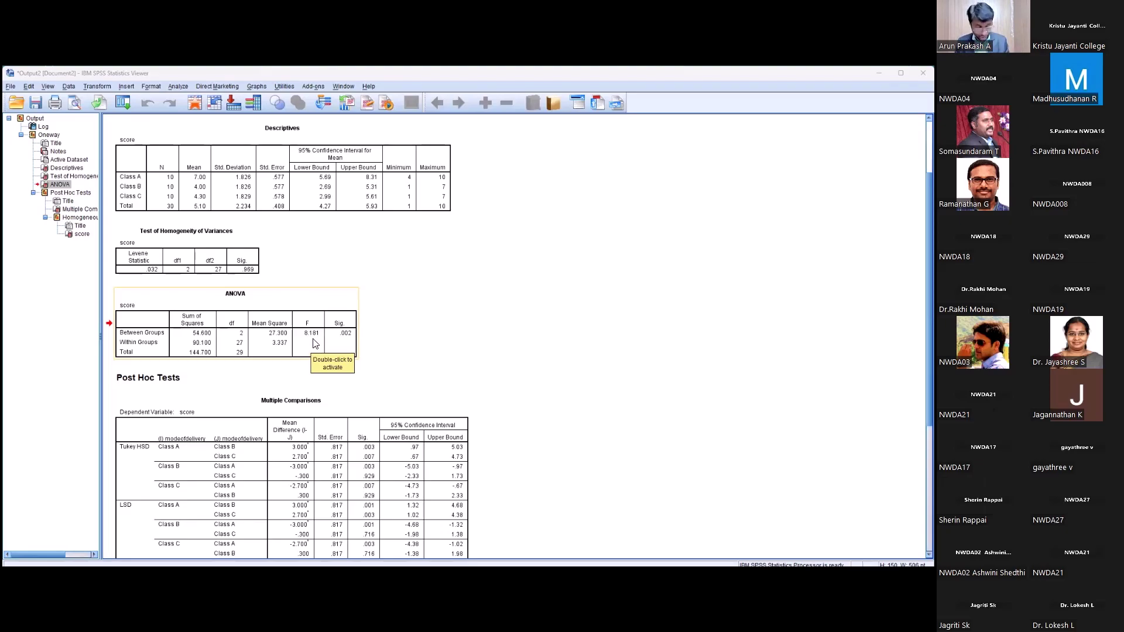
{"action": "left_click", "coordinate": [315, 343]}
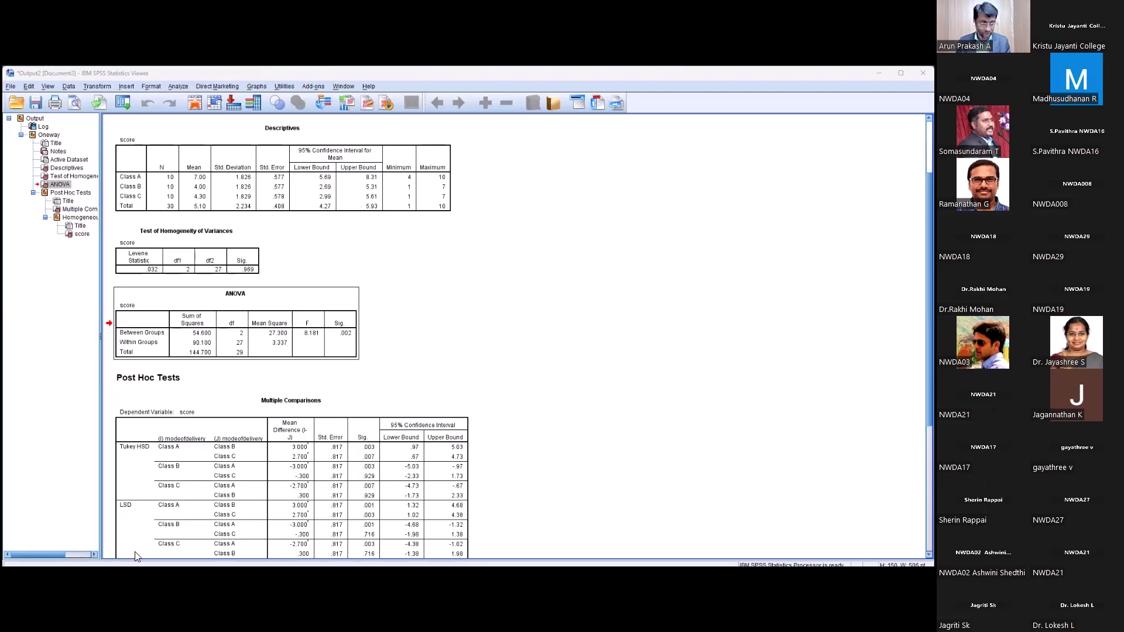
{"action": "key", "text": "alt+Tab"}
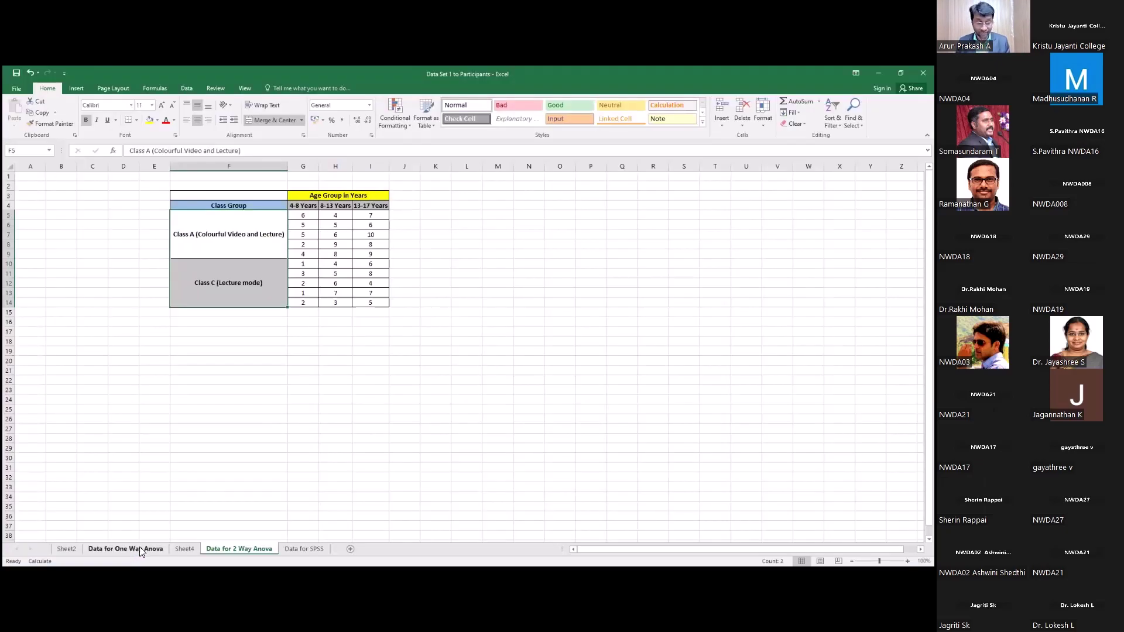
{"action": "left_click", "coordinate": [139, 546]}
{"action": "left_click", "coordinate": [68, 549]}
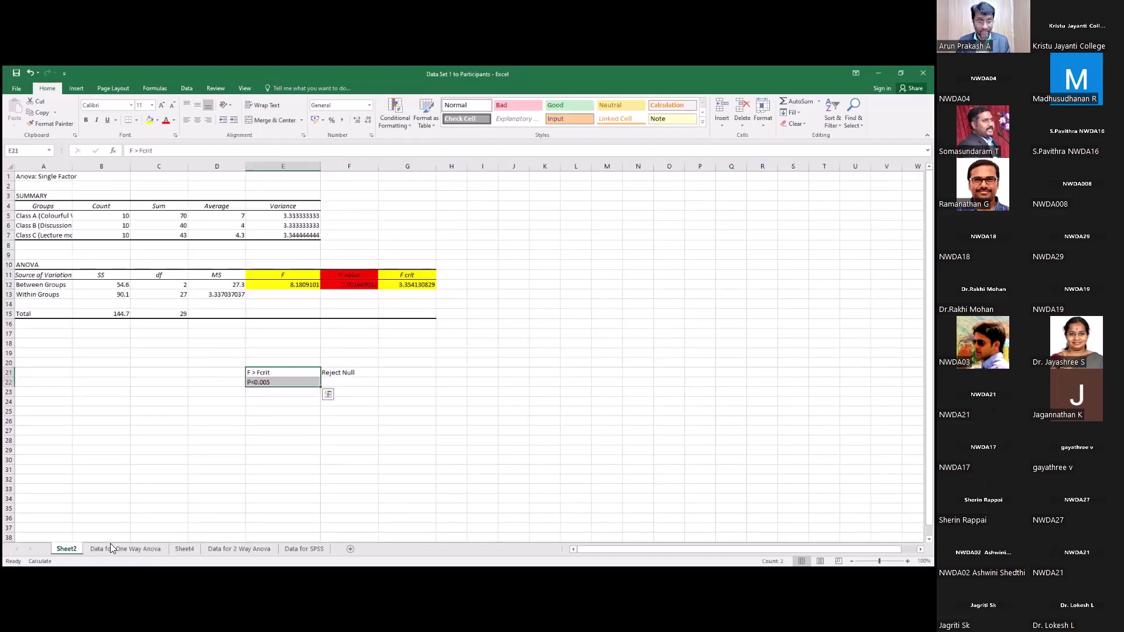
{"action": "left_click", "coordinate": [307, 285]}
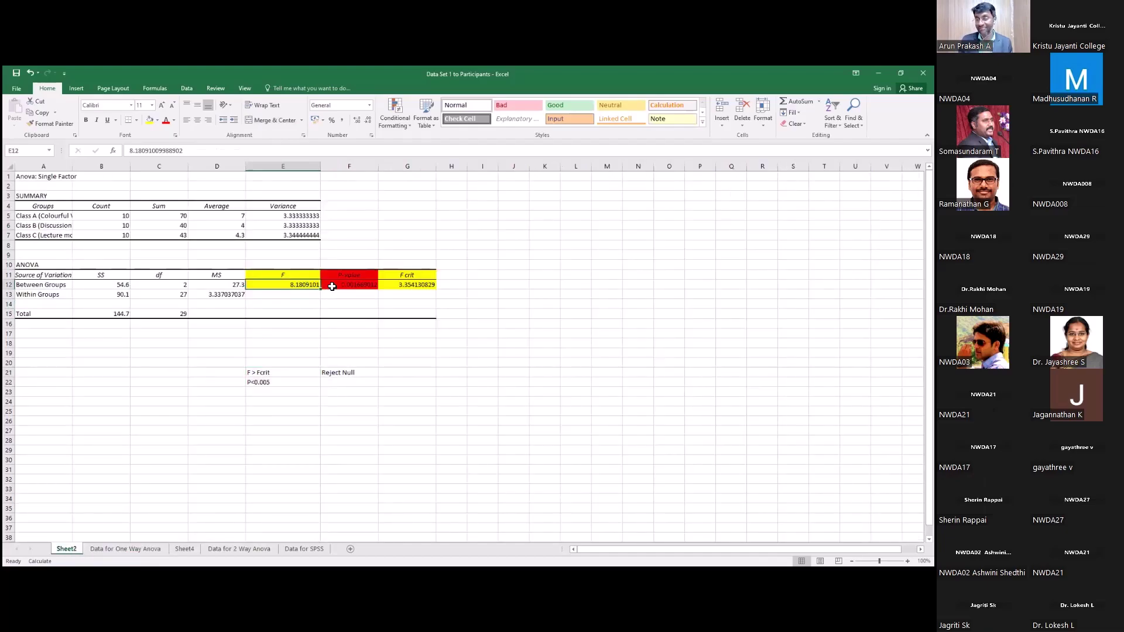
- Compare the Between Groups P-value on the Excel sheet with the Sig. value in the SPSS ANOVA table
{"action": "left_click", "coordinate": [369, 285]}
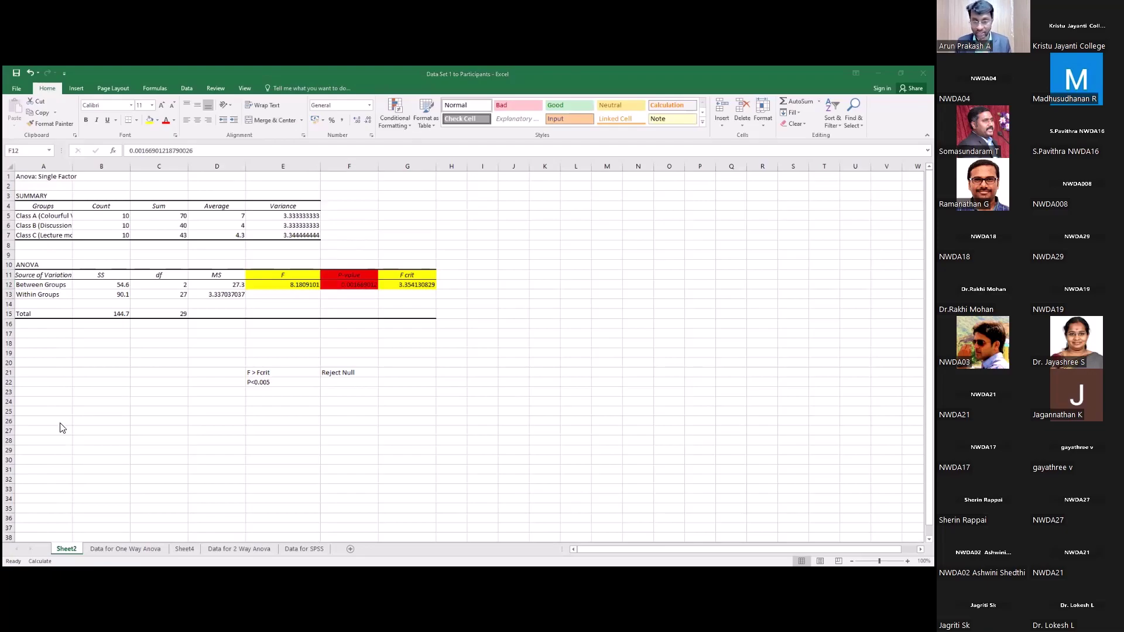
{"action": "key", "text": "alt+Tab"}
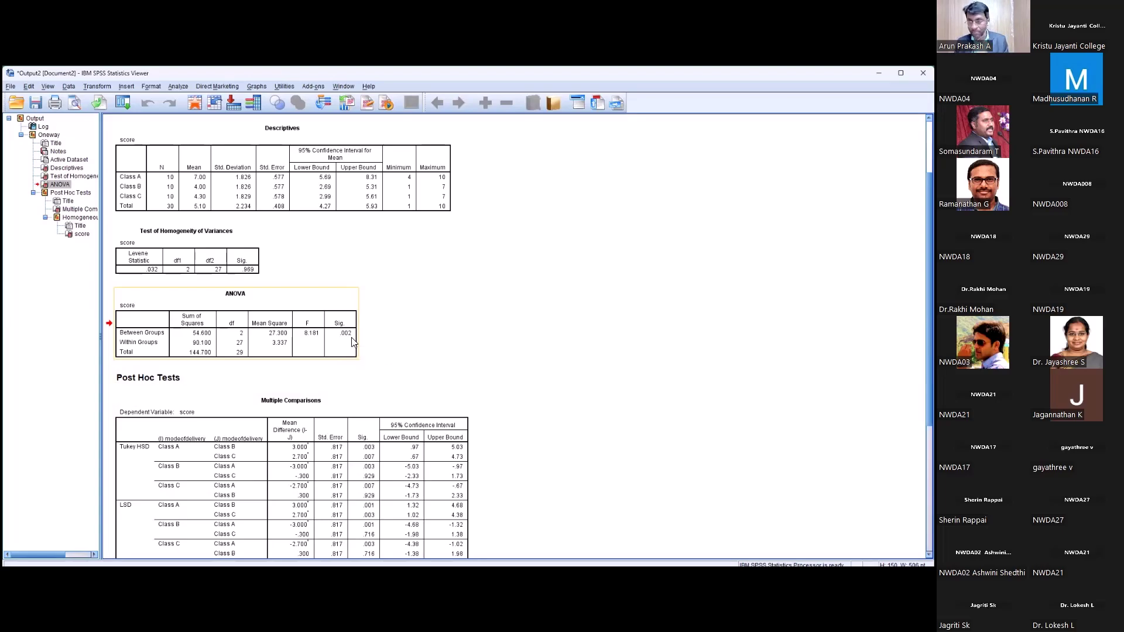
{"action": "left_click", "coordinate": [331, 336]}
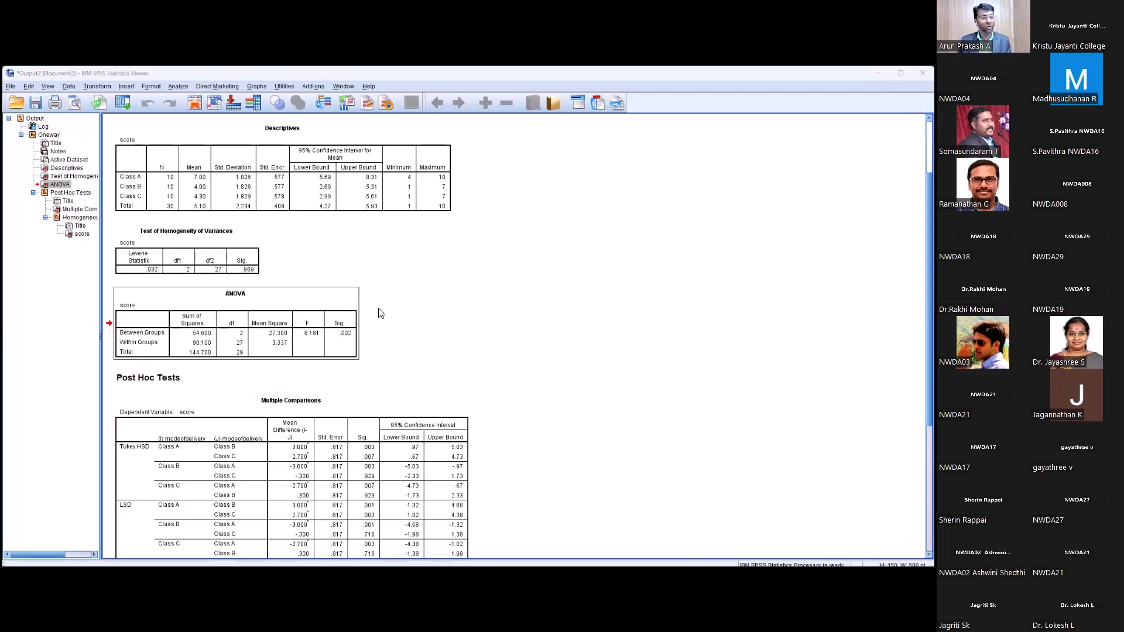
- Review the One-Way ANOVA output, from the descriptives to the ANOVA table, alongside the mode of delivery and score data
{"action": "key", "text": "alt+Tab"}
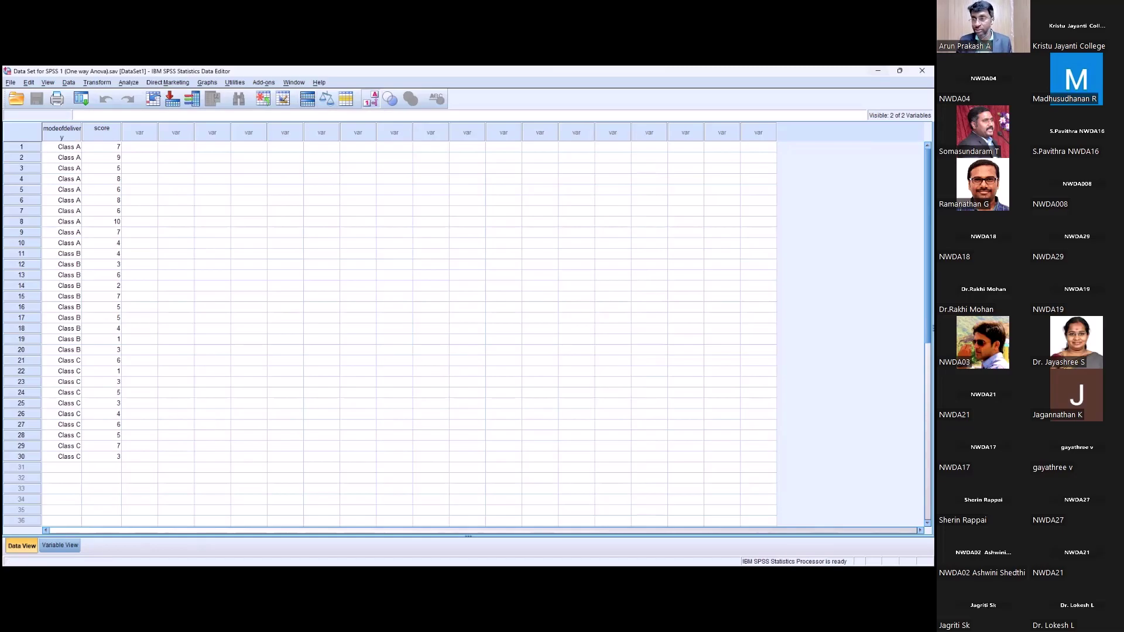
{"action": "key", "text": "alt+Tab"}
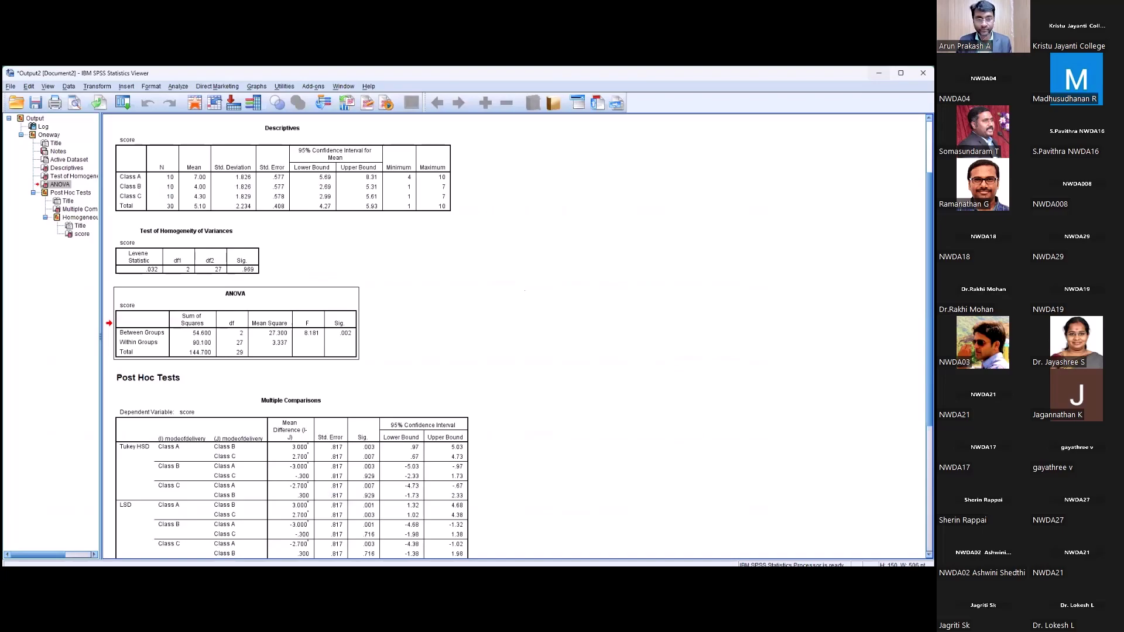
{"action": "key", "text": "alt+Tab"}
{"action": "key", "text": "alt+Tab"}
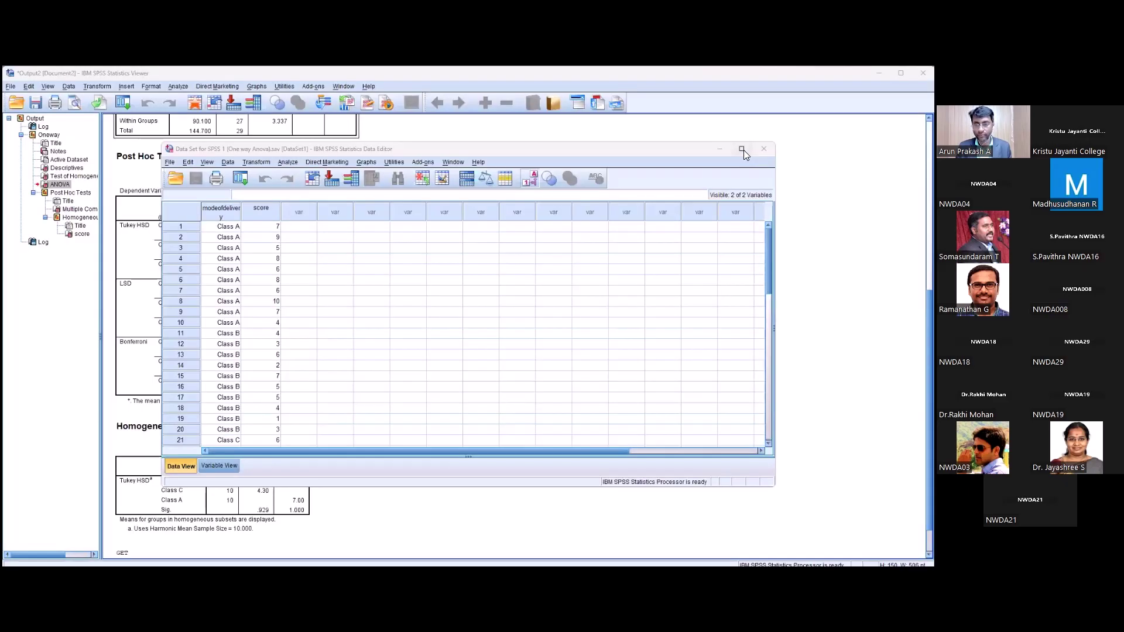
{"action": "left_click", "coordinate": [742, 150]}
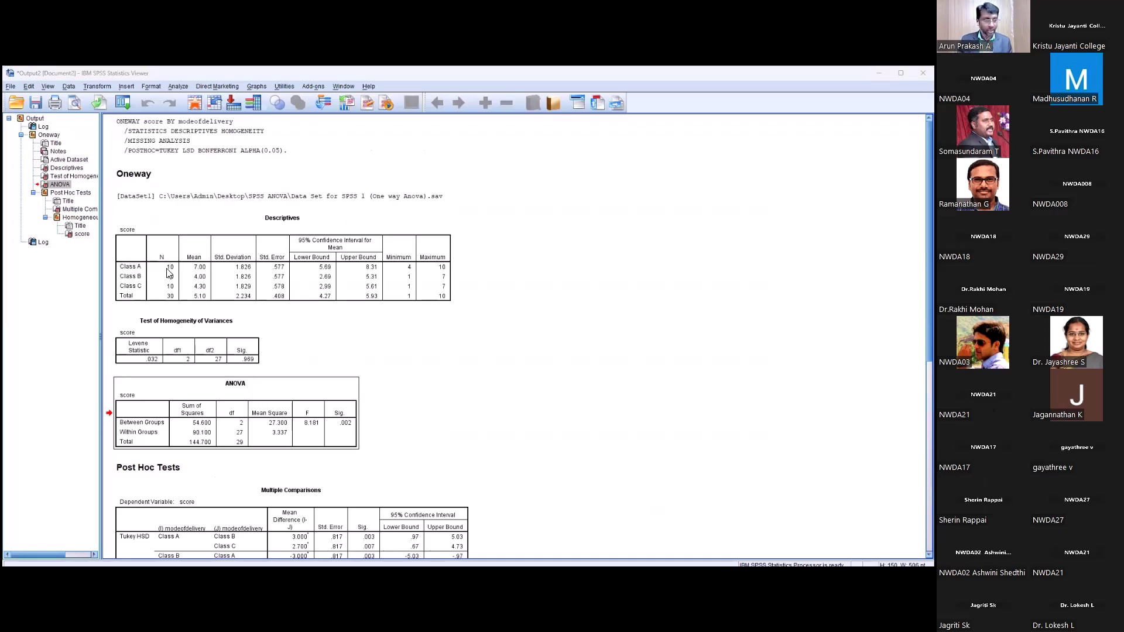
{"action": "key", "text": "alt+Tab"}
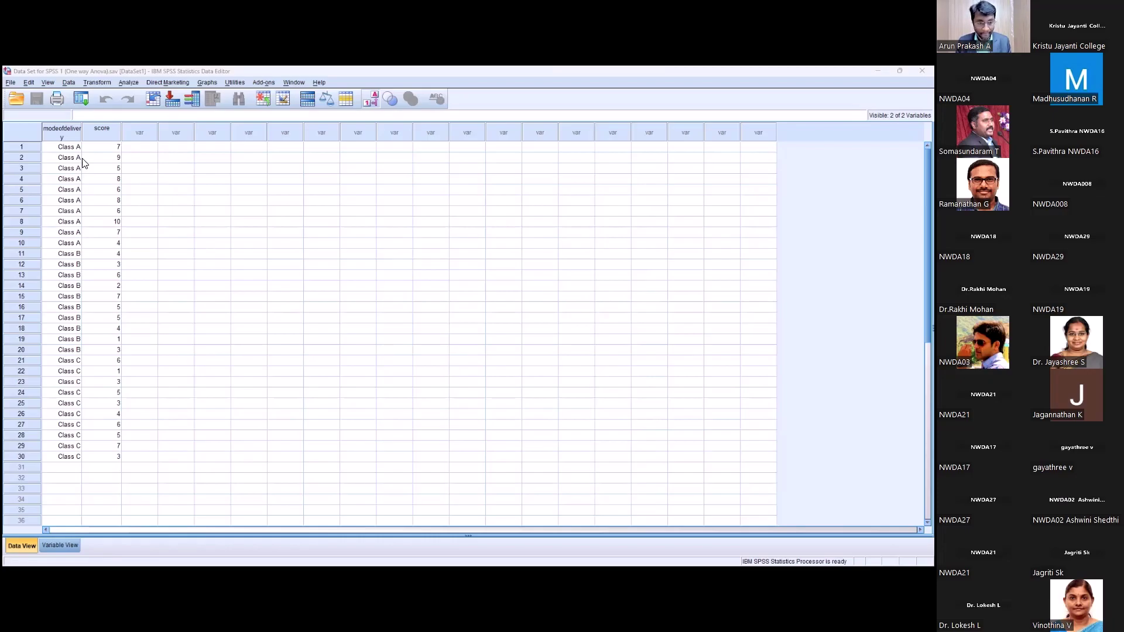
{"action": "key", "text": "alt+Tab"}
{"action": "scroll", "coordinate": [310, 370], "scroll_direction": "down", "scroll_amount": 3}
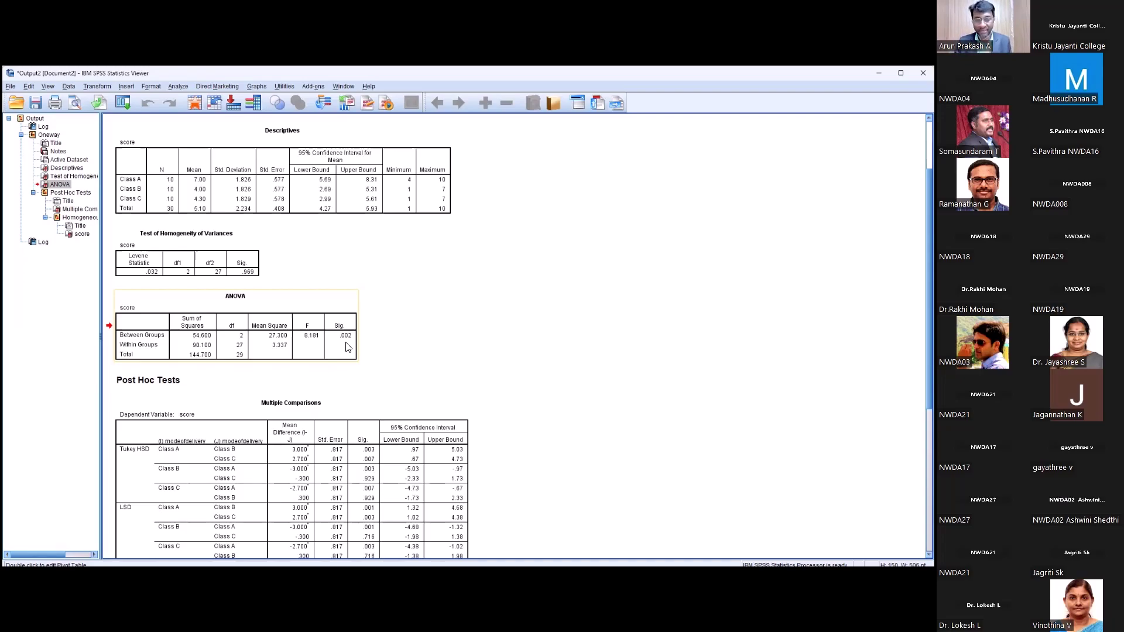
{"action": "left_click", "coordinate": [246, 350]}
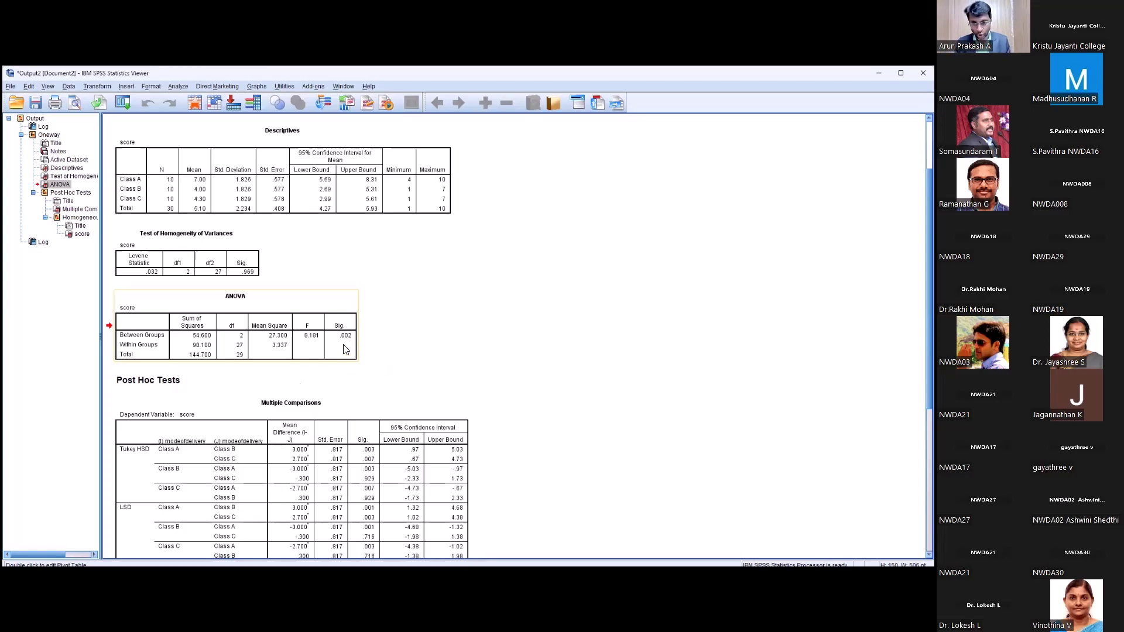
- Switch to the two-way ANOVA data set and examine its Boys and Girls rows under Gender and the whole Age column
{"action": "key", "text": "alt+Tab"}
{"action": "left_click", "coordinate": [176, 150]}
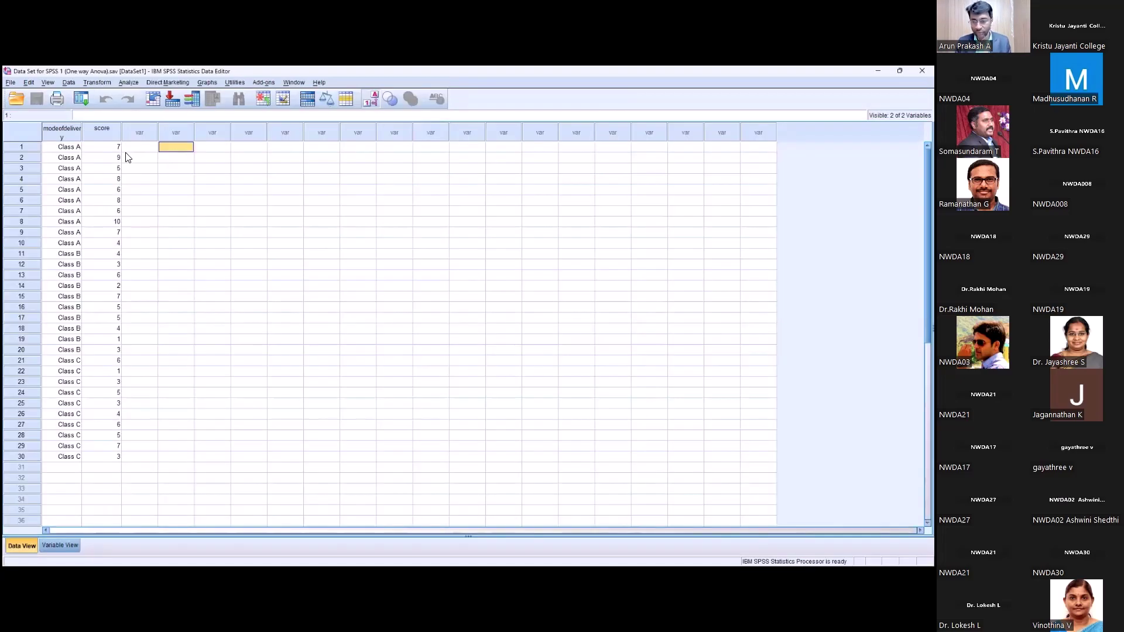
{"action": "key", "text": "alt+Tab"}
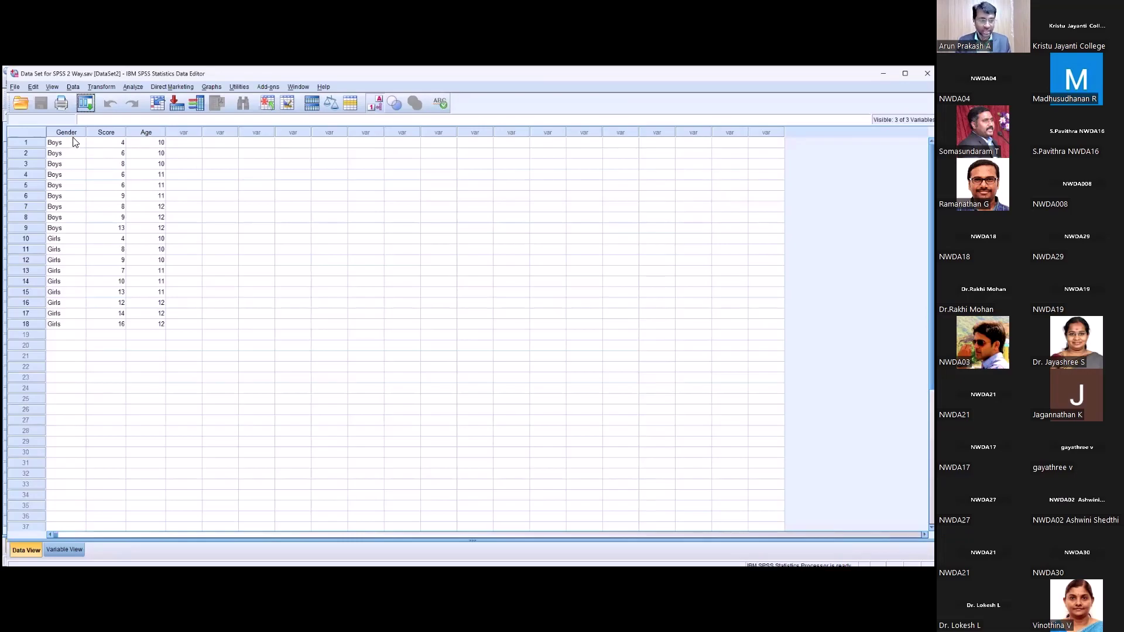
{"action": "left_click_drag", "start_coordinate": [73, 143], "coordinate": [75, 226]}
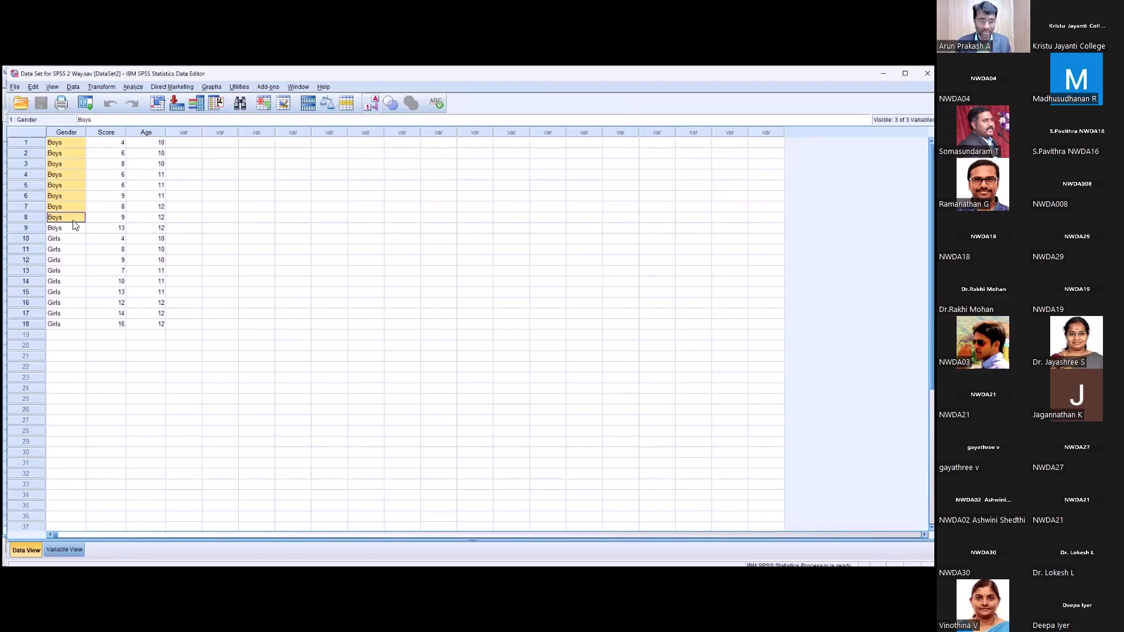
{"action": "left_click_drag", "start_coordinate": [75, 225], "coordinate": [73, 326]}
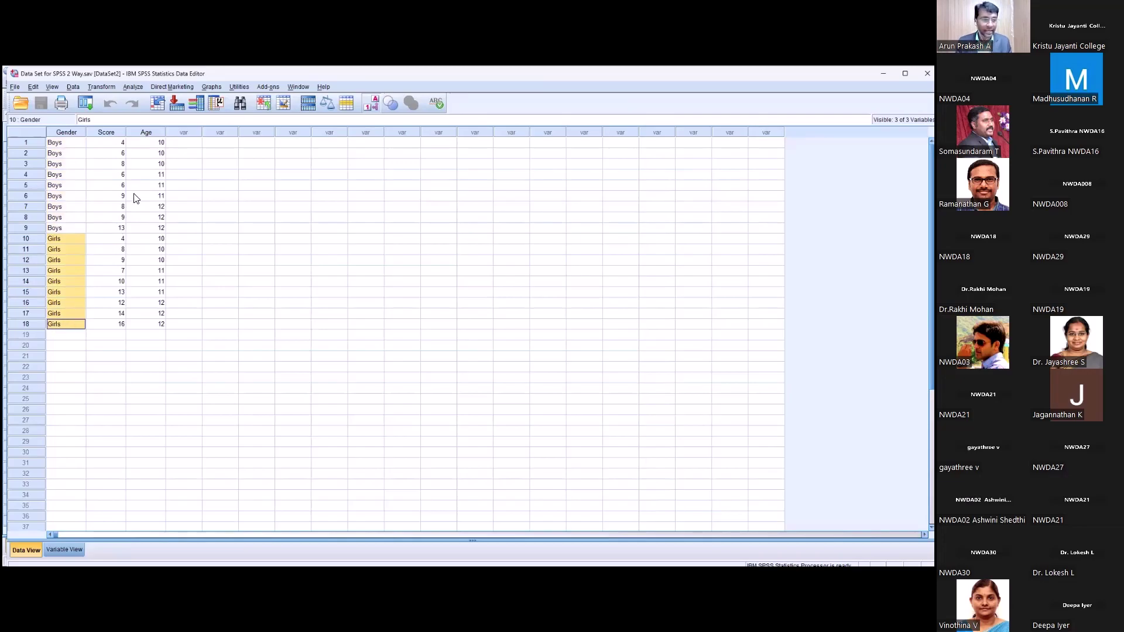
{"action": "left_click_drag", "start_coordinate": [154, 147], "coordinate": [154, 325]}
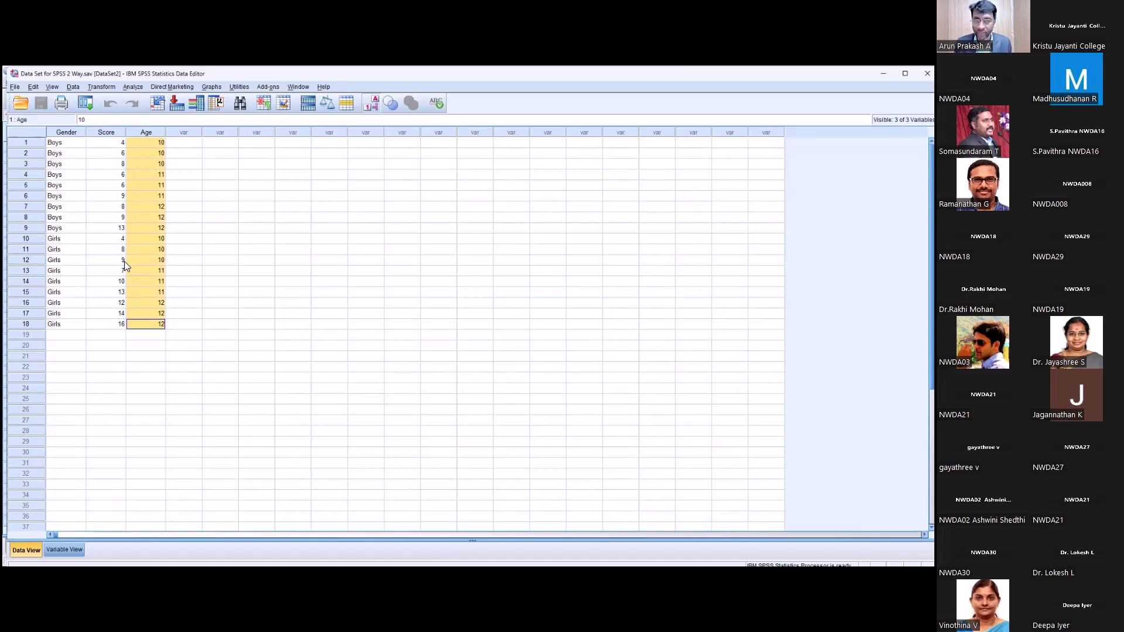
- Start a General Linear Model Univariate analysis with Score as the dependent variable
{"action": "left_click", "coordinate": [137, 89]}
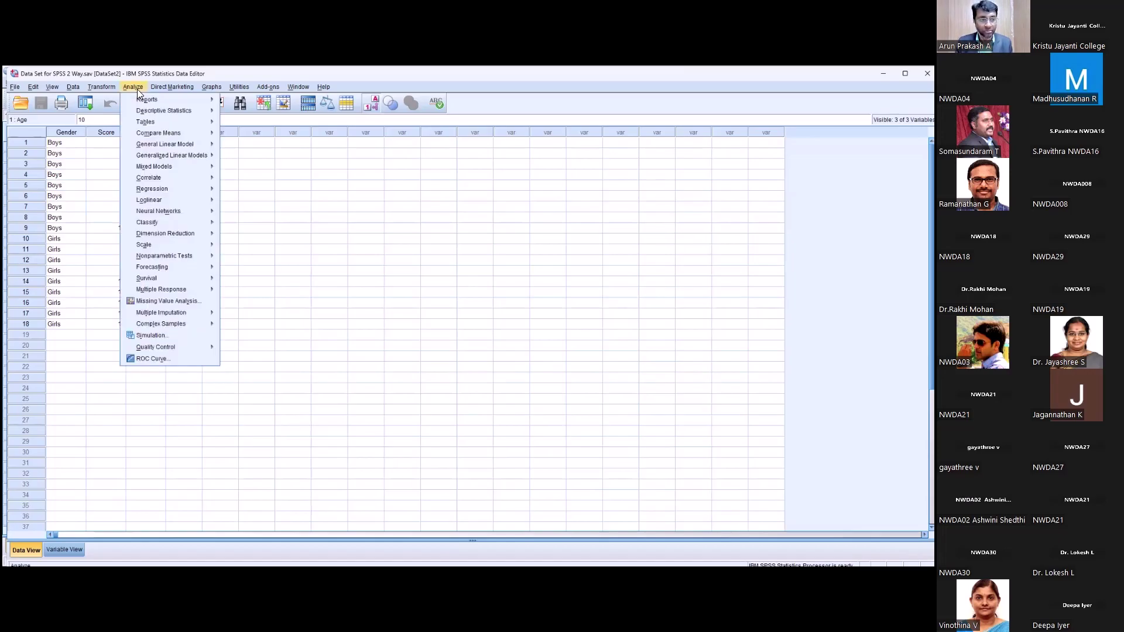
{"action": "mouse_move", "coordinate": [181, 167]}
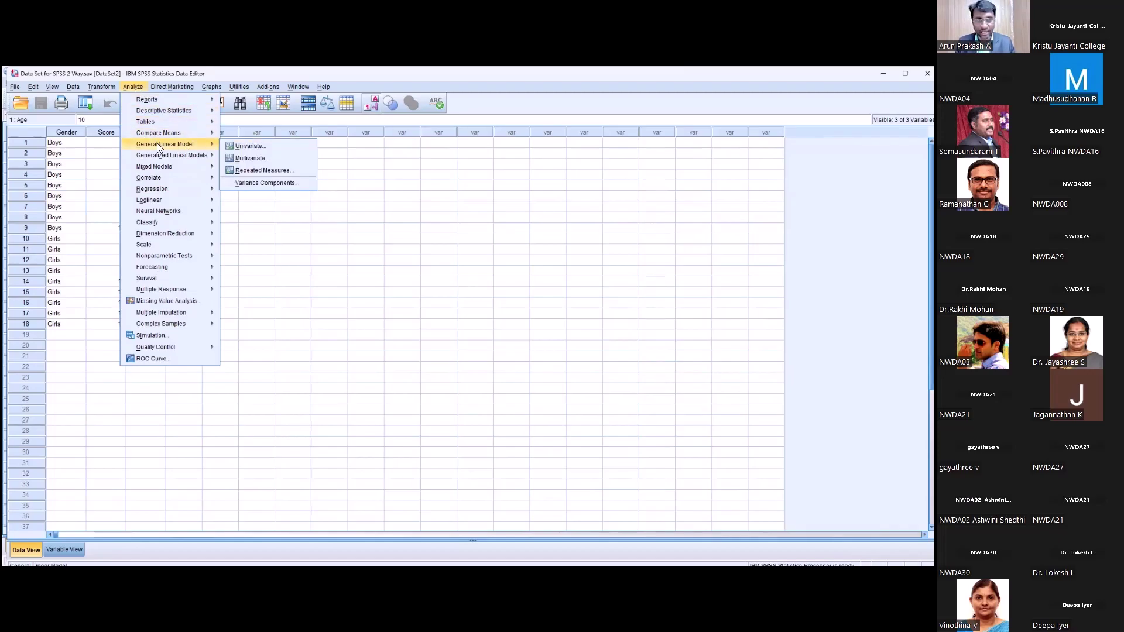
{"action": "left_click", "coordinate": [267, 146]}
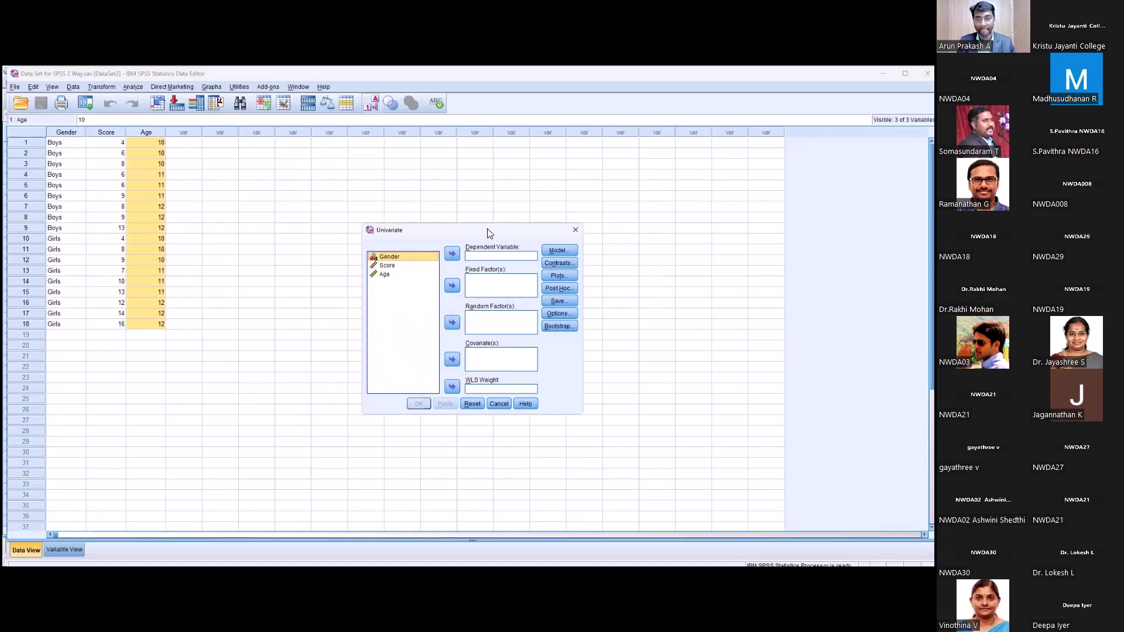
{"action": "left_click_drag", "start_coordinate": [490, 233], "coordinate": [493, 187]}
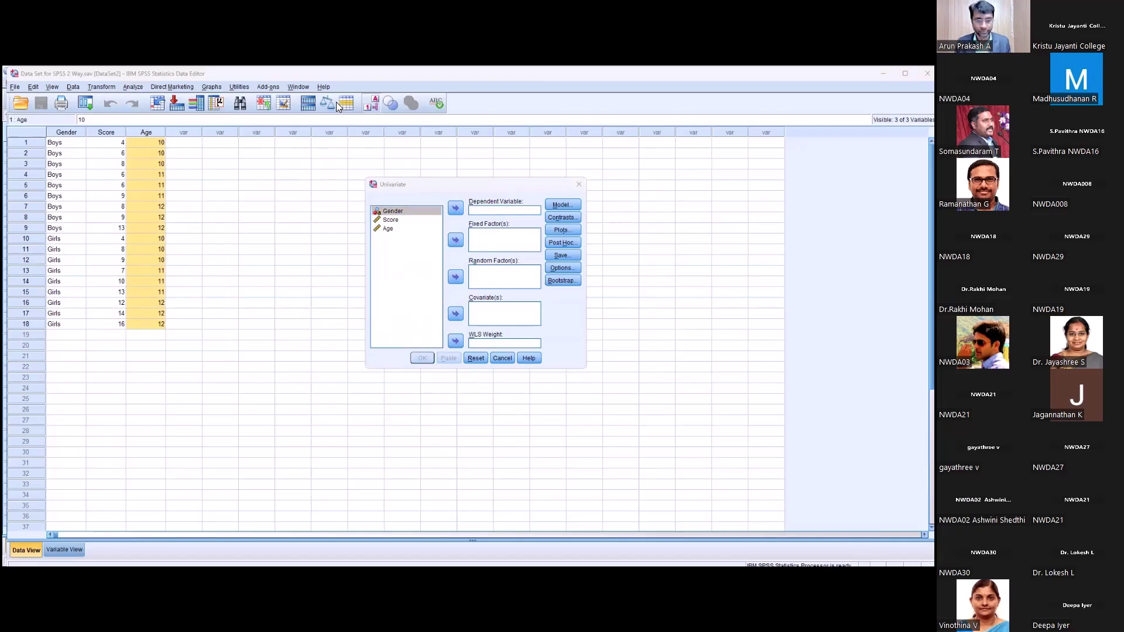
{"action": "left_click", "coordinate": [452, 215]}
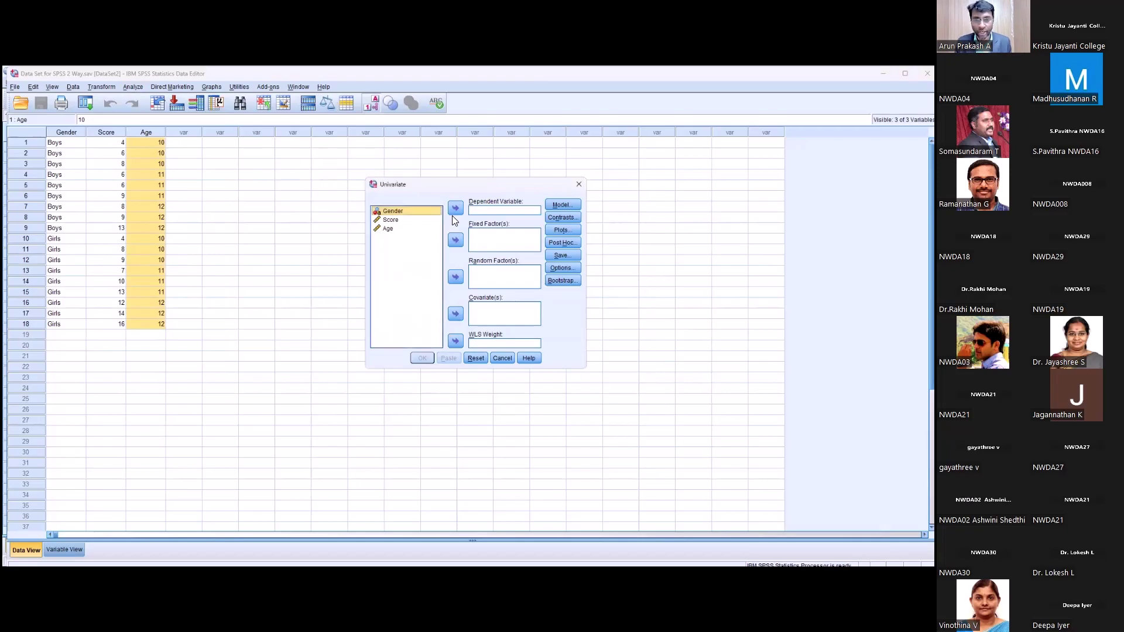
{"action": "left_click", "coordinate": [397, 222]}
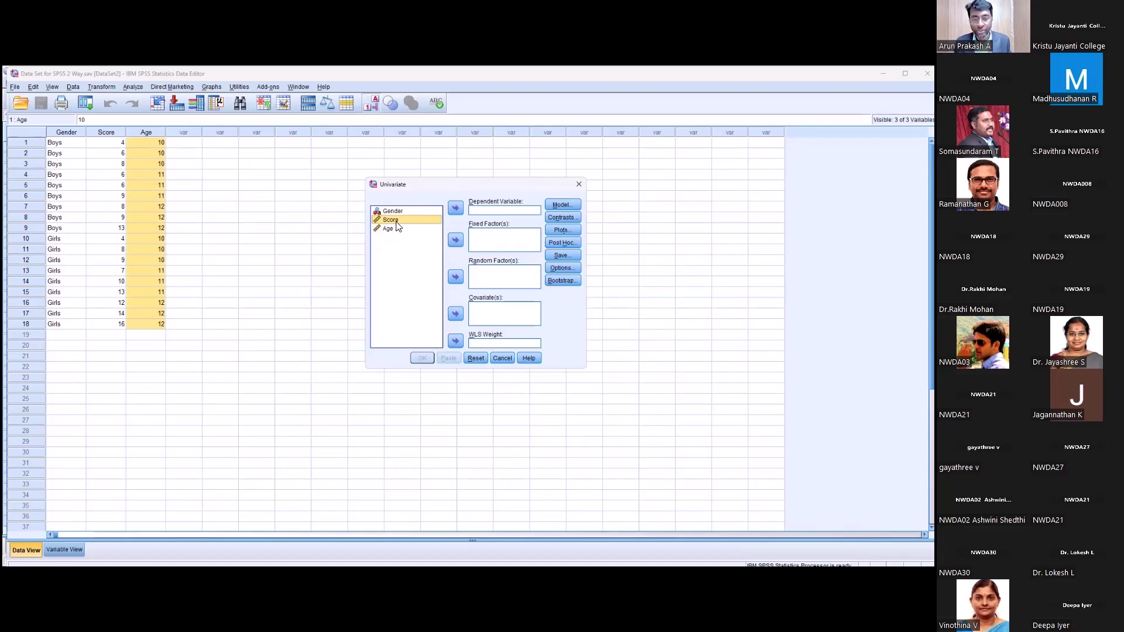
{"action": "left_click", "coordinate": [455, 209]}
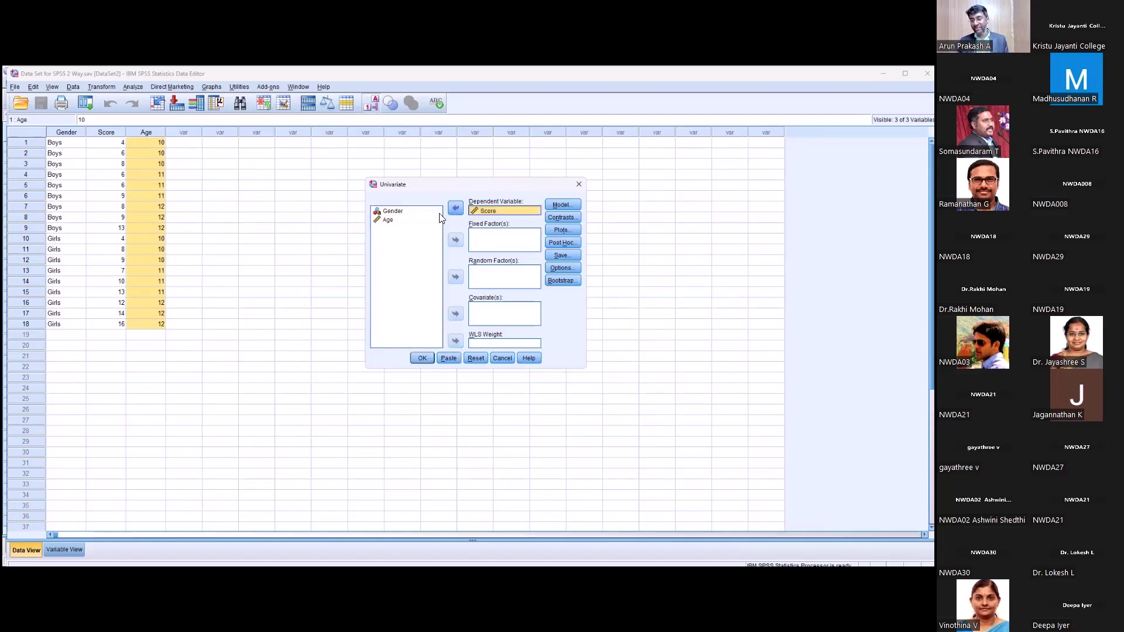
- Assign Gender and Age as the fixed factors of the Univariate analysis
{"action": "left_click", "coordinate": [398, 212]}
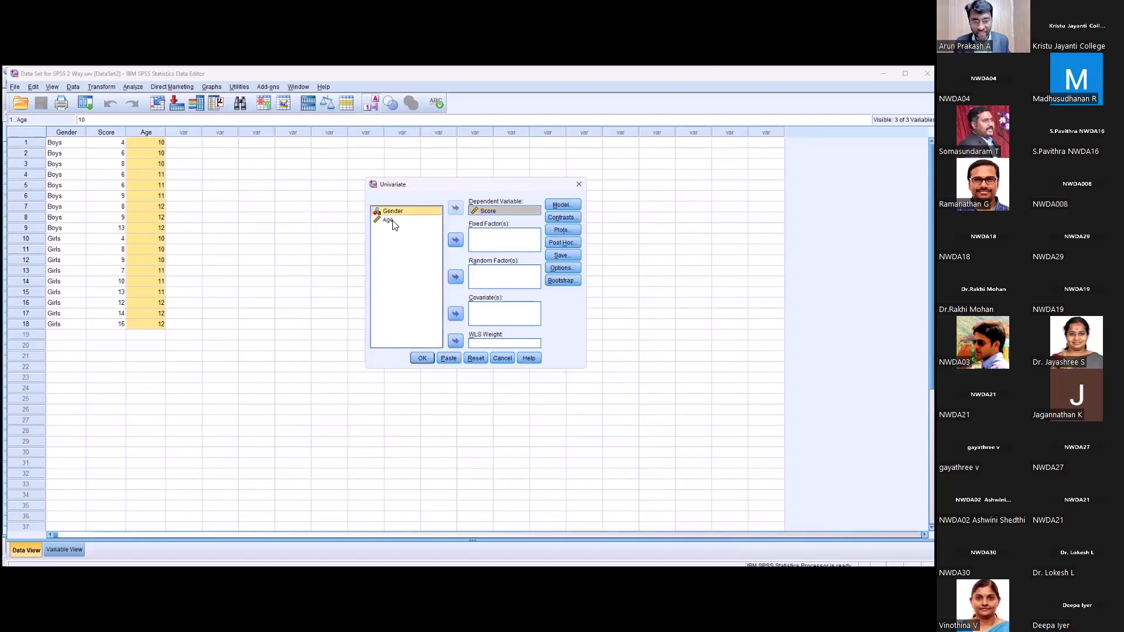
{"action": "left_click", "coordinate": [390, 220], "text": "ctrl"}
{"action": "left_click", "coordinate": [455, 241]}
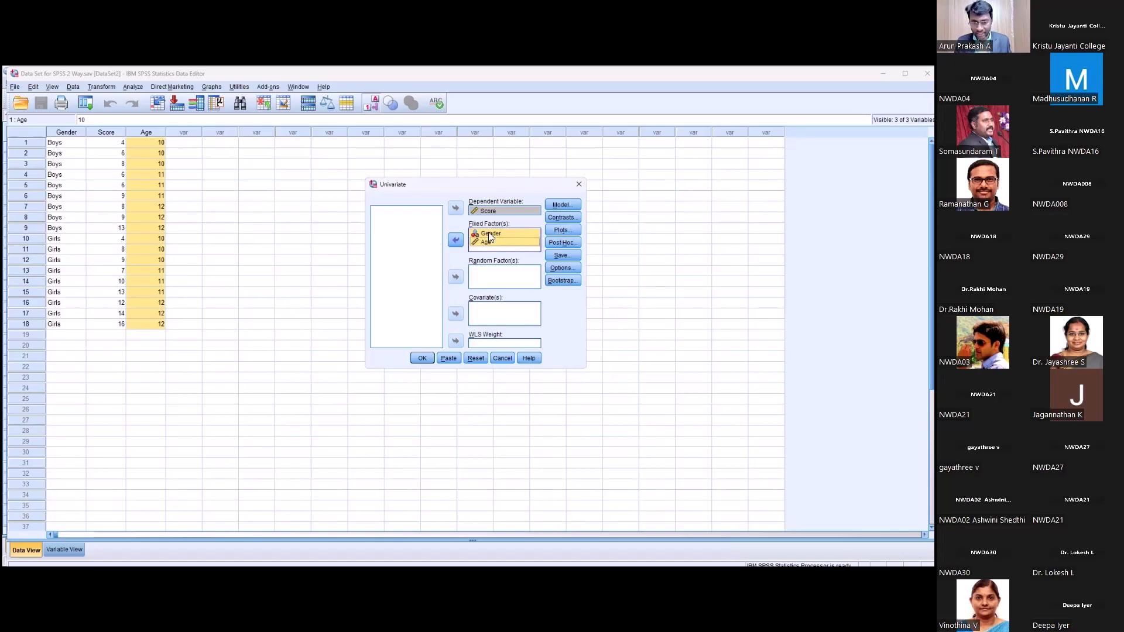
- Check the Univariate model settings, keeping Full factorial and Type III sum of squares, and look over the factor contrasts without changing them
{"action": "left_click", "coordinate": [562, 206]}
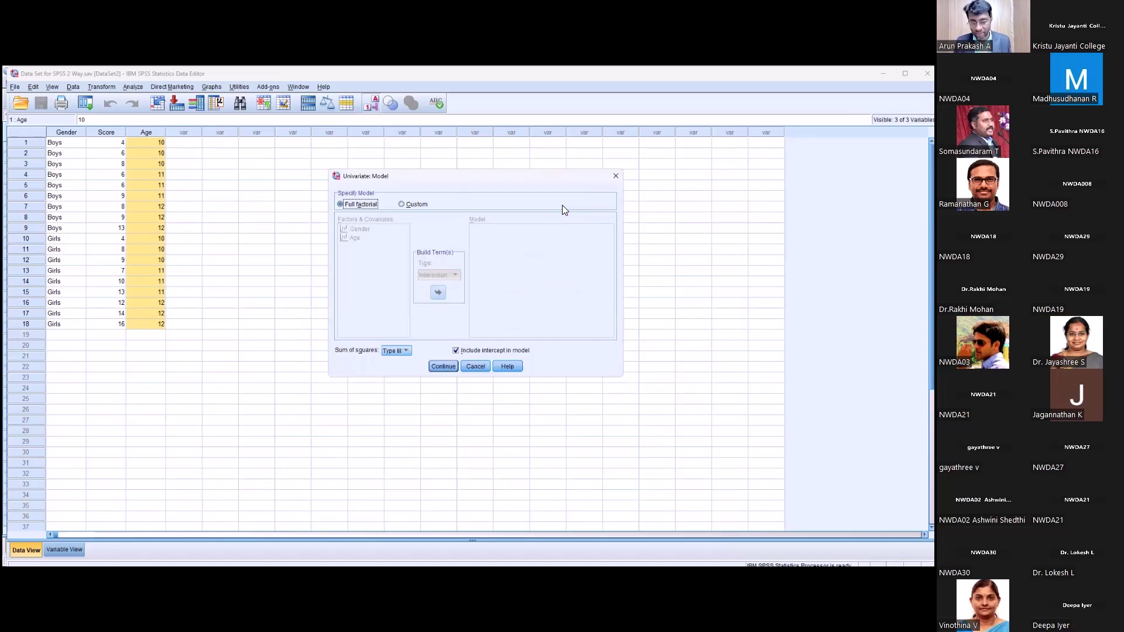
{"action": "left_click", "coordinate": [405, 351]}
{"action": "left_click", "coordinate": [406, 352]}
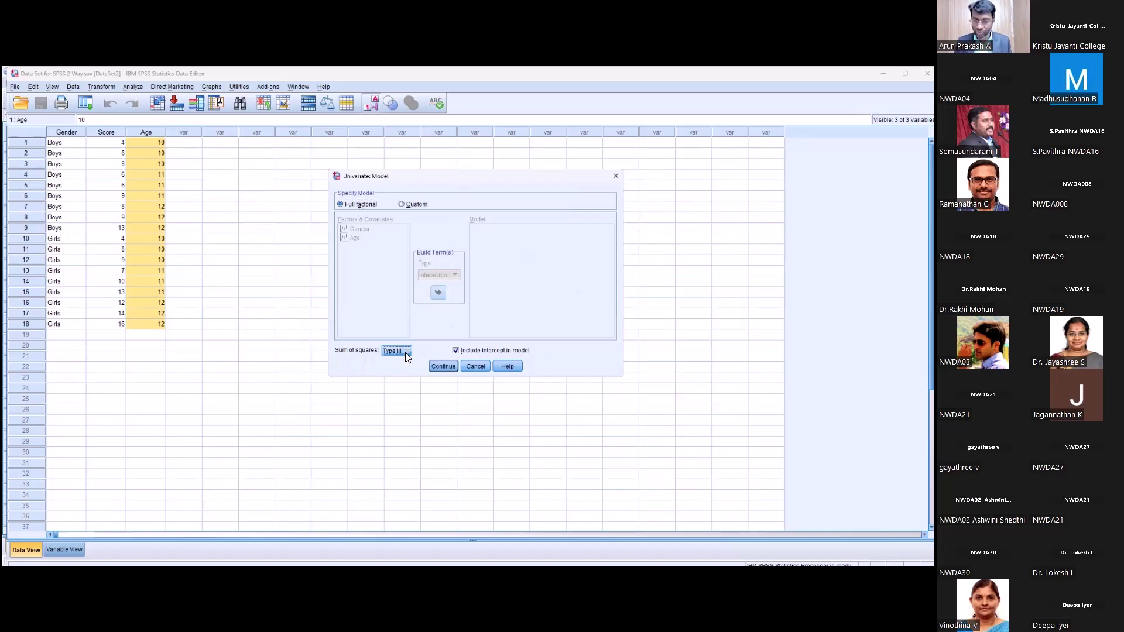
{"action": "left_click", "coordinate": [445, 368]}
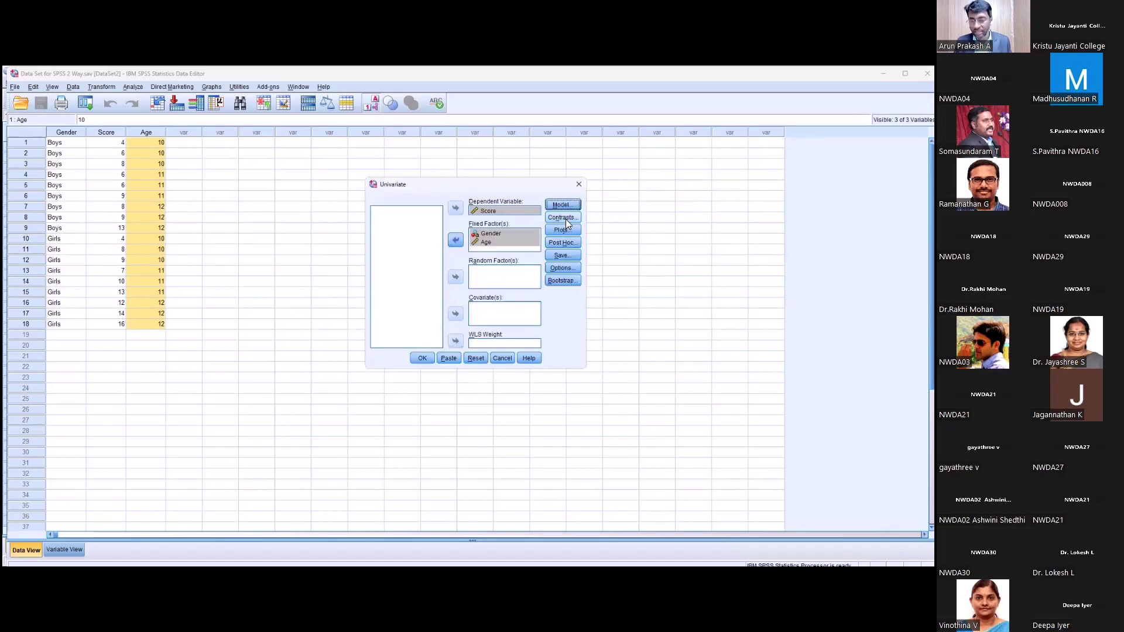
{"action": "left_click", "coordinate": [565, 219]}
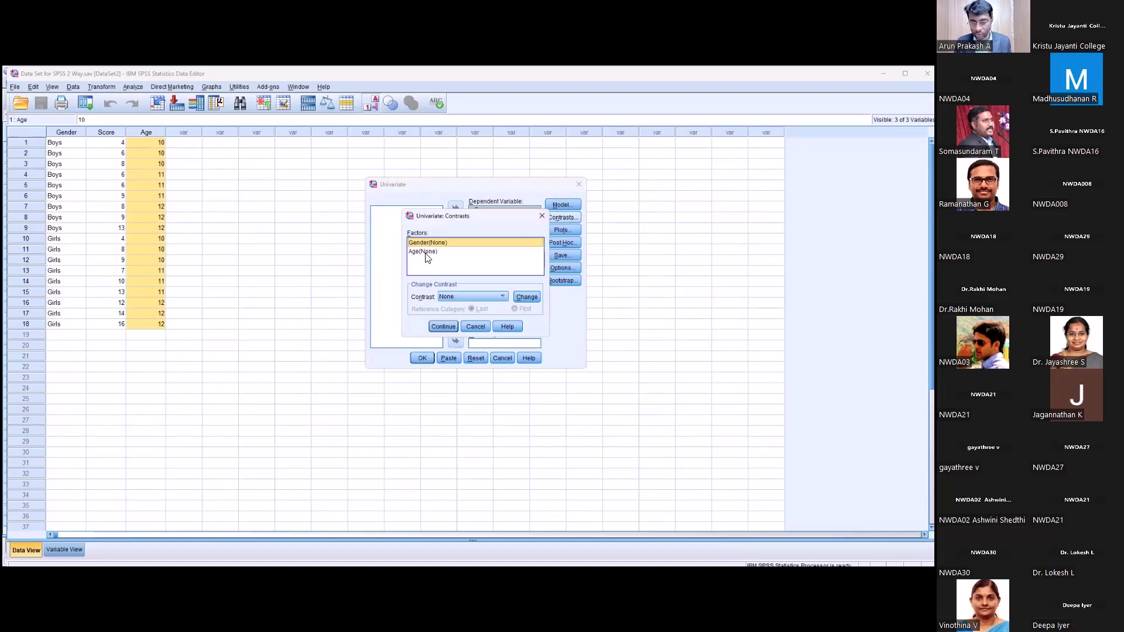
{"action": "left_click", "coordinate": [542, 219]}
- Try to add an Age*Gender profile plot with Age on the horizontal axis and Gender as separate lines
{"action": "left_click", "coordinate": [561, 229]}
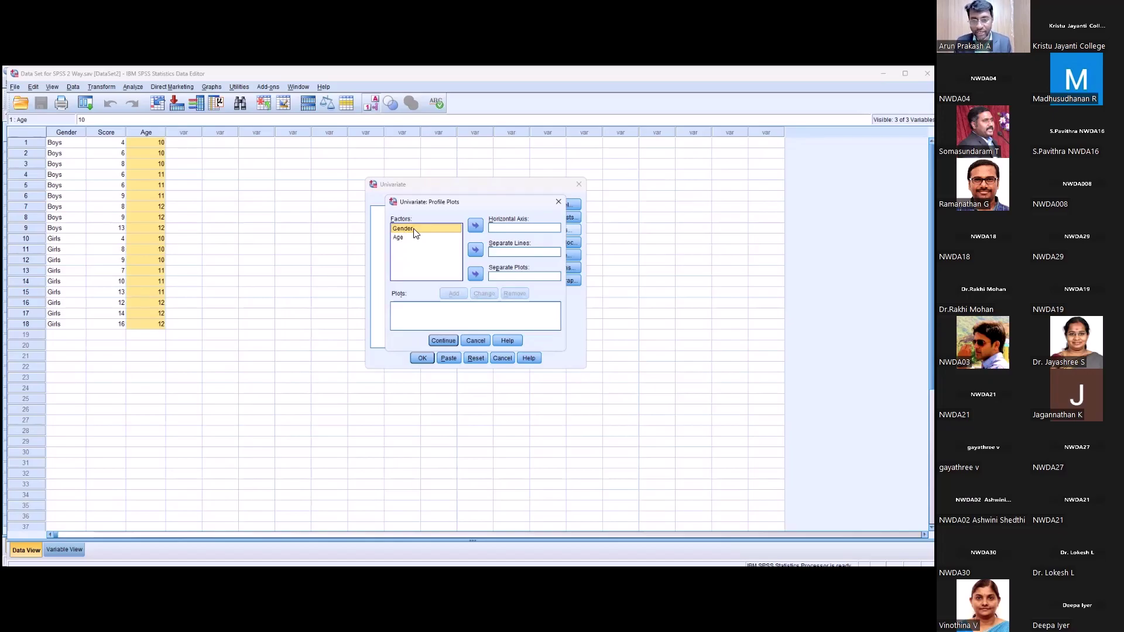
{"action": "left_click", "coordinate": [474, 252]}
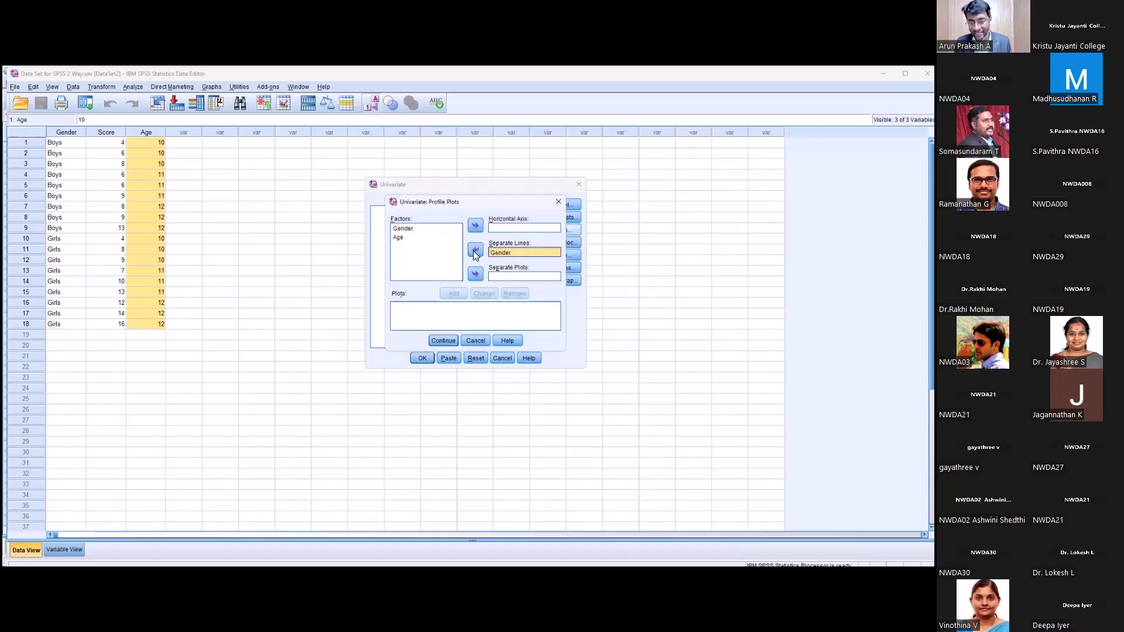
{"action": "left_click", "coordinate": [398, 240]}
{"action": "left_click", "coordinate": [477, 227]}
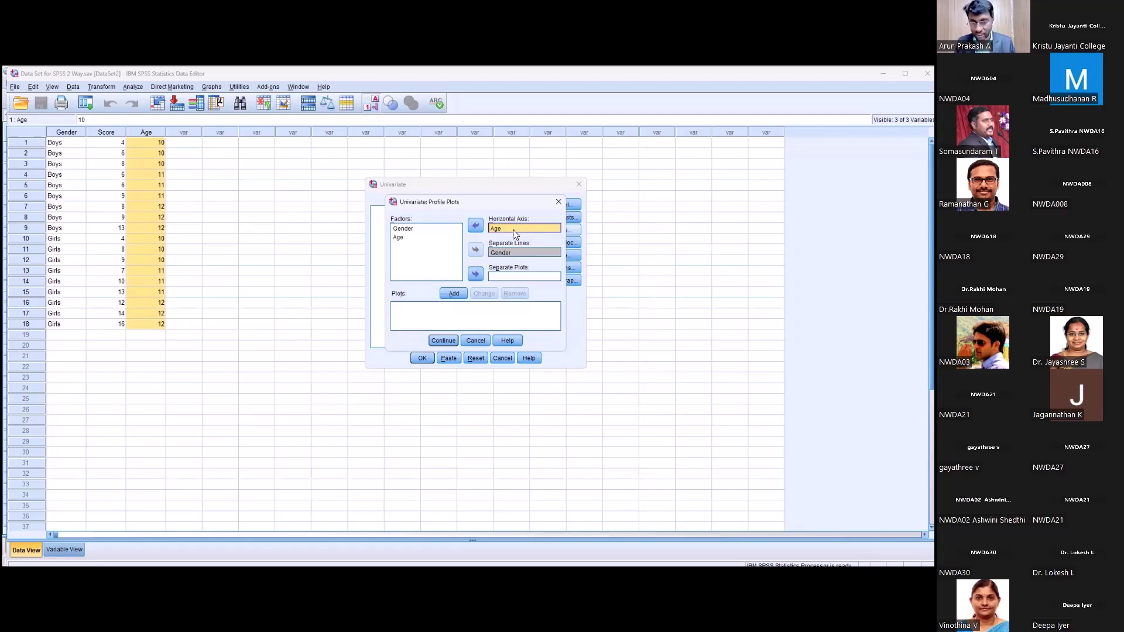
{"action": "left_click", "coordinate": [457, 293]}
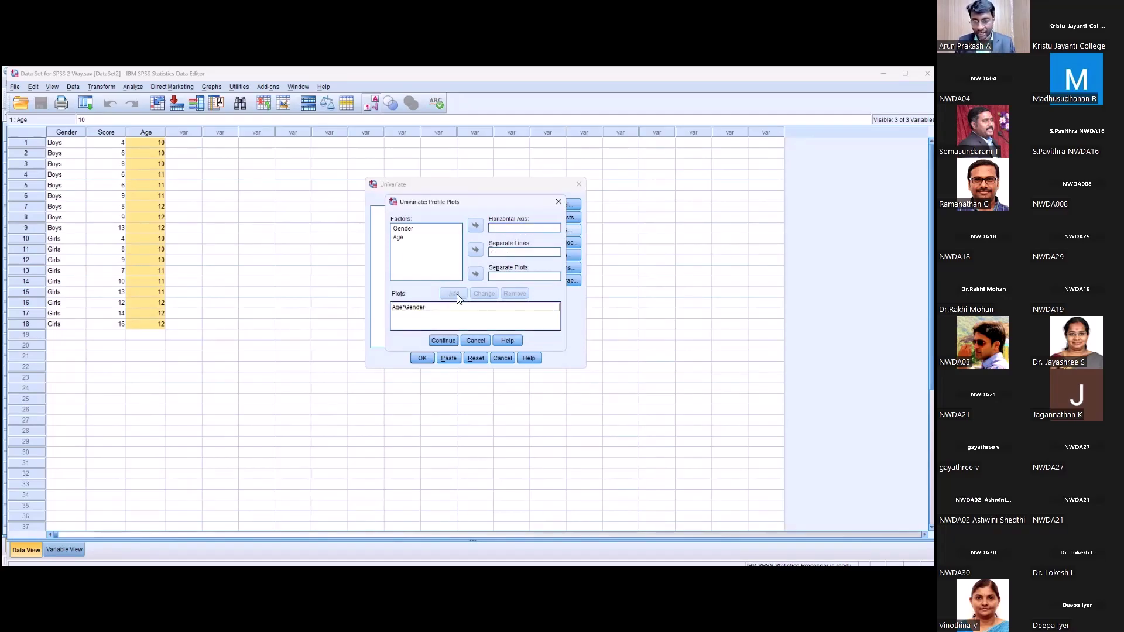
{"action": "left_click", "coordinate": [557, 203]}
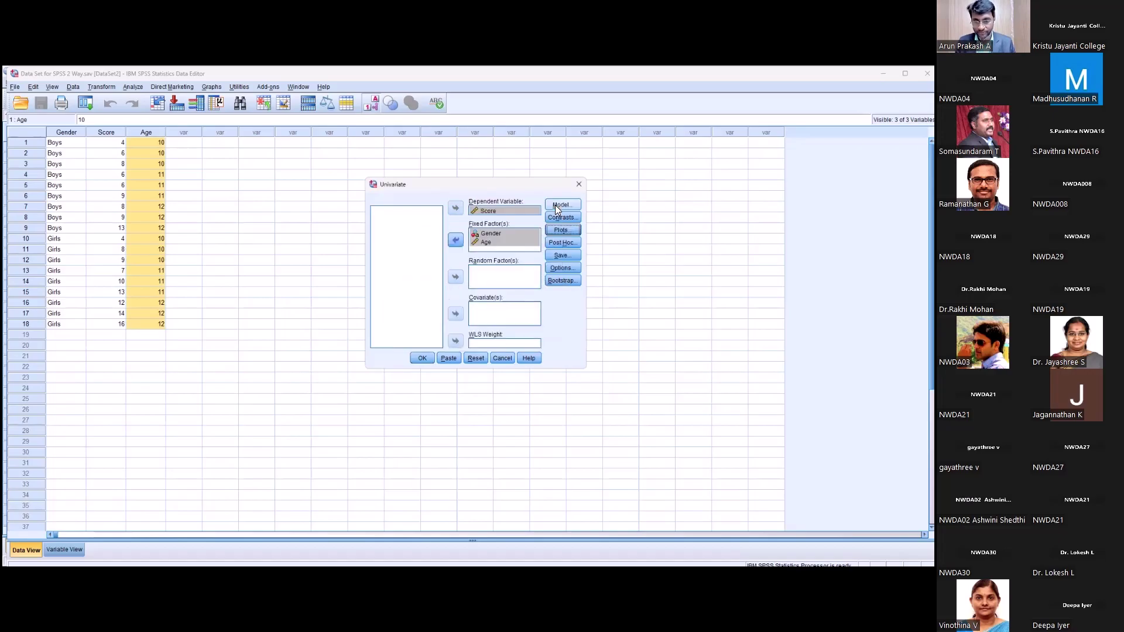
- Try to request LSD, Bonferroni and Tukey post hoc tests for both Gender and Age
{"action": "left_click", "coordinate": [563, 242]}
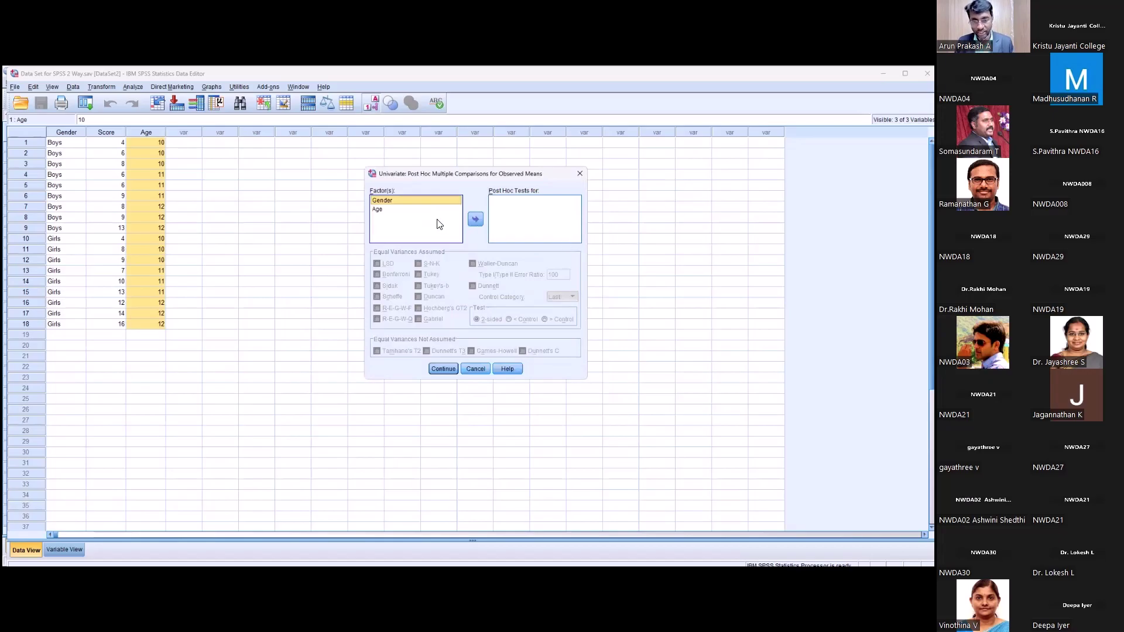
{"action": "left_click", "coordinate": [398, 209], "text": "shift"}
{"action": "left_click", "coordinate": [474, 220]}
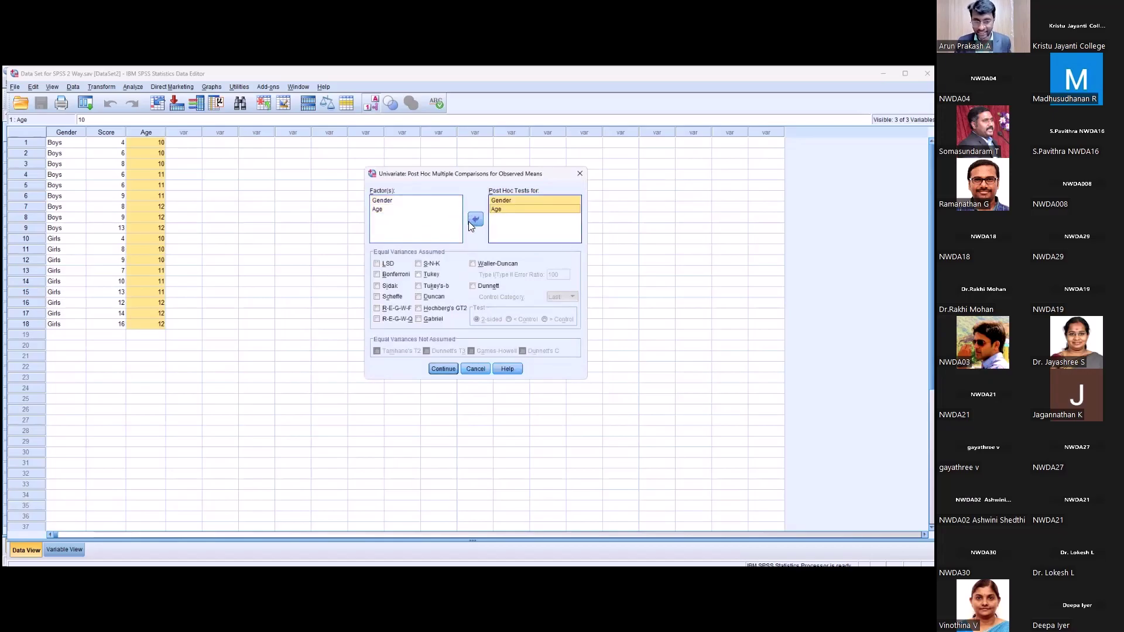
{"action": "left_click", "coordinate": [377, 264]}
{"action": "left_click", "coordinate": [378, 274]}
{"action": "left_click", "coordinate": [420, 275]}
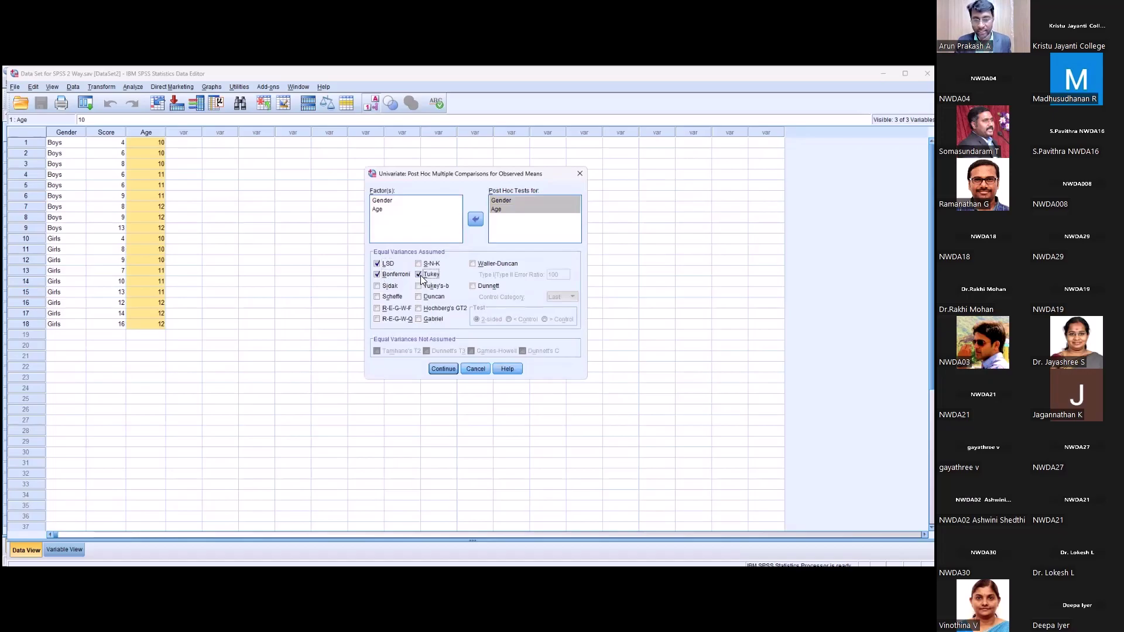
{"action": "left_click", "coordinate": [581, 175]}
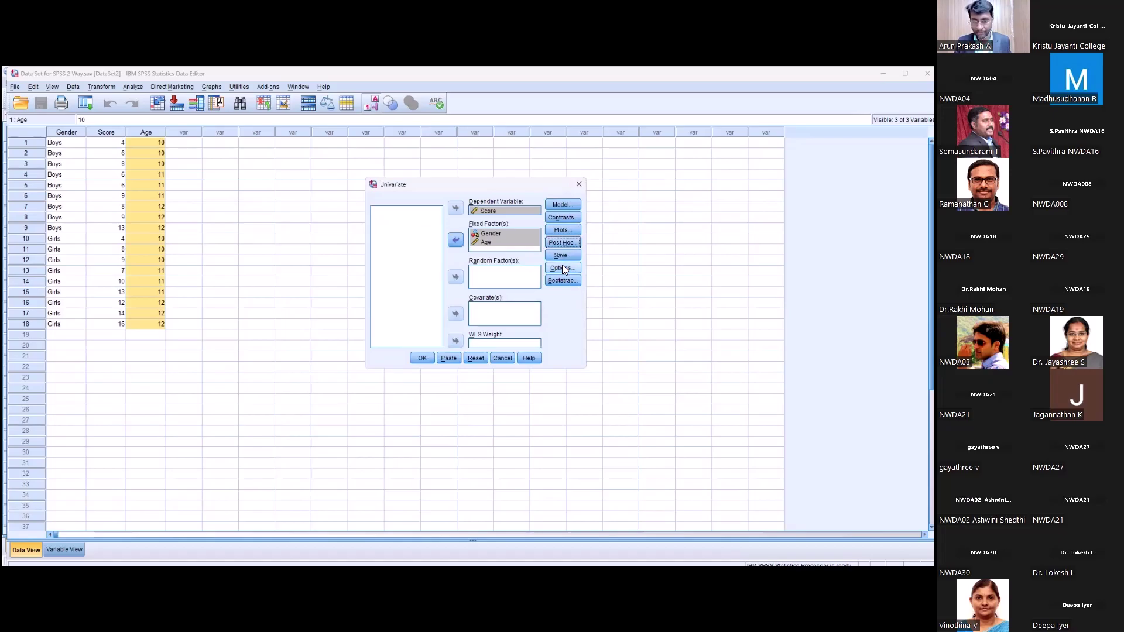
- Request Gender*Age marginal means, descriptive statistics, homogeneity tests and a residual plot, and run the Univariate analysis
{"action": "left_click", "coordinate": [563, 269]}
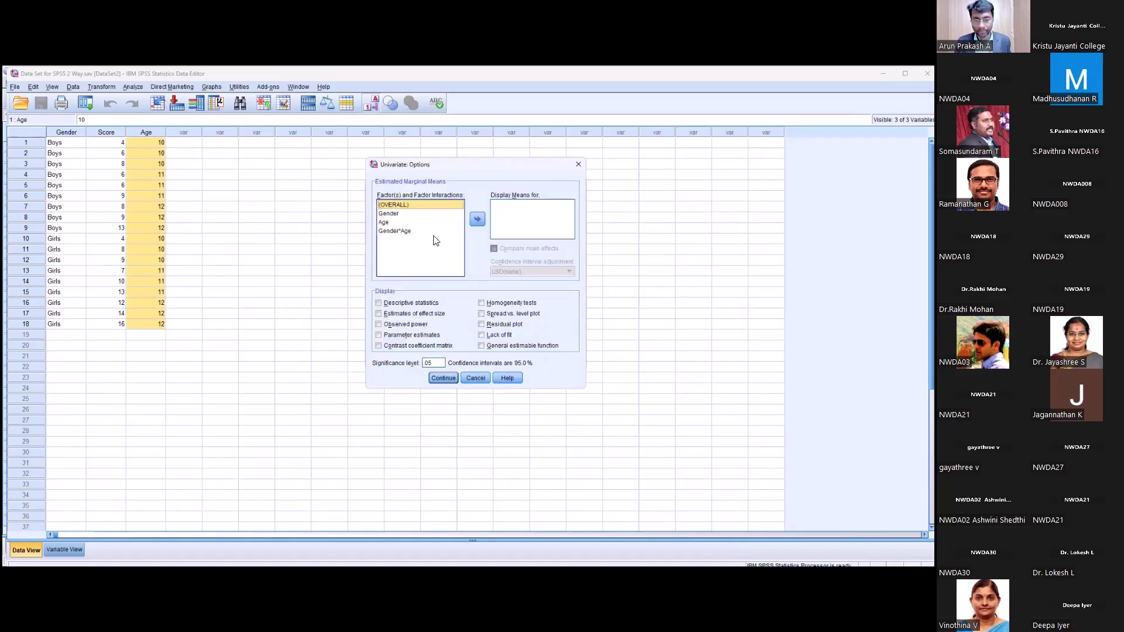
{"action": "left_click", "coordinate": [403, 231]}
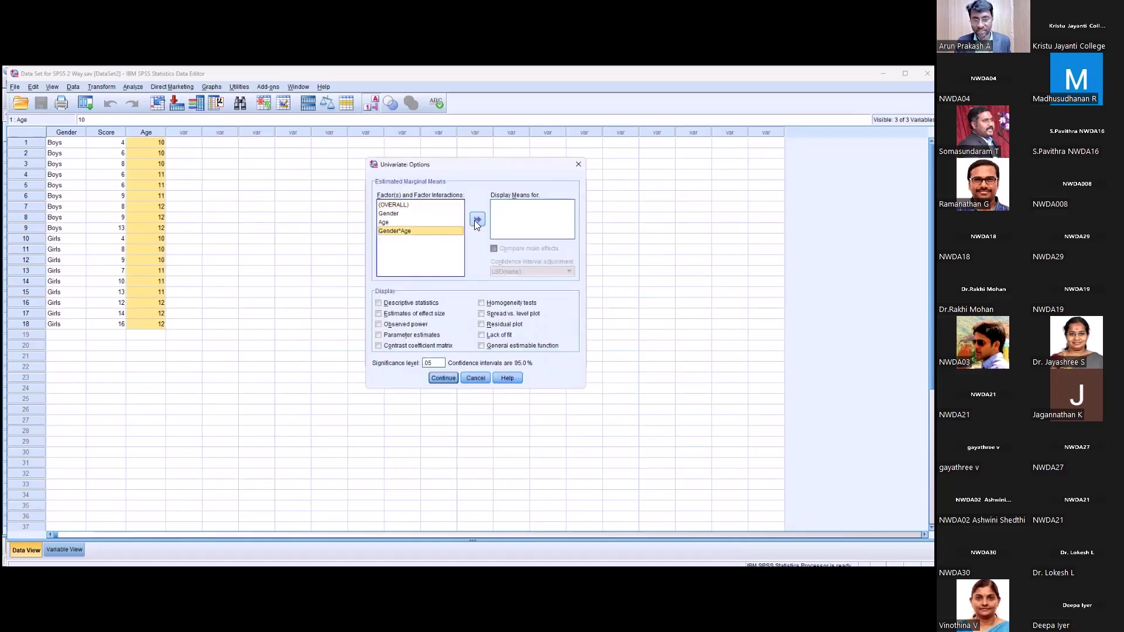
{"action": "left_click", "coordinate": [378, 303]}
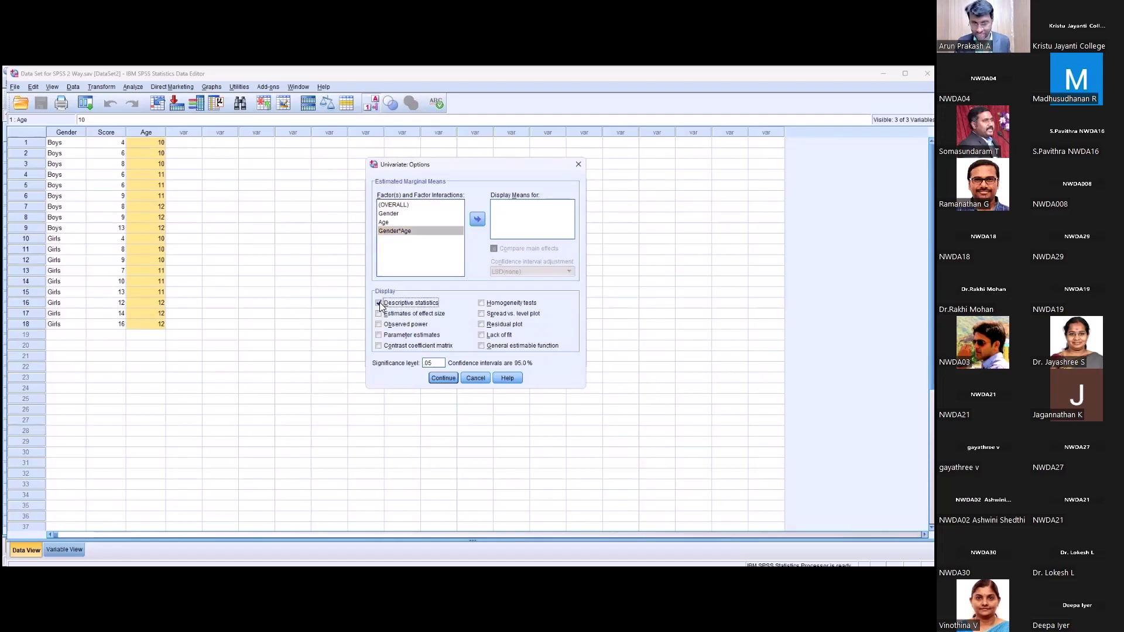
{"action": "left_click", "coordinate": [484, 305]}
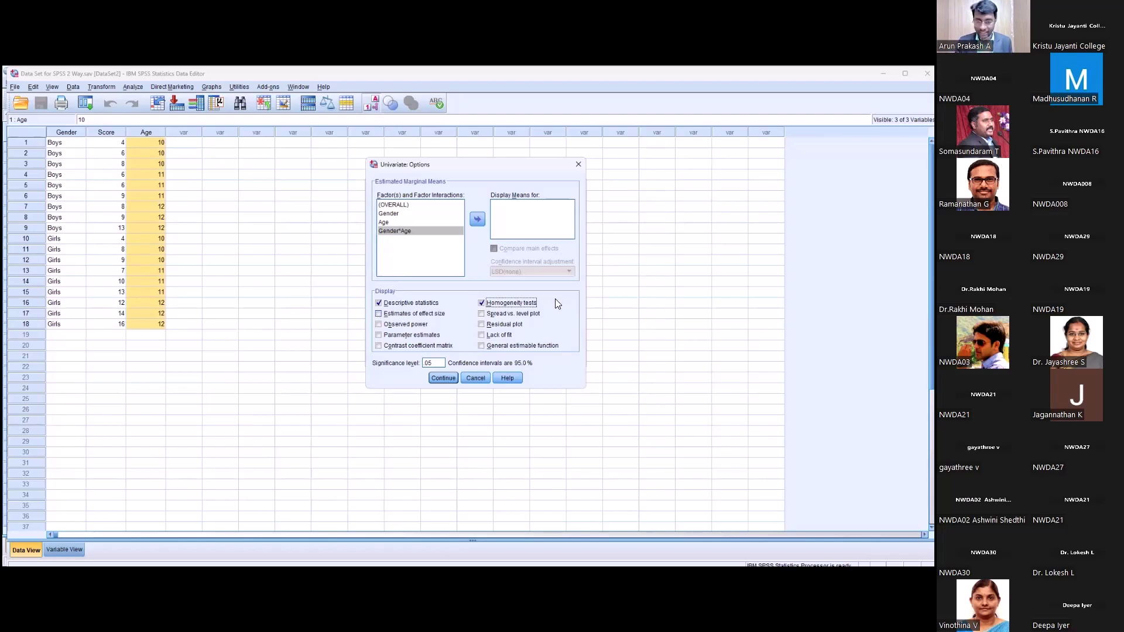
{"action": "left_click", "coordinate": [481, 324]}
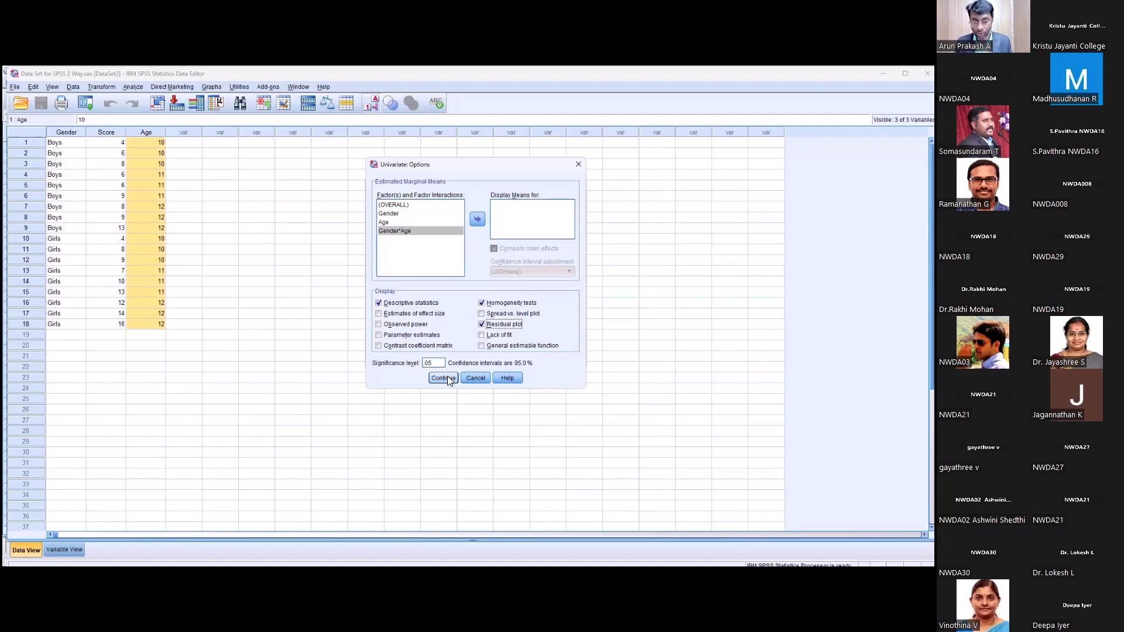
{"action": "left_click", "coordinate": [475, 223]}
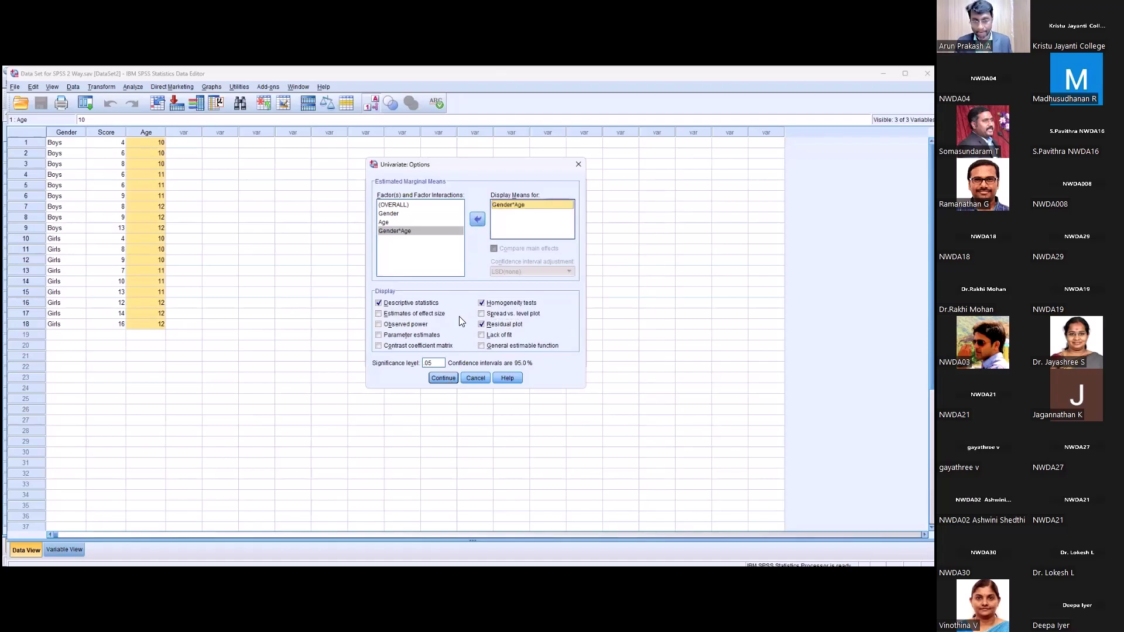
{"action": "left_click", "coordinate": [443, 378]}
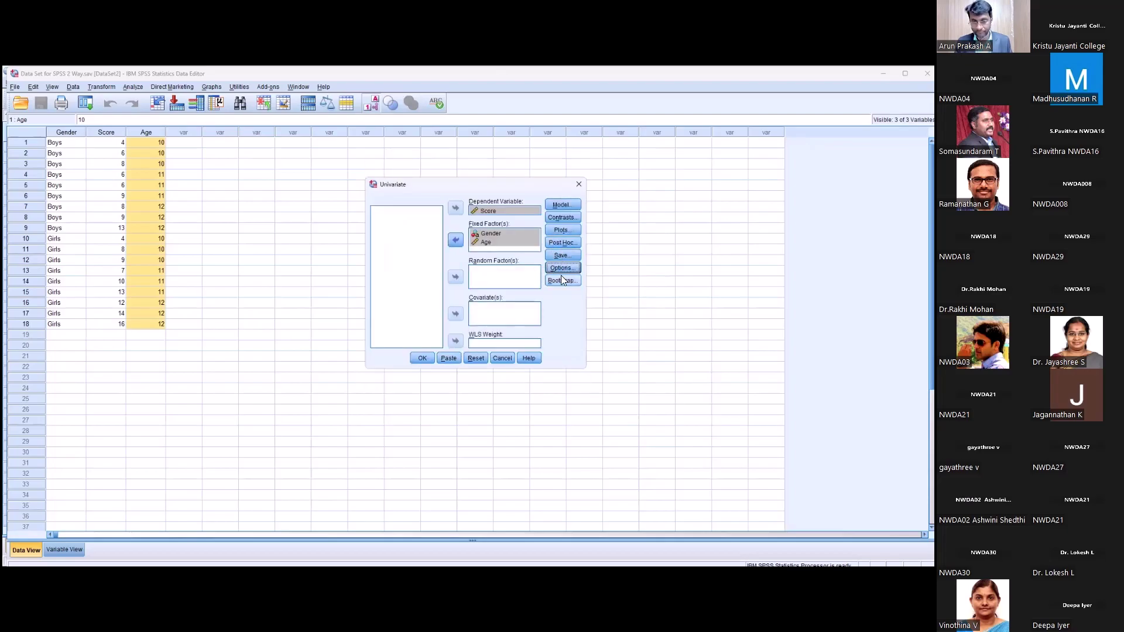
{"action": "left_click", "coordinate": [421, 358]}
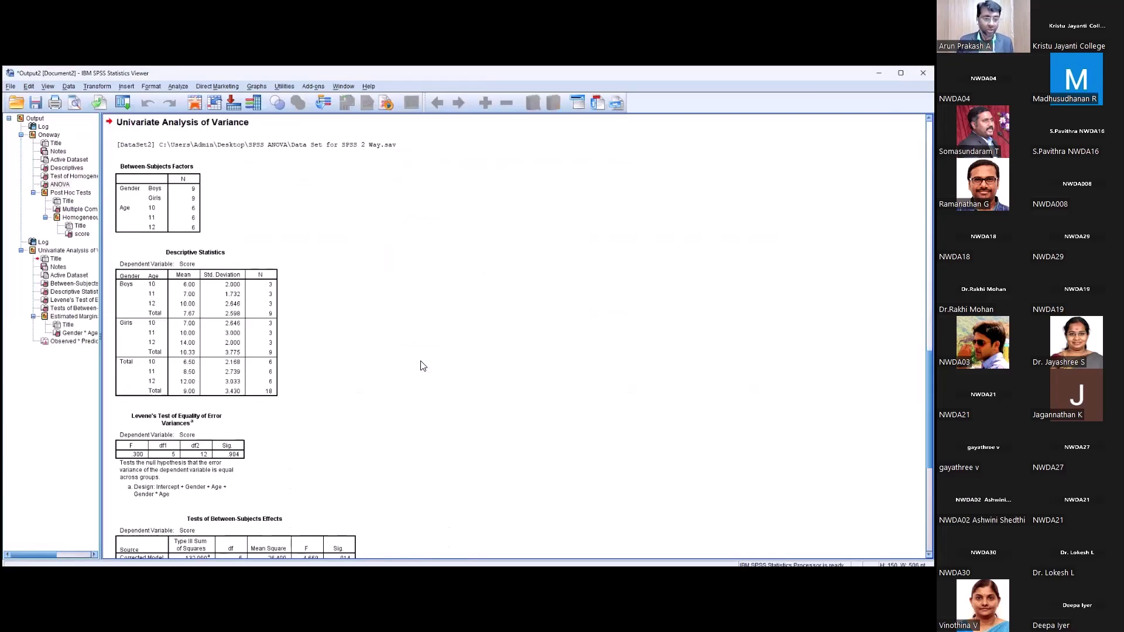
- Examine the Univariate output from the descriptive statistics and Levene's test through the between-subjects effects to the marginal means and residual plots
{"action": "scroll", "coordinate": [562, 295], "scroll_direction": "down", "scroll_amount": 1}
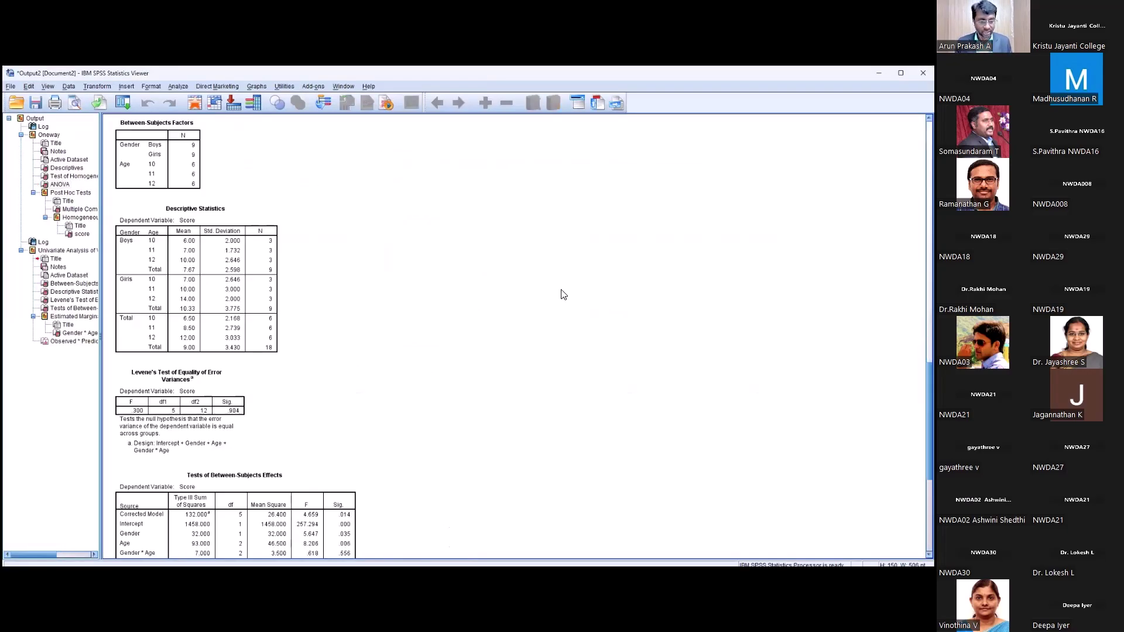
{"action": "scroll", "coordinate": [562, 294], "scroll_direction": "down", "scroll_amount": 2}
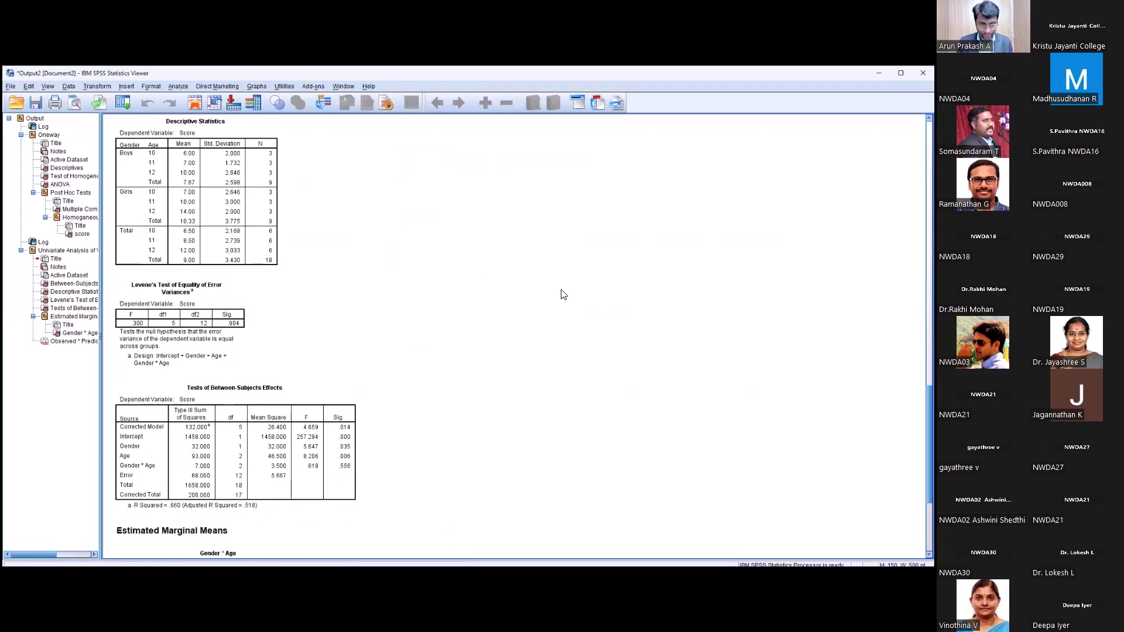
{"action": "scroll", "coordinate": [563, 294], "scroll_direction": "down", "scroll_amount": 1}
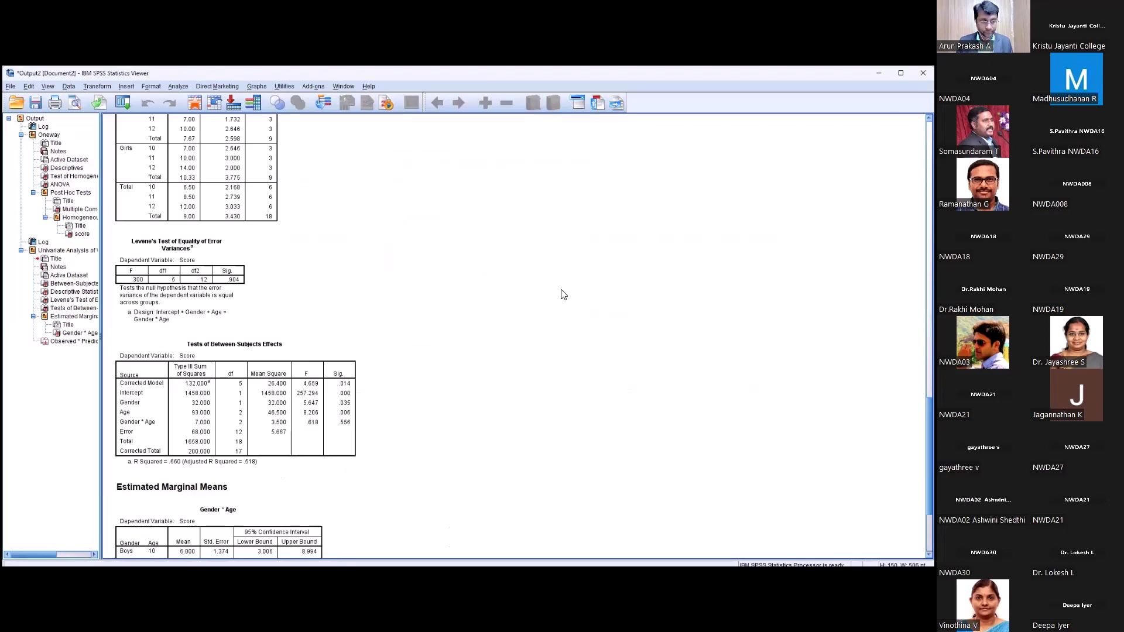
{"action": "scroll", "coordinate": [560, 293], "scroll_direction": "up", "scroll_amount": 3}
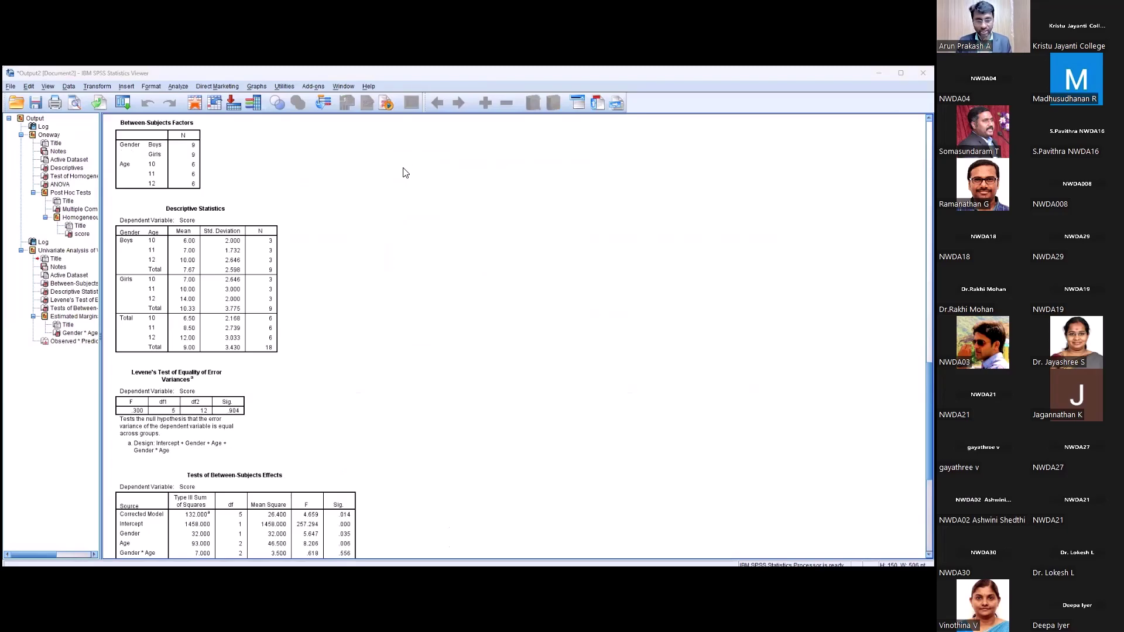
{"action": "key", "text": "alt+Tab"}
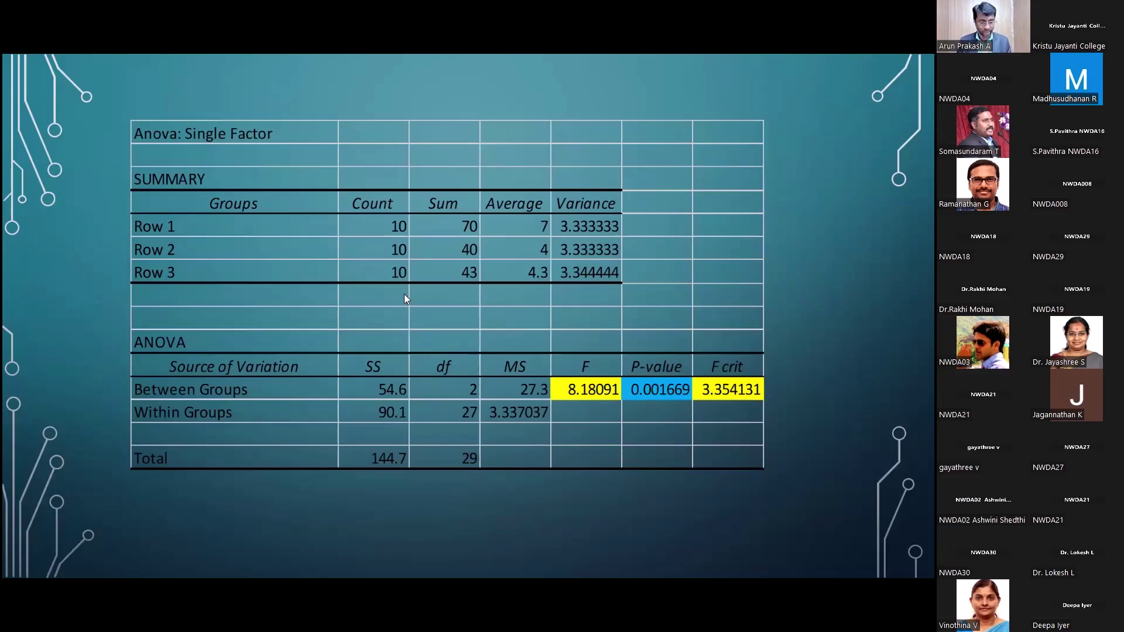
{"action": "key", "text": "alt+Tab"}
{"action": "scroll", "coordinate": [406, 310], "scroll_direction": "down", "scroll_amount": 10}
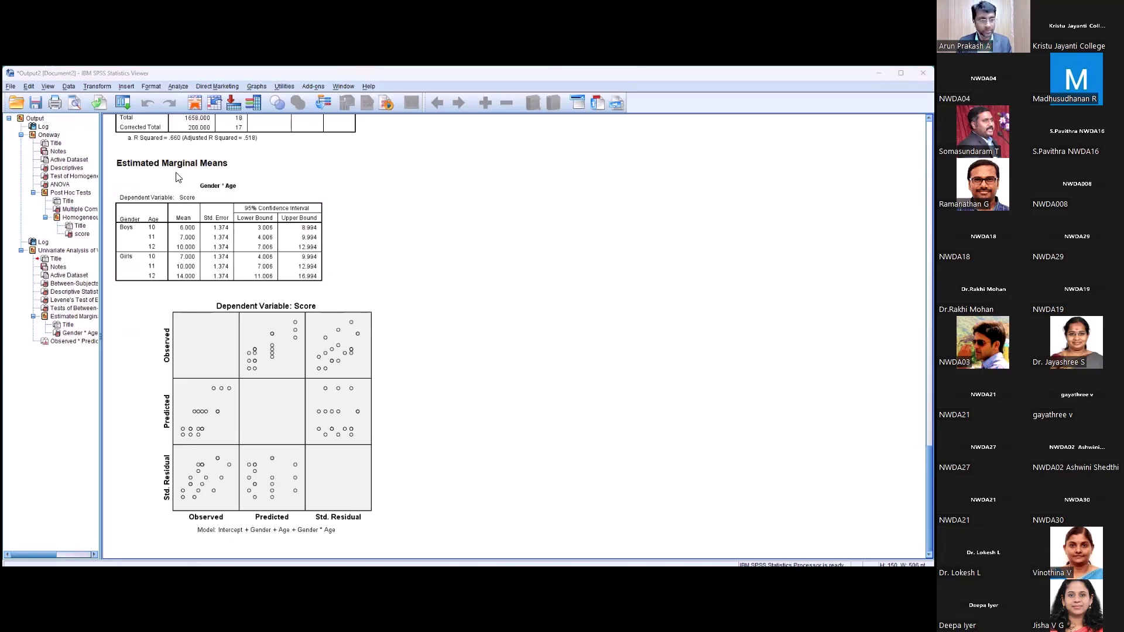
- Add an Age*Gender profile plot to the Univariate analysis, with Age on the horizontal axis and Gender as separate lines, and rerun it
{"action": "key", "text": "alt+Tab"}
{"action": "left_click", "coordinate": [130, 87]}
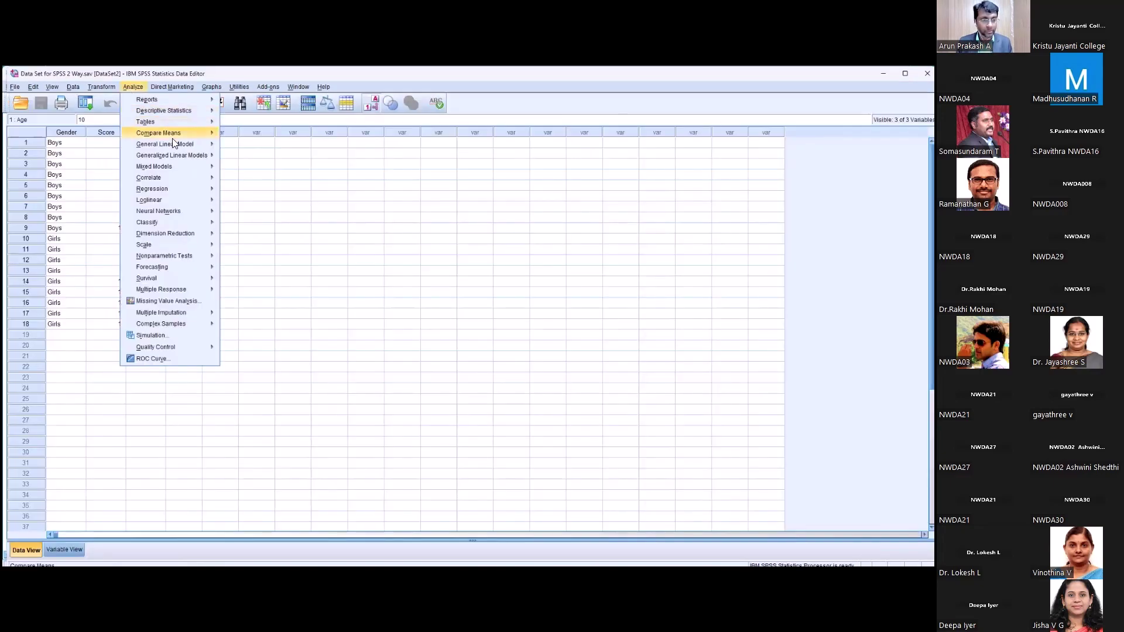
{"action": "mouse_move", "coordinate": [173, 143]}
{"action": "left_click", "coordinate": [251, 147]}
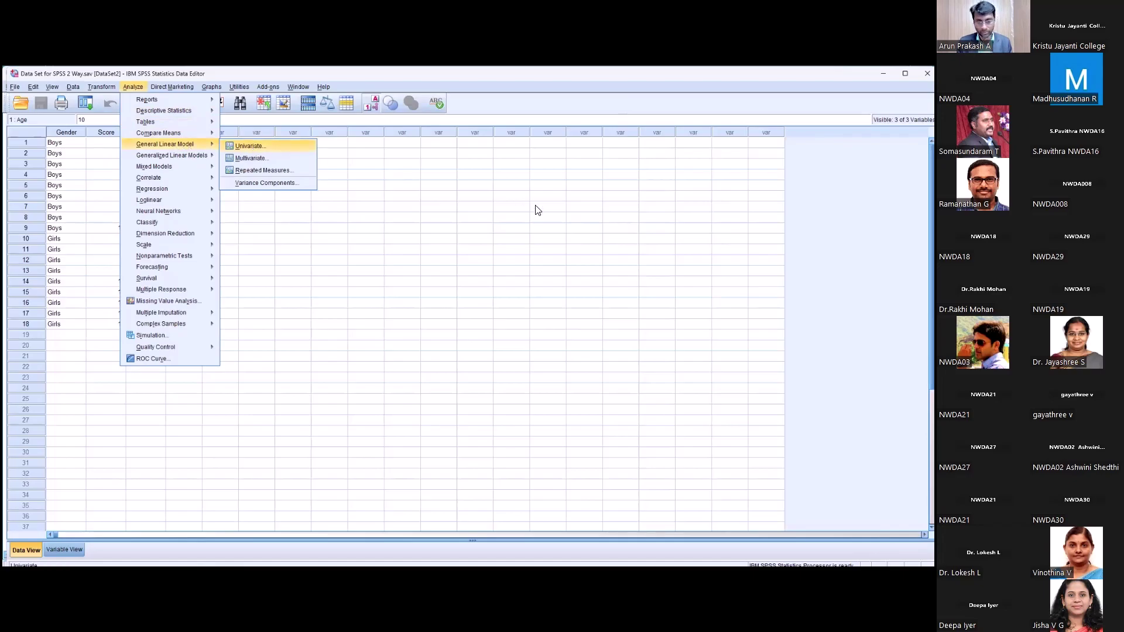
{"action": "left_click", "coordinate": [563, 231]}
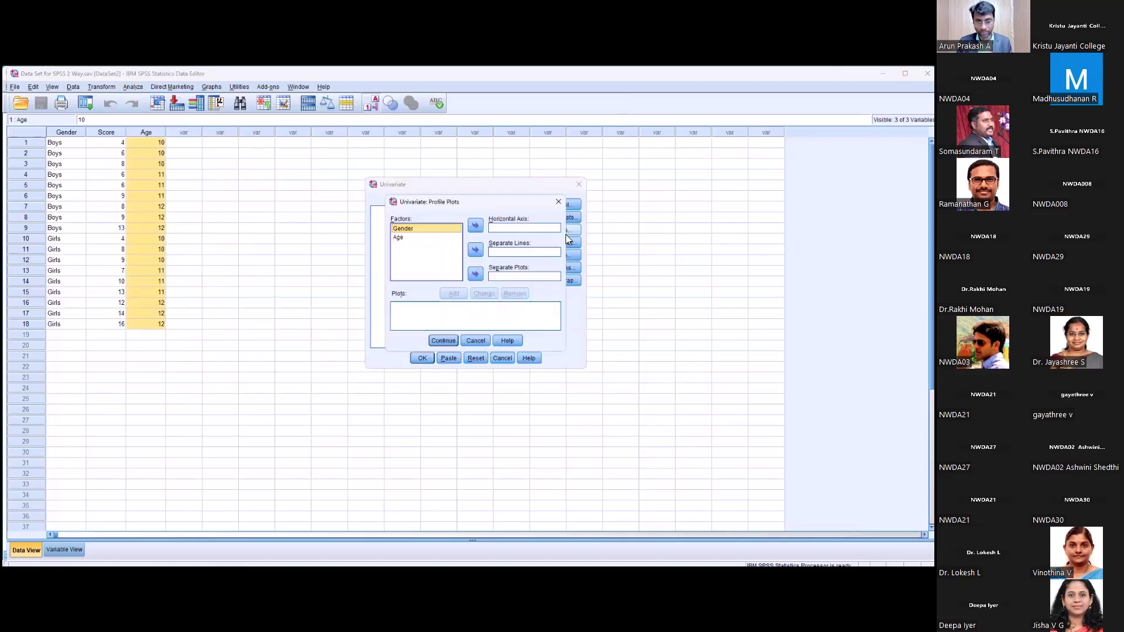
{"action": "left_click", "coordinate": [475, 250]}
{"action": "left_click", "coordinate": [398, 238]}
{"action": "left_click", "coordinate": [474, 227]}
{"action": "left_click", "coordinate": [459, 293]}
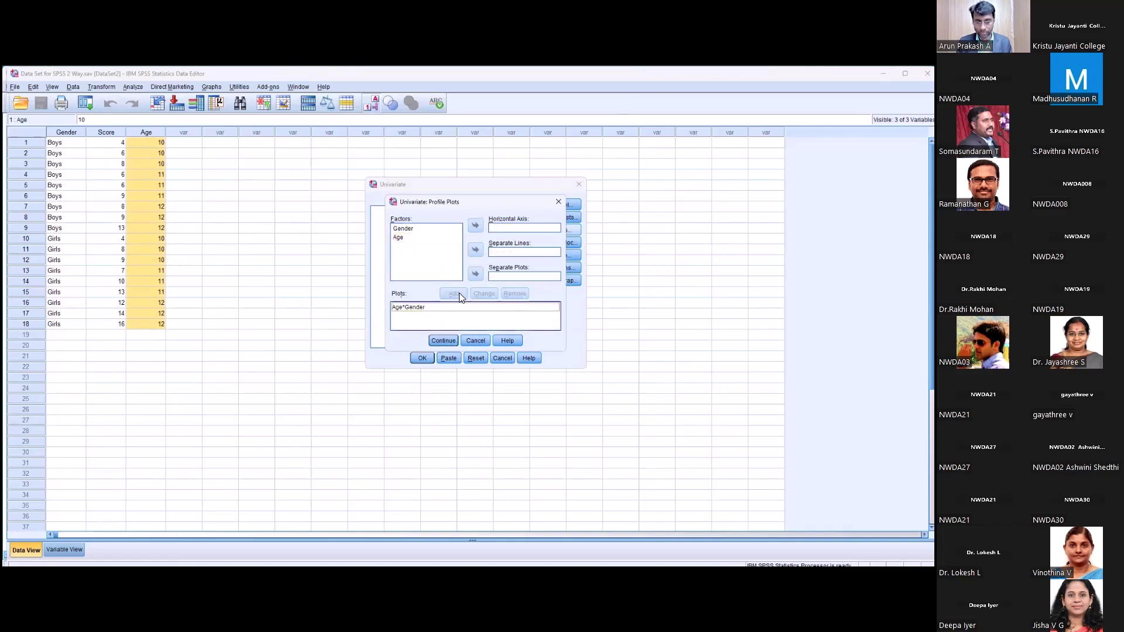
{"action": "left_click", "coordinate": [444, 343]}
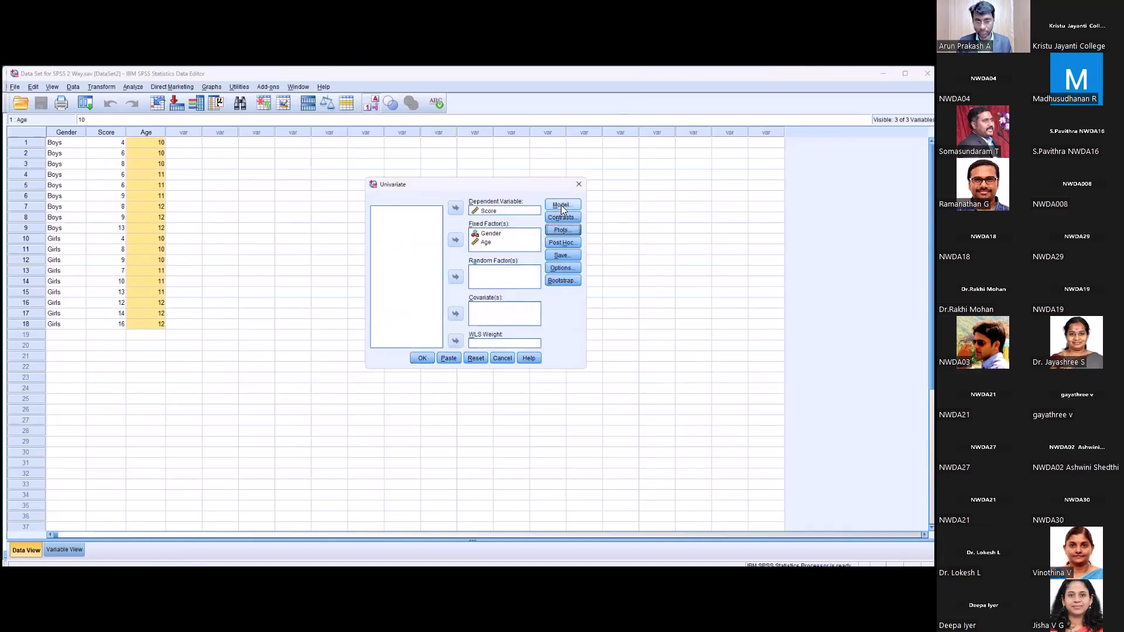
{"action": "left_click", "coordinate": [425, 361]}
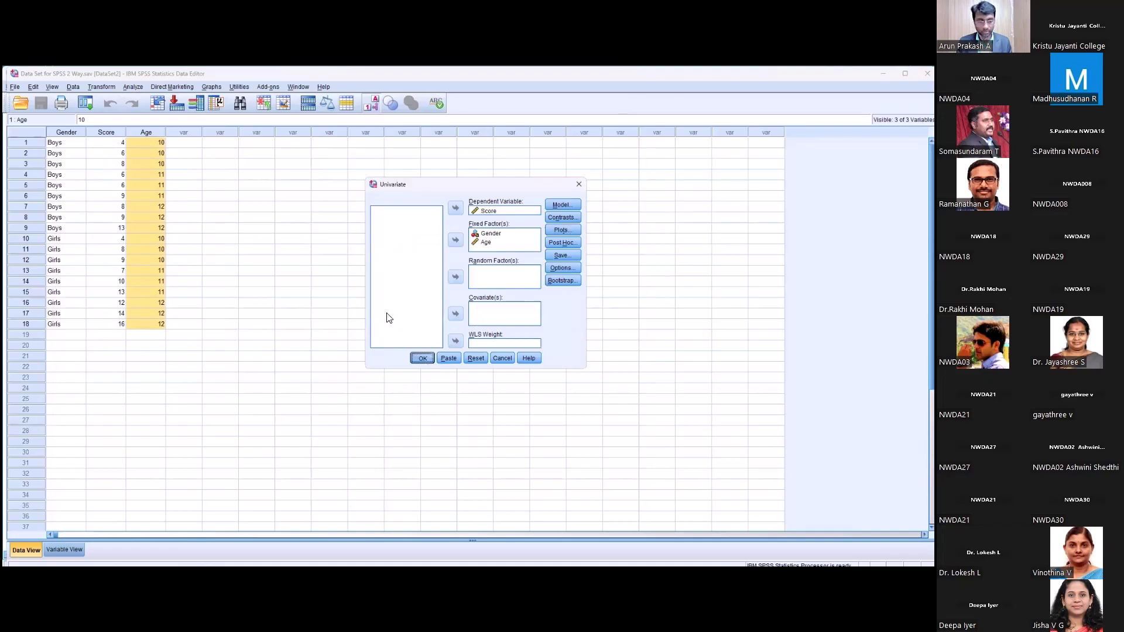
- Examine the profile plot of the estimated marginal means of Score by Age and Gender at the end of the new output
{"action": "scroll", "coordinate": [404, 294], "scroll_direction": "down", "scroll_amount": 15}
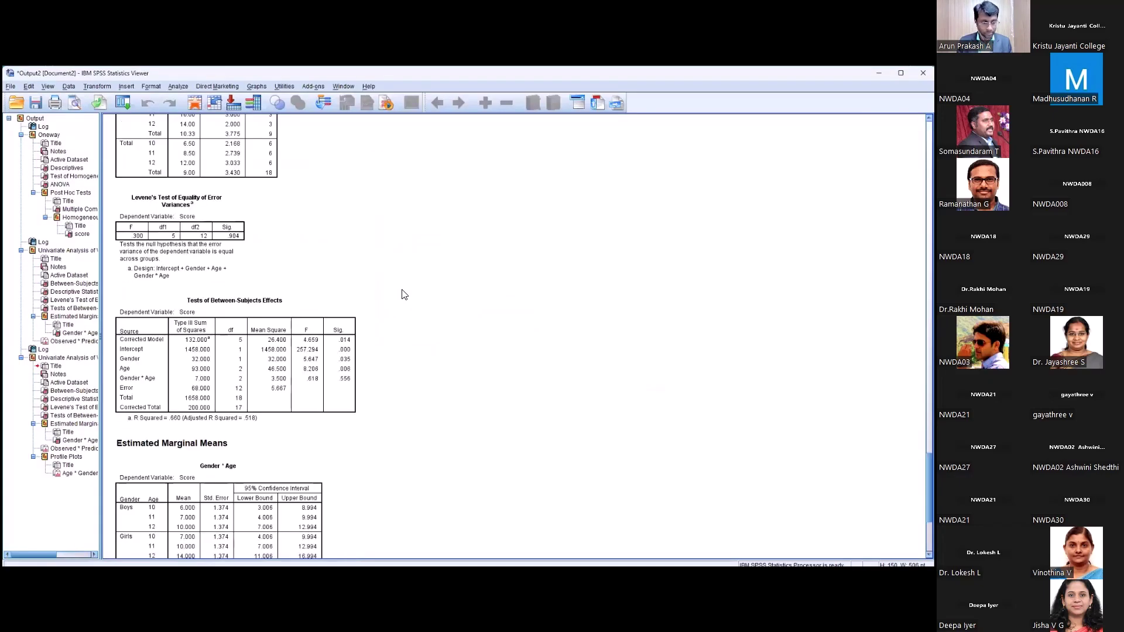
{"action": "scroll", "coordinate": [404, 294], "scroll_direction": "down", "scroll_amount": 4}
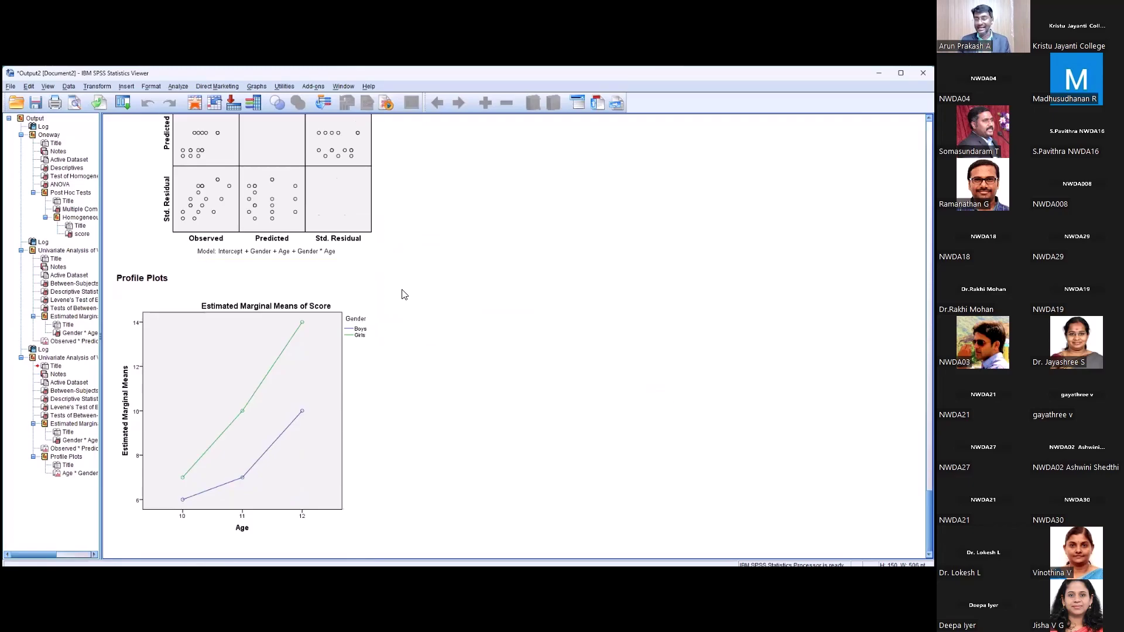
{"action": "left_click", "coordinate": [265, 446]}
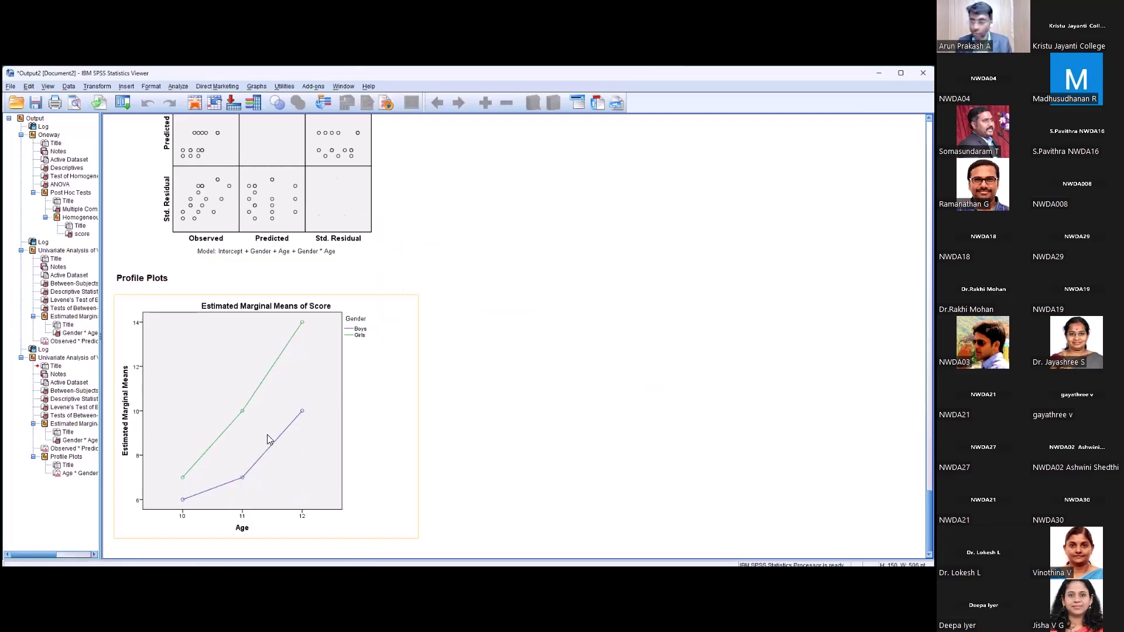
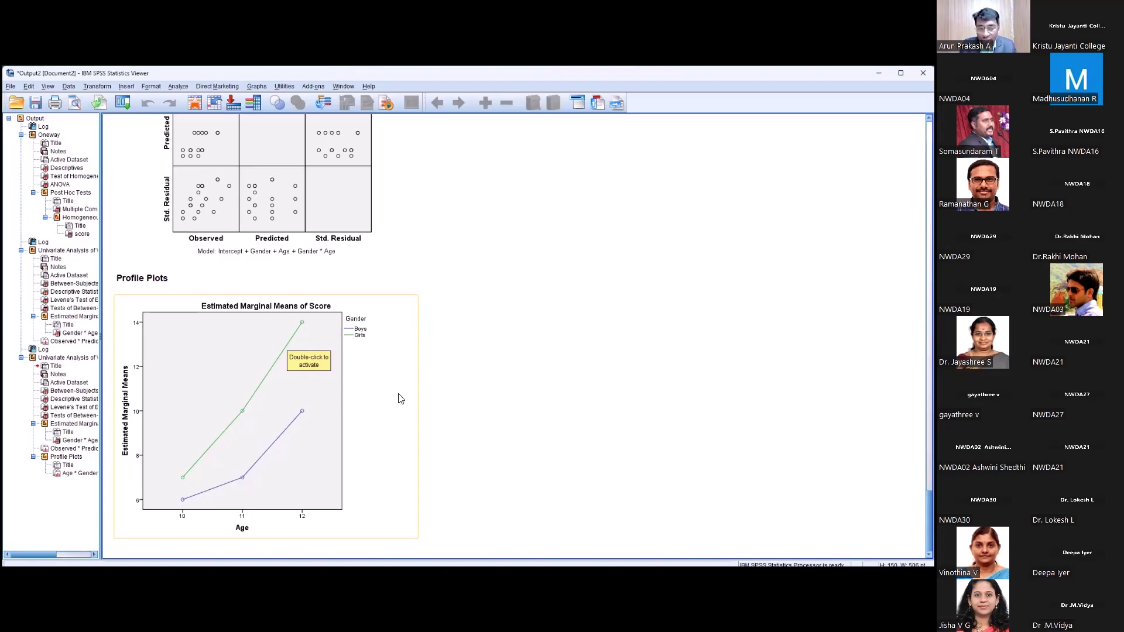
- Examine the F and significance values for Gender, Age and Gender*Age in the Tests of Between-Subjects Effects table
{"action": "scroll", "coordinate": [505, 344], "scroll_direction": "up", "scroll_amount": 9}
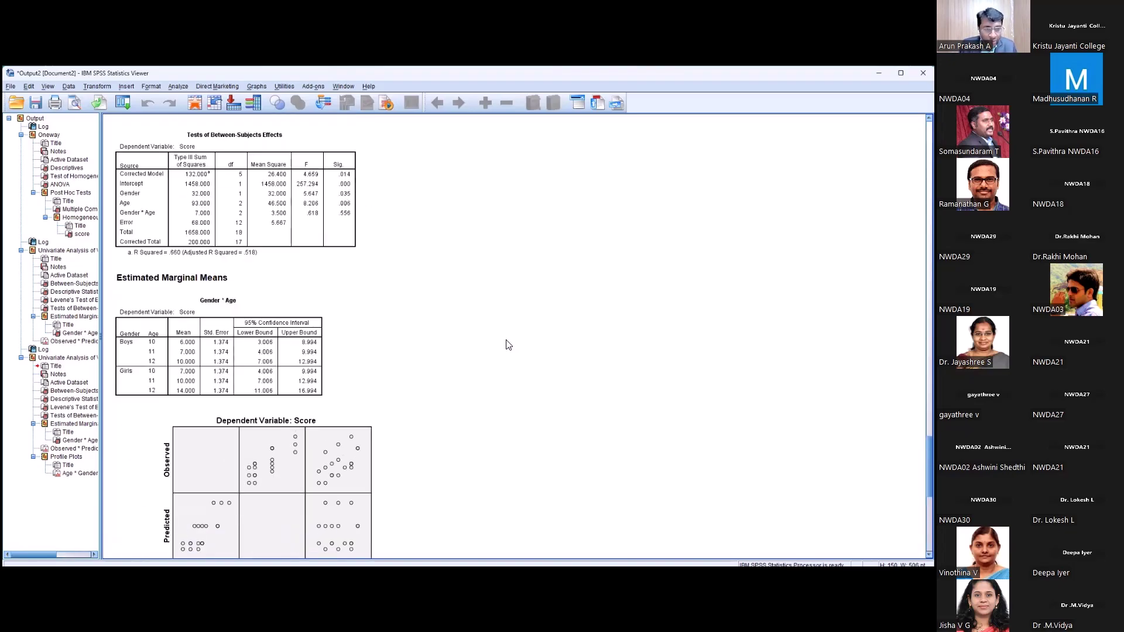
{"action": "scroll", "coordinate": [508, 344], "scroll_direction": "up", "scroll_amount": 5}
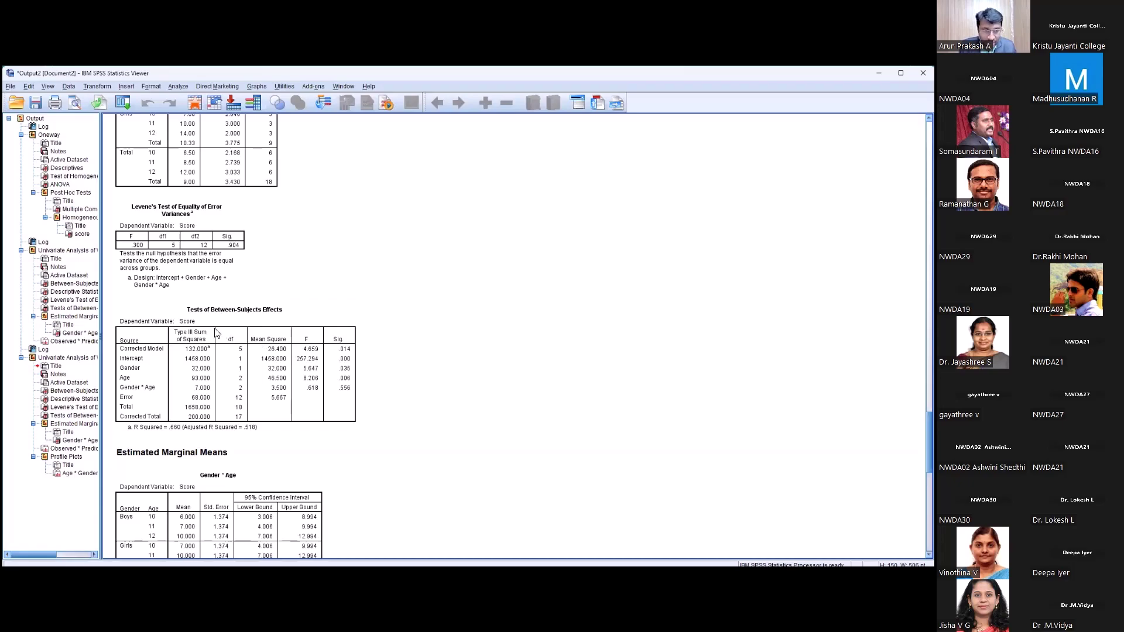
{"action": "scroll", "coordinate": [215, 334], "scroll_direction": "up", "scroll_amount": 5}
{"action": "scroll", "coordinate": [215, 333], "scroll_direction": "up", "scroll_amount": 3}
{"action": "scroll", "coordinate": [215, 334], "scroll_direction": "down", "scroll_amount": 8}
{"action": "scroll", "coordinate": [215, 333], "scroll_direction": "down", "scroll_amount": 2}
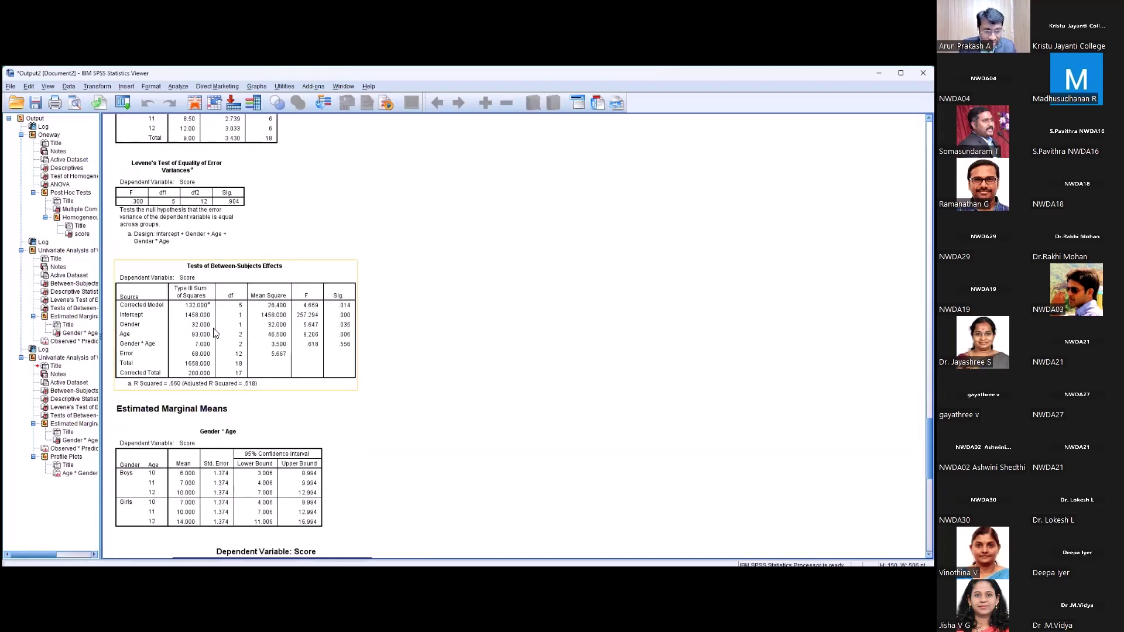
{"action": "left_click", "coordinate": [317, 324]}
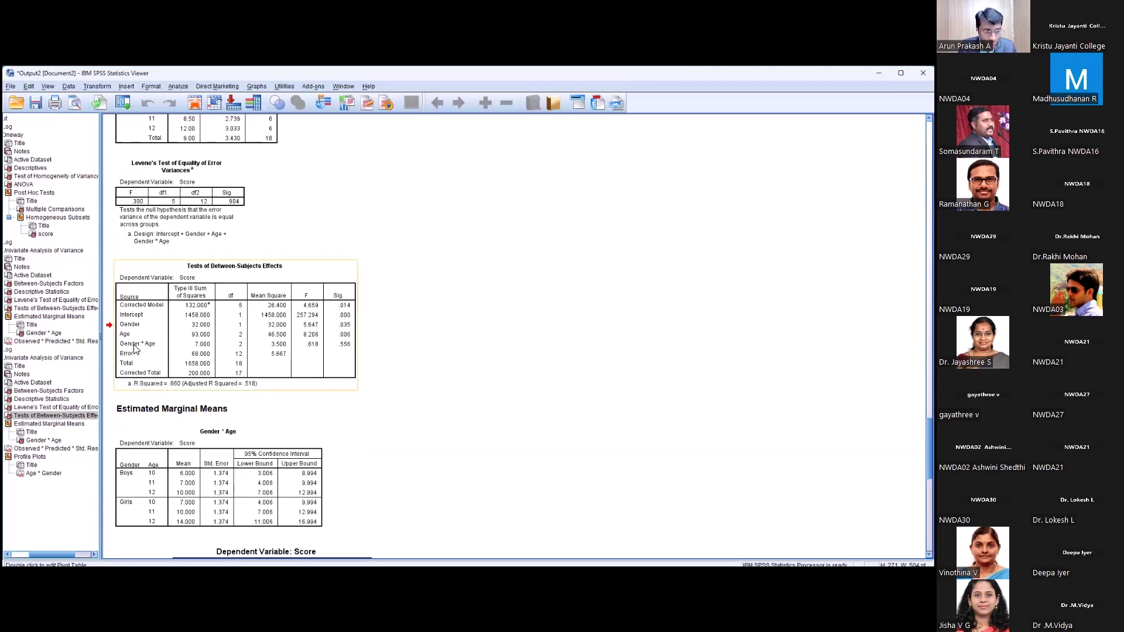
{"action": "left_click", "coordinate": [347, 319]}
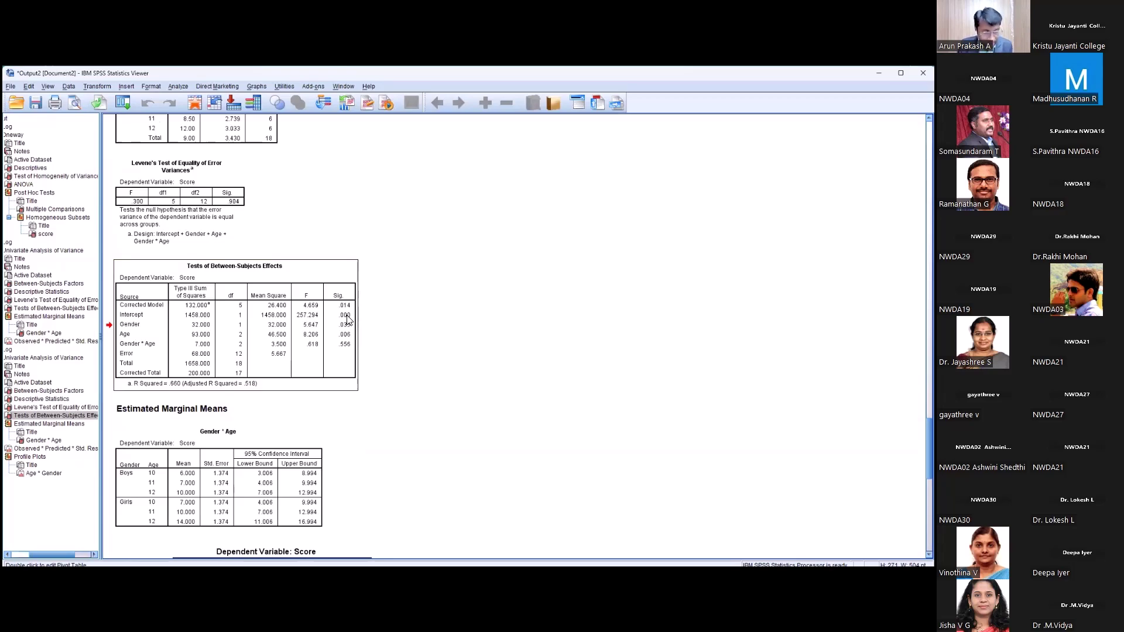
{"action": "scroll", "coordinate": [371, 326], "scroll_direction": "up", "scroll_amount": 1}
{"action": "left_click", "coordinate": [348, 360]}
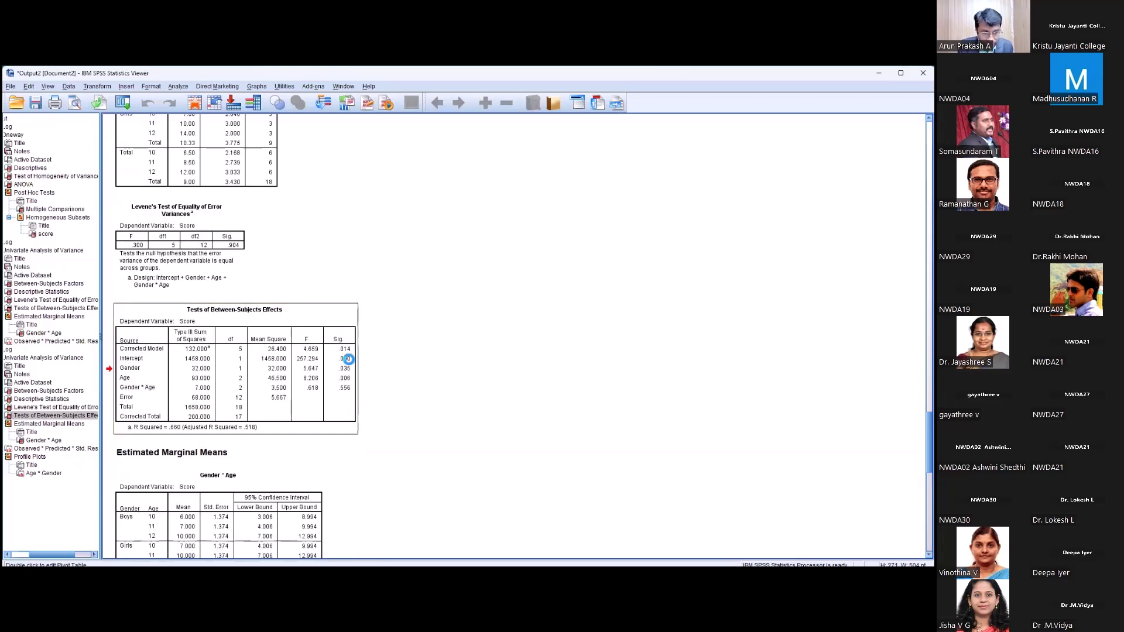
{"action": "left_click", "coordinate": [560, 250]}
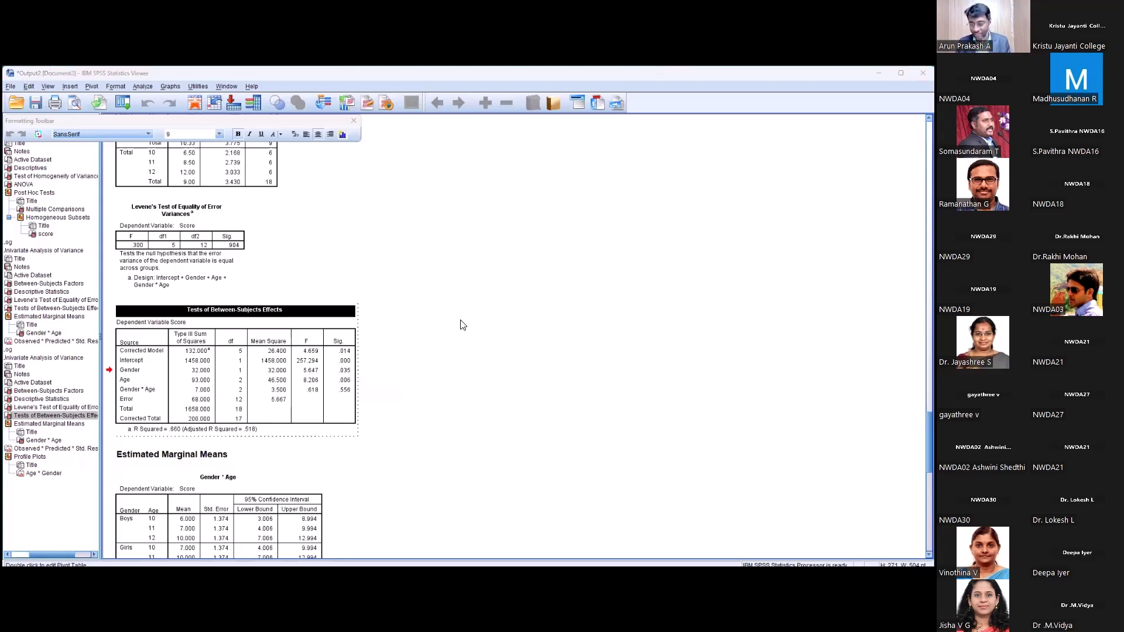
- Switch to Excel, close the Data Set 1 to Participants workbook with its changes saved, and open MANOVA Data from the SPSS ANOVA folder
{"action": "key", "text": "alt+Tab"}
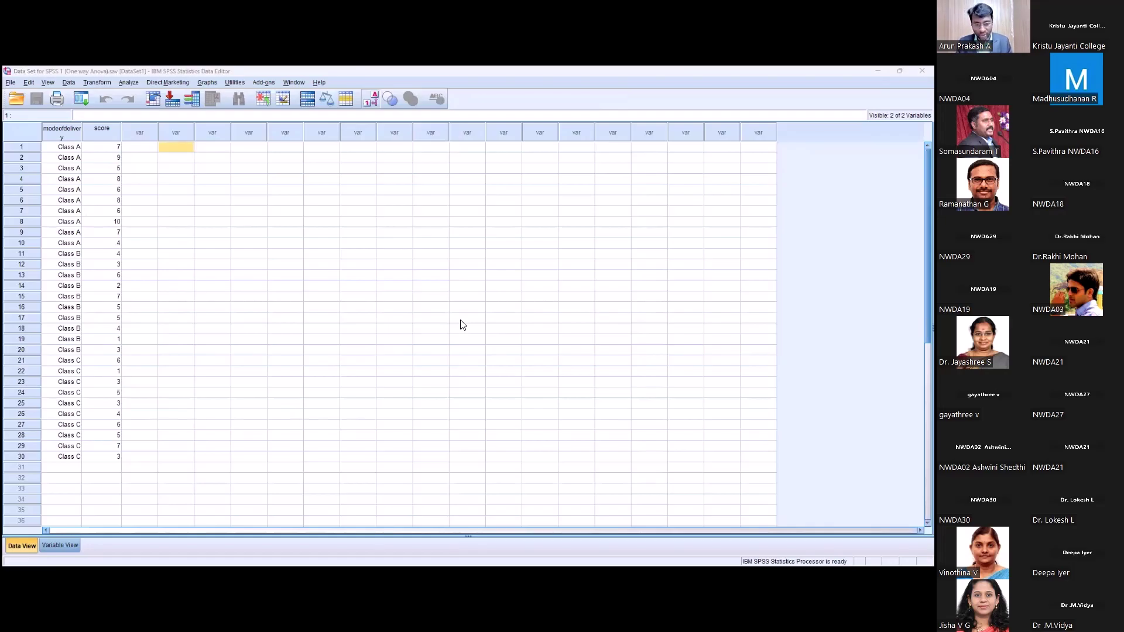
{"action": "key", "text": "alt+Tab"}
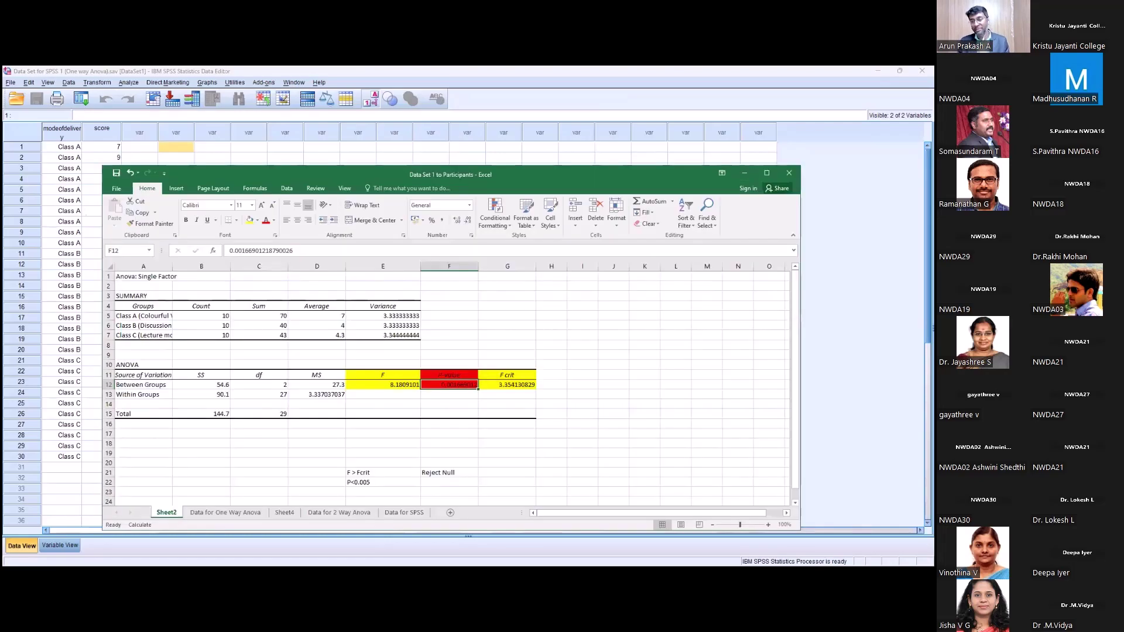
{"action": "left_click", "coordinate": [788, 173]}
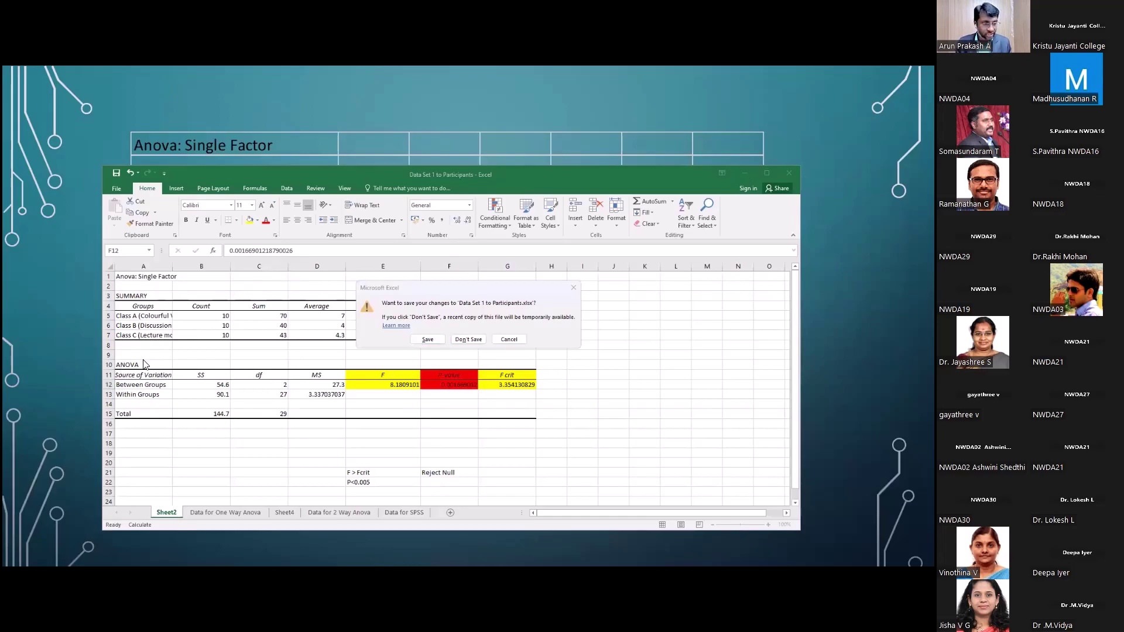
{"action": "key", "text": "alt+Tab"}
{"action": "key", "text": "super+Up"}
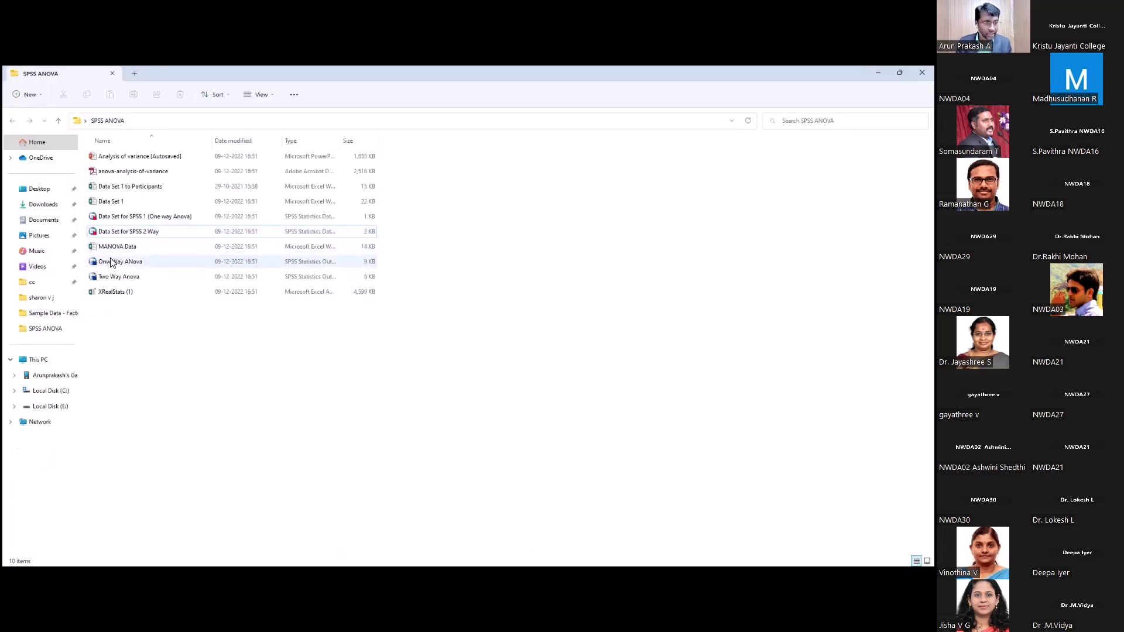
{"action": "left_click", "coordinate": [119, 250]}
{"action": "double_click", "coordinate": [119, 250]}
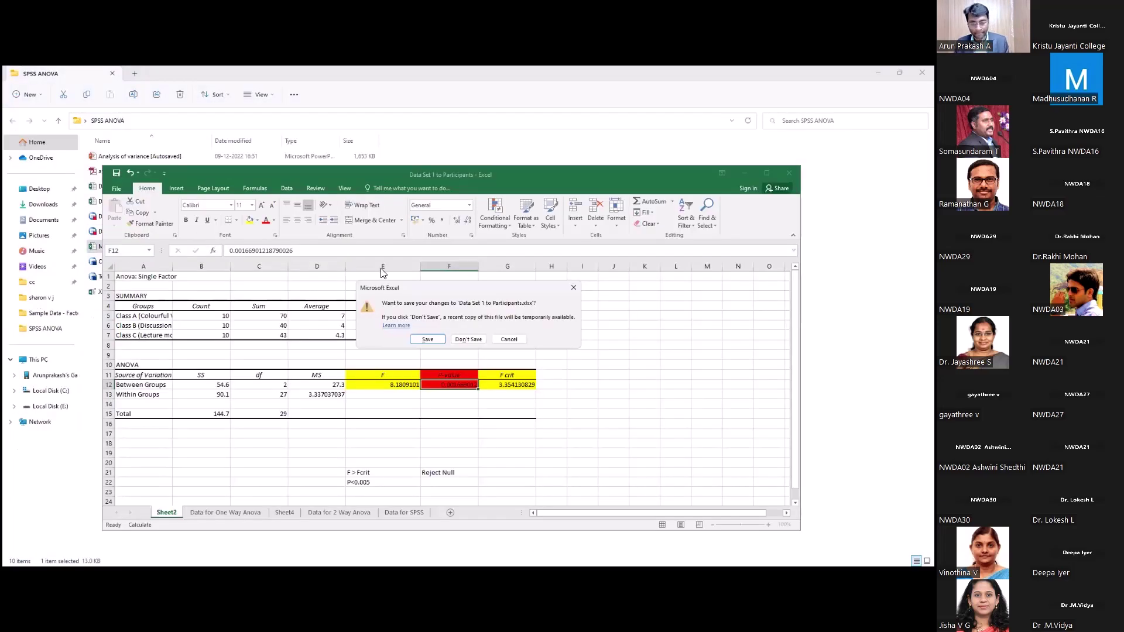
{"action": "left_click", "coordinate": [438, 345]}
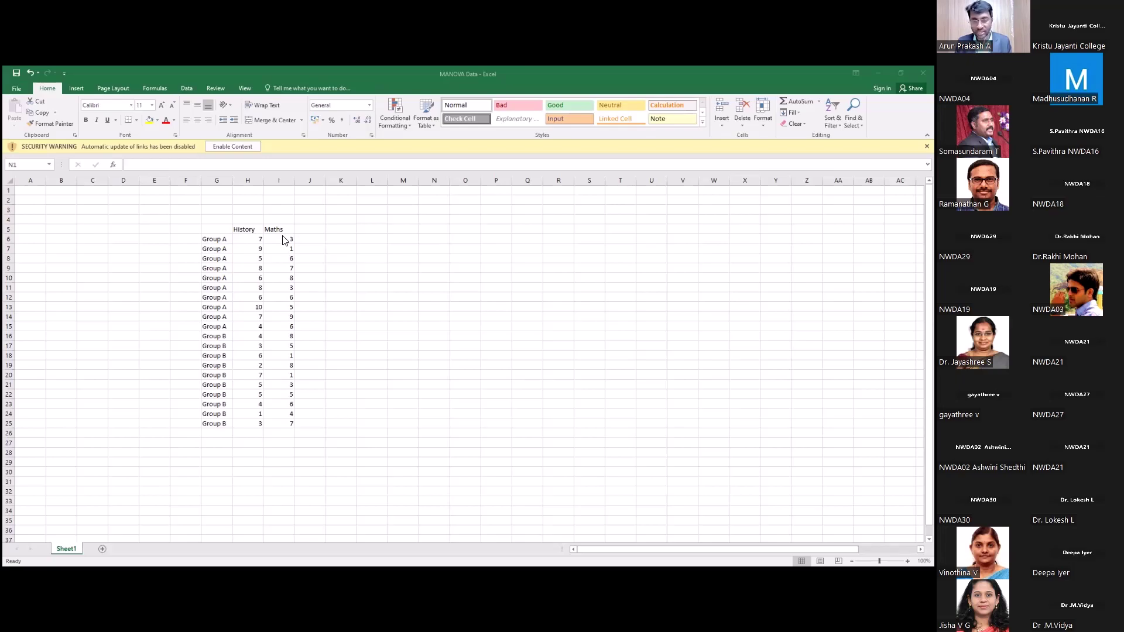
- Load the XRealStats (1) add-in from the SPSS ANOVA folder into Excel with its macros enabled
{"action": "key", "text": "alt+Tab"}
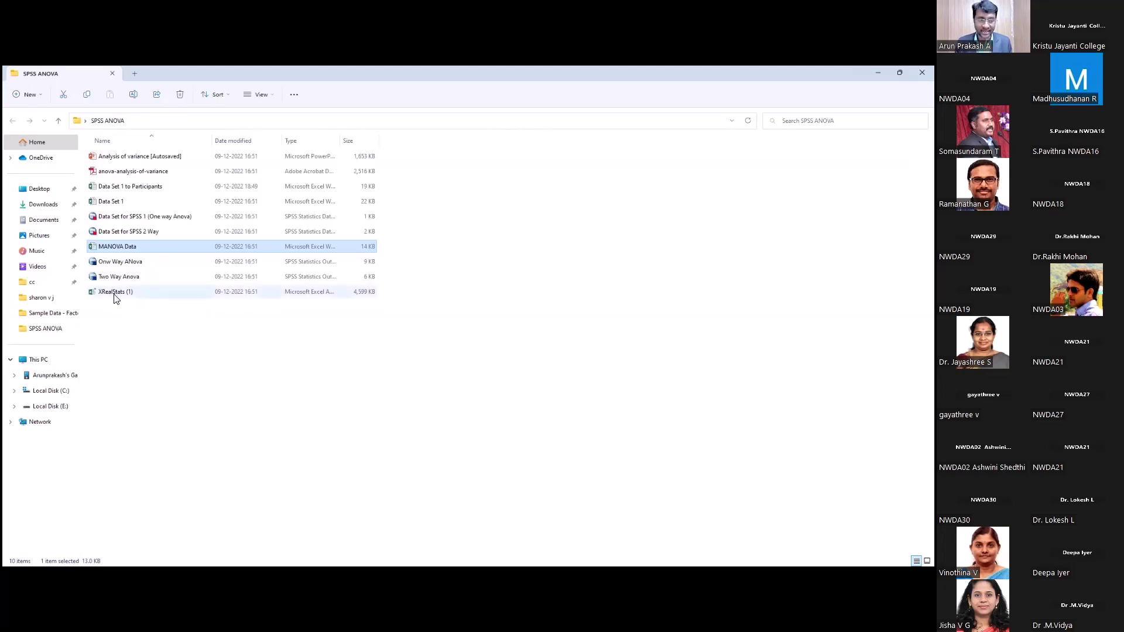
{"action": "left_click", "coordinate": [115, 296]}
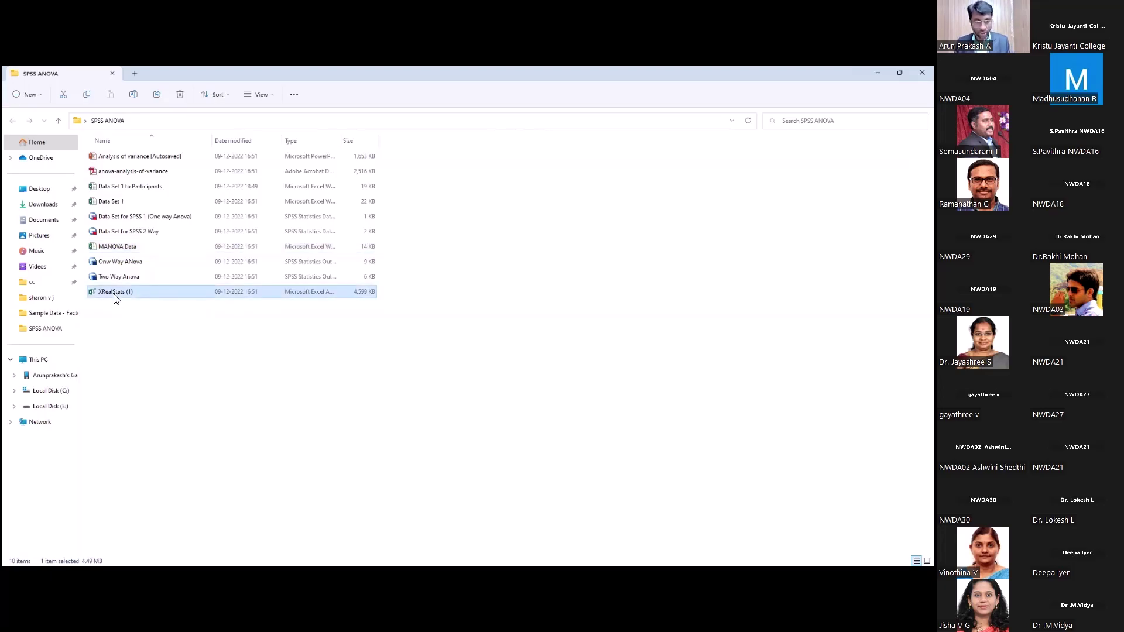
{"action": "double_click", "coordinate": [115, 296]}
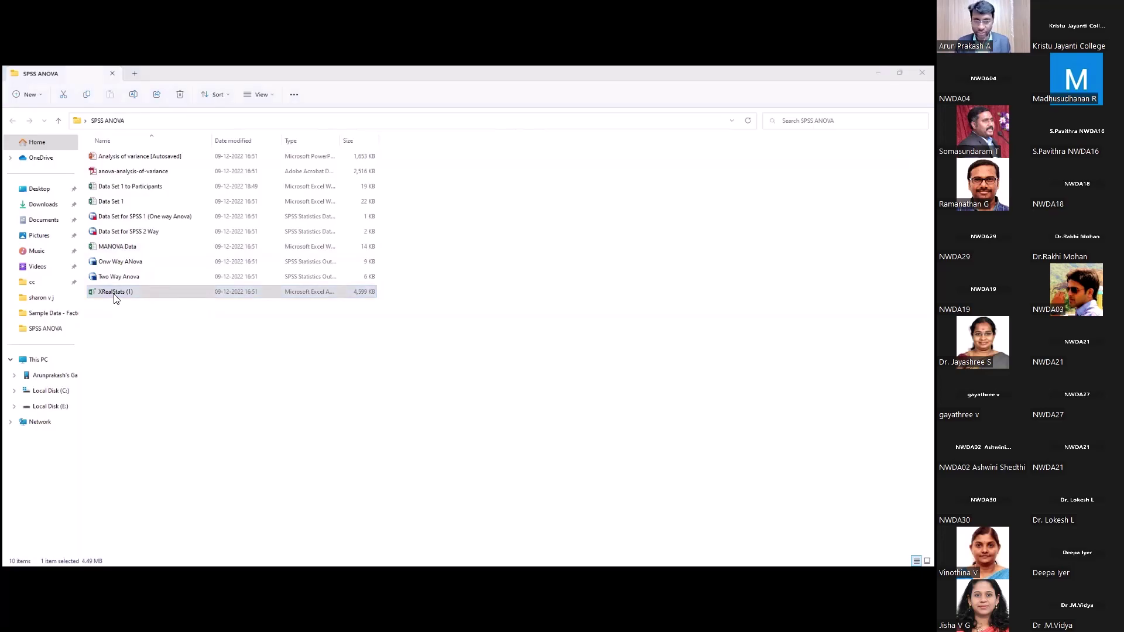
{"action": "left_click", "coordinate": [115, 297]}
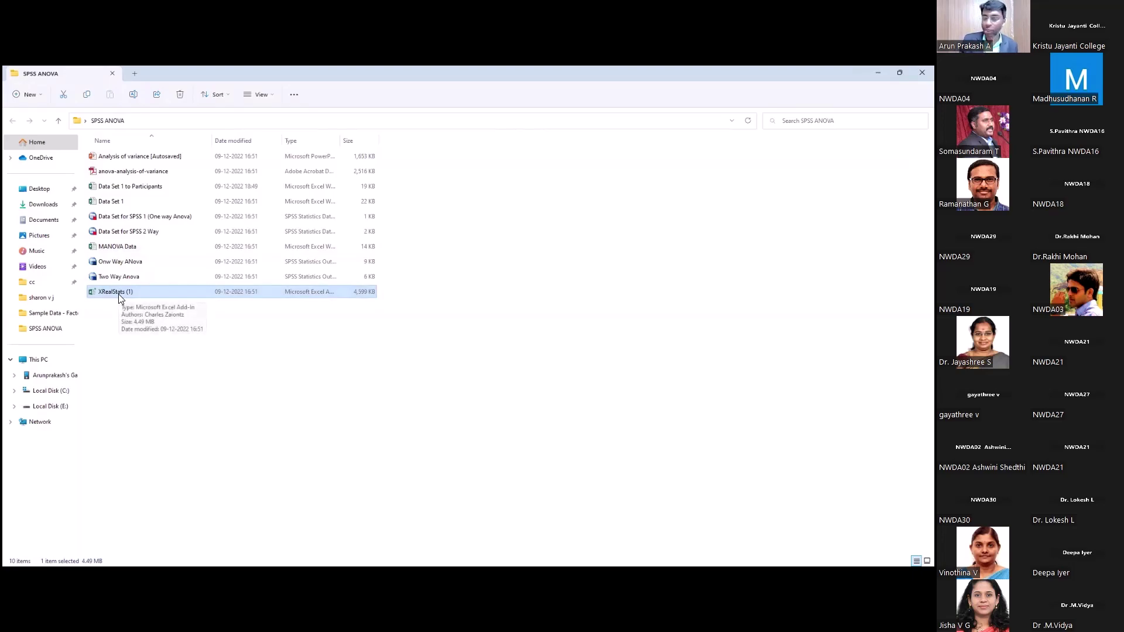
{"action": "left_click", "coordinate": [109, 305]}
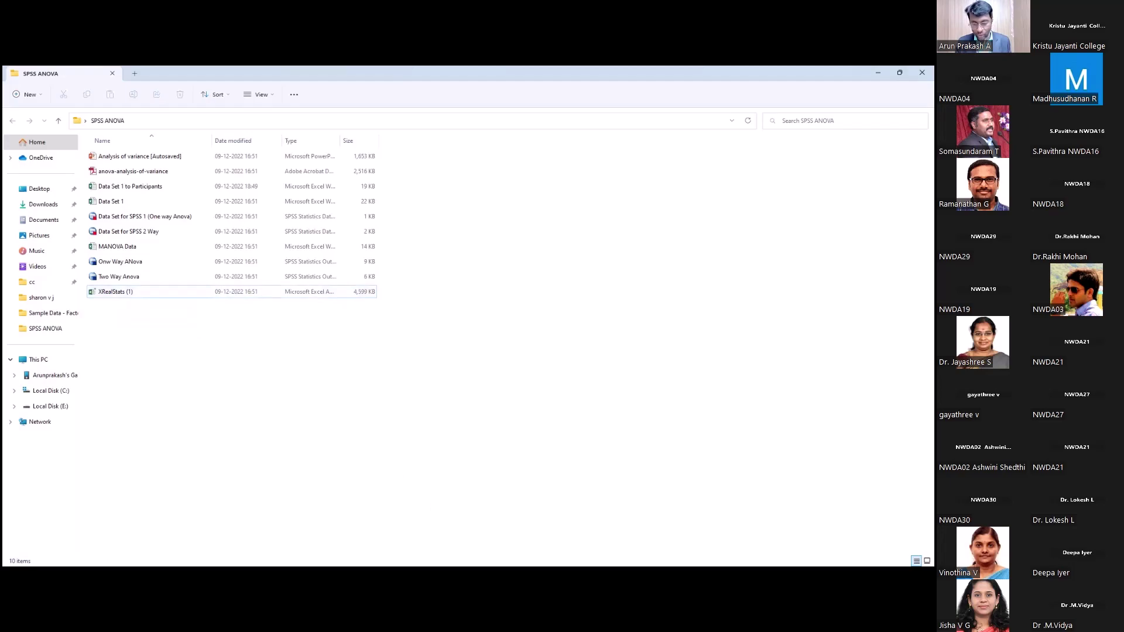
{"action": "key", "text": "alt+Tab"}
{"action": "left_click", "coordinate": [371, 413]}
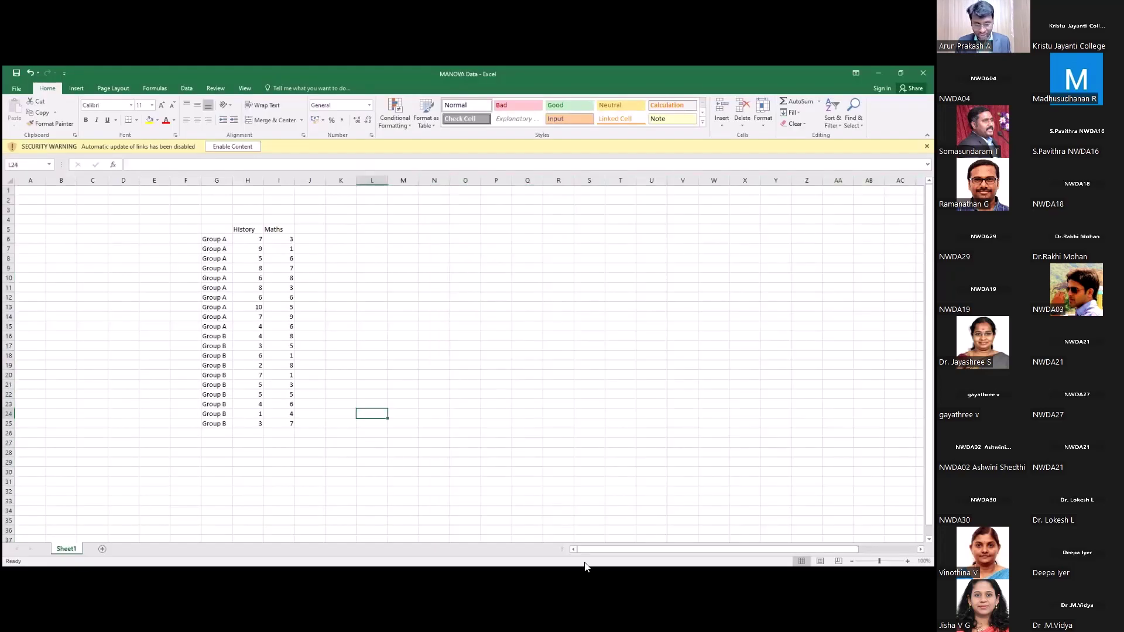
{"action": "key", "text": "alt+Tab"}
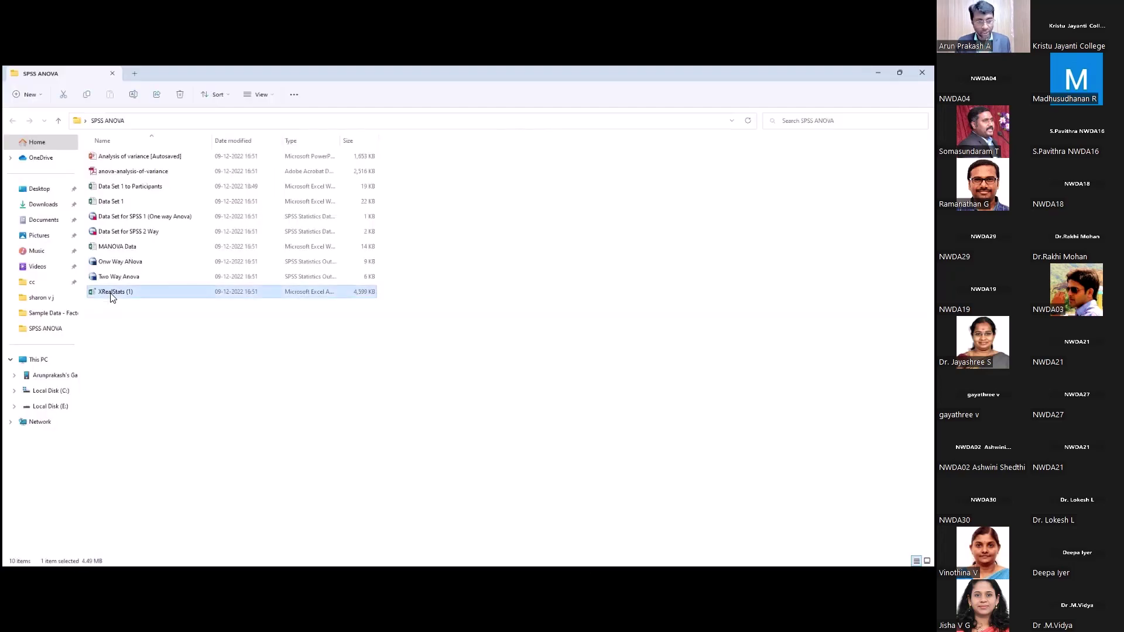
{"action": "double_click", "coordinate": [111, 292]}
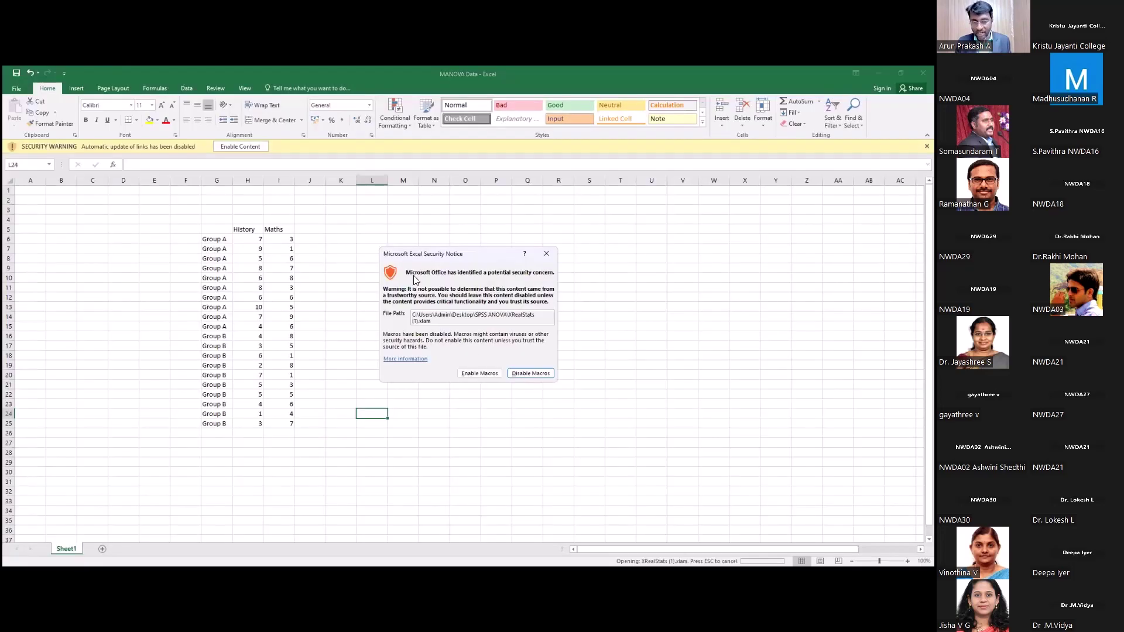
{"action": "left_click", "coordinate": [479, 373]}
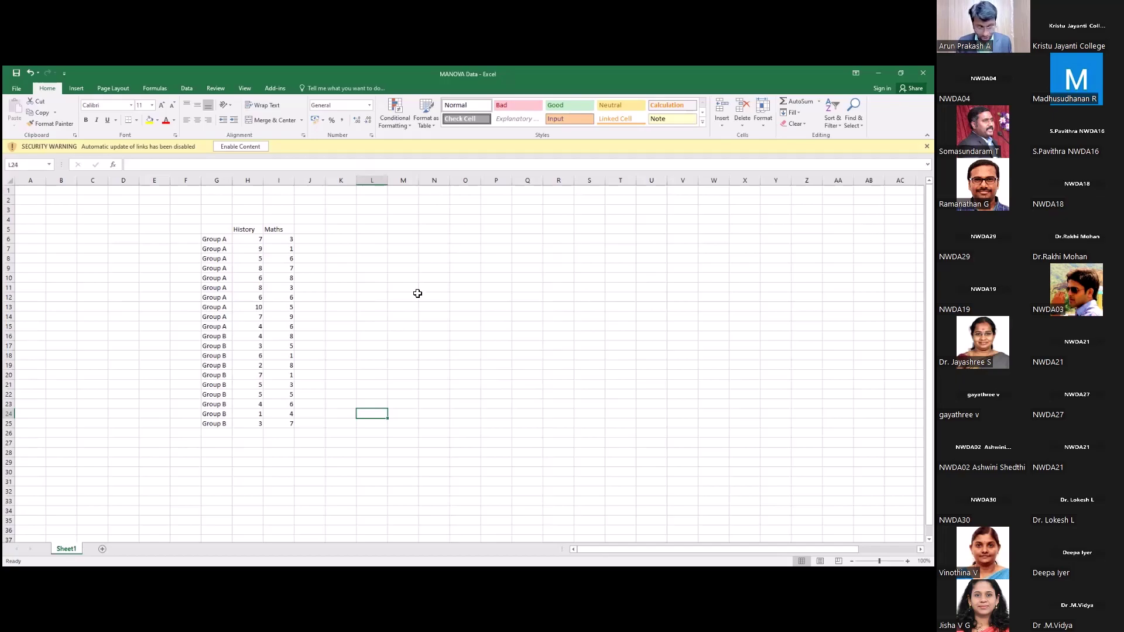
- Select cell U6, open the Real Statistics tools and look through the correlation and miscellaneous analyses they offer
{"action": "key", "text": "ctrl+m"}
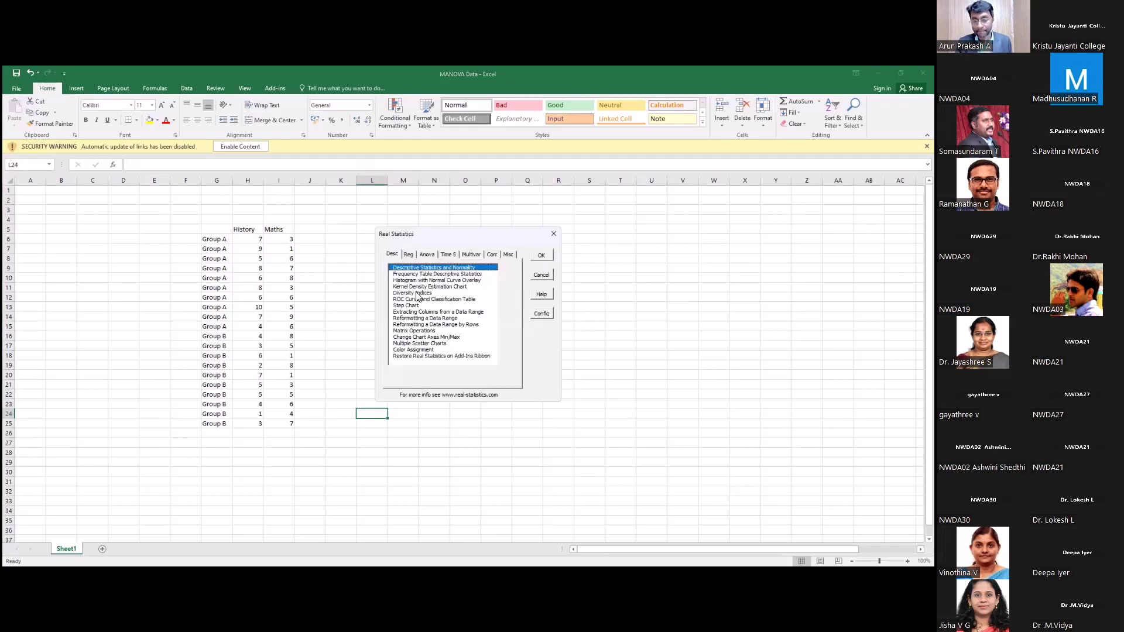
{"action": "left_click", "coordinate": [556, 236]}
{"action": "left_click", "coordinate": [644, 239]}
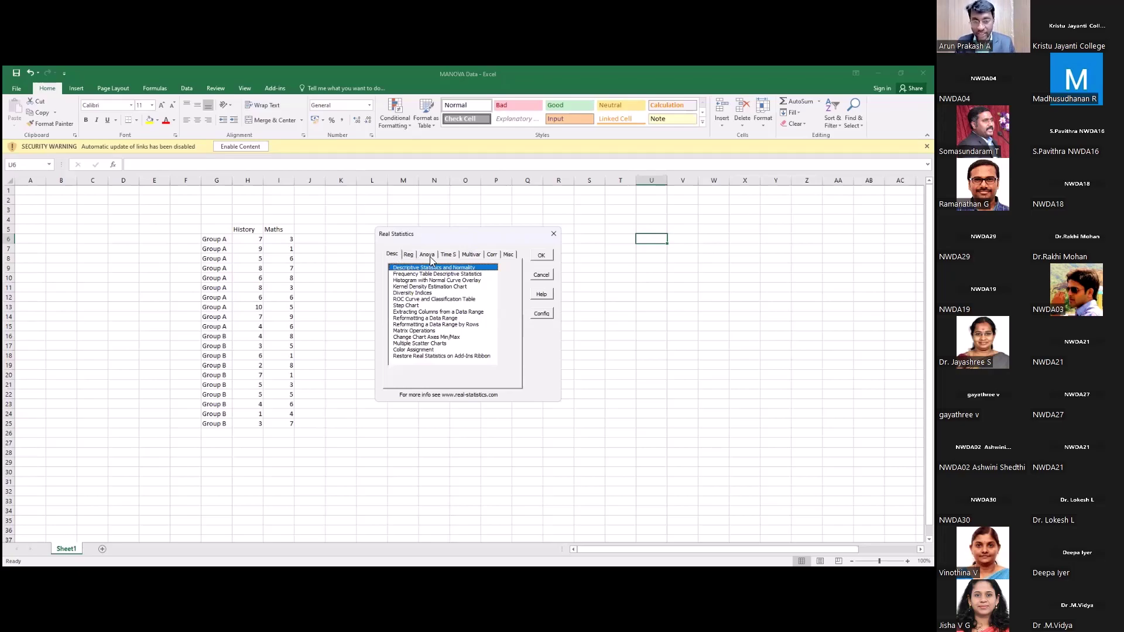
{"action": "left_click", "coordinate": [493, 255]}
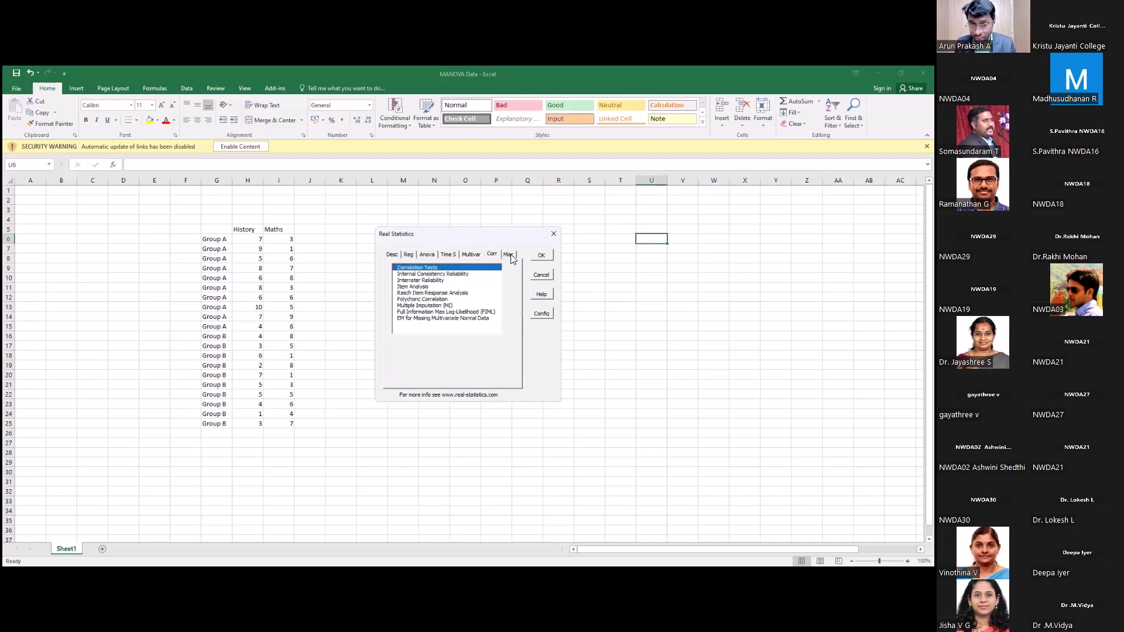
{"action": "left_click", "coordinate": [508, 254]}
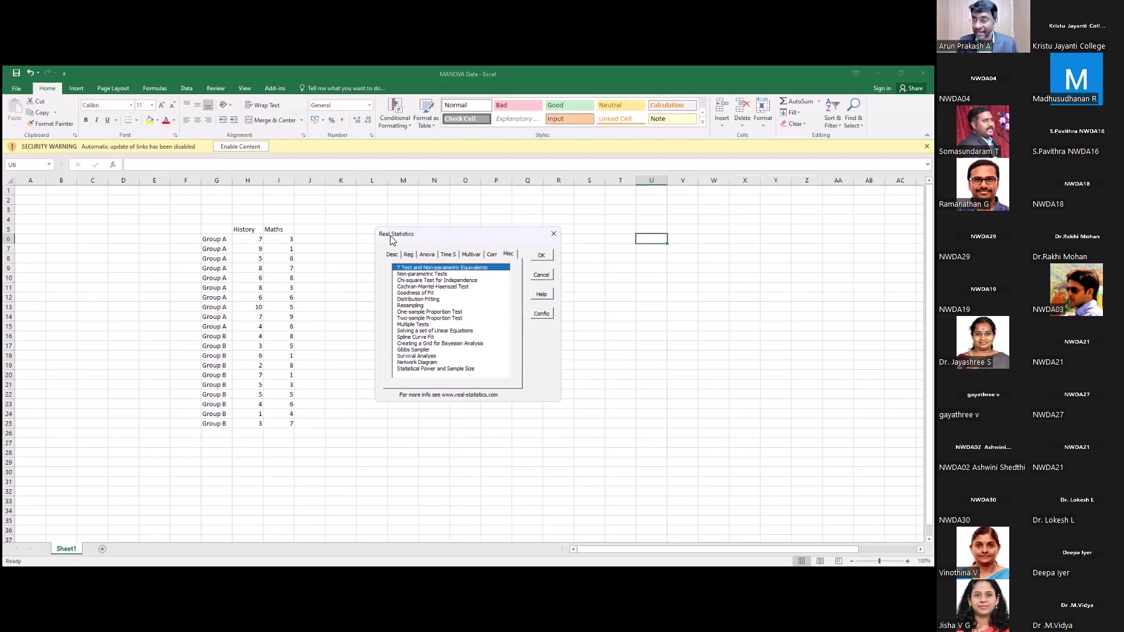
- Try to run a one-factor MANOVA on G5:I25, including group labels and headings, with output to U6
{"action": "left_click", "coordinate": [472, 255]}
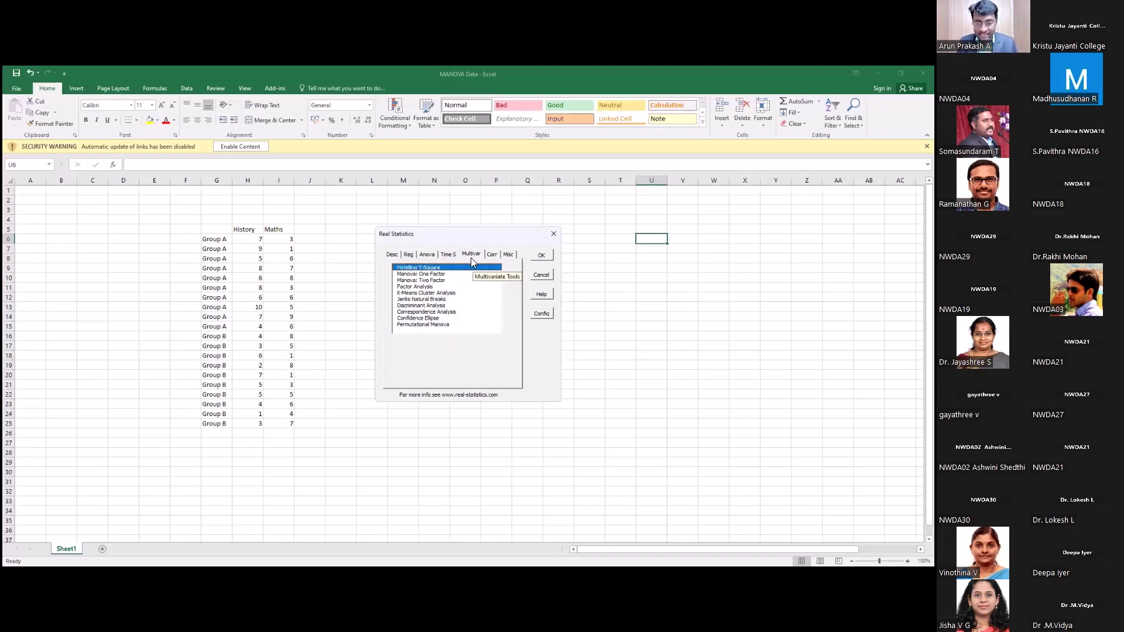
{"action": "left_click", "coordinate": [433, 275]}
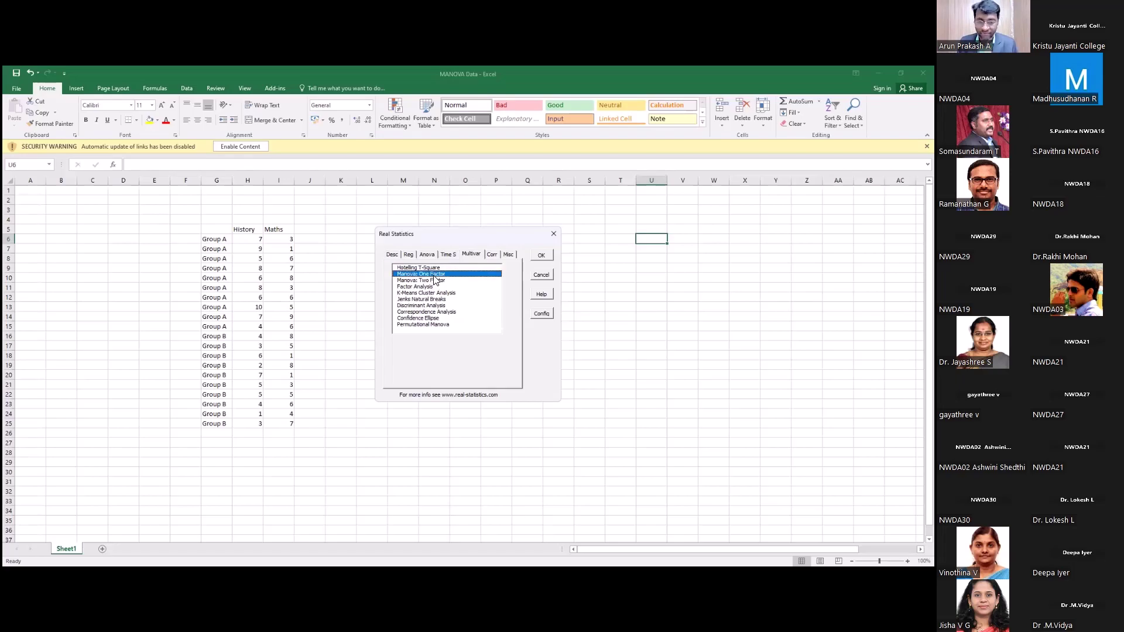
{"action": "left_click", "coordinate": [544, 257]}
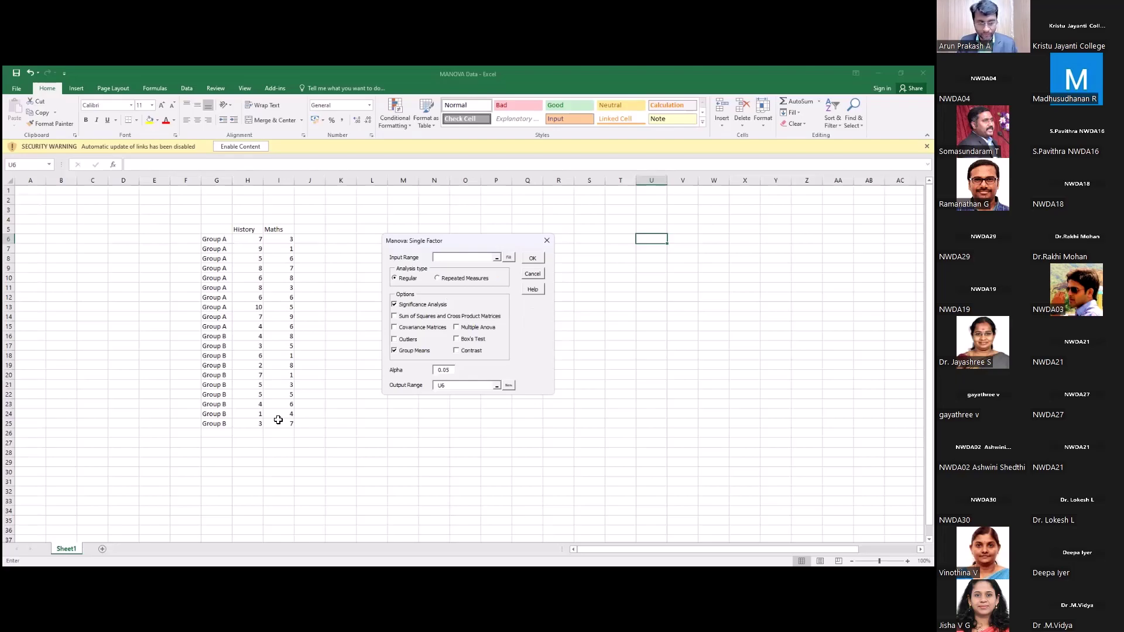
{"action": "left_click_drag", "start_coordinate": [278, 411], "coordinate": [281, 401]}
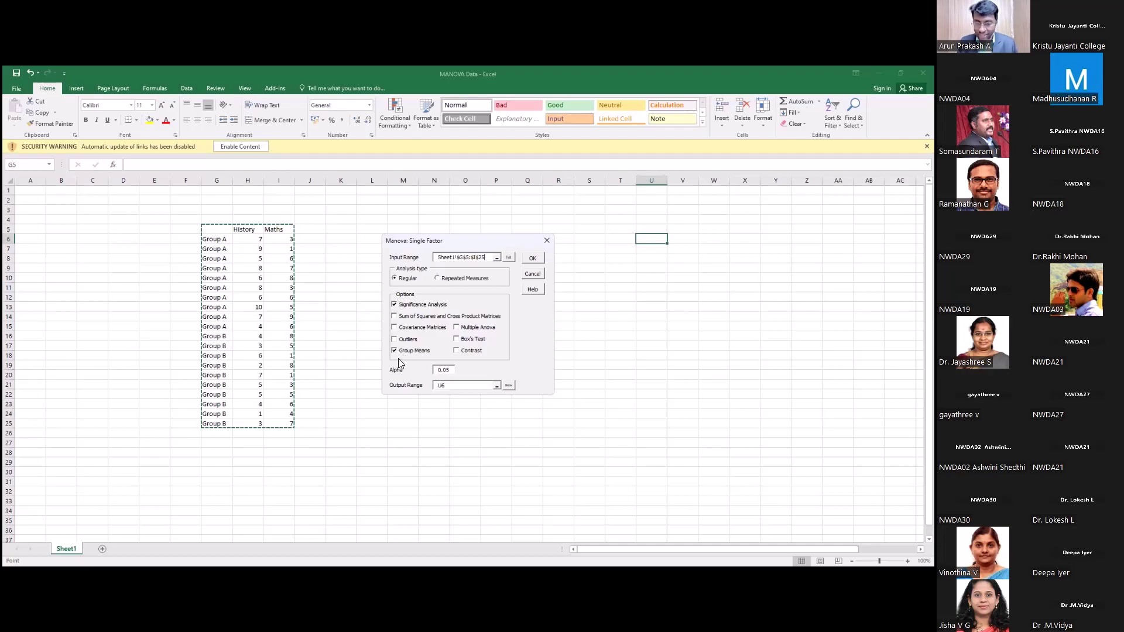
{"action": "left_click", "coordinate": [534, 258]}
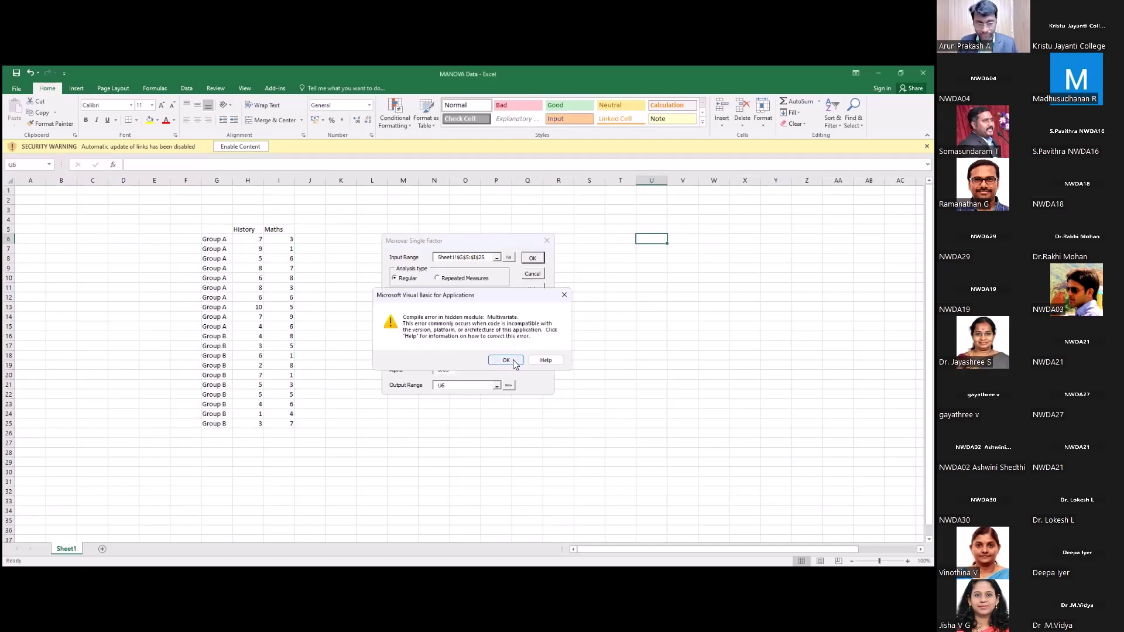
{"action": "left_click", "coordinate": [507, 360]}
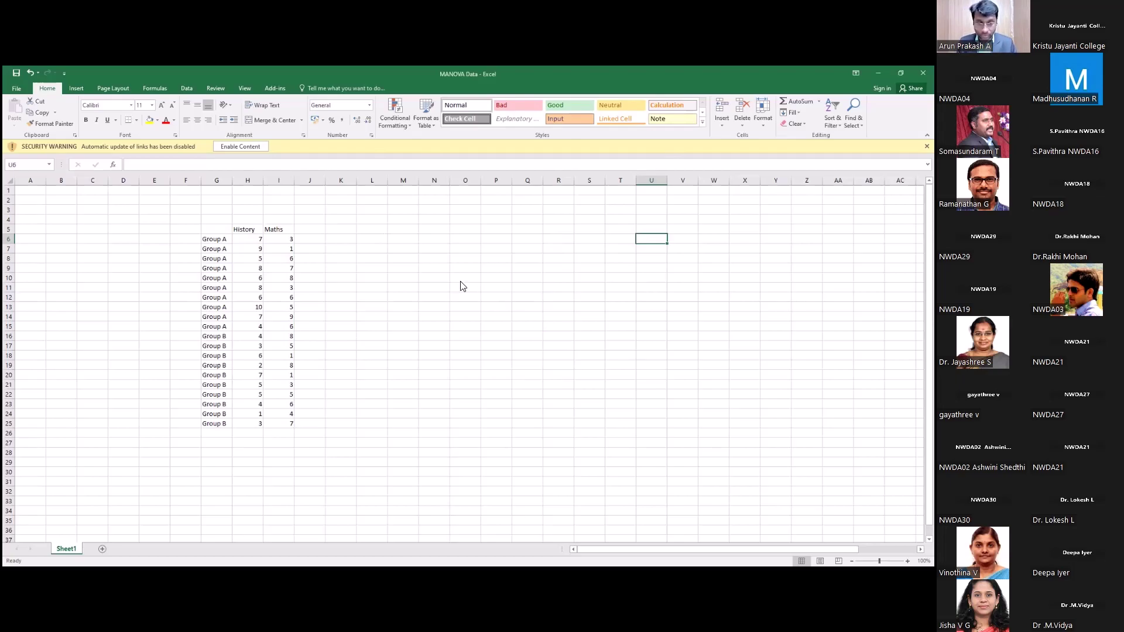
- Try the one-factor MANOVA again on only the History and Maths scores in H6:I25
{"action": "key", "text": "ctrl+m"}
{"action": "left_click", "coordinate": [470, 253]}
{"action": "left_click", "coordinate": [420, 274]}
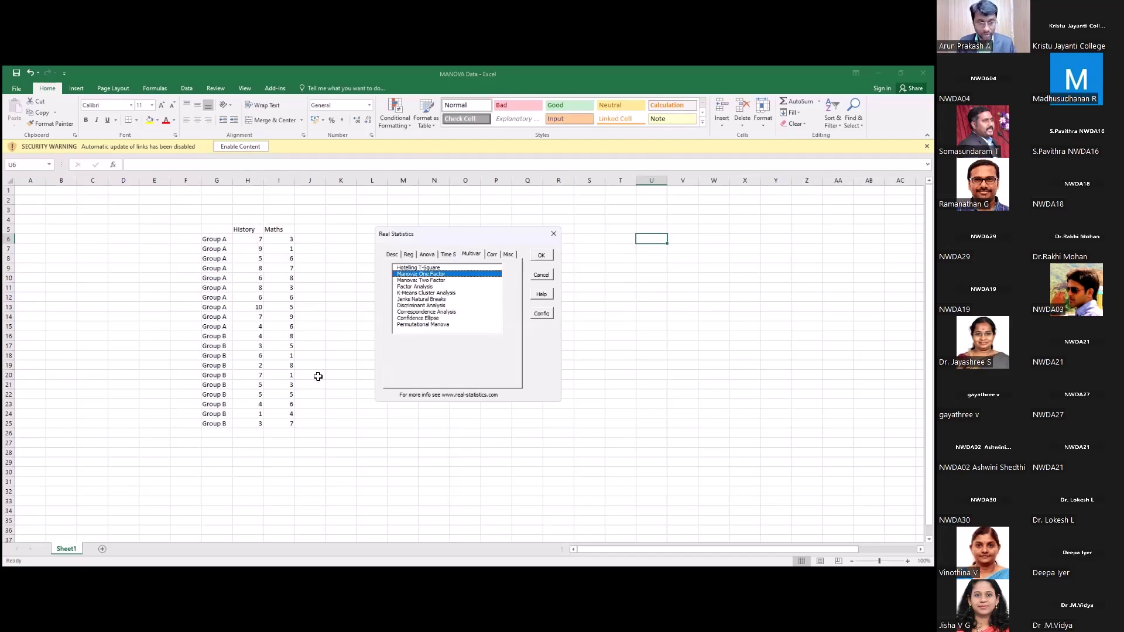
{"action": "left_click", "coordinate": [541, 255]}
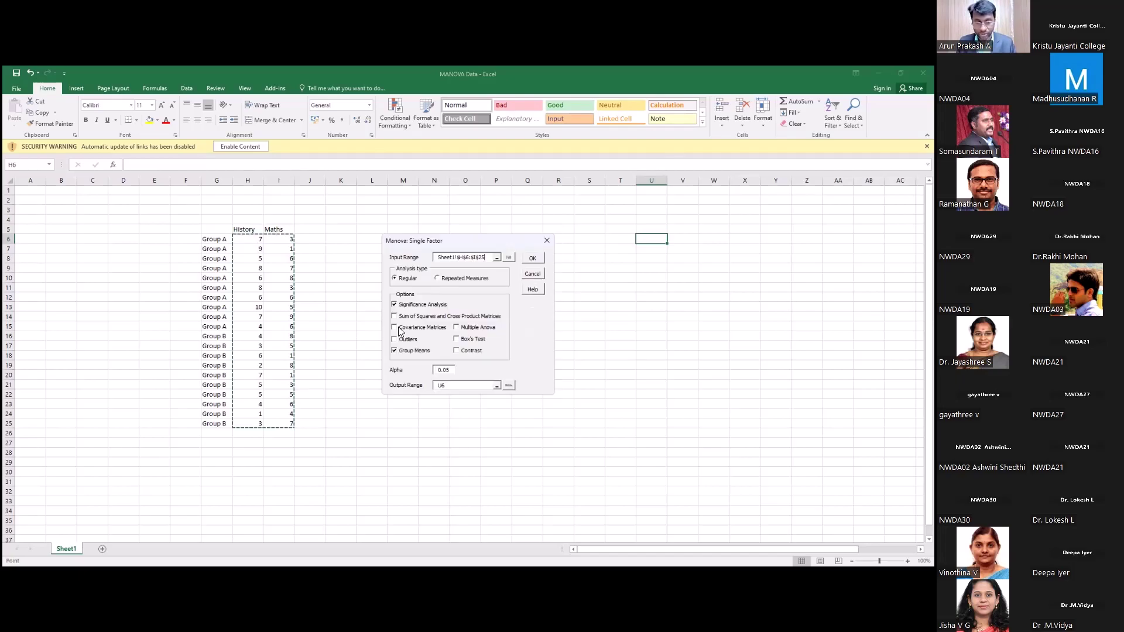
{"action": "left_click", "coordinate": [530, 258]}
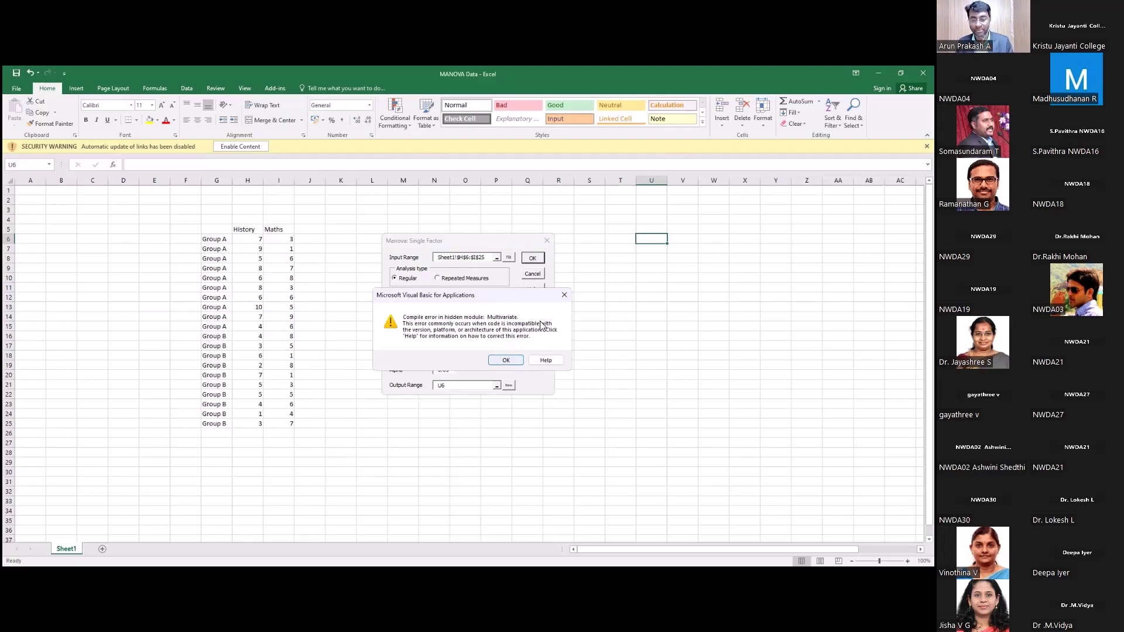
{"action": "left_click", "coordinate": [564, 294]}
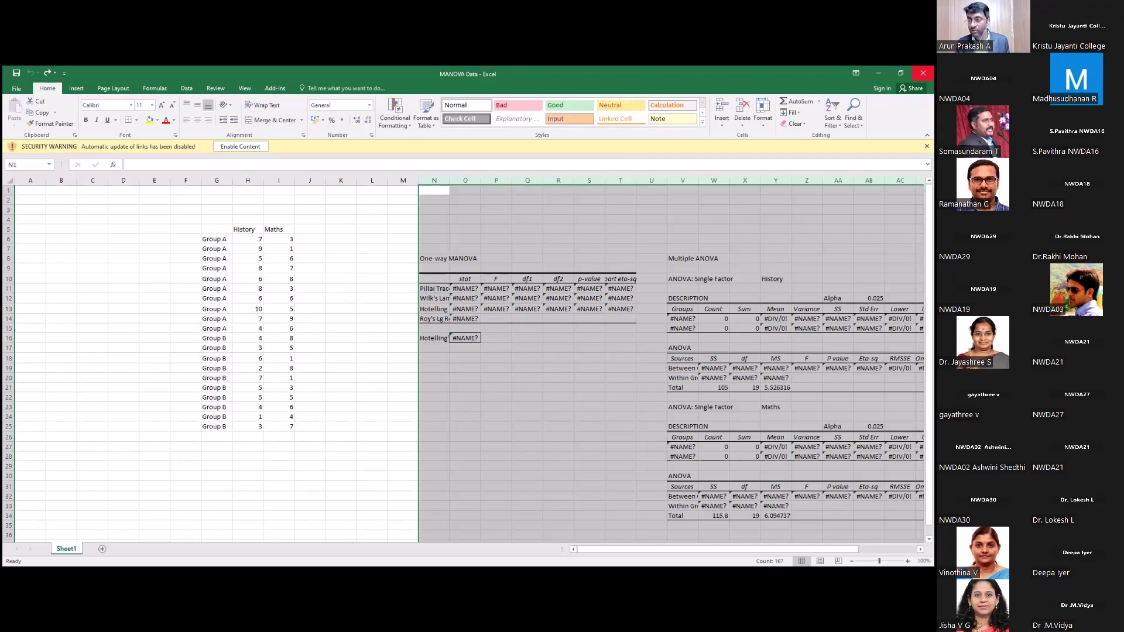
- Close the MANOVA Data workbook without saving its changes and reopen it from the SPSS ANOVA folder
{"action": "key", "text": "Tab"}
{"action": "key", "text": "Return"}
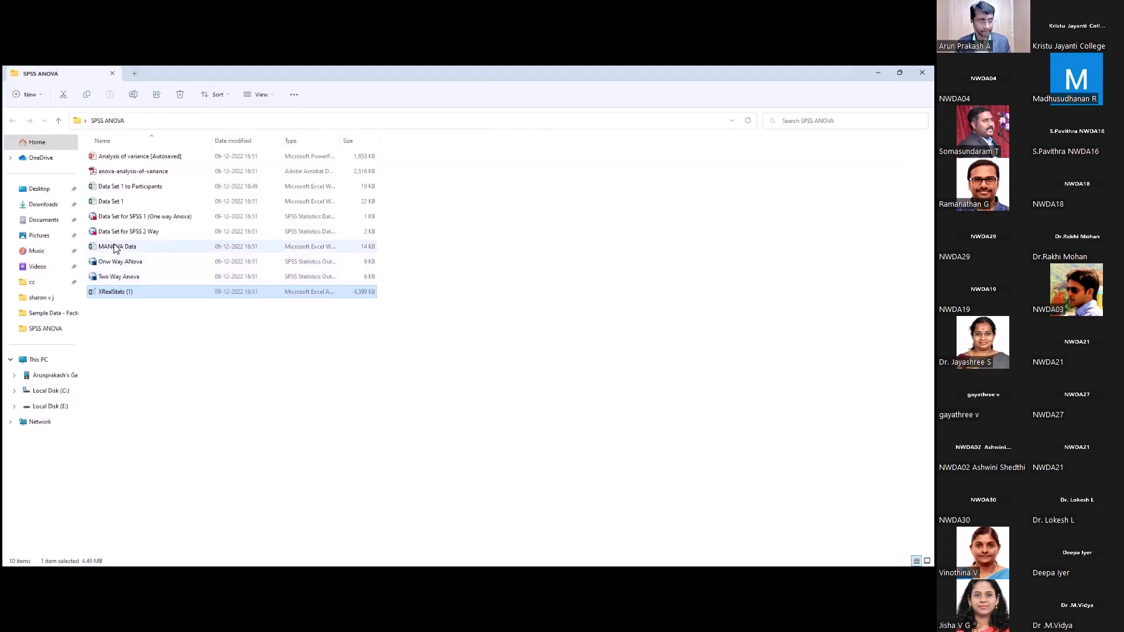
{"action": "double_click", "coordinate": [116, 249]}
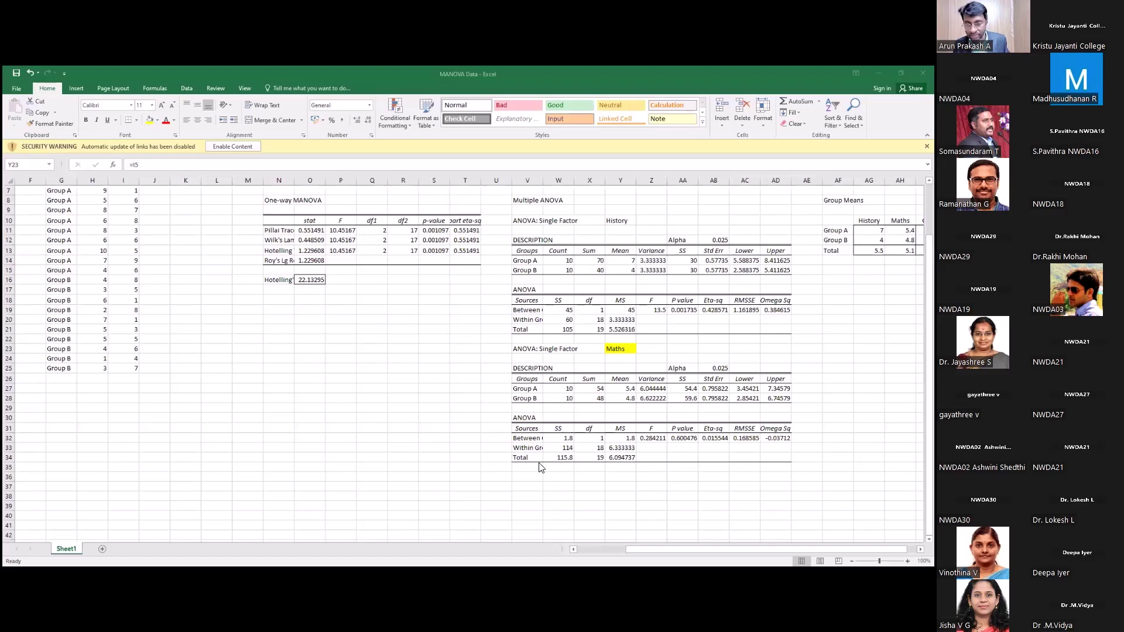
- Highlight in yellow the History label and the p-values of the History and Maths single-factor ANOVA tables
{"action": "left_click", "coordinate": [628, 220]}
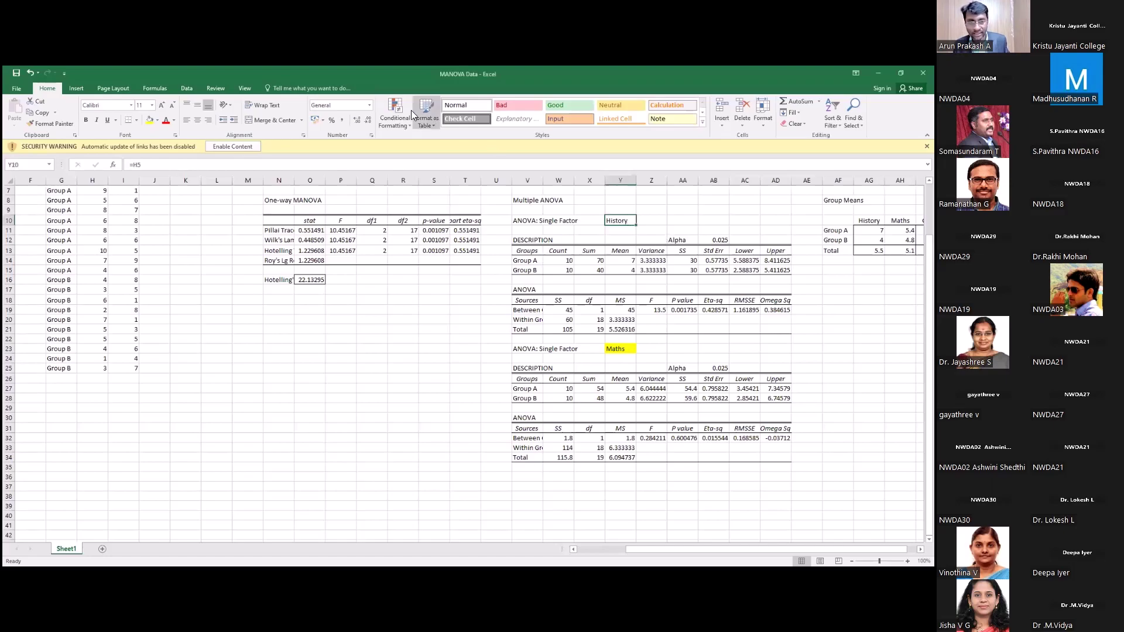
{"action": "left_click", "coordinate": [150, 120]}
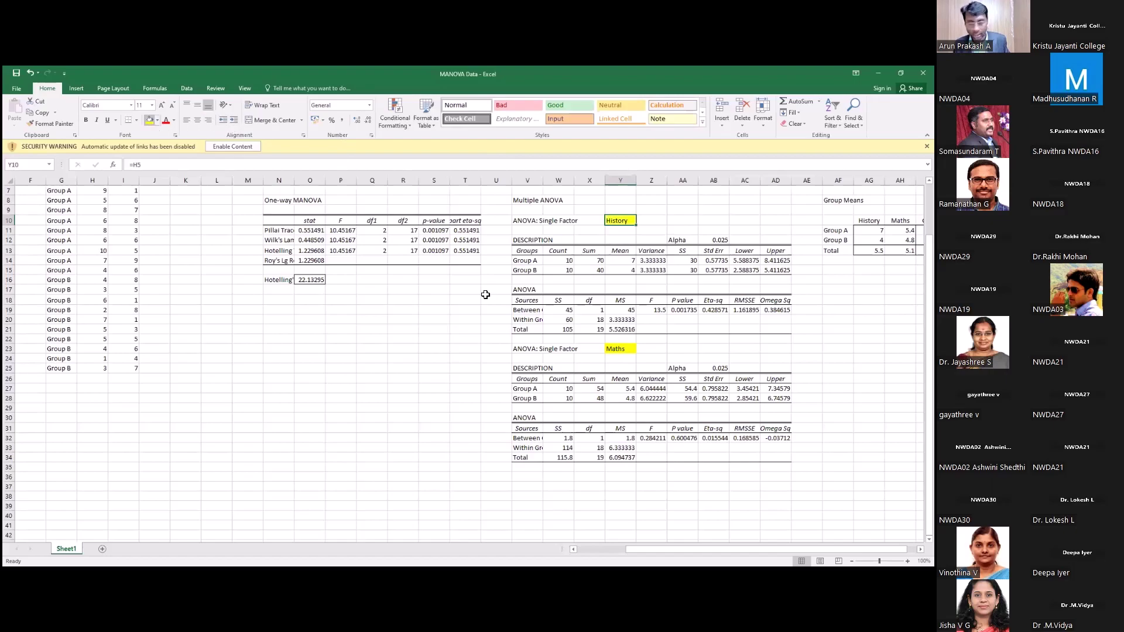
{"action": "left_click", "coordinate": [678, 310]}
{"action": "left_click", "coordinate": [149, 120]}
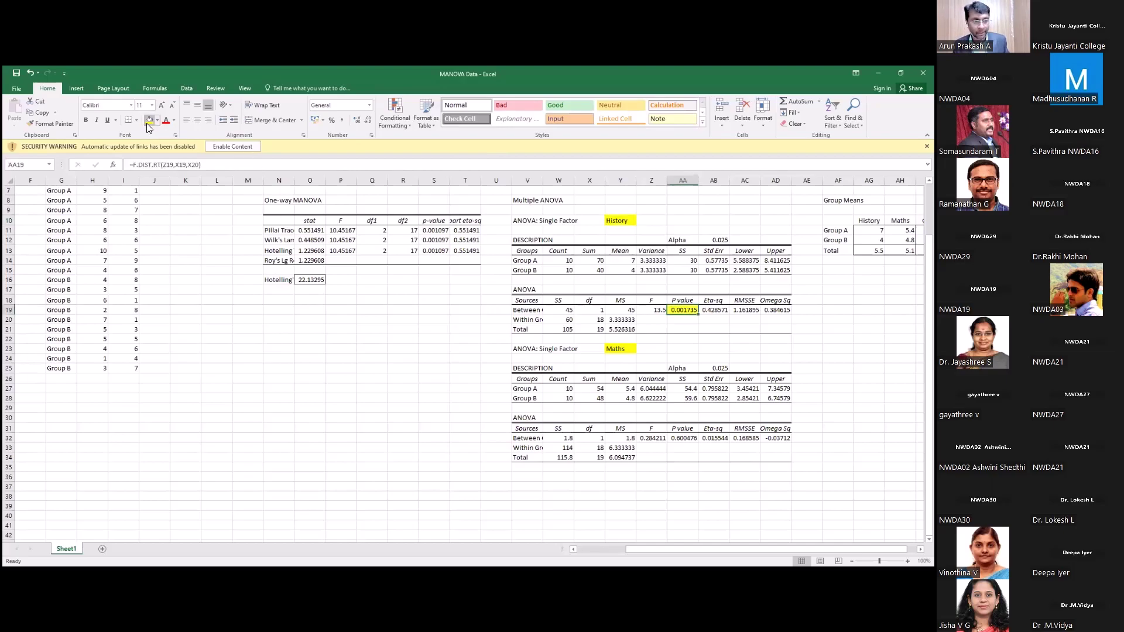
{"action": "left_click", "coordinate": [694, 438]}
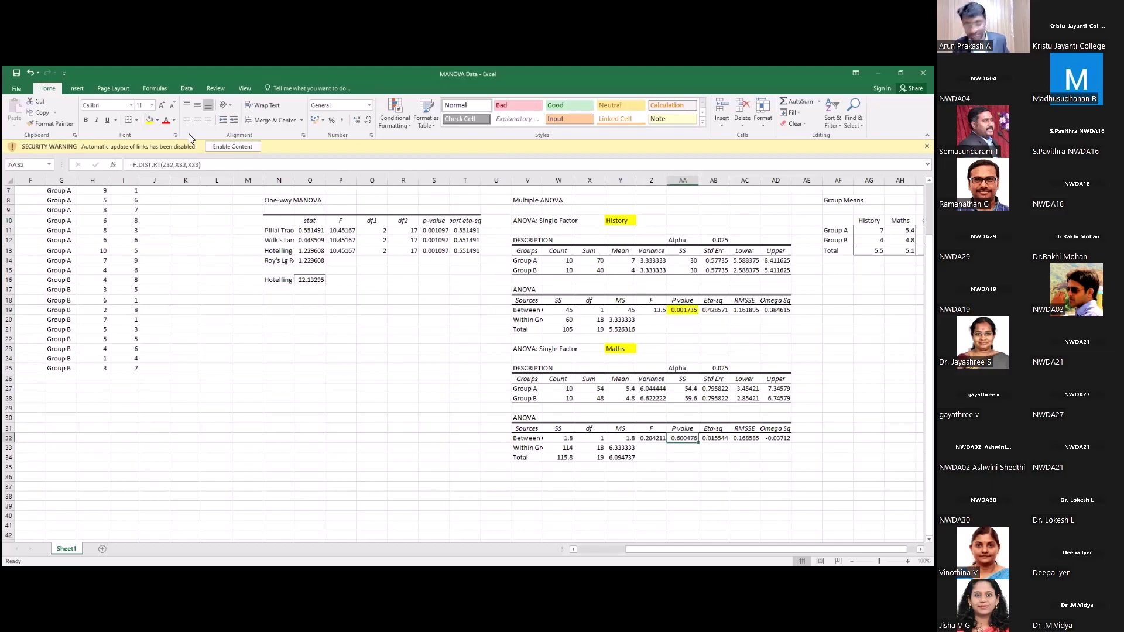
{"action": "left_click", "coordinate": [149, 120]}
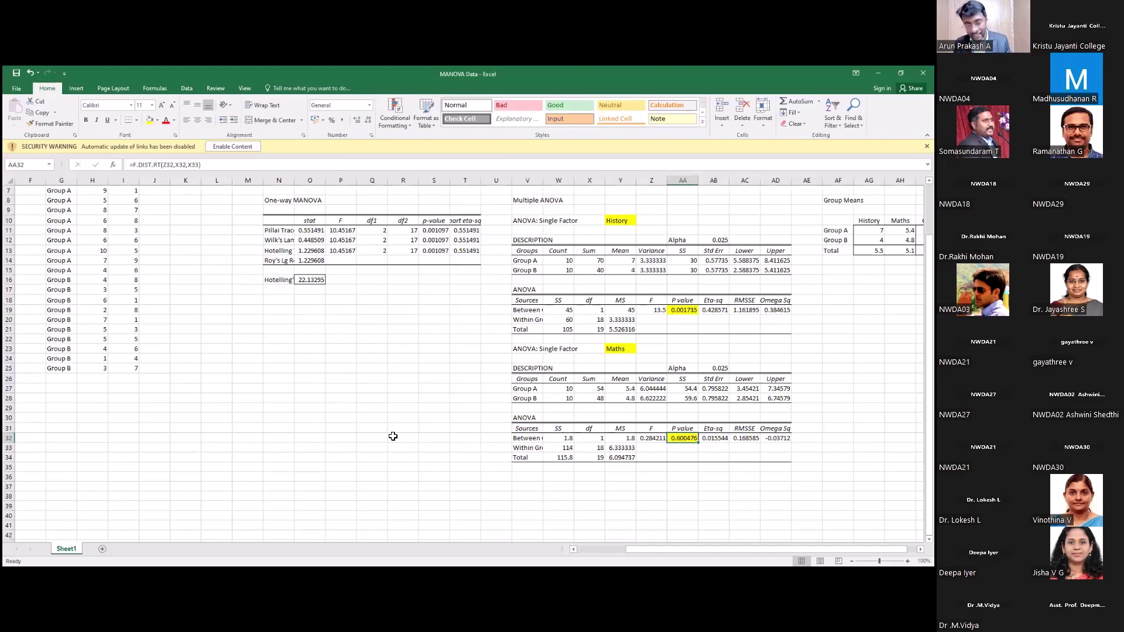
- Record the Maths conclusion in row 31 from column O: Math, 0.6>0.05 and, in column R, Accept Null
{"action": "left_click", "coordinate": [310, 426]}
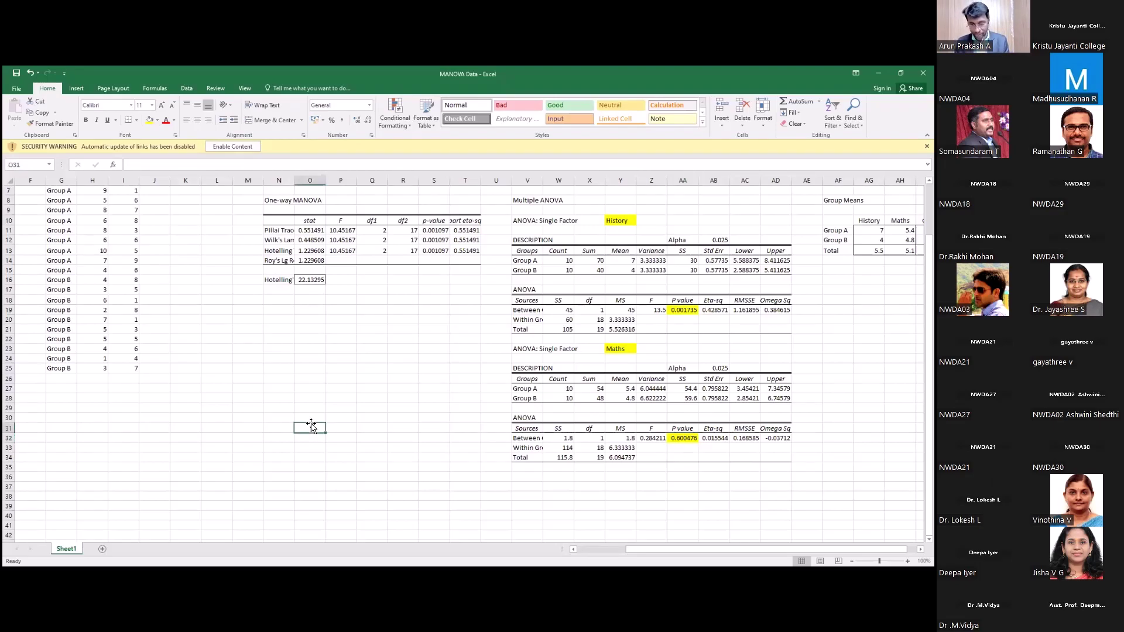
{"action": "type", "text": "Math"}
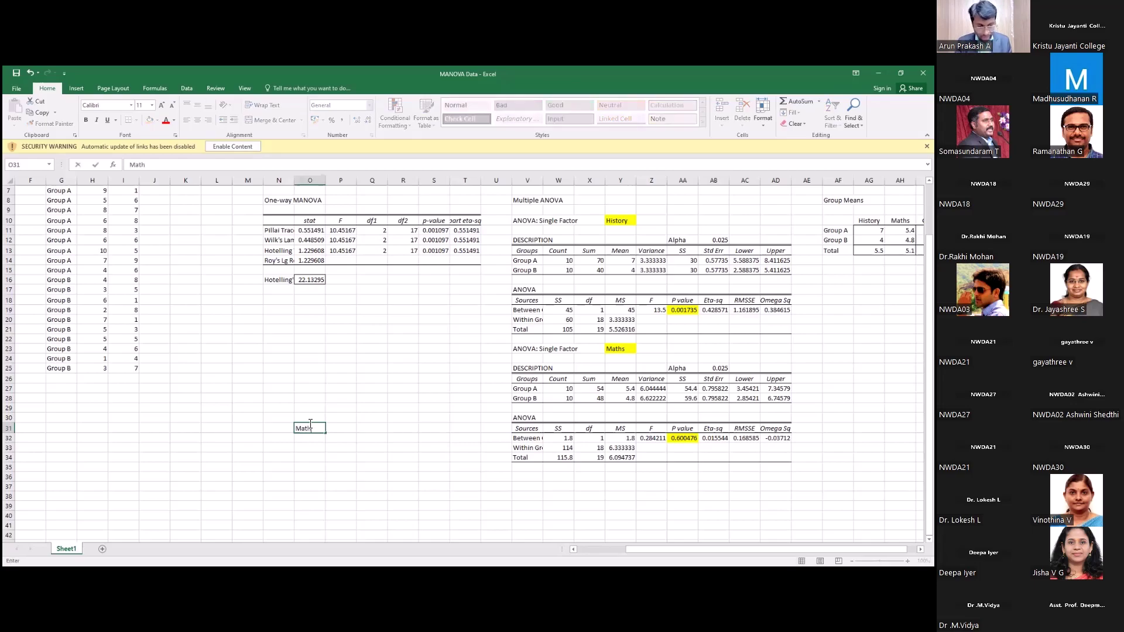
{"action": "key", "text": "Tab"}
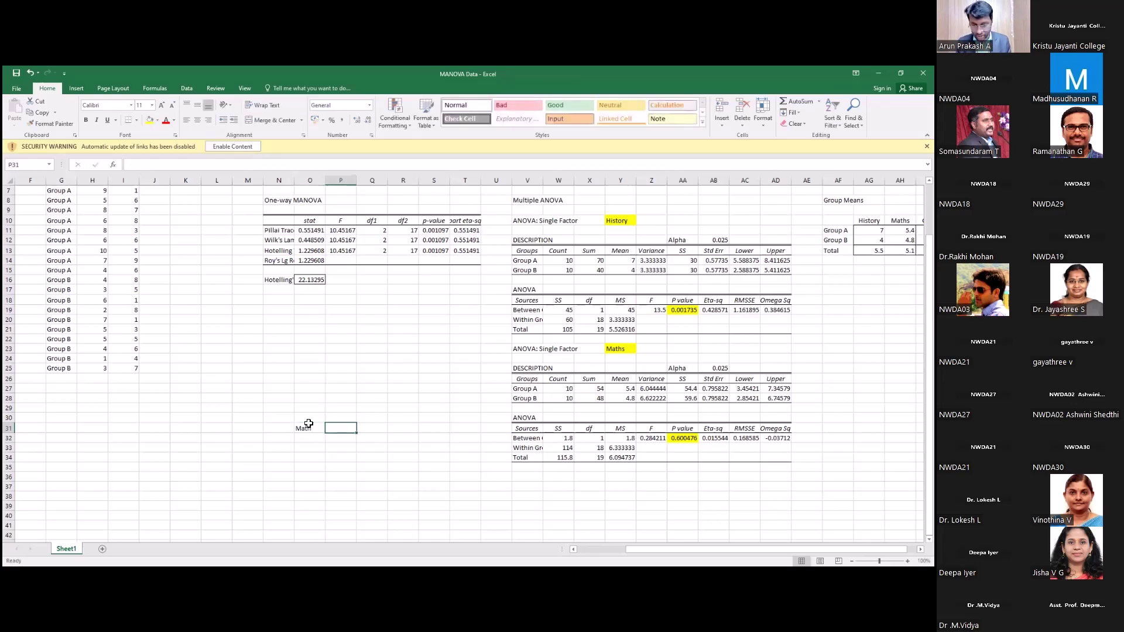
{"action": "type", "text": "0."}
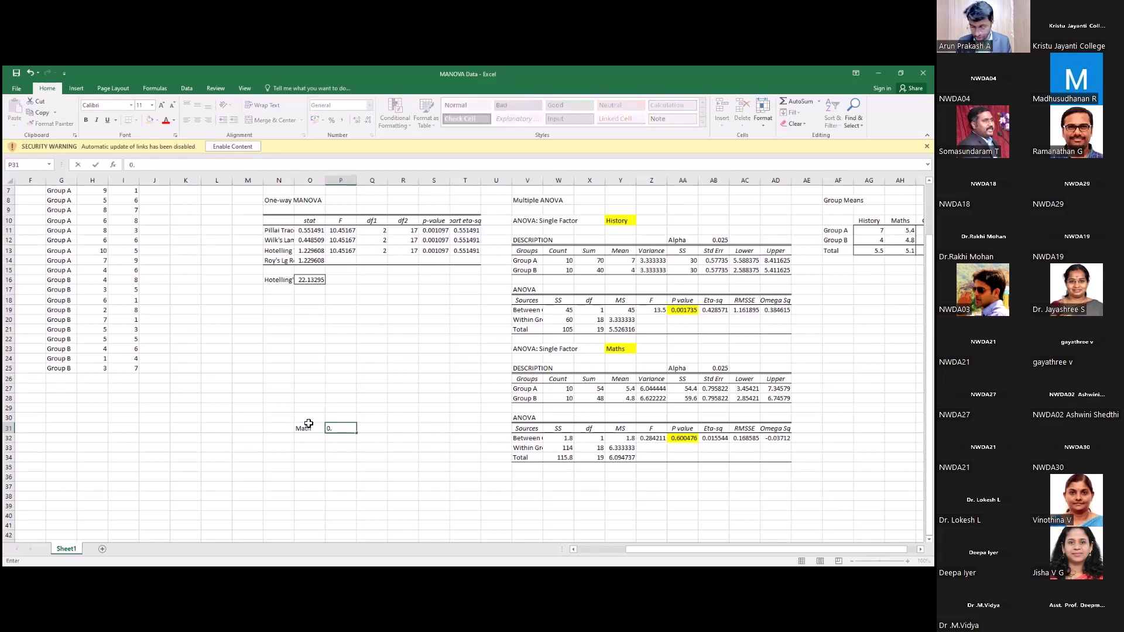
{"action": "type", "text": "6"}
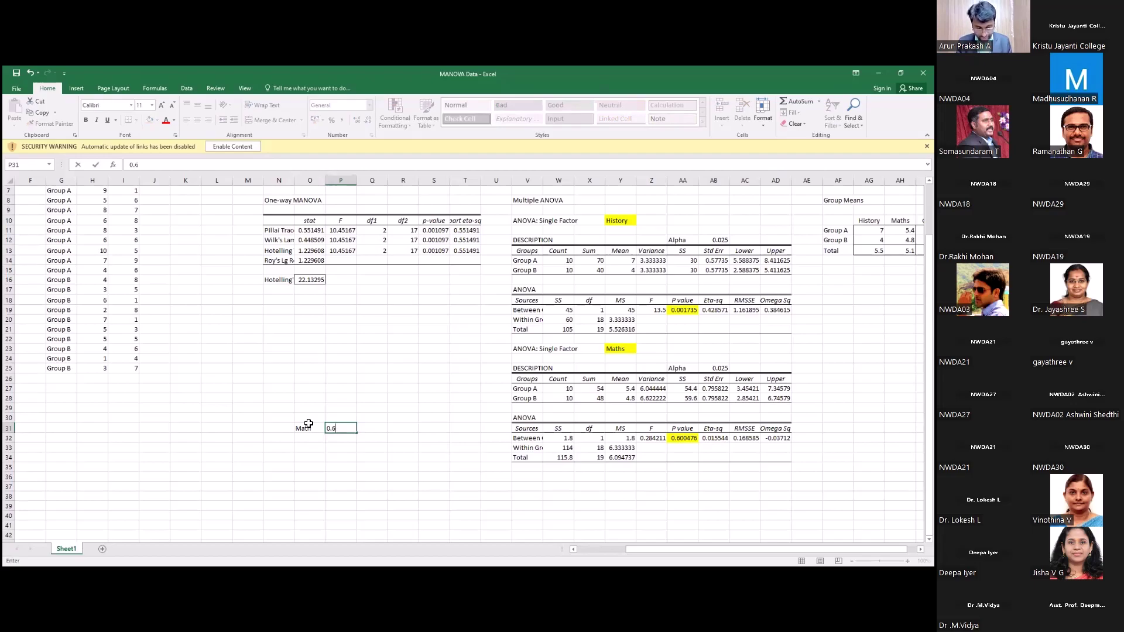
{"action": "type", "text": "0.05"}
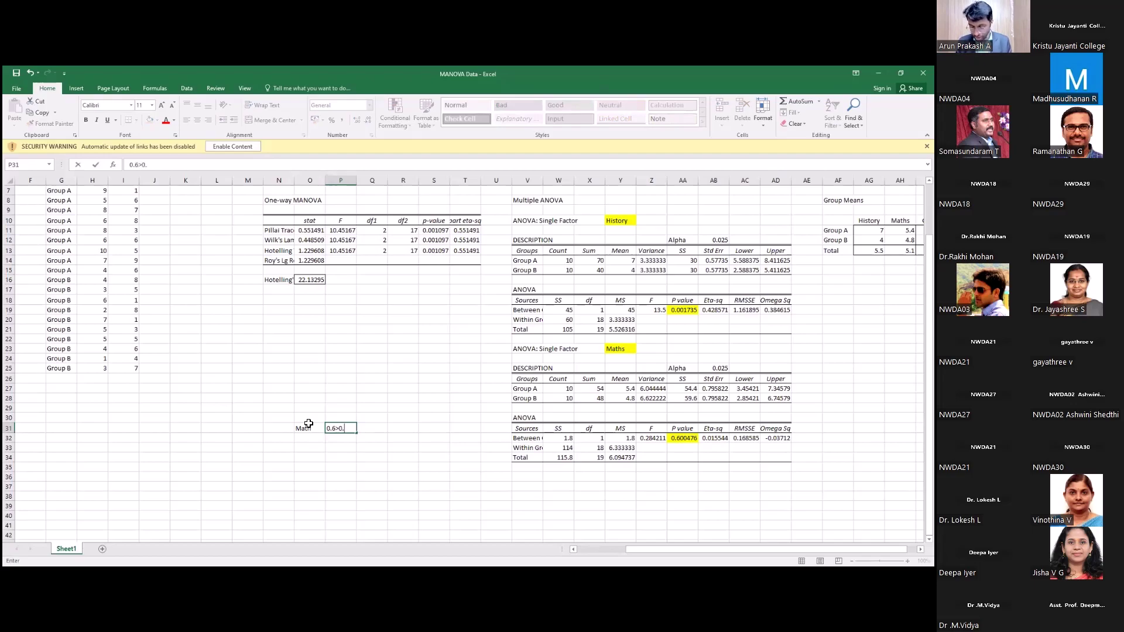
{"action": "left_click", "coordinate": [395, 432]}
{"action": "type", "text": "Accept Null"}
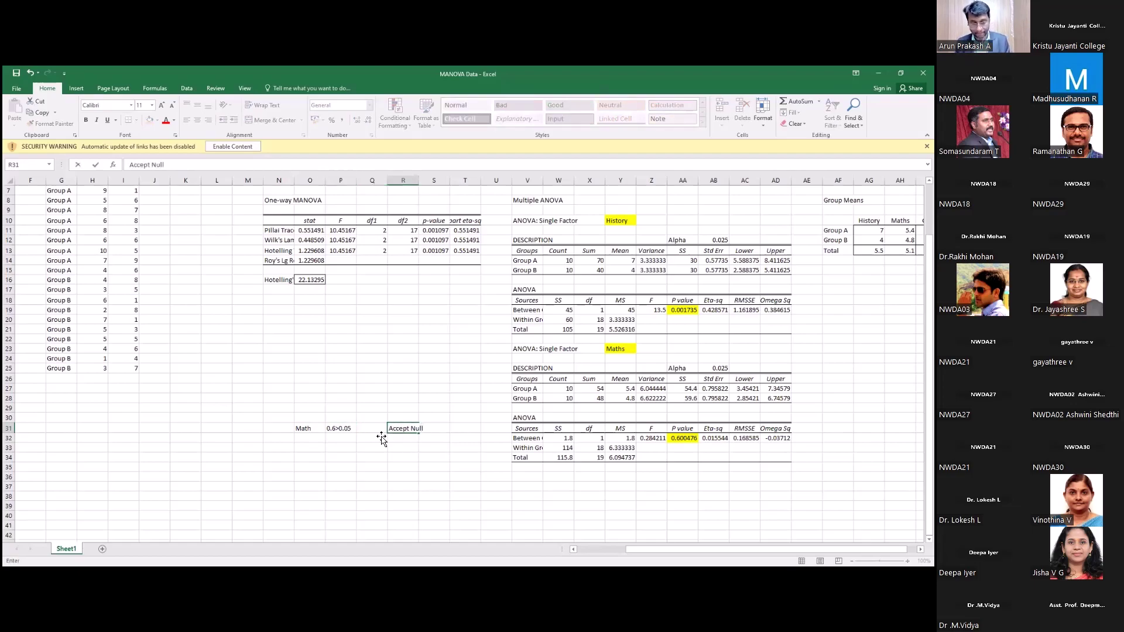
- Record the History conclusion in row 32 below it: History, 0.001<0.05 and, in column R, Reject Null
{"action": "left_click", "coordinate": [324, 438]}
{"action": "type", "text": "H"}
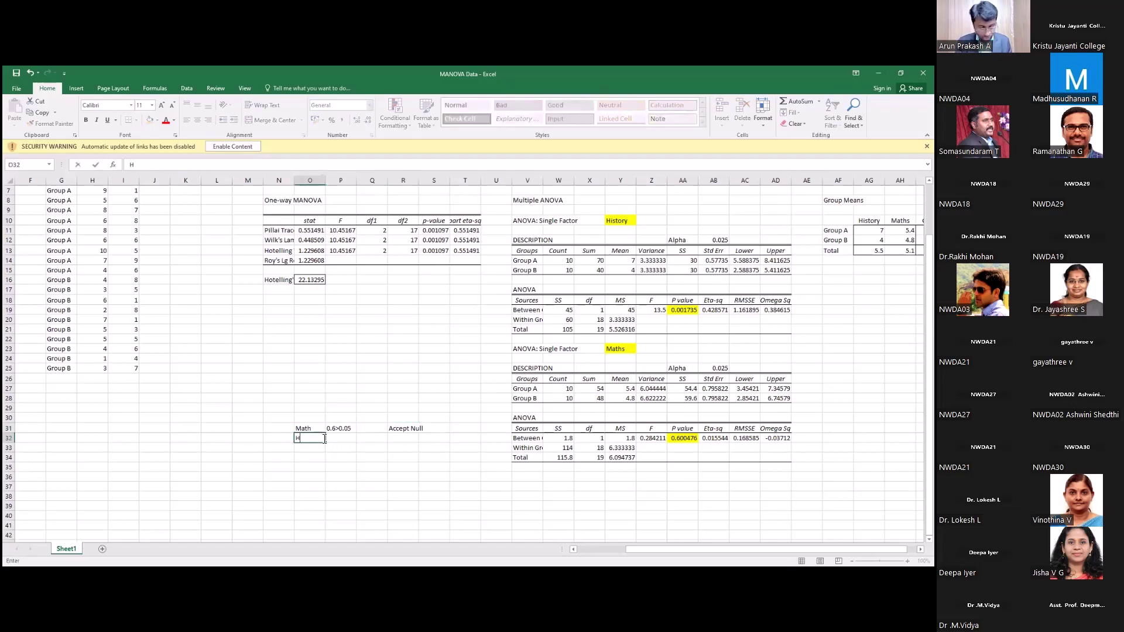
{"action": "type", "text": "istory"}
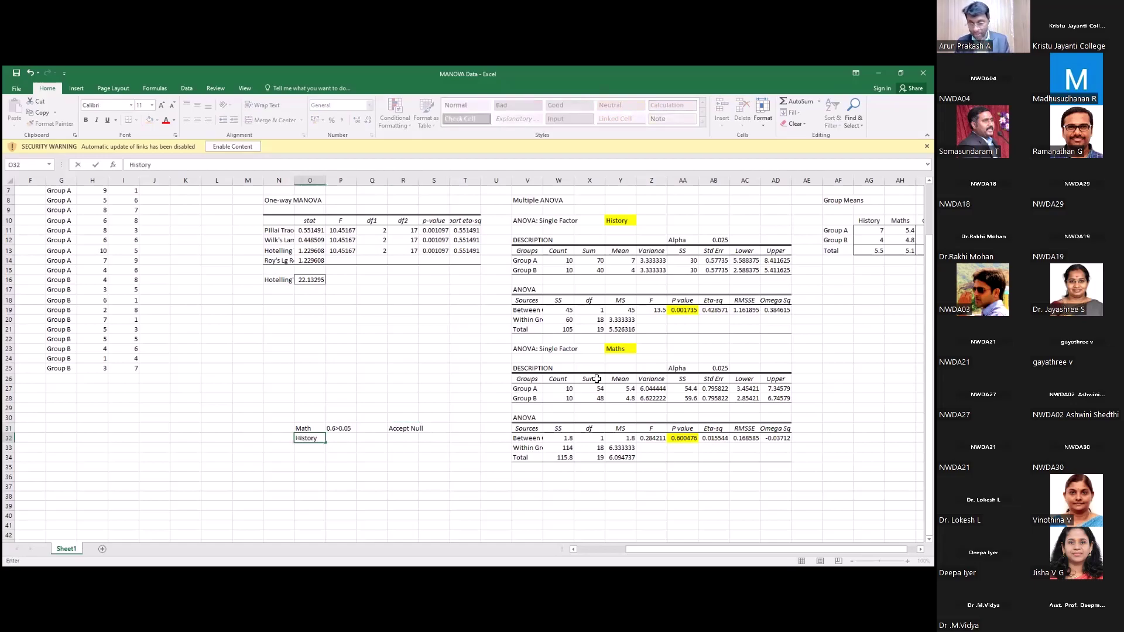
{"action": "left_click", "coordinate": [339, 437]}
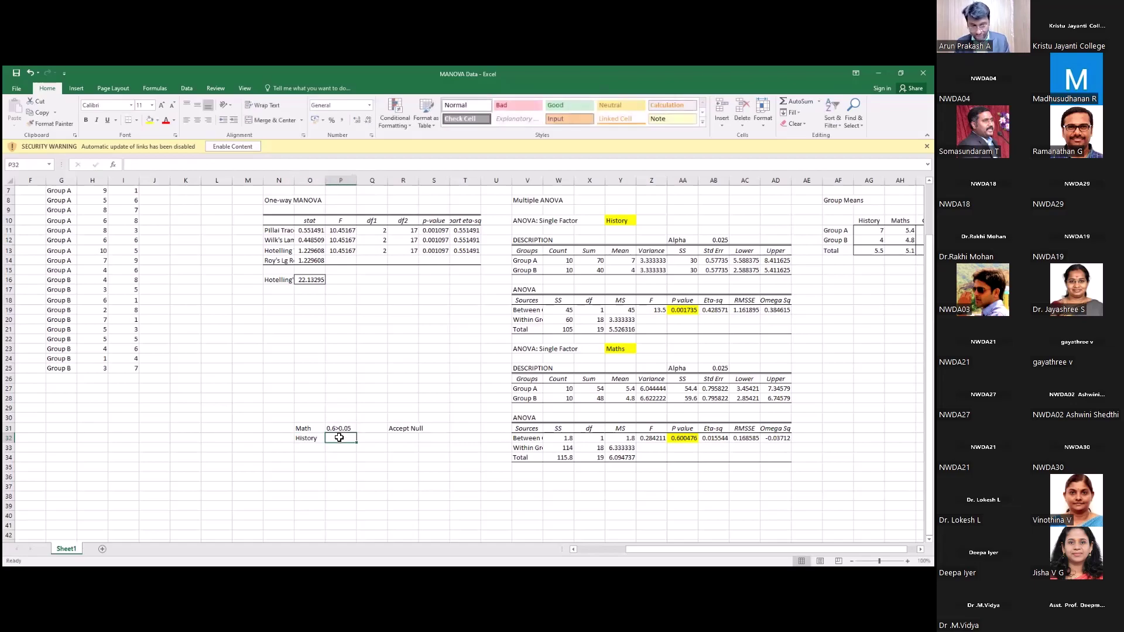
{"action": "type", "text": "0.001<0.05"}
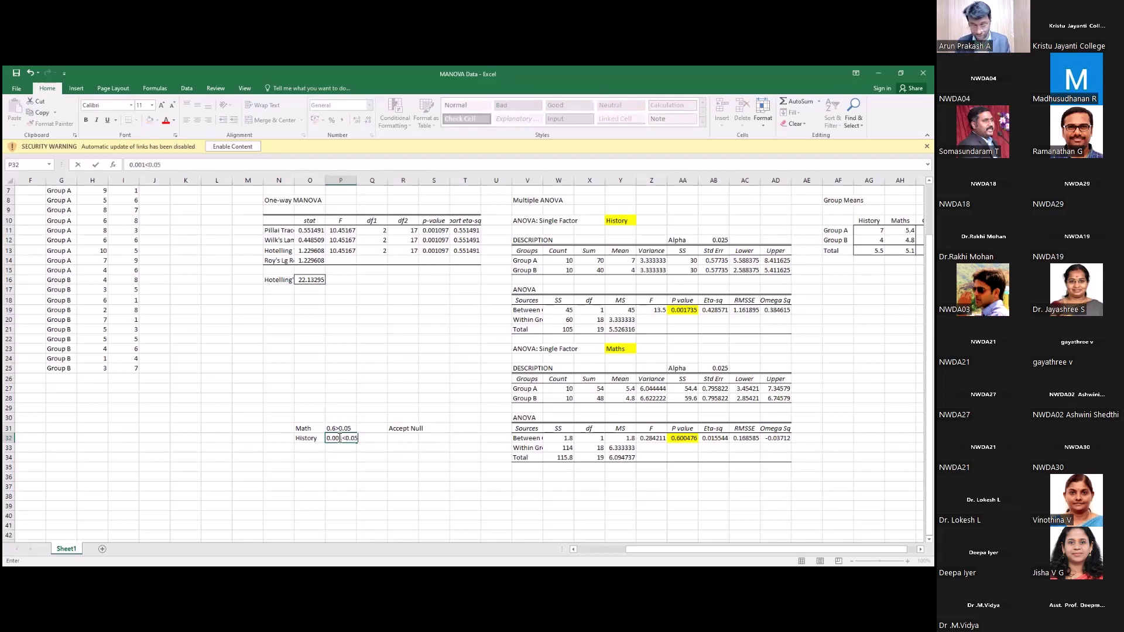
{"action": "left_click", "coordinate": [399, 438]}
{"action": "type", "text": "Reject Null"}
{"action": "left_click", "coordinate": [430, 381]}
{"action": "left_click", "coordinate": [380, 468]}
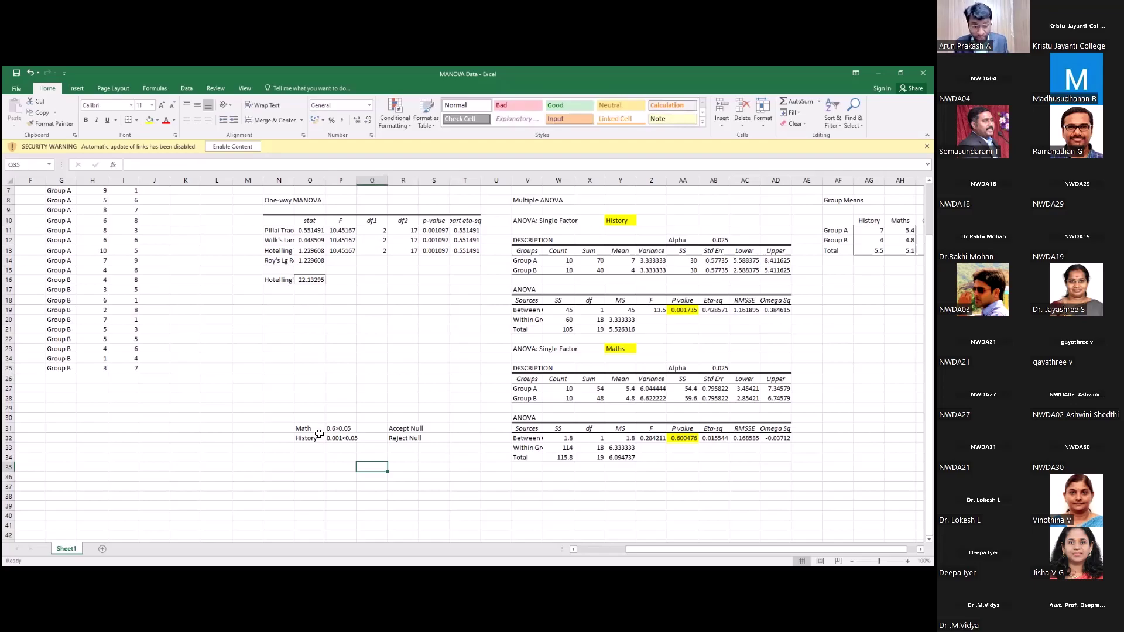
- Compare the recorded Math and History conclusions with the group labels and History scores in the source data
{"action": "left_click", "coordinate": [405, 430]}
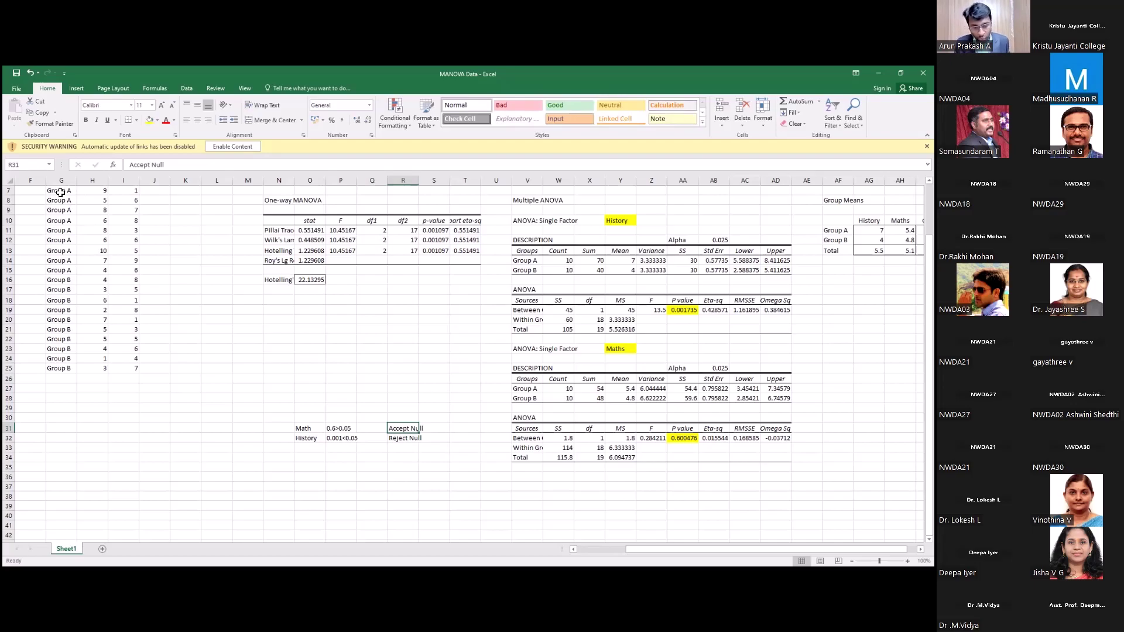
{"action": "left_click", "coordinate": [345, 431]}
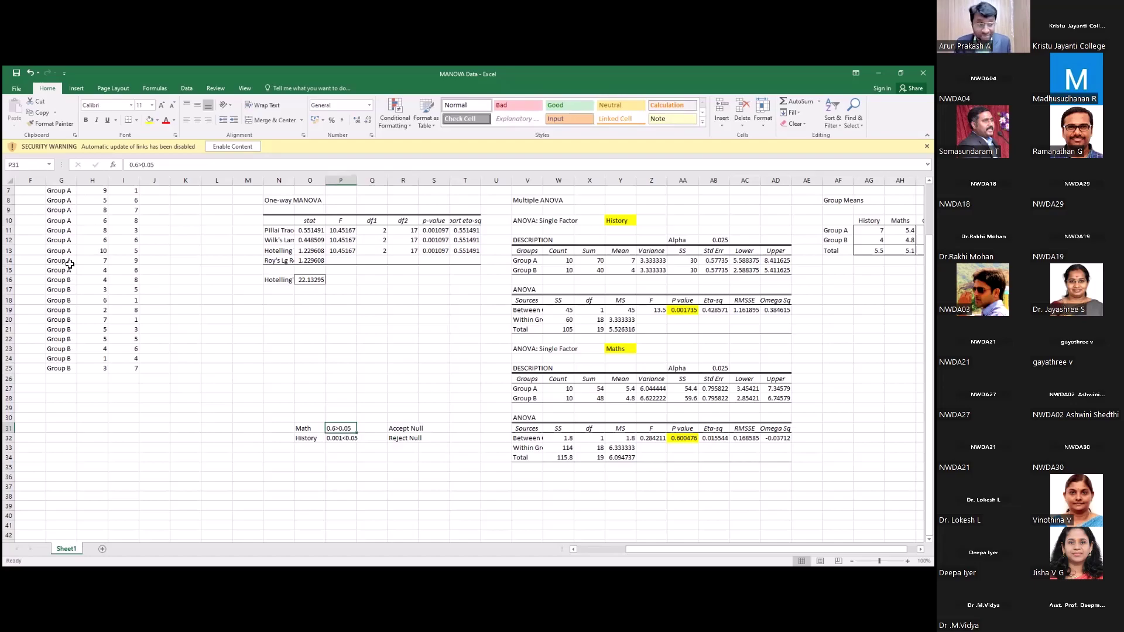
{"action": "left_click_drag", "start_coordinate": [64, 190], "coordinate": [70, 369]}
{"action": "scroll", "coordinate": [92, 250], "scroll_direction": "up", "scroll_amount": 1}
{"action": "scroll", "coordinate": [92, 250], "scroll_direction": "up", "scroll_amount": 1}
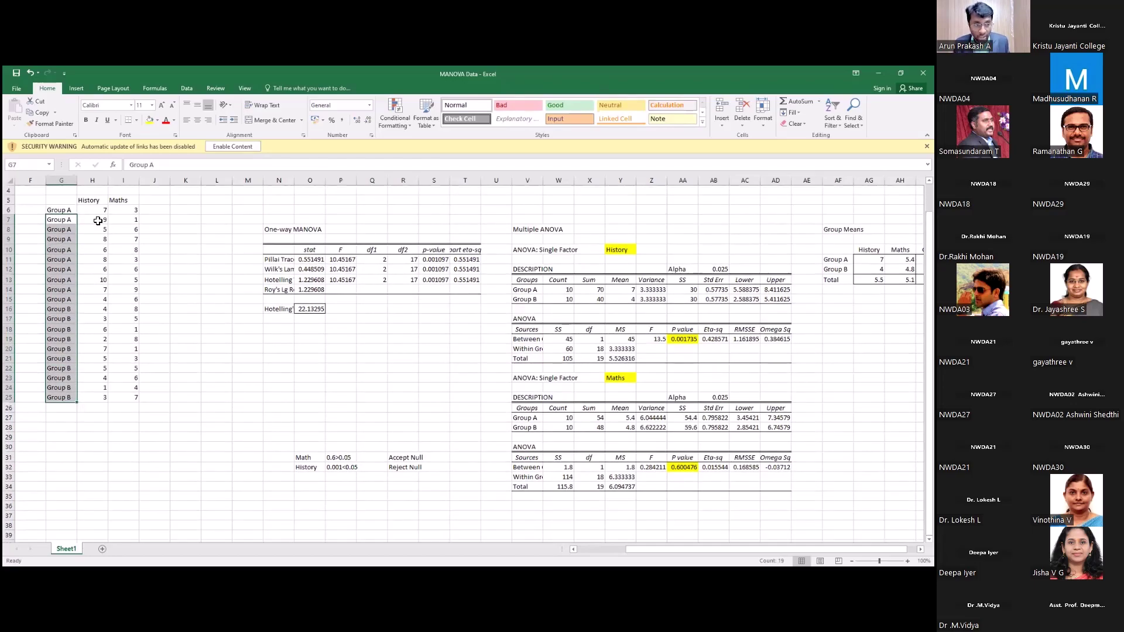
{"action": "left_click", "coordinate": [100, 201]}
{"action": "left_click_drag", "start_coordinate": [107, 290], "coordinate": [104, 397]}
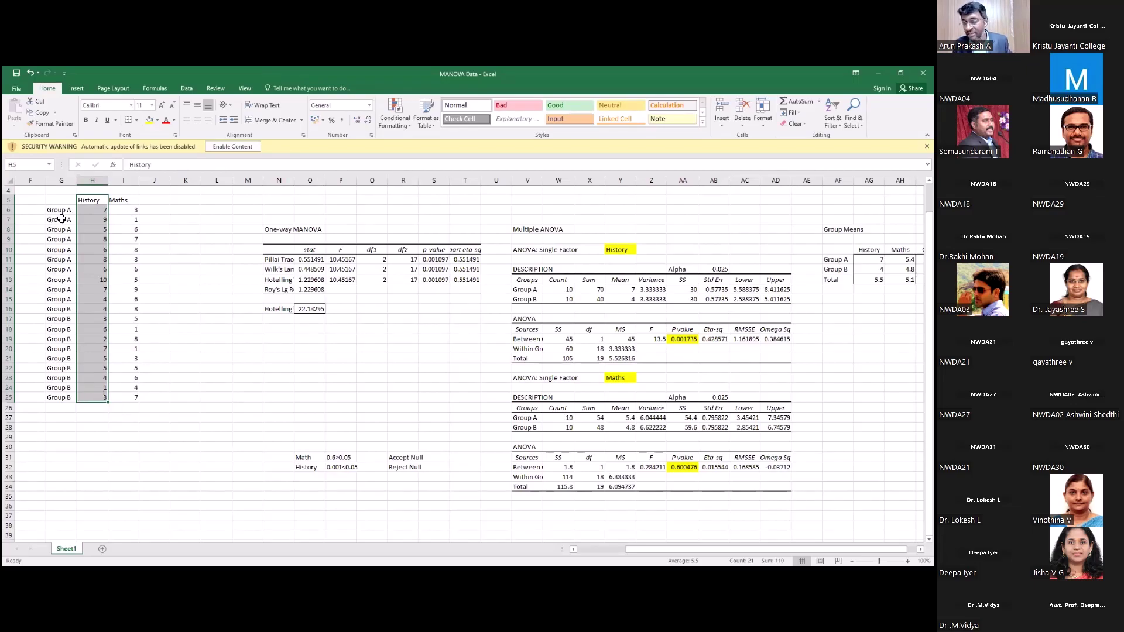
{"action": "left_click_drag", "start_coordinate": [62, 211], "coordinate": [74, 402]}
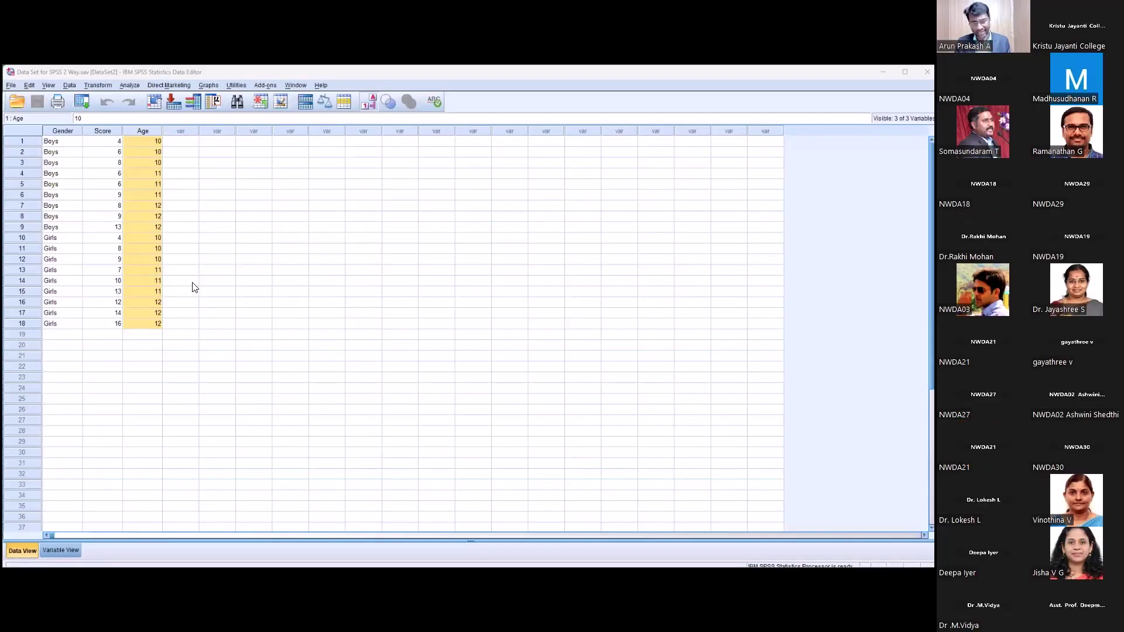
- Switch to the SPSS two-way data set and copy all 18 Score values into a new variable beside Age
{"action": "left_click", "coordinate": [187, 141]}
{"action": "left_click_drag", "start_coordinate": [113, 144], "coordinate": [114, 322]}
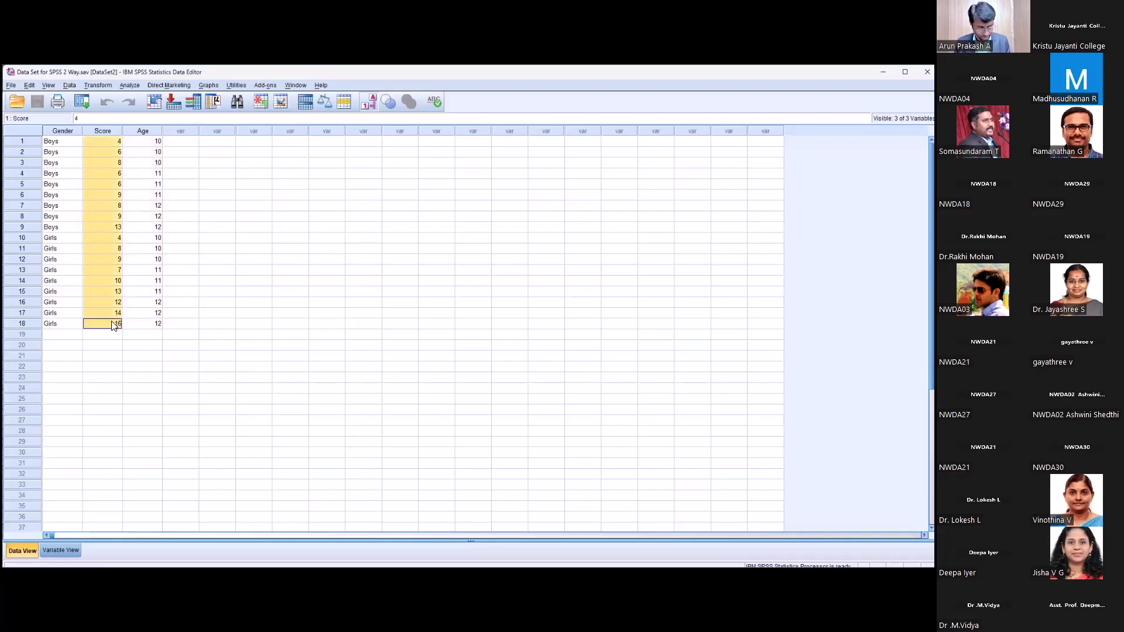
{"action": "left_click", "coordinate": [188, 146]}
{"action": "type", "text": "4.00 6.00 8.00 6.00 6.00 9.00 8.00 9.00 13.00 4.00 8.00 9.00 7.00 10.00 13.00 12.00 14.00 16.00"}
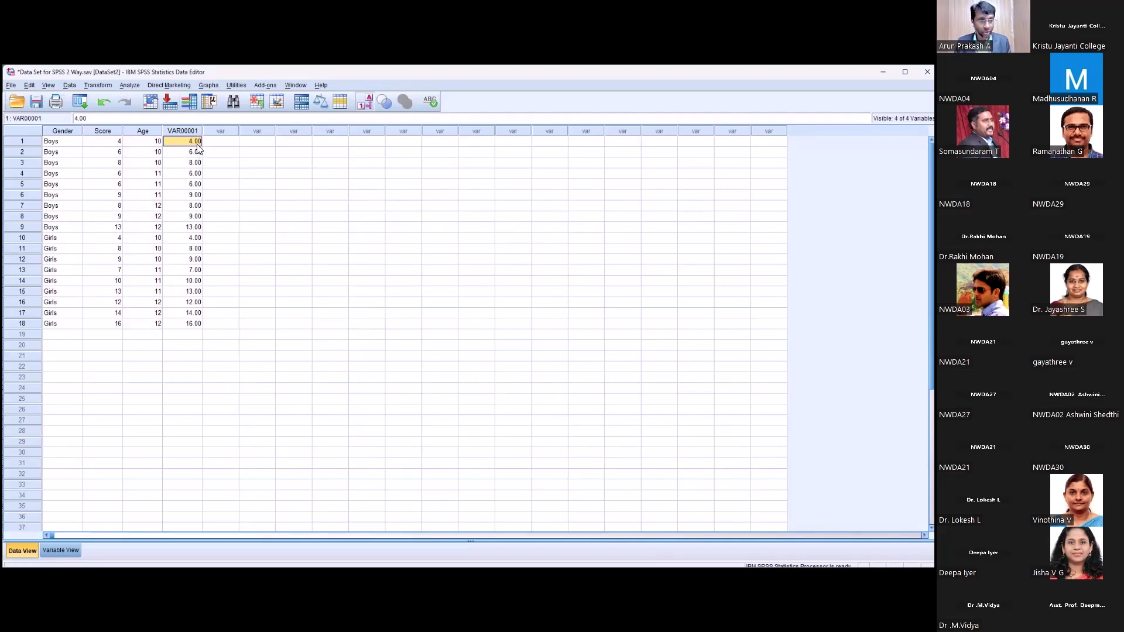
{"action": "left_click", "coordinate": [232, 153]}
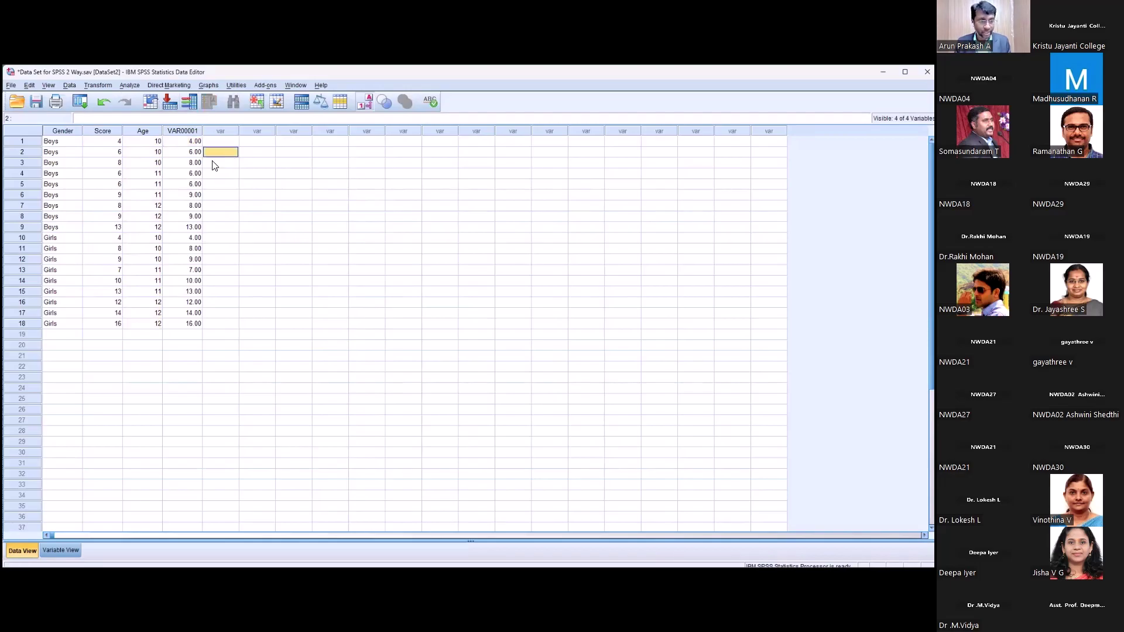
- Set the new fourth variable's decimals to 0 and return to the data values
{"action": "left_click", "coordinate": [60, 550]}
{"action": "left_click", "coordinate": [188, 164]}
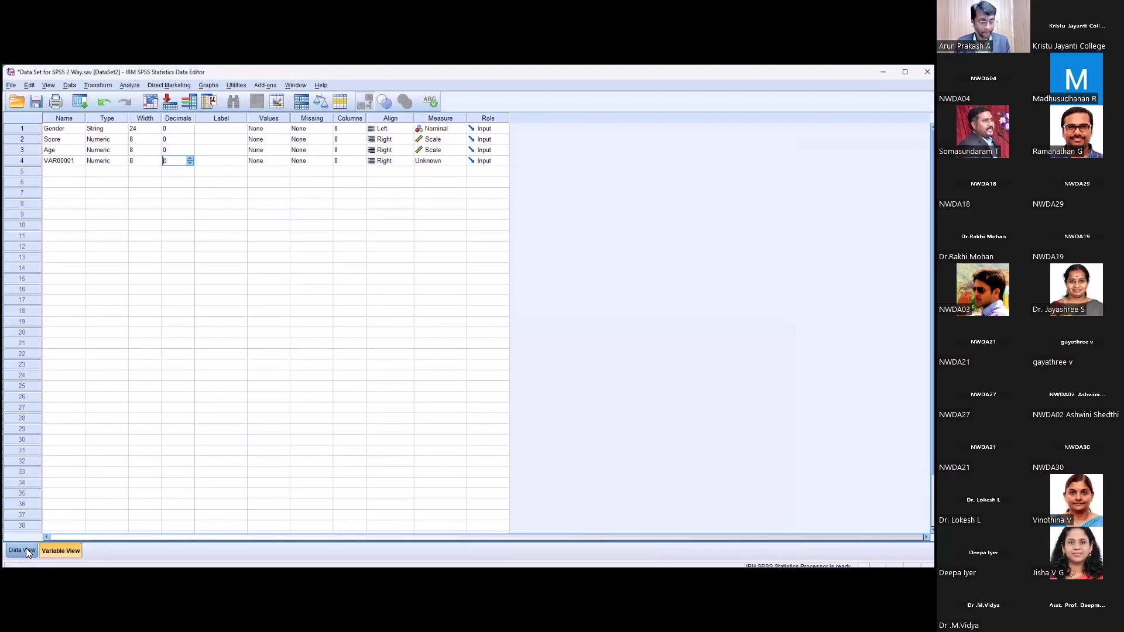
{"action": "left_click", "coordinate": [23, 550]}
- Change the new variable's values for the boys to 14 in row 1, 16 in rows 2 and 5, and 11 in row 6
{"action": "left_click", "coordinate": [192, 141]}
{"action": "type", "text": "14"}
{"action": "key", "text": "Return"}
{"action": "type", "text": "16"}
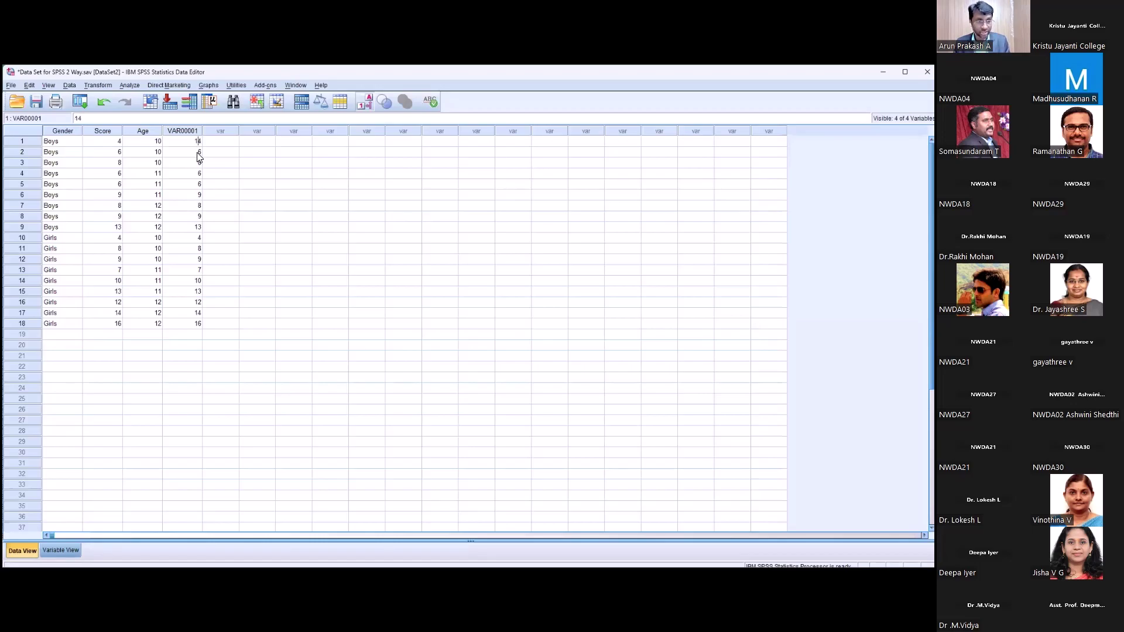
{"action": "left_click", "coordinate": [191, 188]}
{"action": "type", "text": "16"}
{"action": "key", "text": "Return"}
{"action": "type", "text": "91"}
{"action": "key", "text": "BackSpace"}
{"action": "type", "text": "11"}
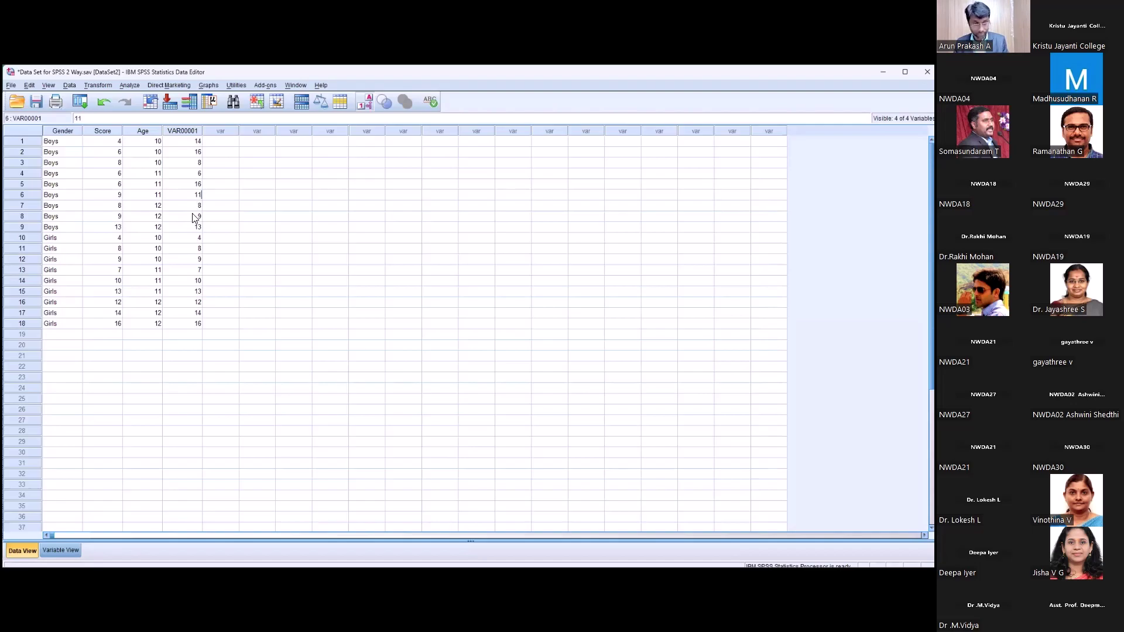
- Change the new variable's values for the girls to 11 in row 11 and 12 in row 15
{"action": "left_click", "coordinate": [189, 251]}
{"action": "type", "text": "11"}
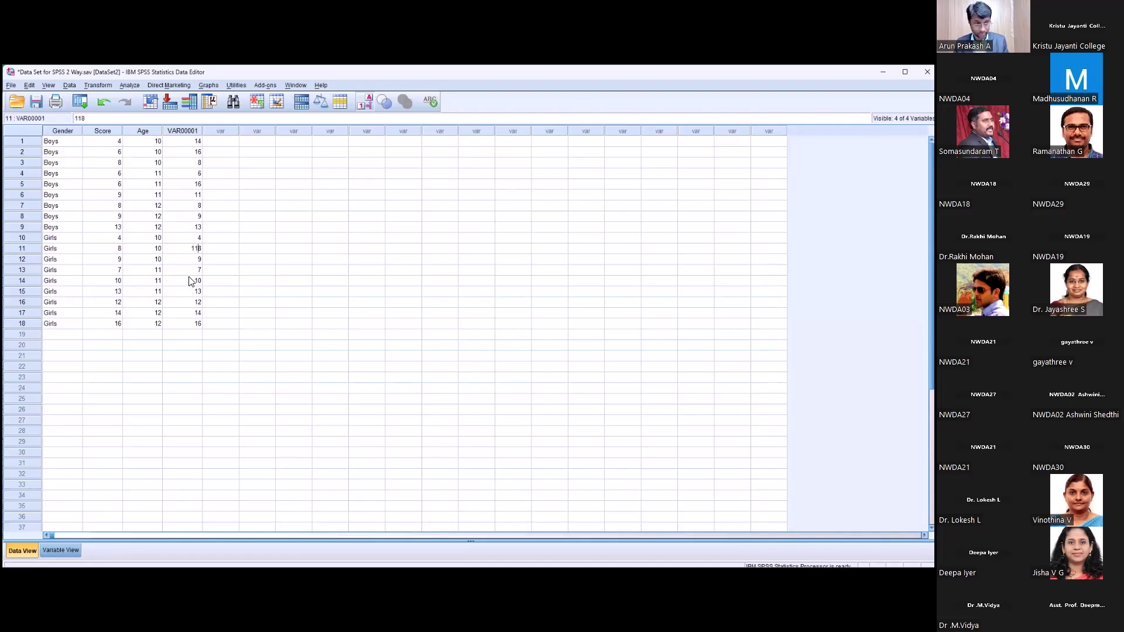
{"action": "key", "text": "Delete"}
{"action": "left_click", "coordinate": [190, 291]}
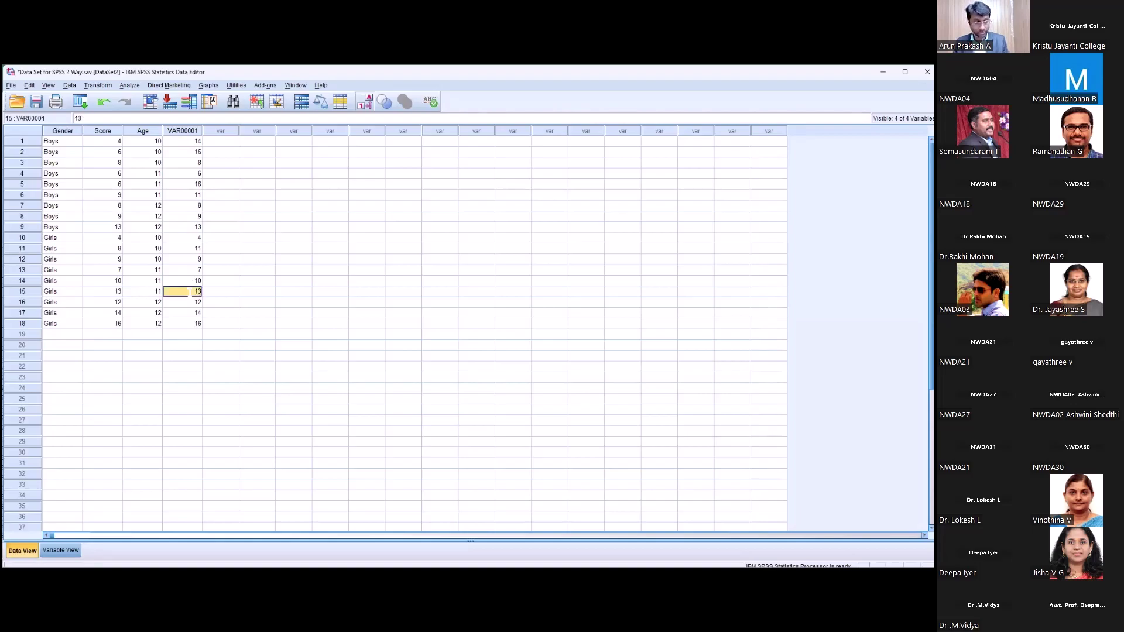
{"action": "key", "text": "BackSpace"}
{"action": "type", "text": "12"}
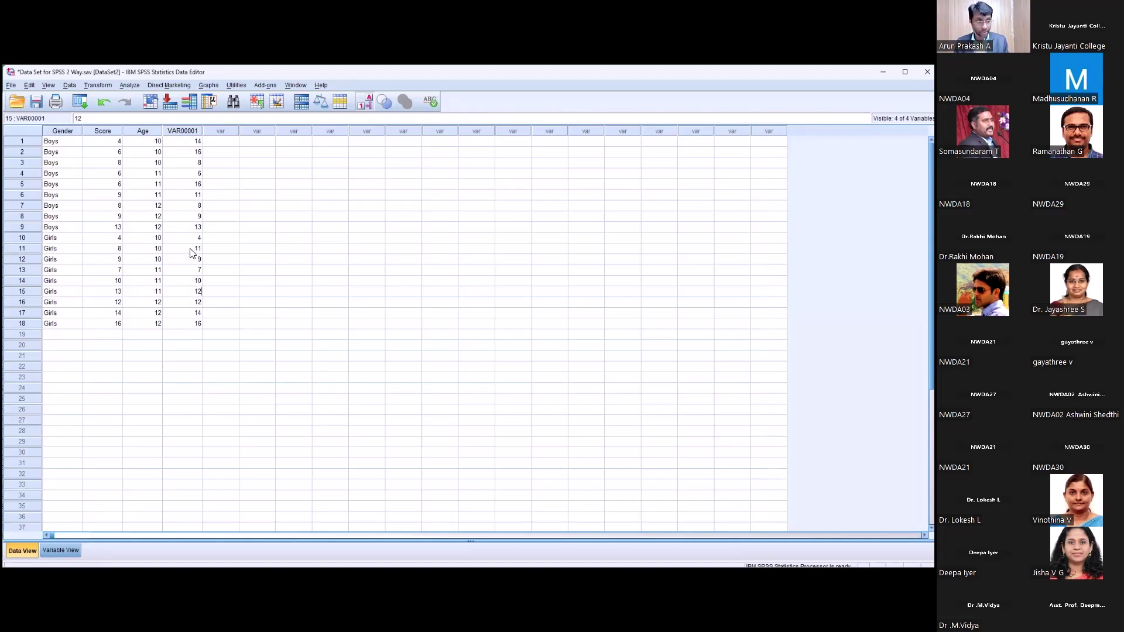
- Open the fourth variable's name for editing in its variable definition
{"action": "left_click", "coordinate": [184, 130]}
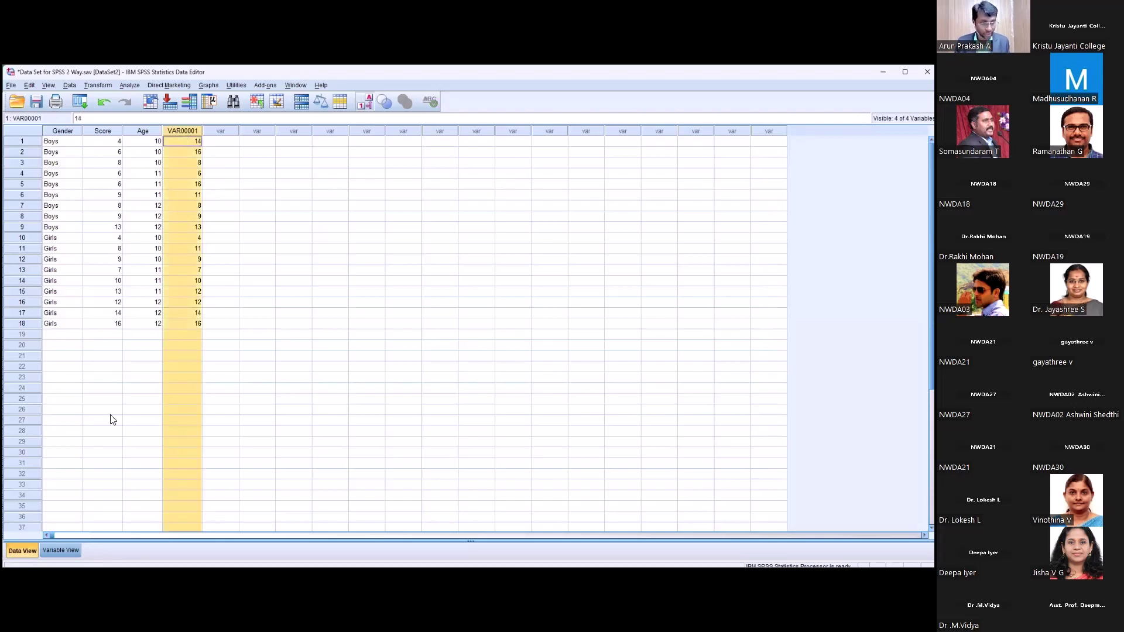
{"action": "left_click", "coordinate": [60, 550]}
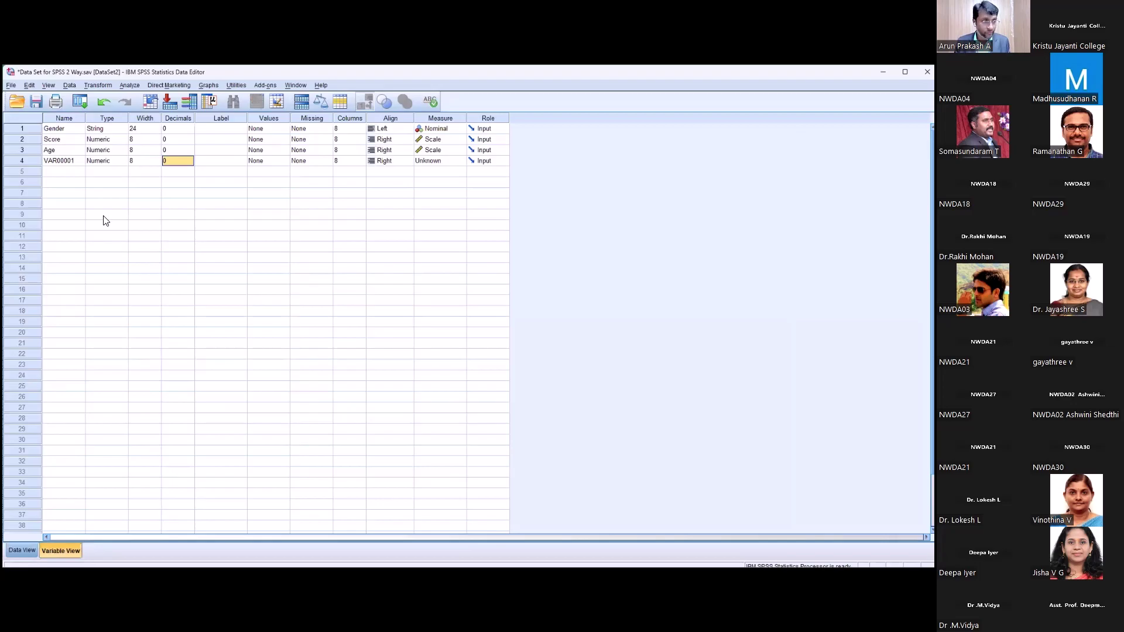
{"action": "left_click", "coordinate": [76, 164]}
{"action": "left_click", "coordinate": [74, 158]}
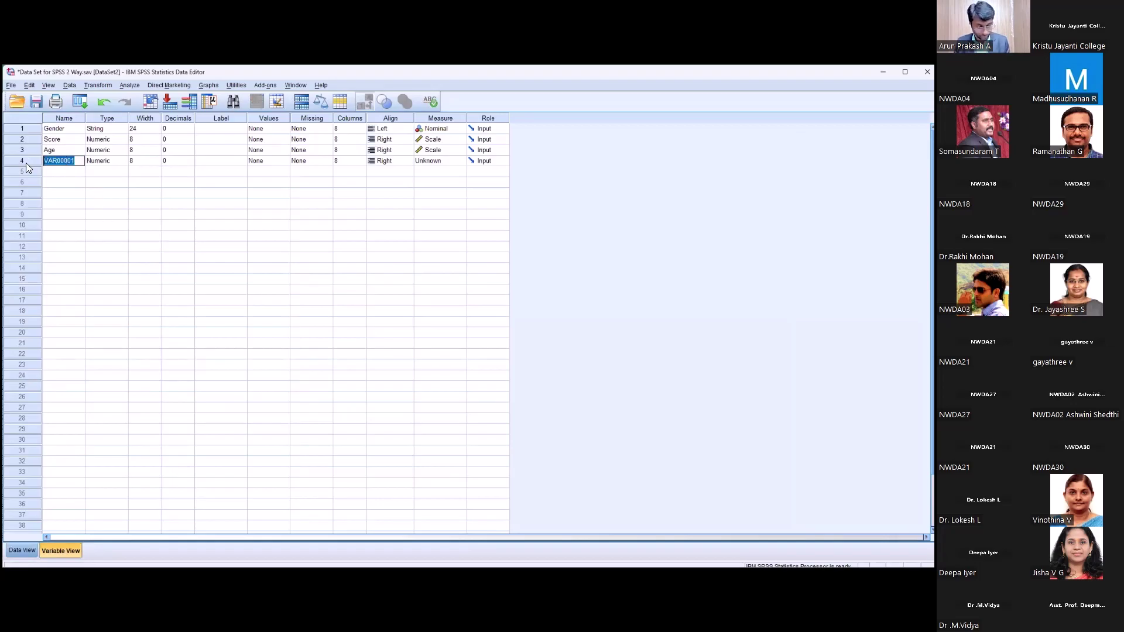